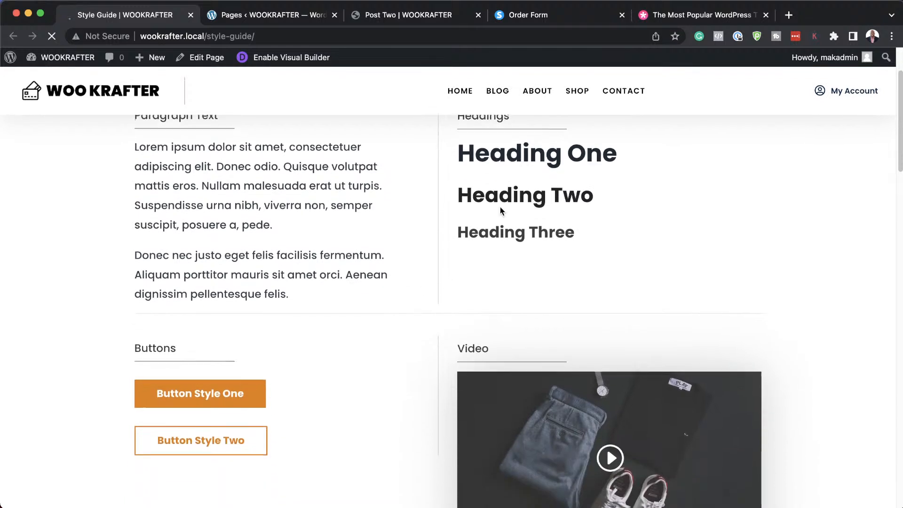
Scroll through the Style Guide page, then switch to the WOOKRAFTER All Pages list.
scroll(319, 387, "down", 7)
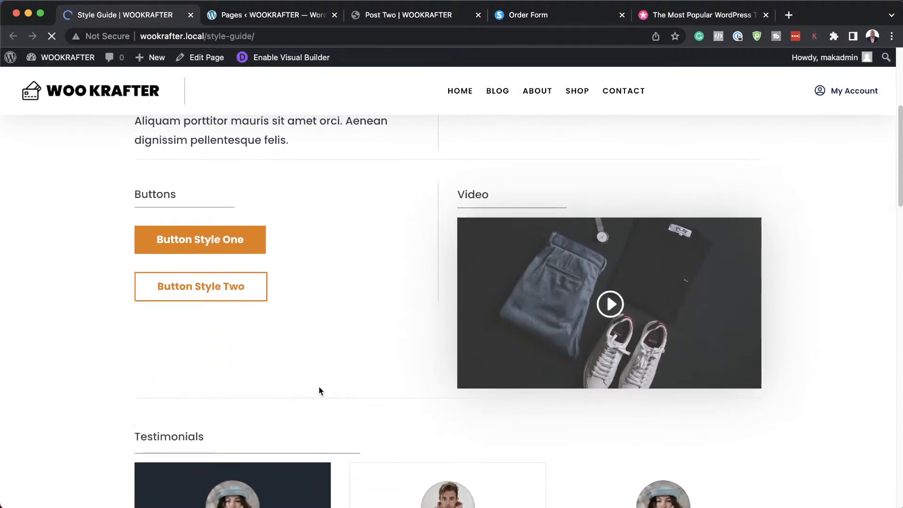
scroll(369, 391, "down", 3)
scroll(369, 396, "down", 8)
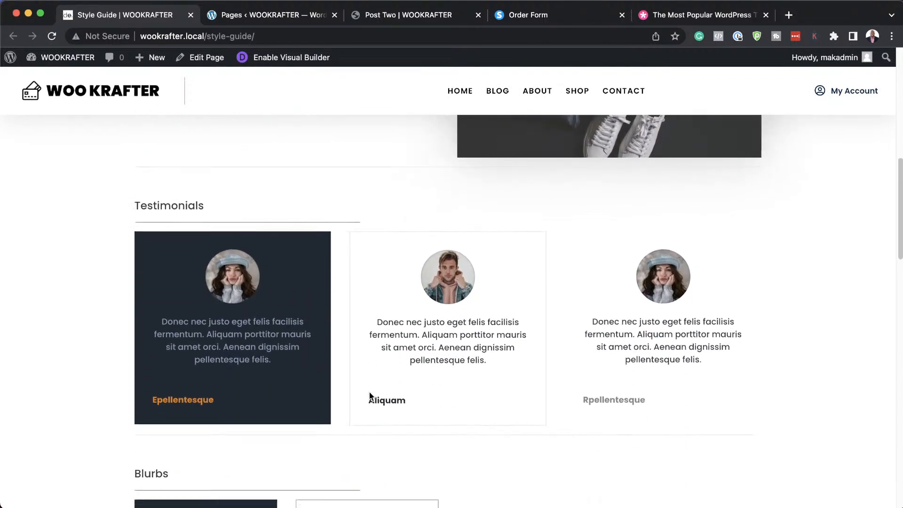
scroll(439, 365, "down", 5)
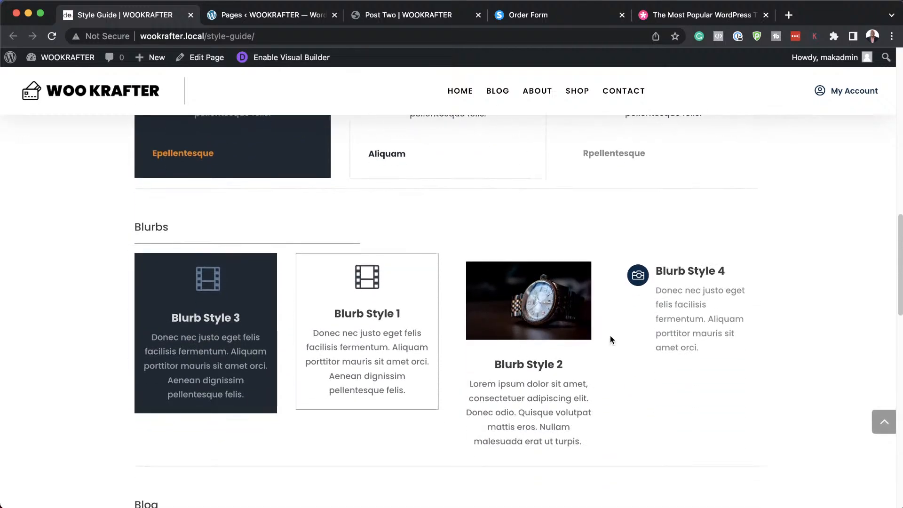
scroll(593, 386, "down", 3)
scroll(588, 403, "down", 12)
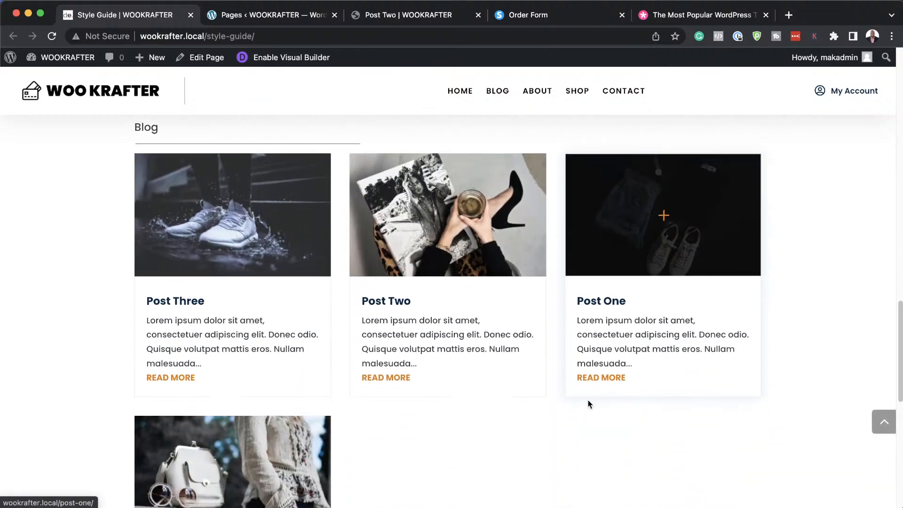
scroll(590, 402, "down", 3)
scroll(589, 402, "up", 15)
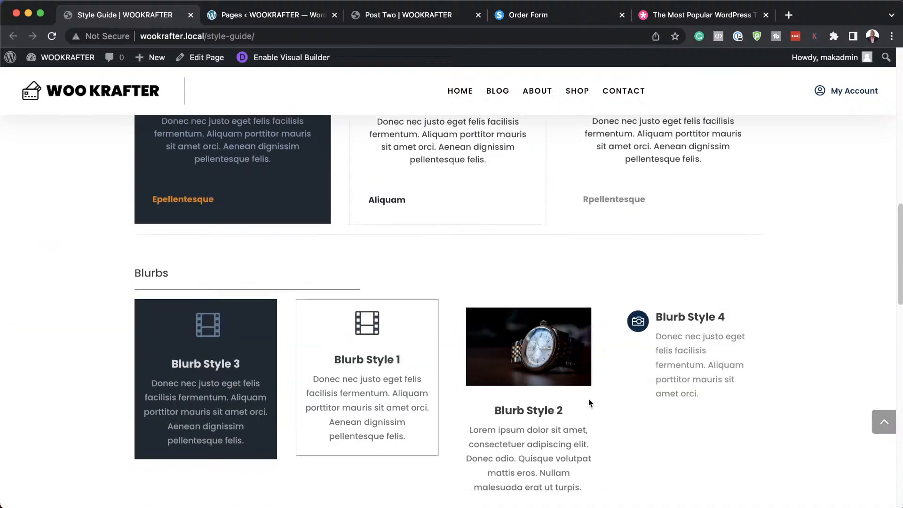
left_click(284, 13)
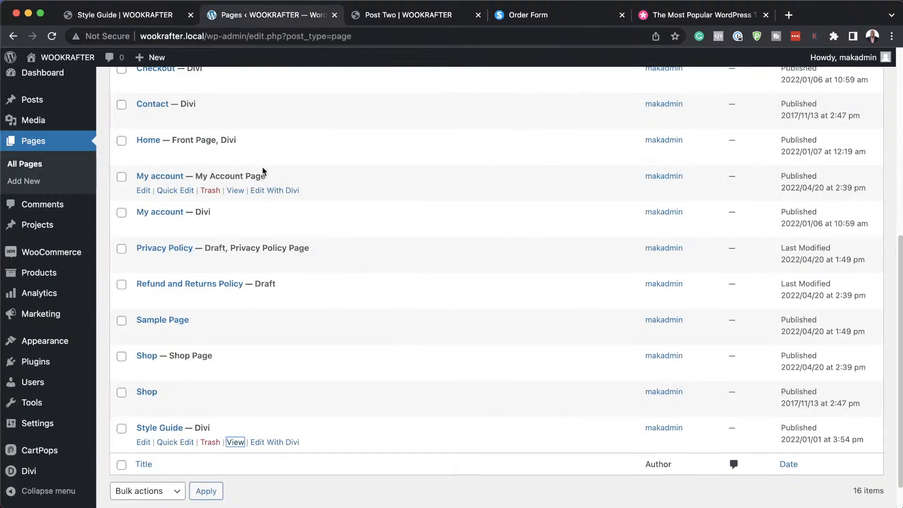
Open the Home page from the All Pages list in the Divi Visual Builder.
scroll(264, 212, "up", 1)
scroll(264, 212, "up", 1)
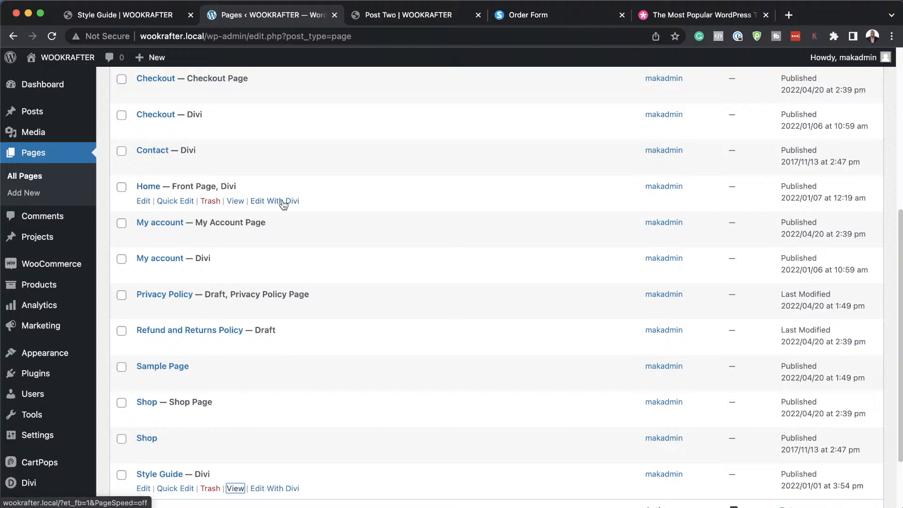
left_click(282, 202)
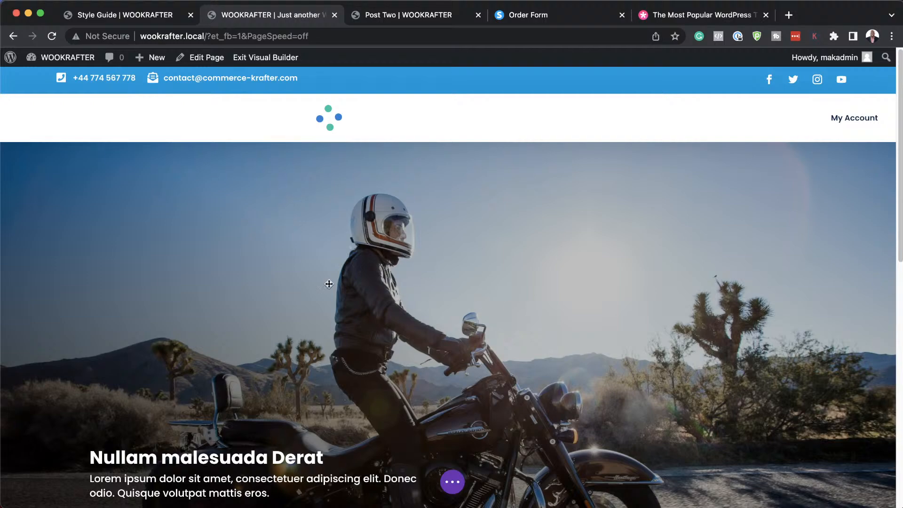
Insert a regular three-column section below the features and put a Text module in column one.
scroll(430, 352, "down", 15)
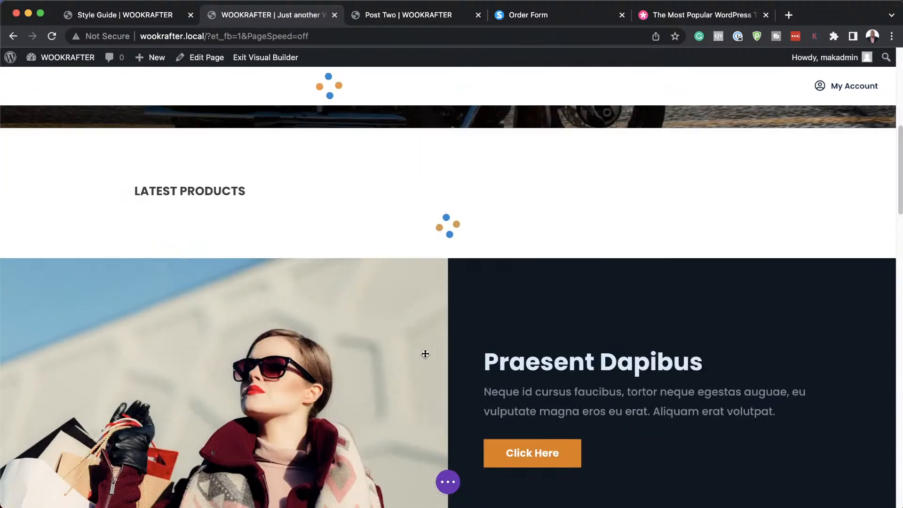
scroll(424, 353, "down", 5)
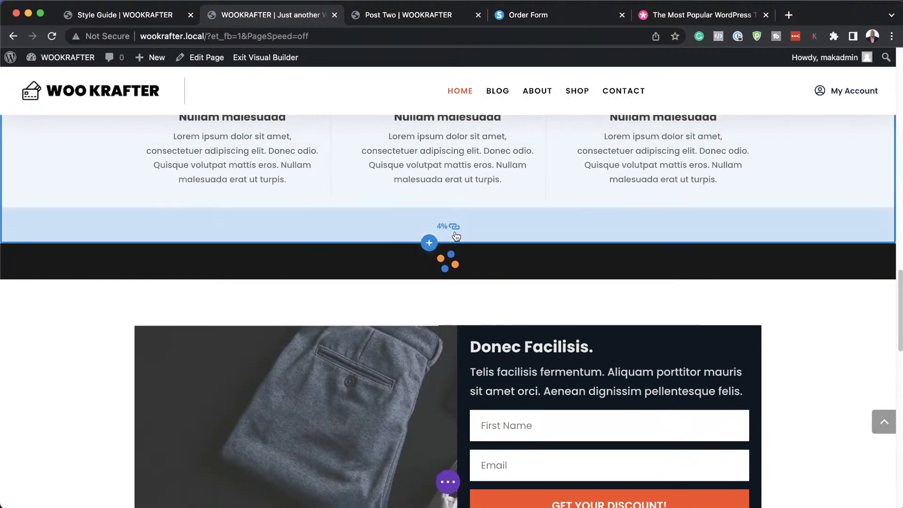
left_click(428, 245)
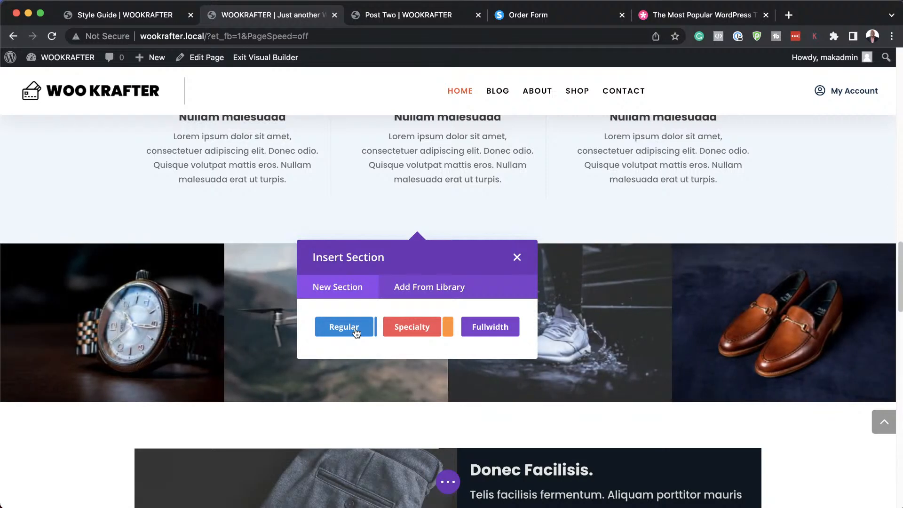
left_click(356, 333)
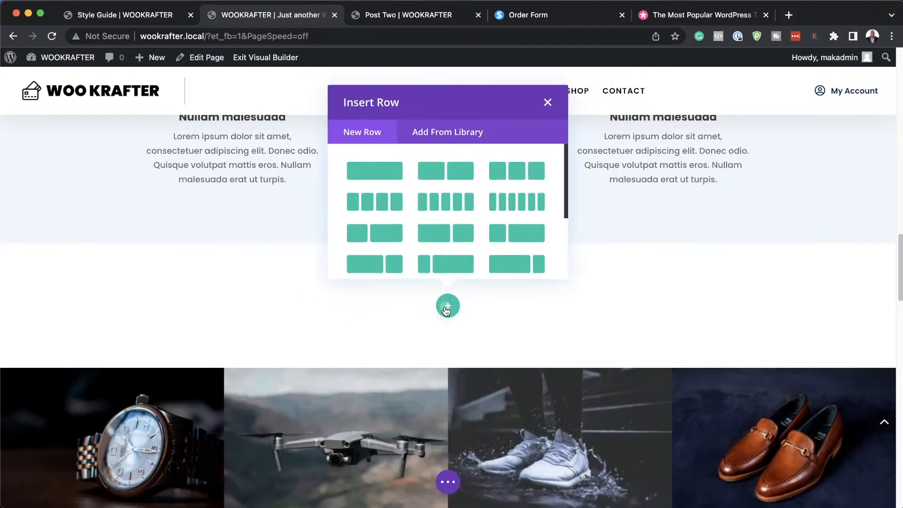
left_click(507, 166)
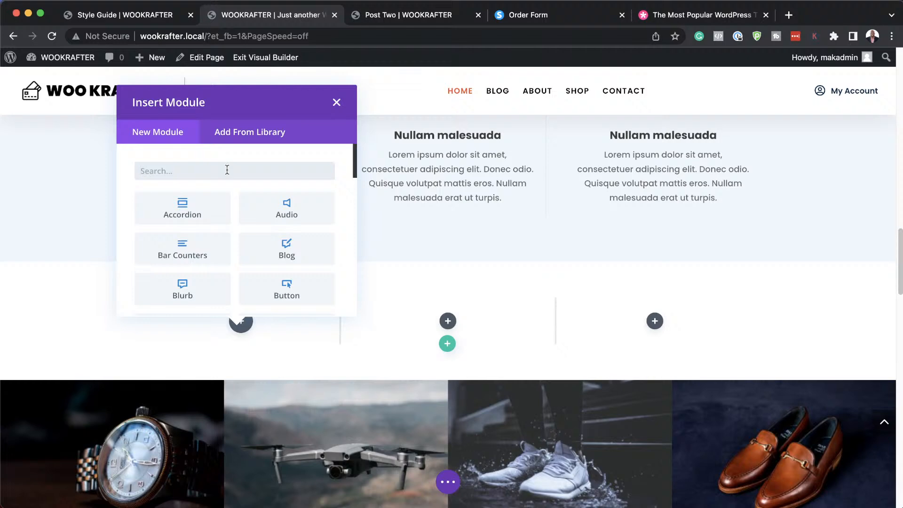
type("text")
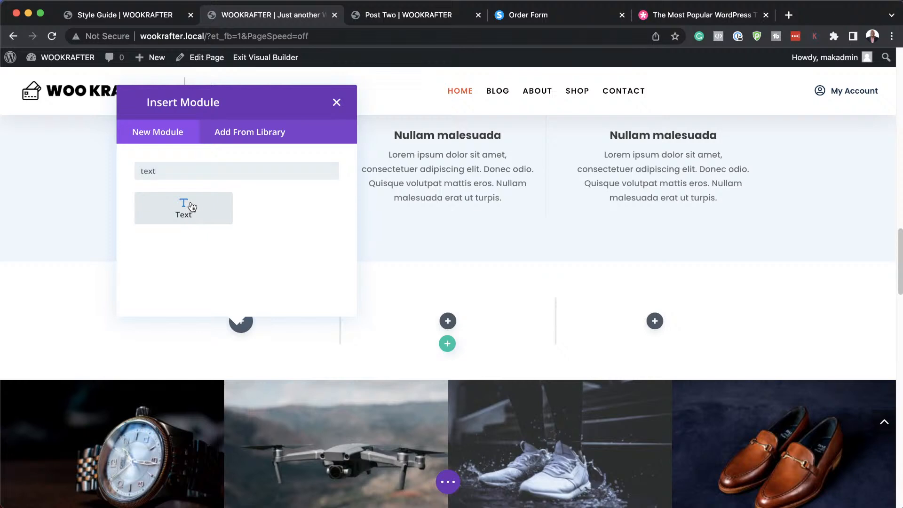
left_click(190, 201)
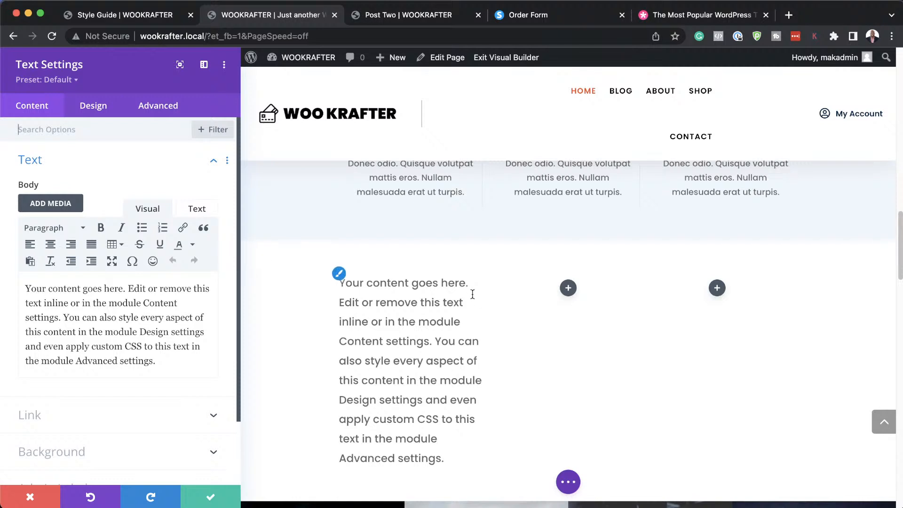
left_click_drag(369, 277, 323, 278)
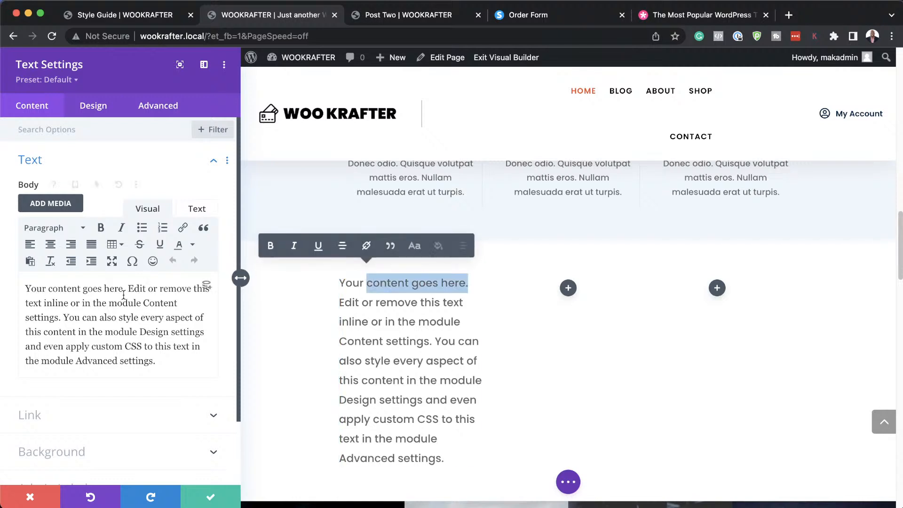
left_click(127, 288)
left_click_drag(127, 287, 7, 281)
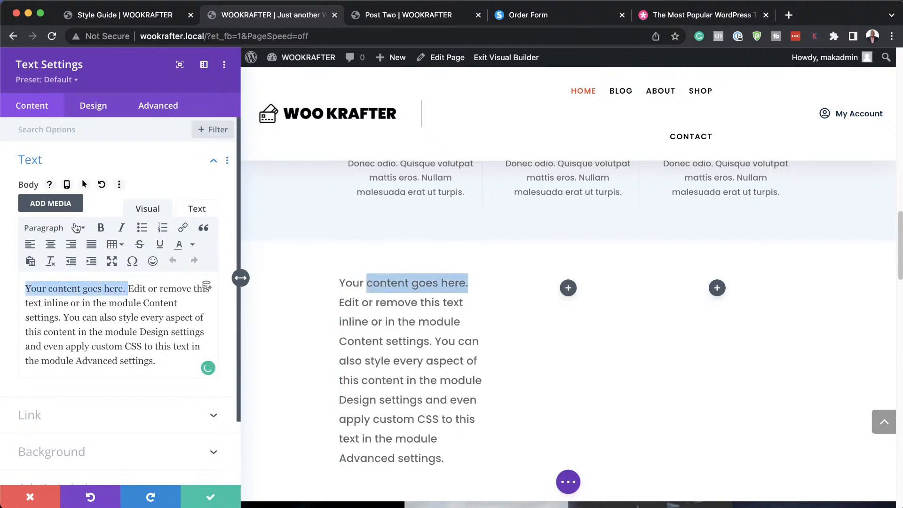
left_click(66, 230)
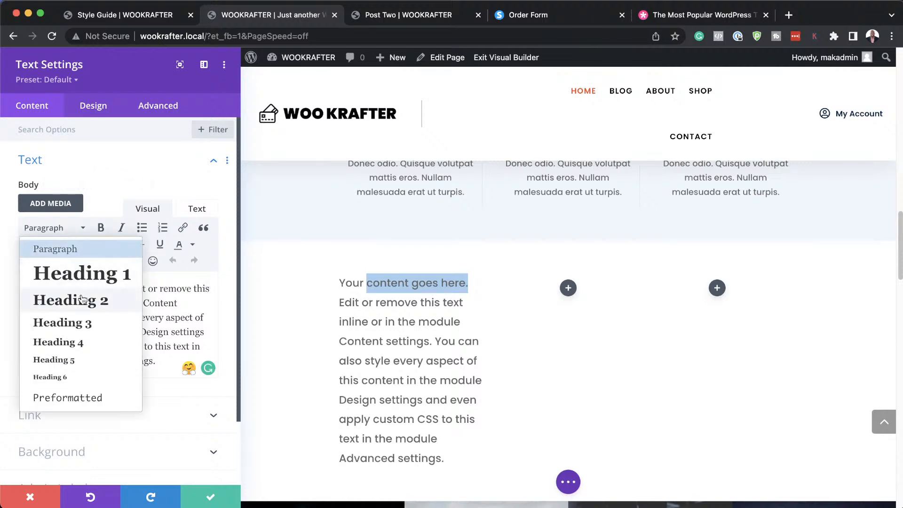
left_click(81, 299)
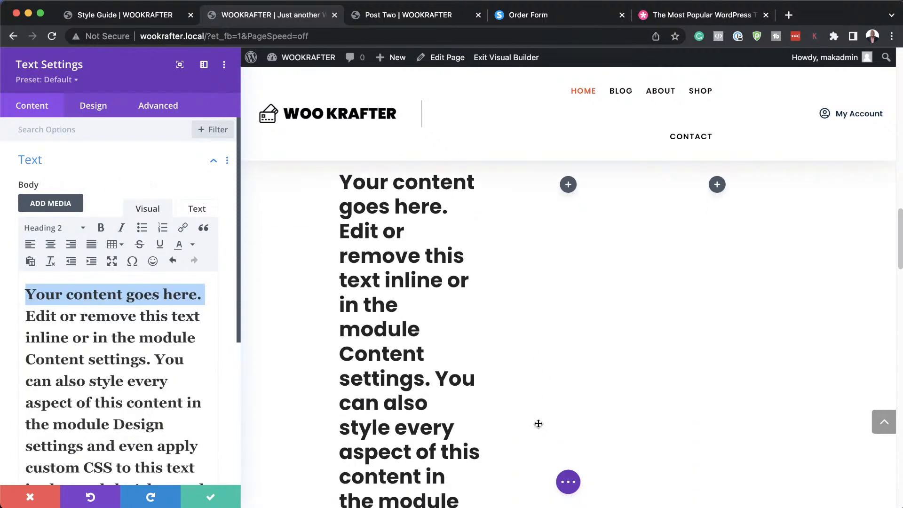
scroll(539, 423, "down", 7)
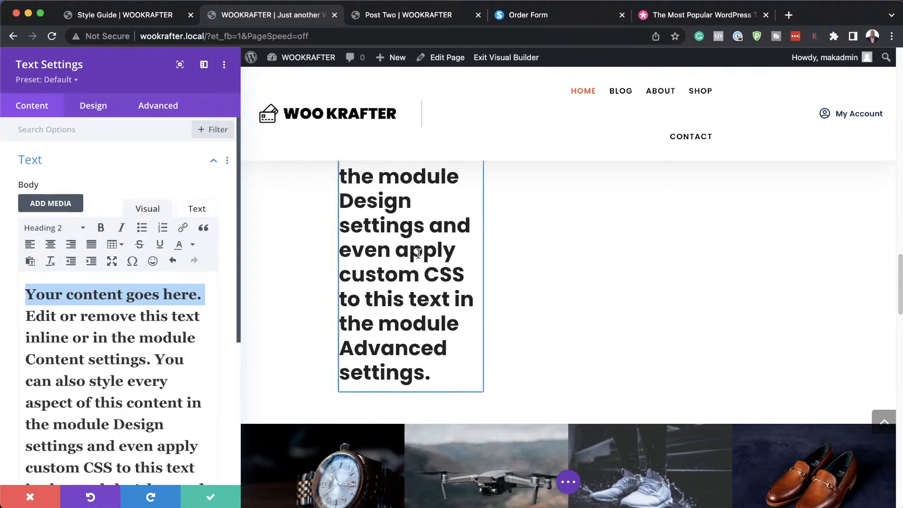
left_click(52, 229)
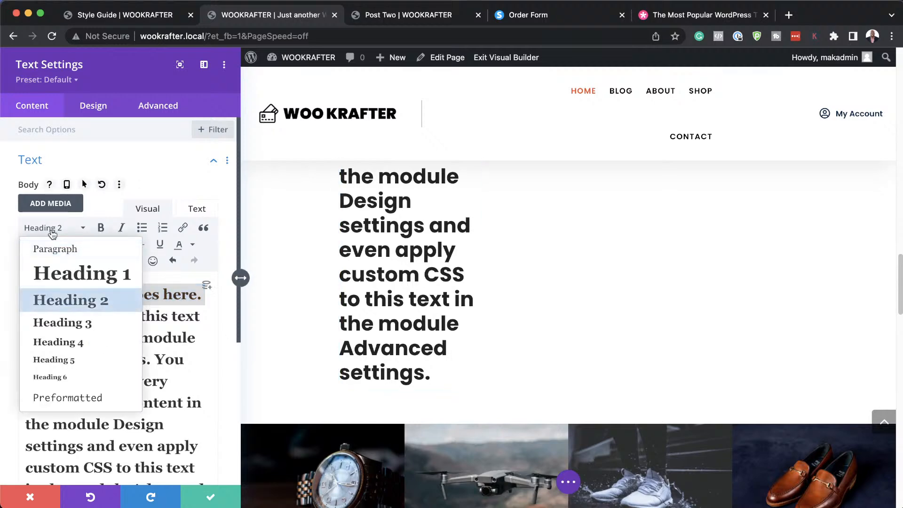
left_click(70, 251)
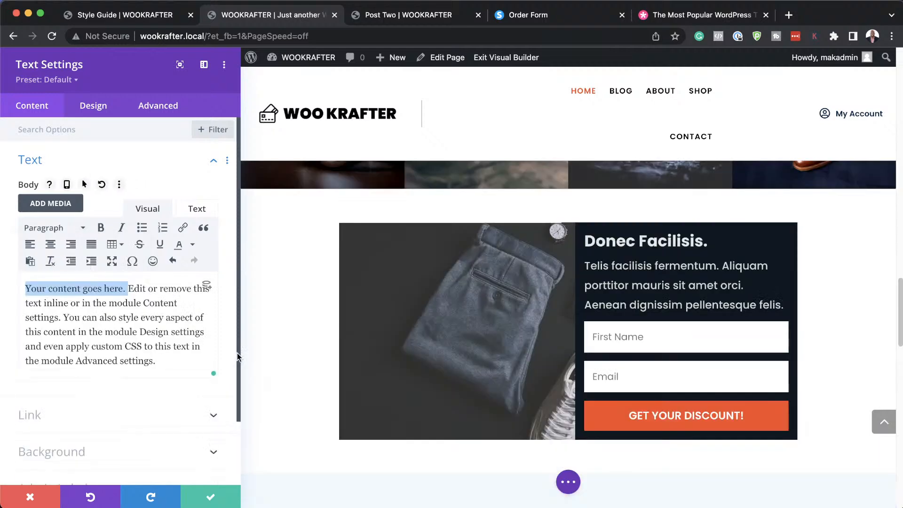
scroll(357, 380, "up", 6)
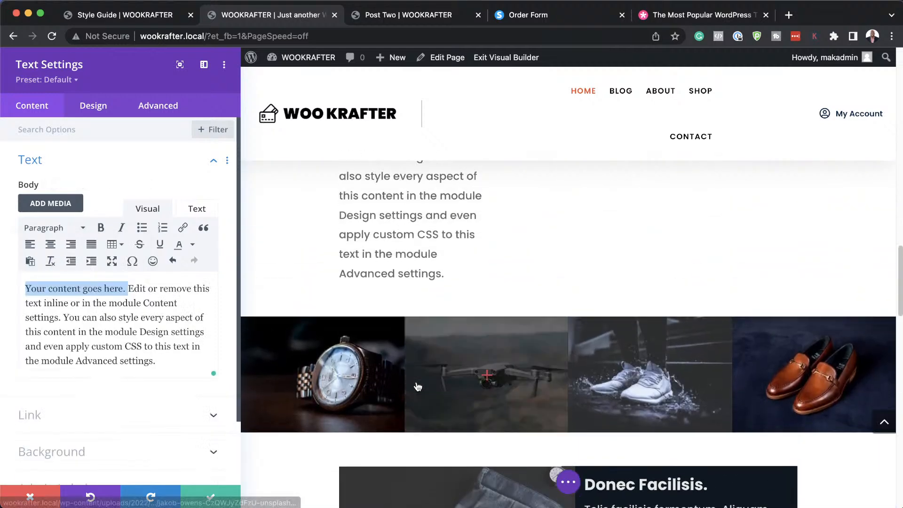
scroll(416, 382, "up", 3)
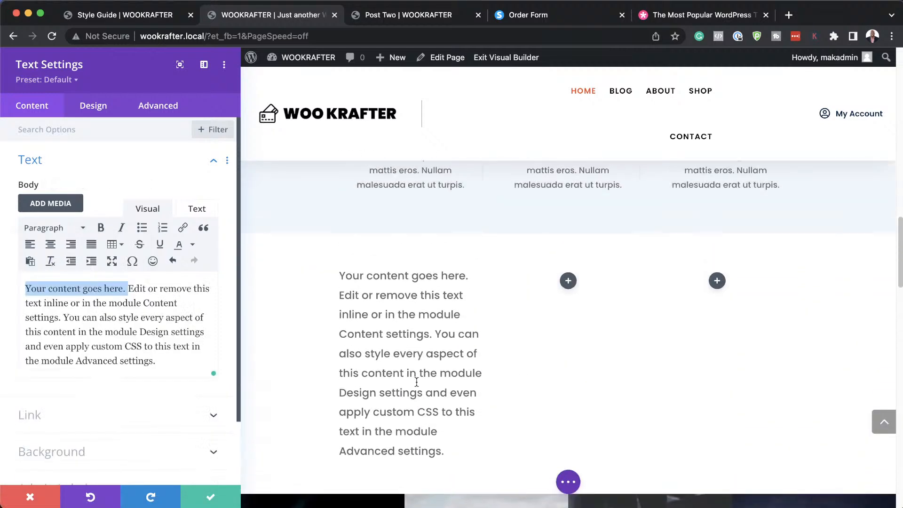
Save the Text module and add a Button module to the middle column.
left_click(213, 498)
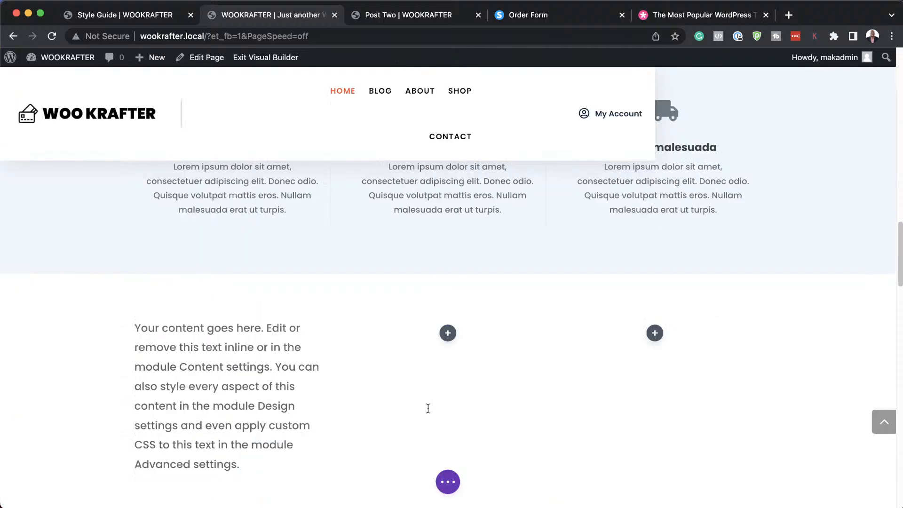
left_click(448, 334)
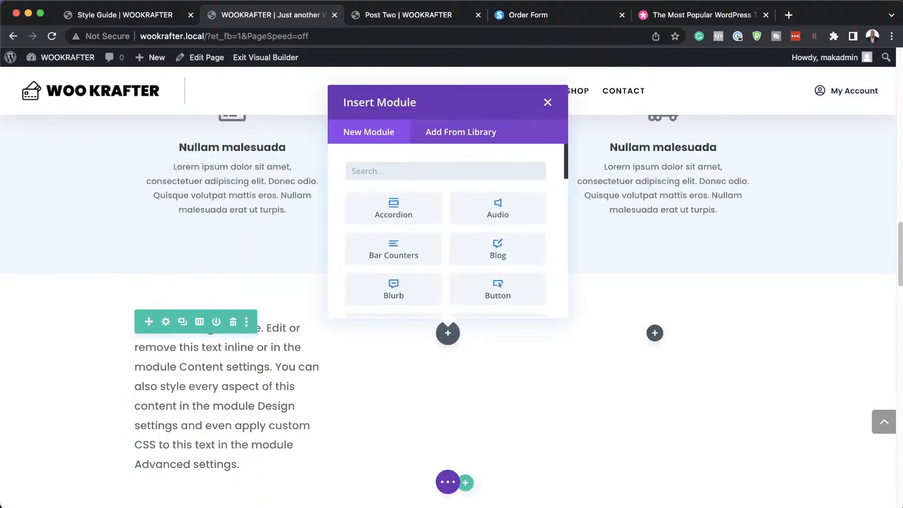
type("butt")
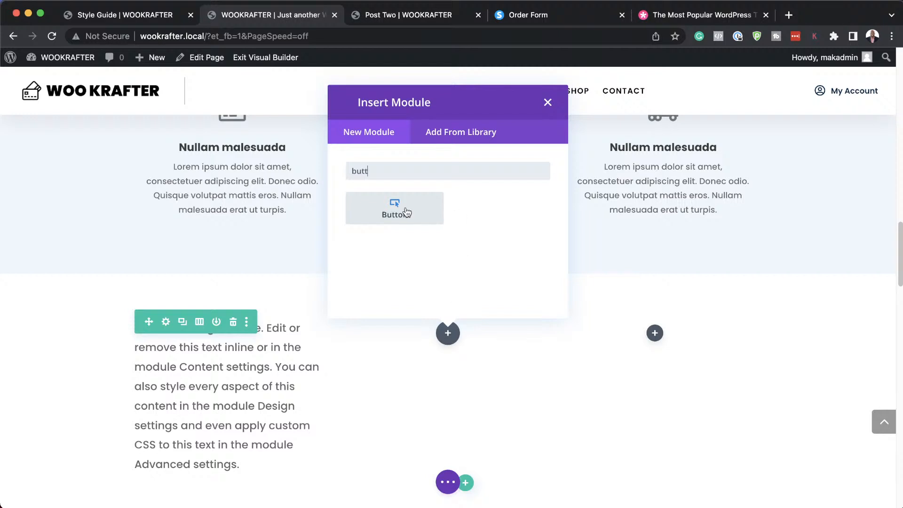
left_click(406, 207)
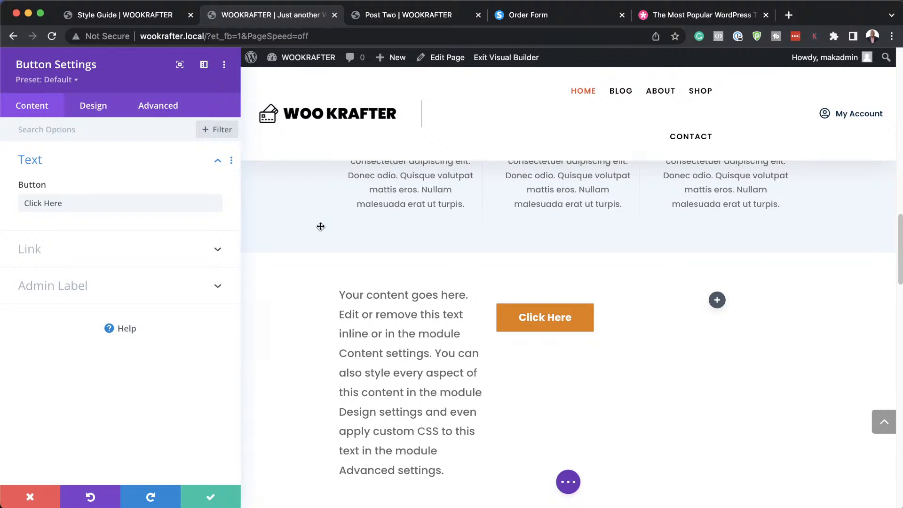
Apply the Button Outline Style preset to the Click Here button and save it.
left_click(75, 81)
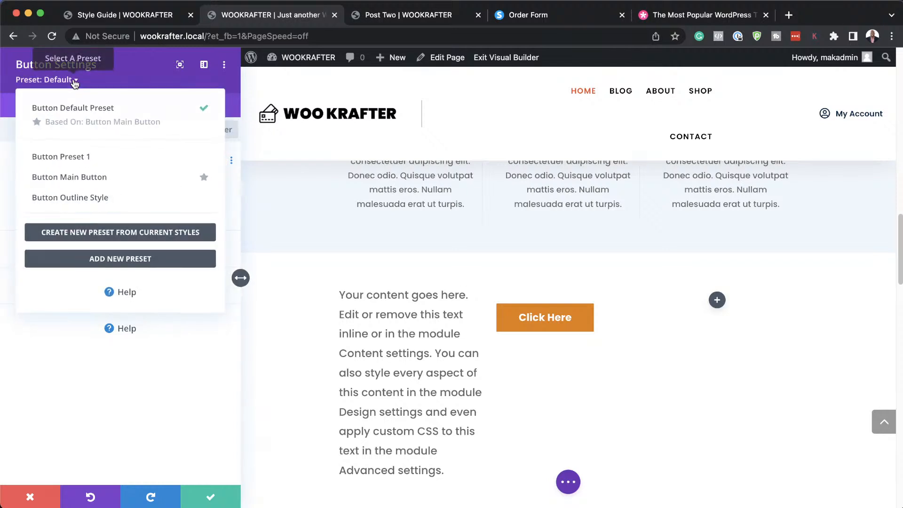
mouse_move(101, 198)
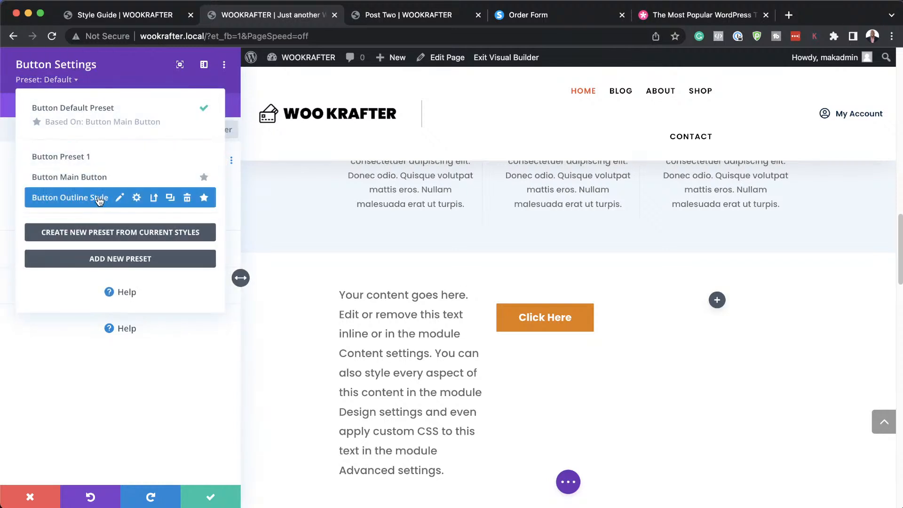
left_click(100, 201)
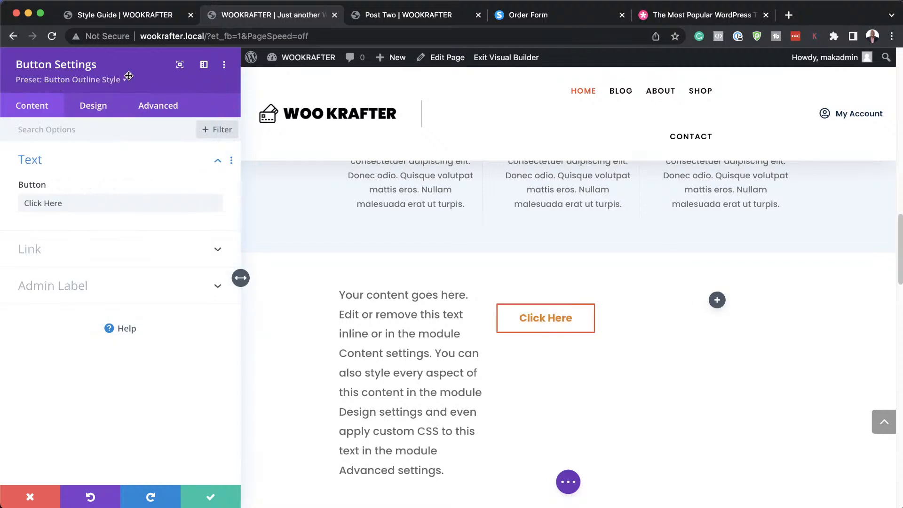
left_click(208, 497)
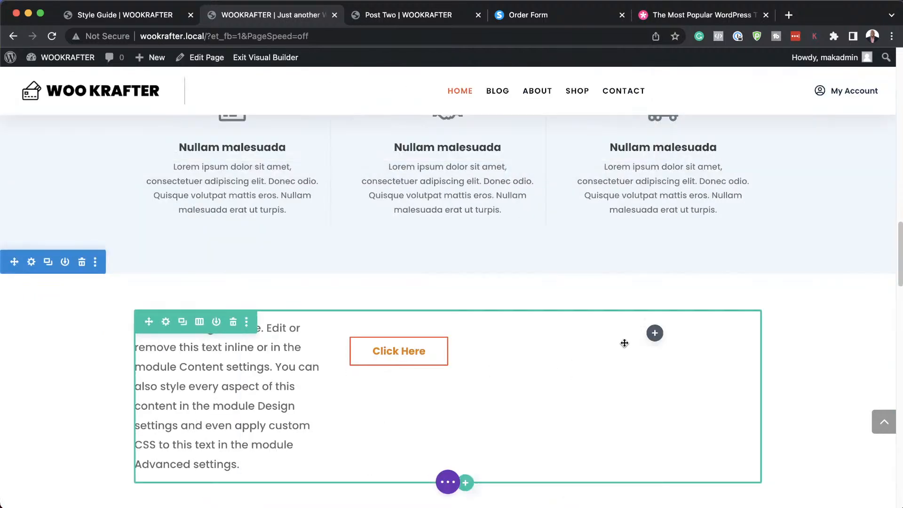
Add a Video module to the empty right column.
left_click(655, 333)
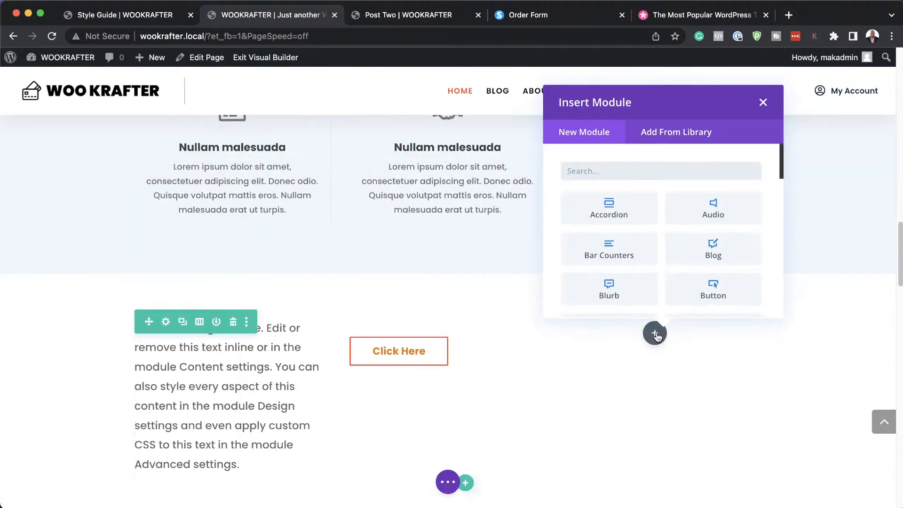
type("video")
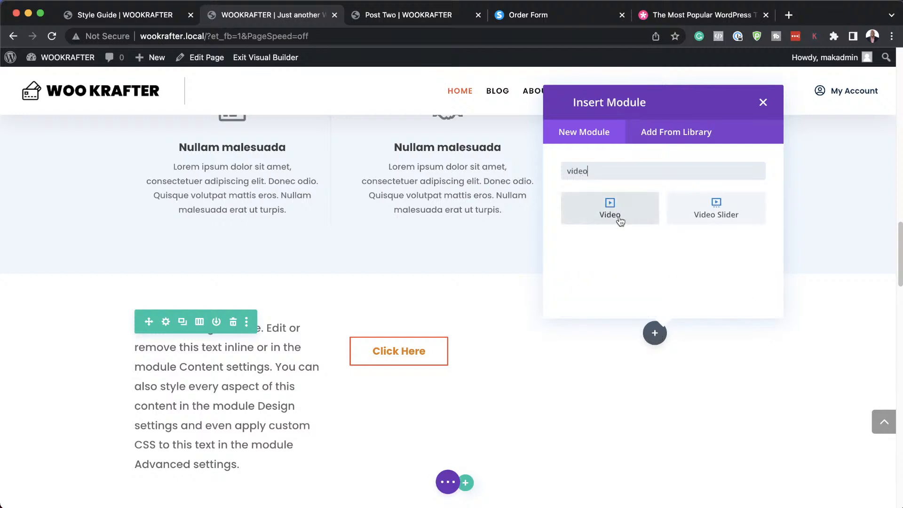
left_click(620, 215)
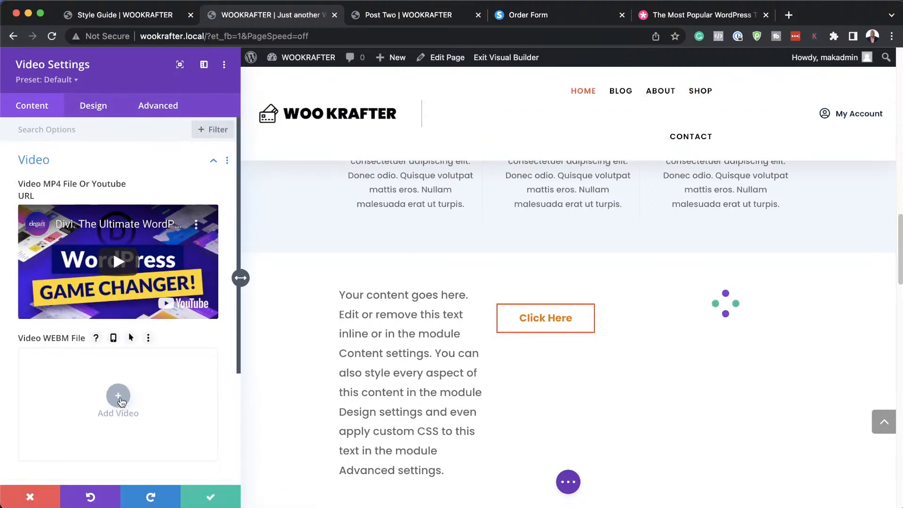
Set the video's overlay image to the wristwatch photo from the Media Library.
scroll(125, 400, "down", 1)
scroll(125, 398, "down", 1)
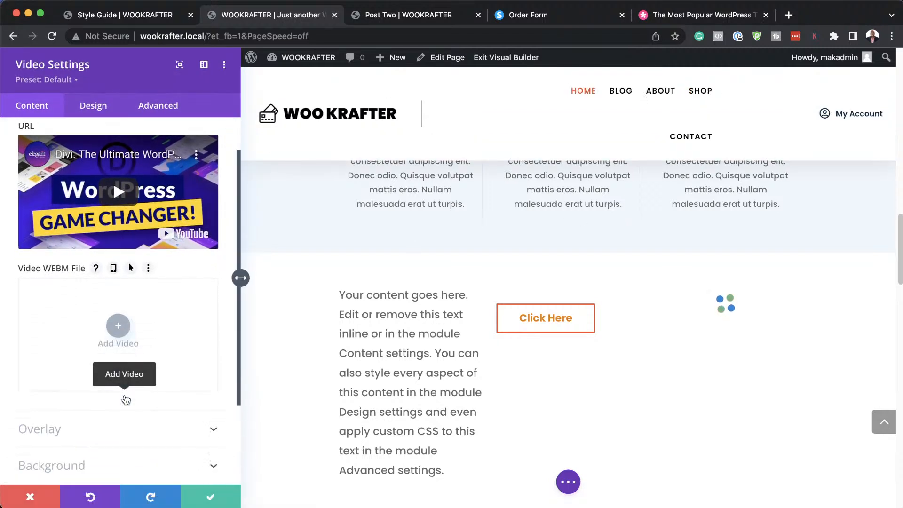
left_click(55, 429)
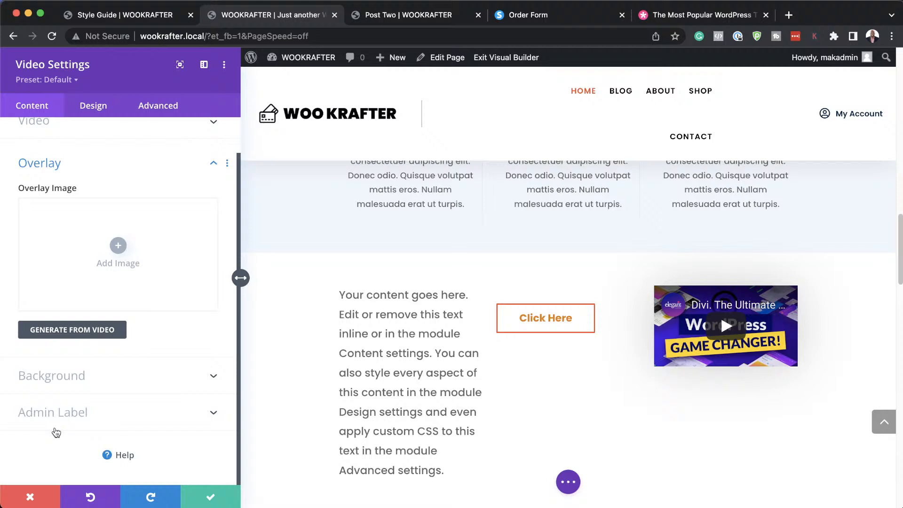
left_click(119, 246)
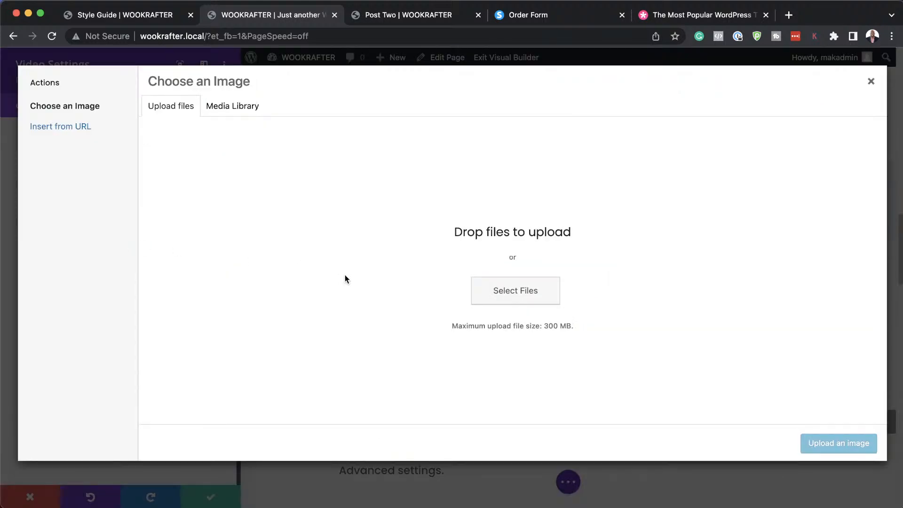
left_click(238, 109)
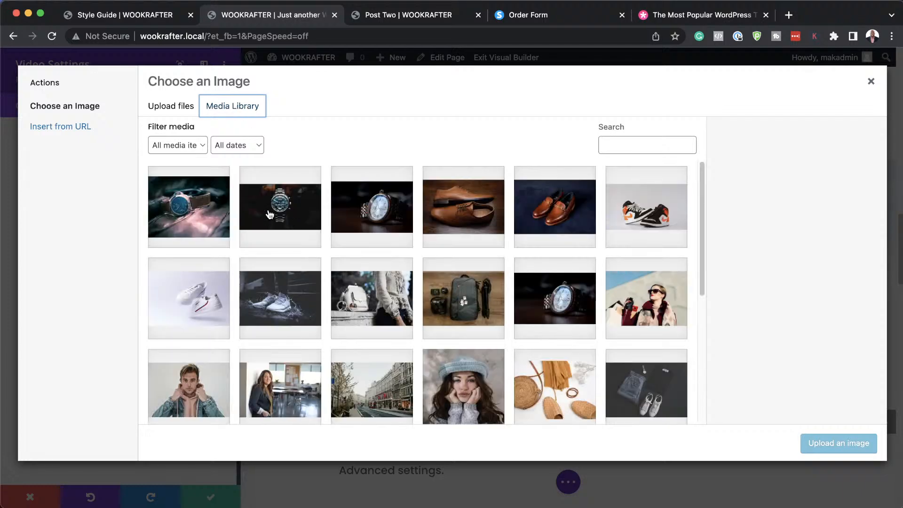
left_click(217, 210)
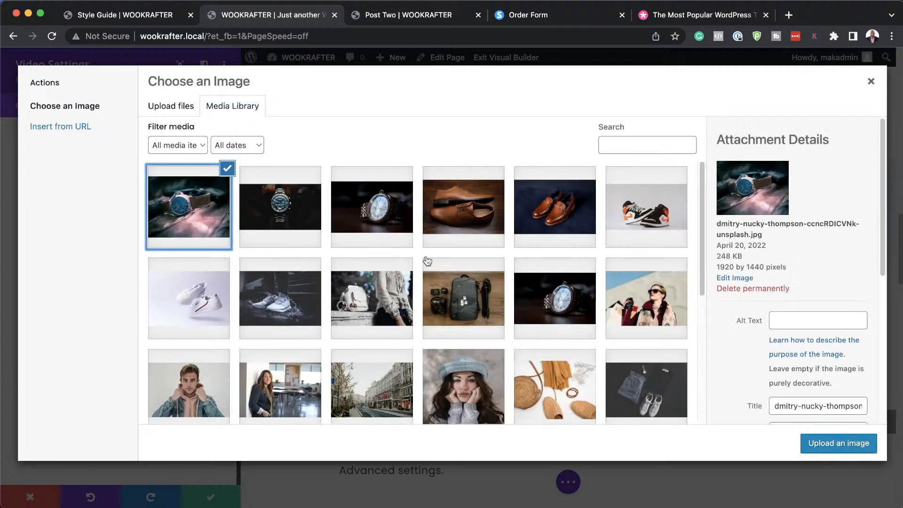
left_click(839, 443)
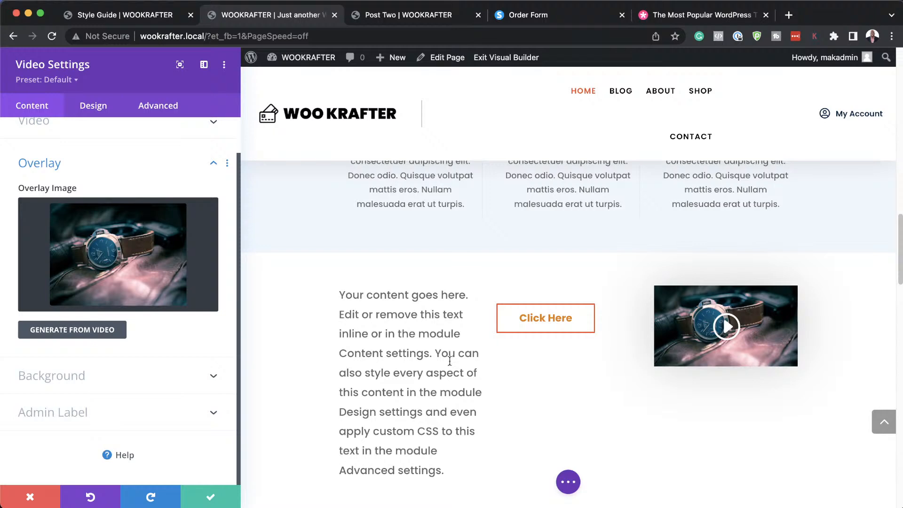
Discard the video settings and delete the section holding the text, button and video.
left_click(32, 497)
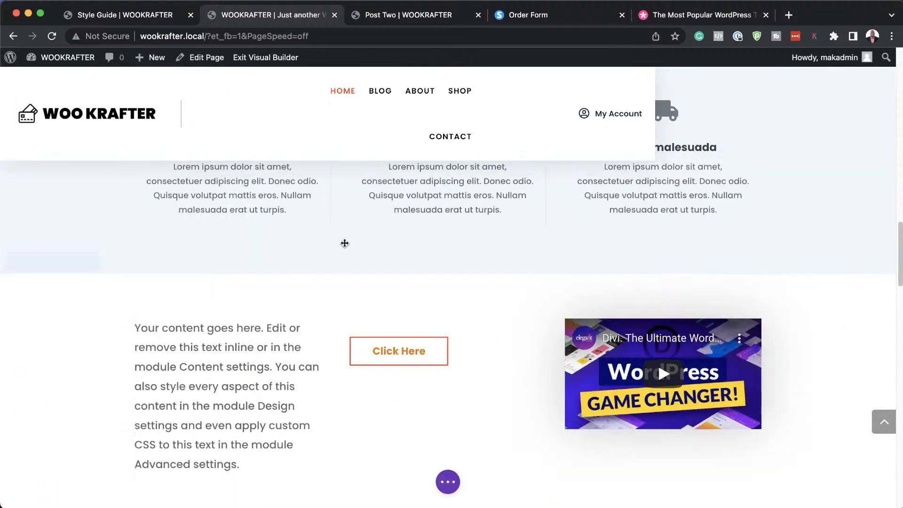
mouse_move(134, 306)
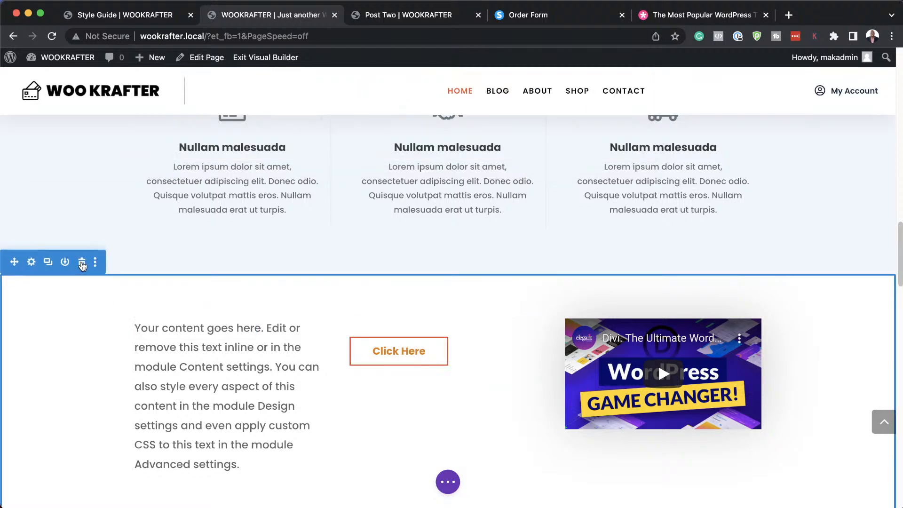
left_click(82, 265)
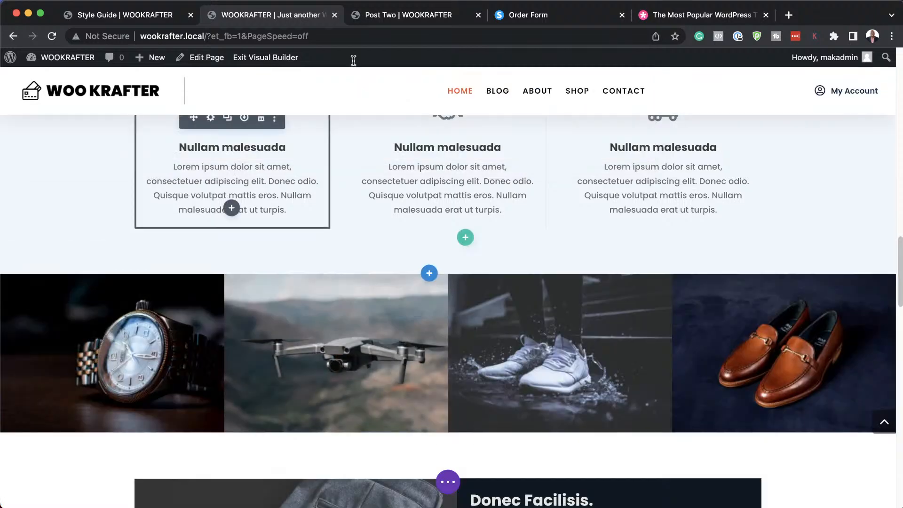
scroll(390, 225, "up", 10)
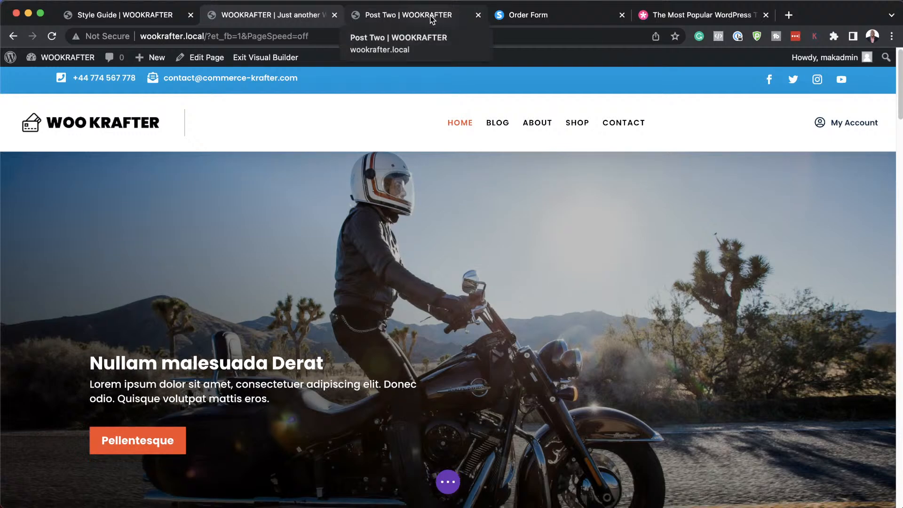
Switch to the 'Post Two | WOOKRAFTER' tab and select its address.
left_click(432, 18)
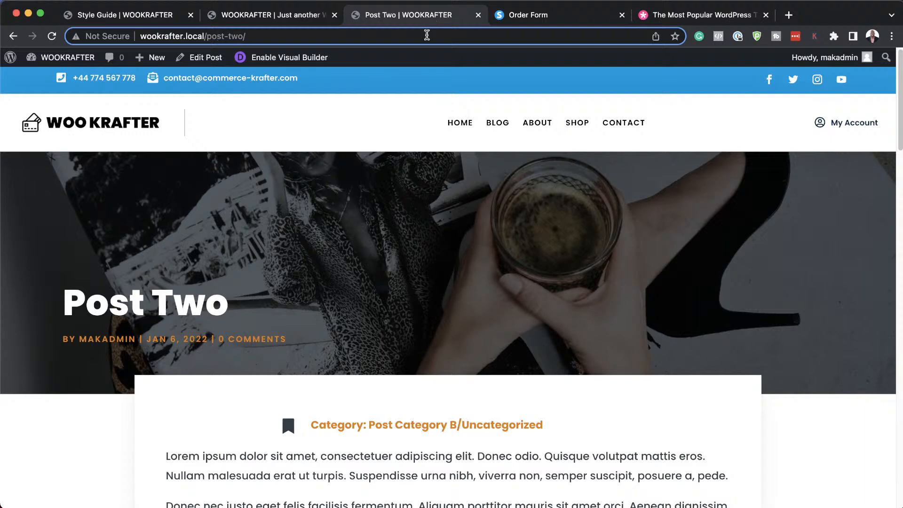
left_click(426, 36)
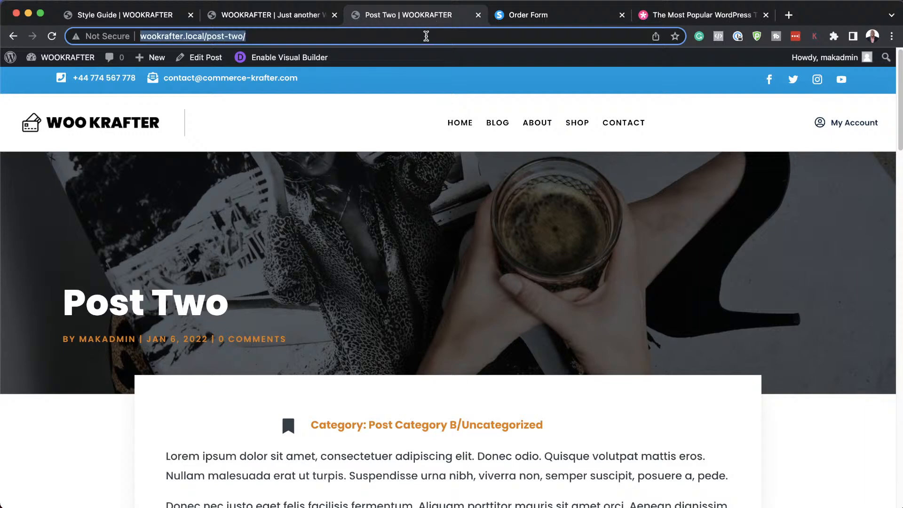
Go to Pexels and search for 'cosmetics' photos.
type("pe")
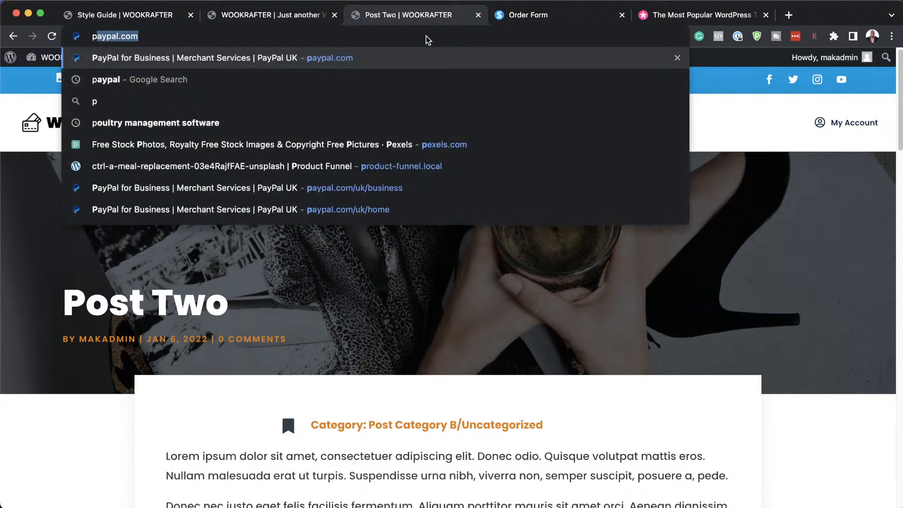
type("xels")
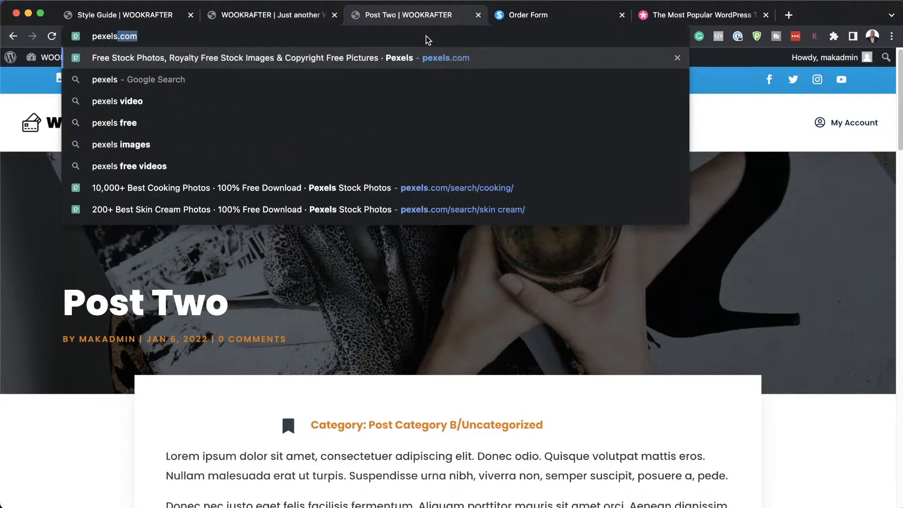
key("Return")
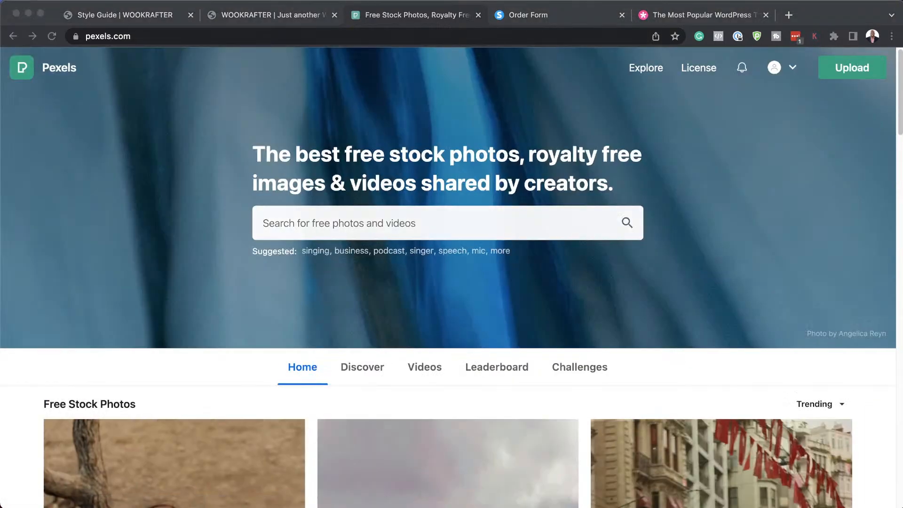
scroll(264, 380, "down", 1)
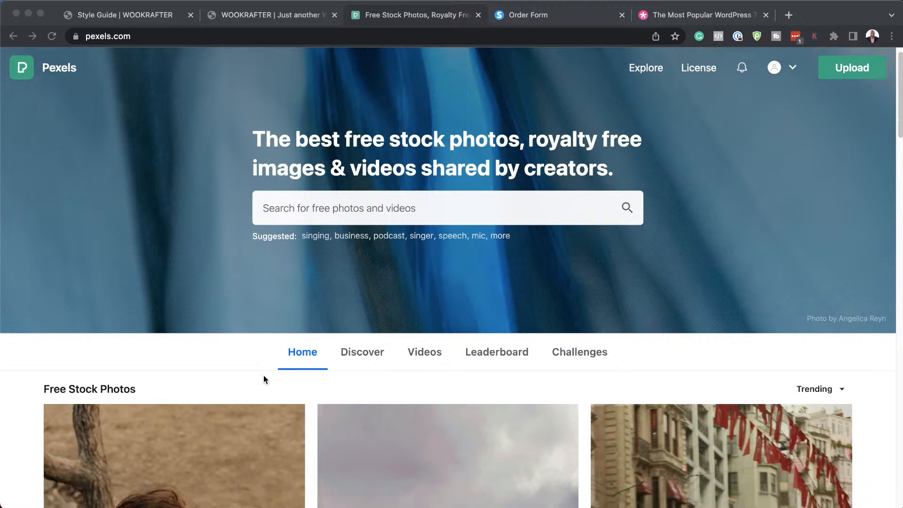
left_click(336, 207)
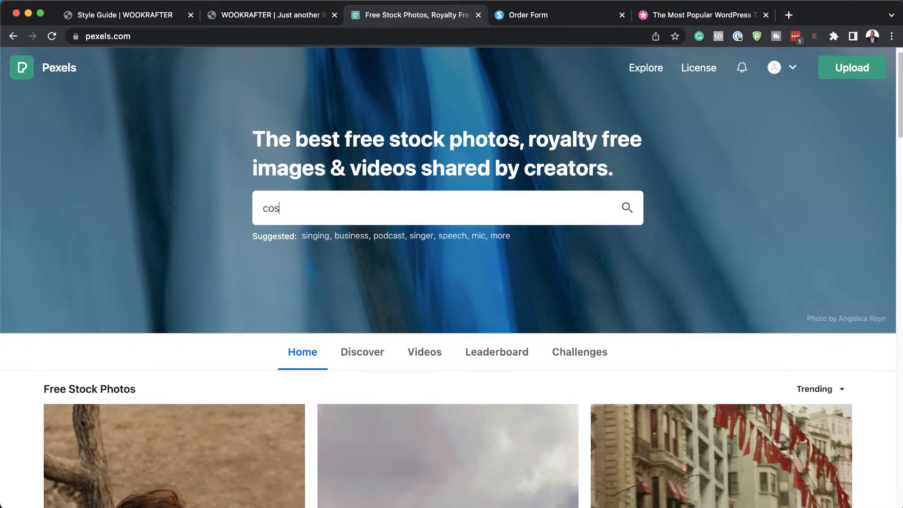
type("metics")
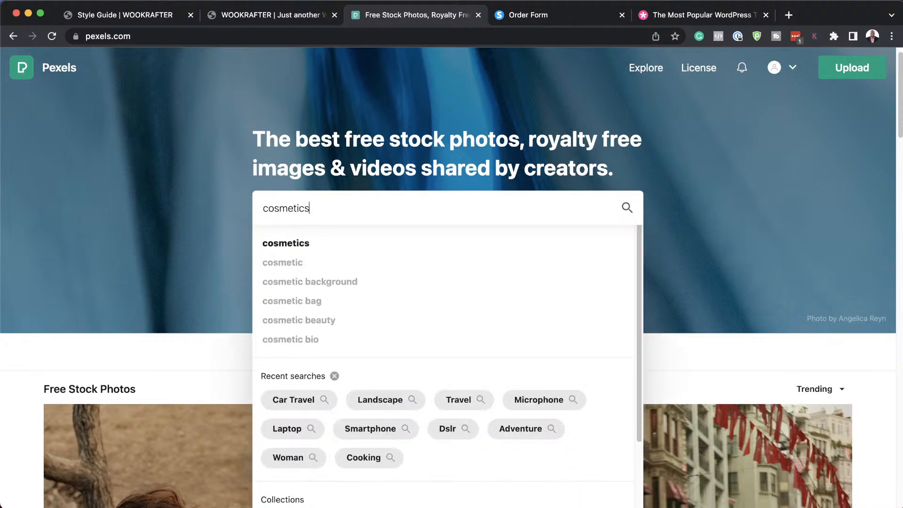
key("Return")
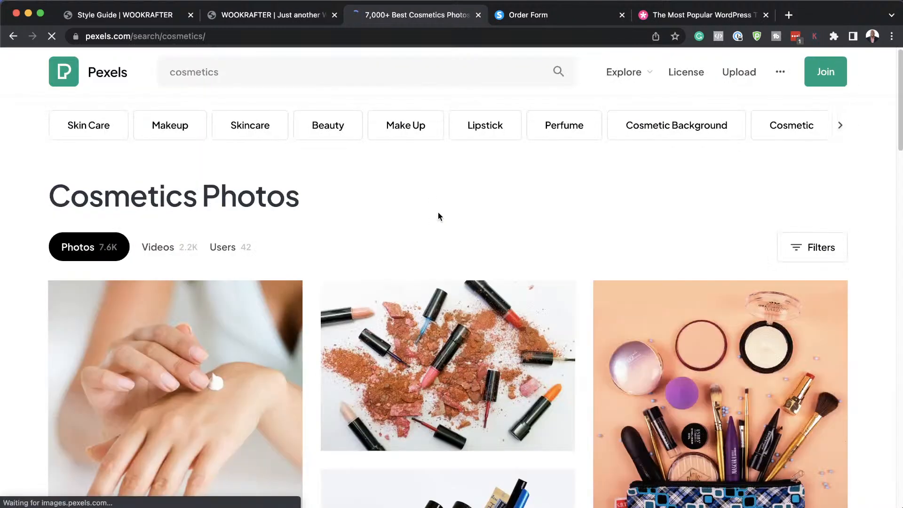
Browse the cosmetics photo results and glance at the Pexels notifications panel.
scroll(472, 247, "down", 5)
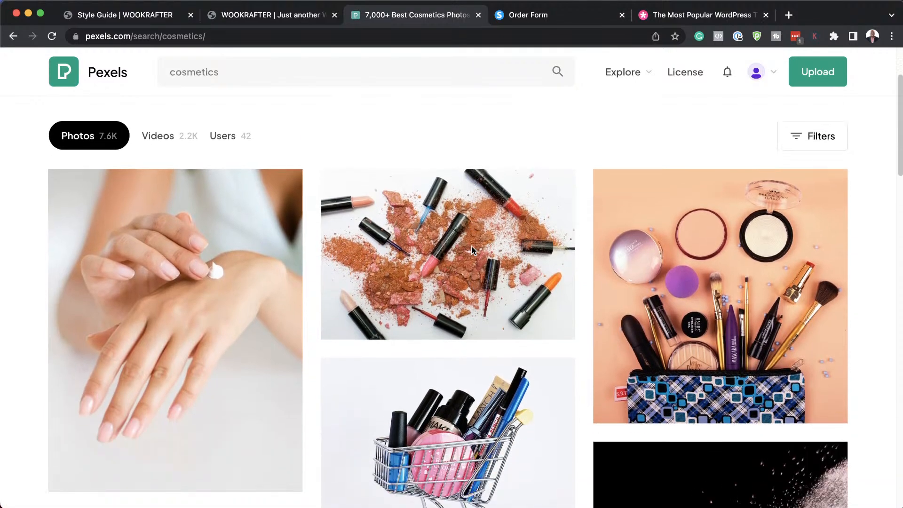
scroll(472, 246, "down", 3)
scroll(472, 246, "up", 10)
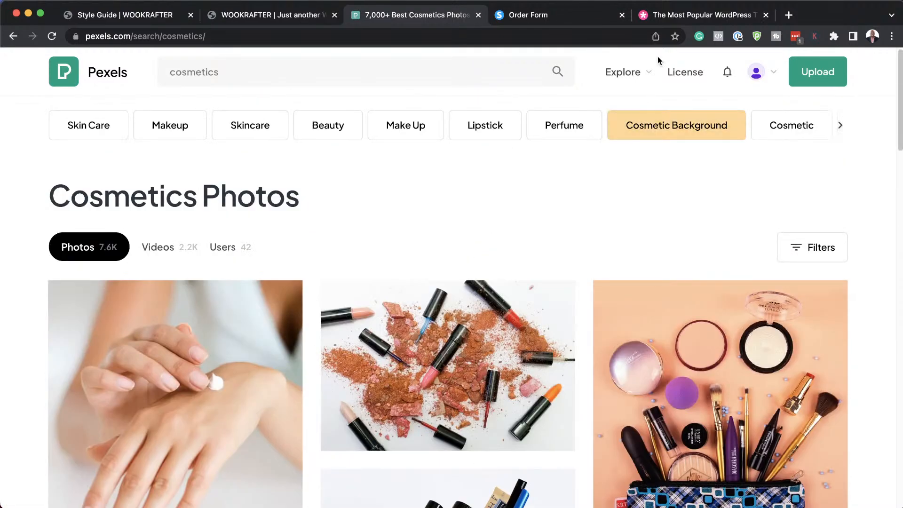
mouse_move(647, 75)
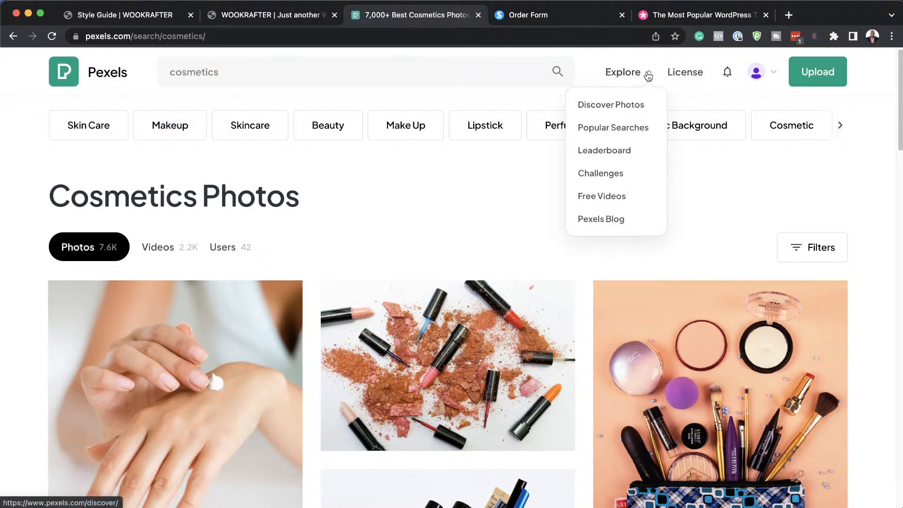
left_click(720, 81)
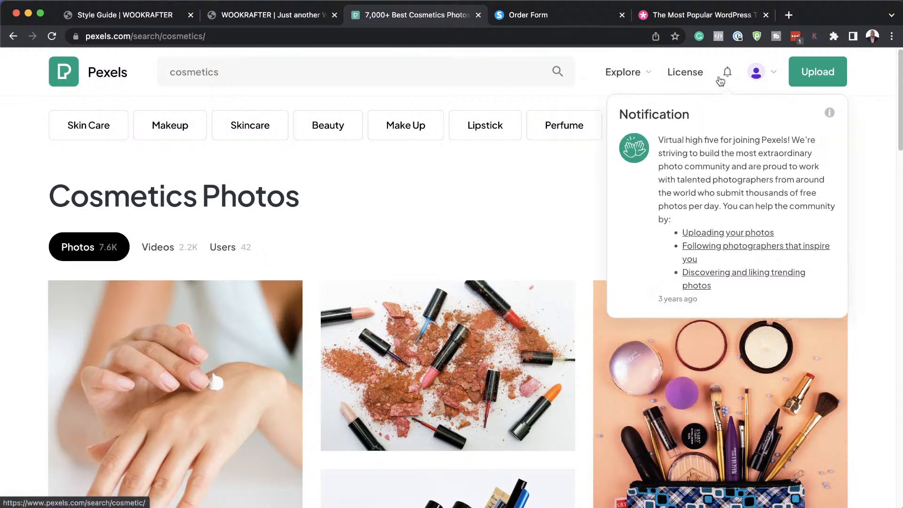
left_click(582, 207)
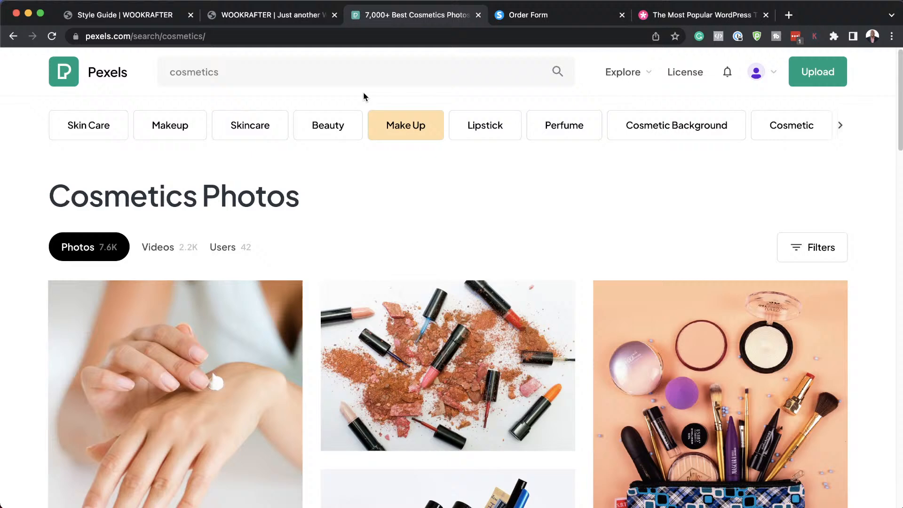
left_click(324, 37)
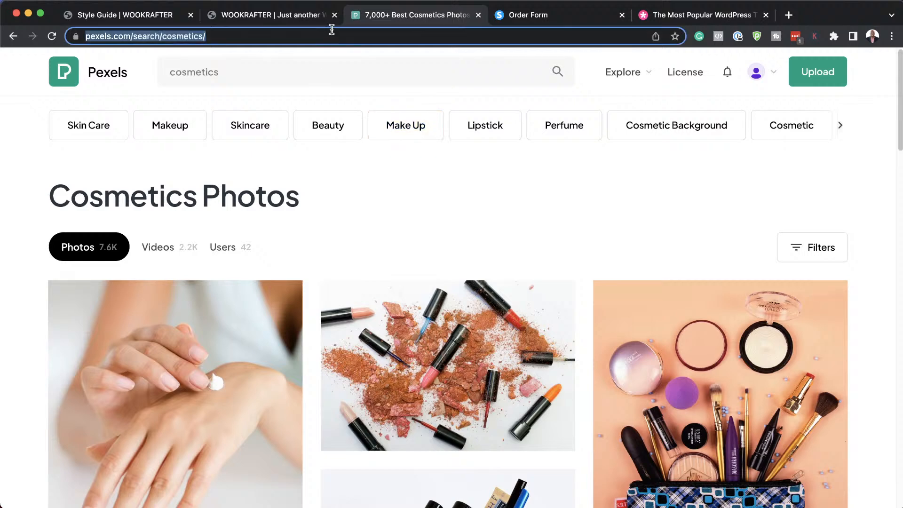
Go to pixabay.com, search 'cosmetics', and scroll through the 3,464 image results.
type("pixa")
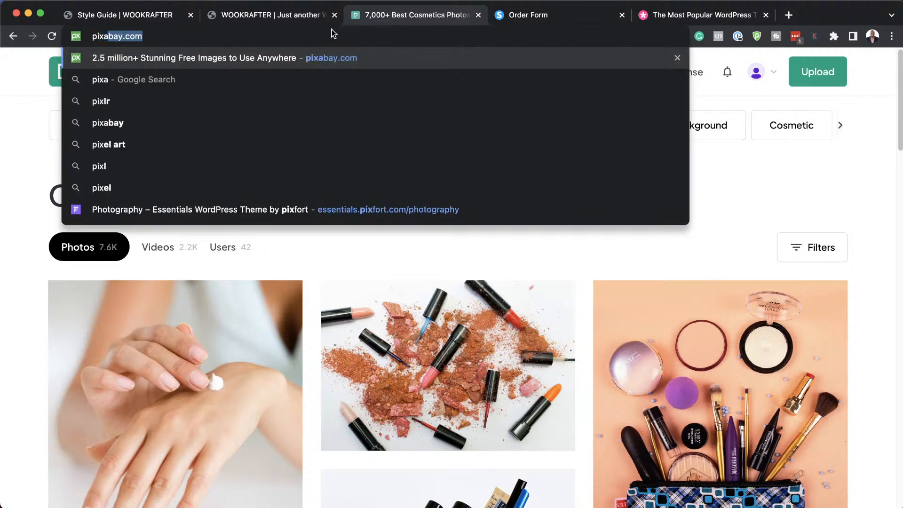
key("Return")
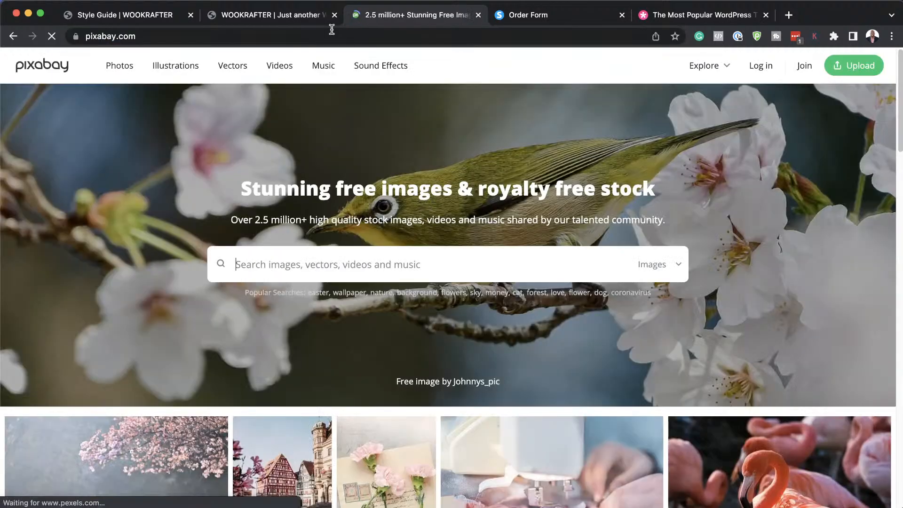
type("cosmetics")
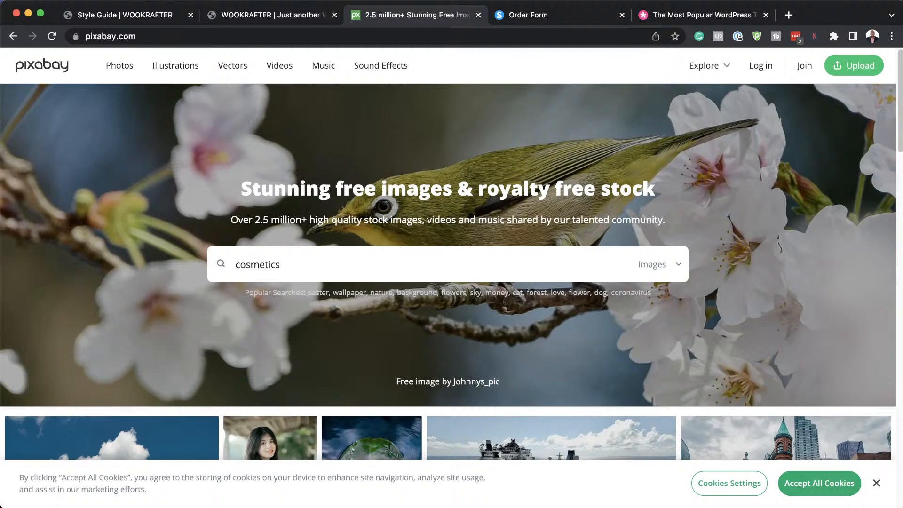
key("Return")
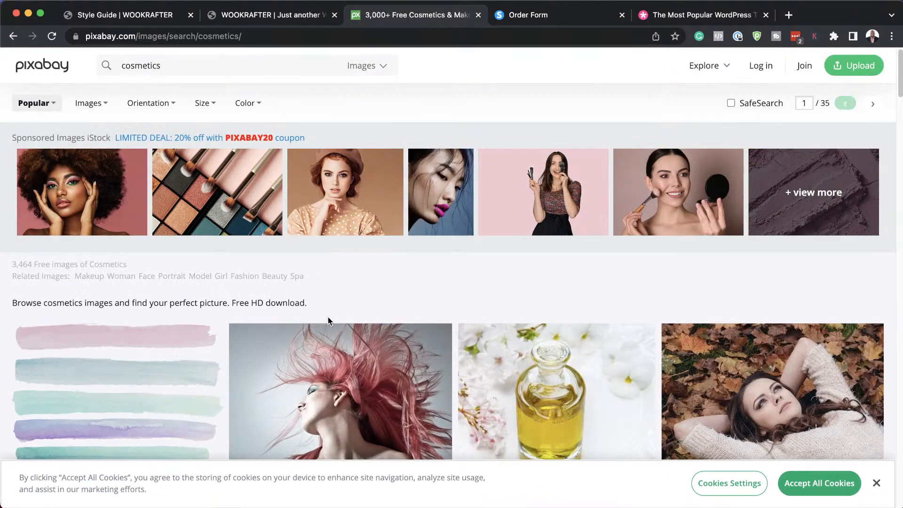
scroll(387, 306, "down", 5)
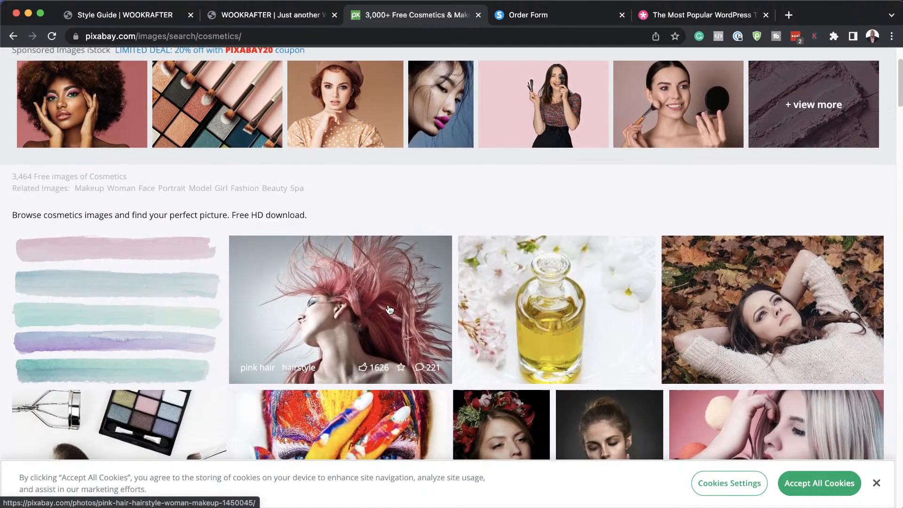
scroll(389, 309, "down", 3)
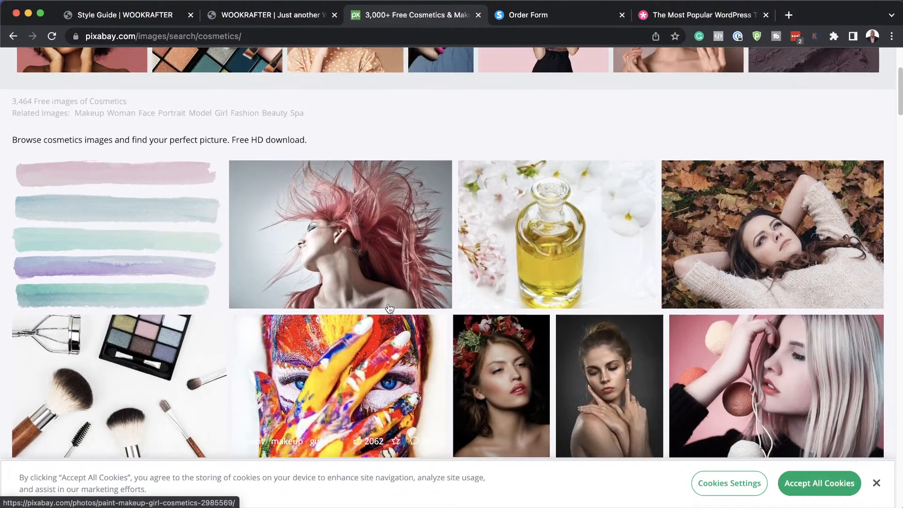
scroll(390, 309, "up", 7)
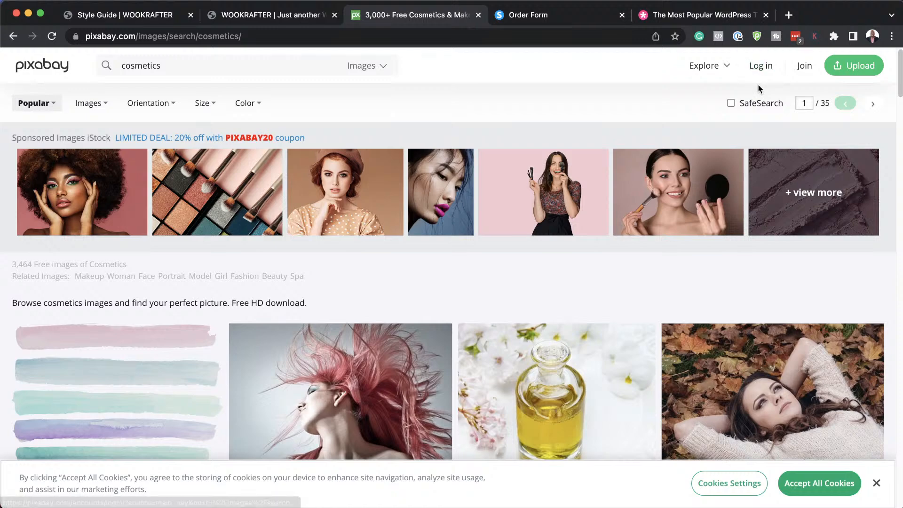
scroll(332, 336, "down", 5)
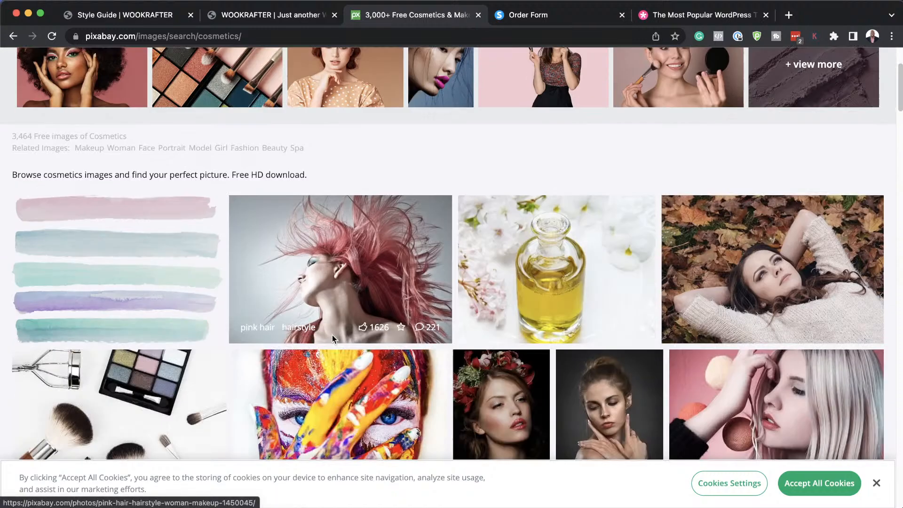
scroll(332, 338, "down", 8)
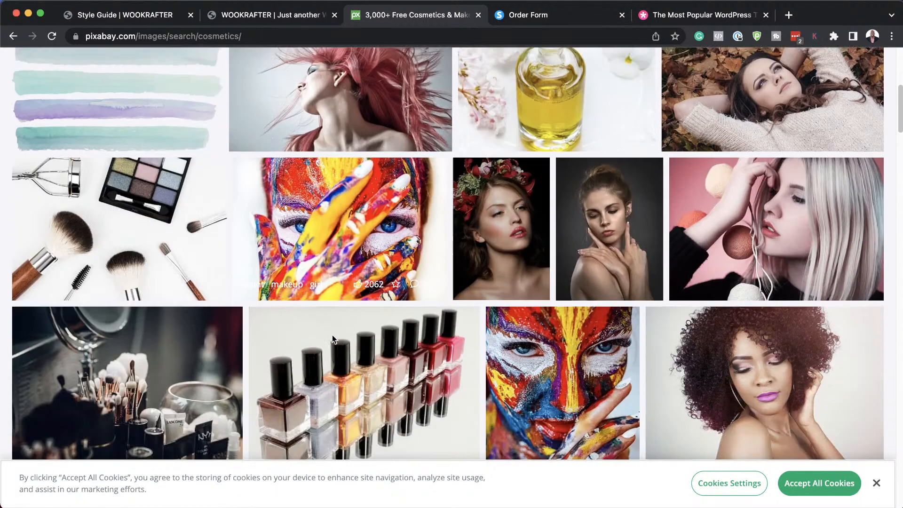
scroll(333, 339, "down", 3)
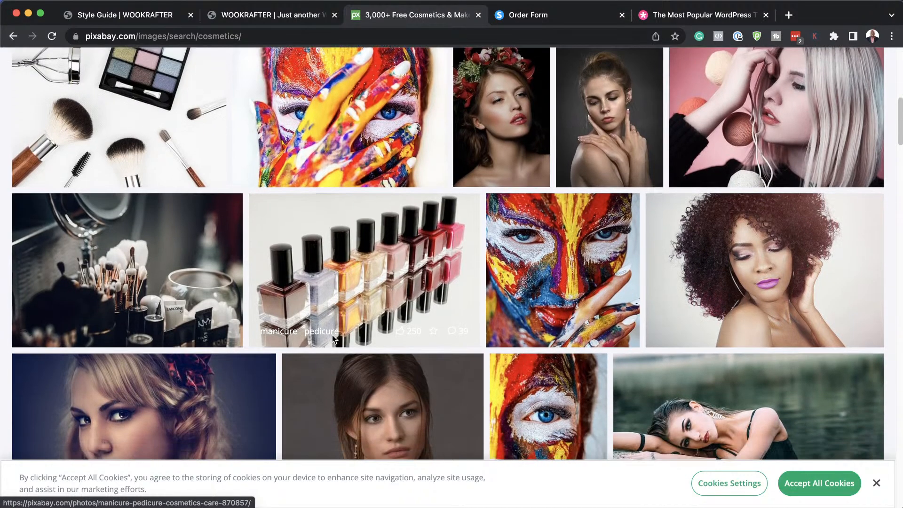
Open the makeup-brushes photo, sign in with Google, and download it at 1920×1281.
left_click(130, 261)
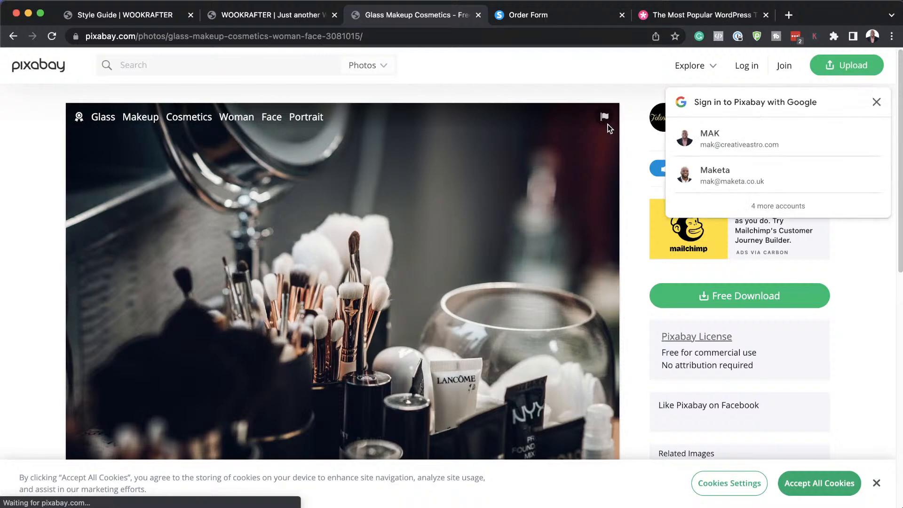
left_click(733, 144)
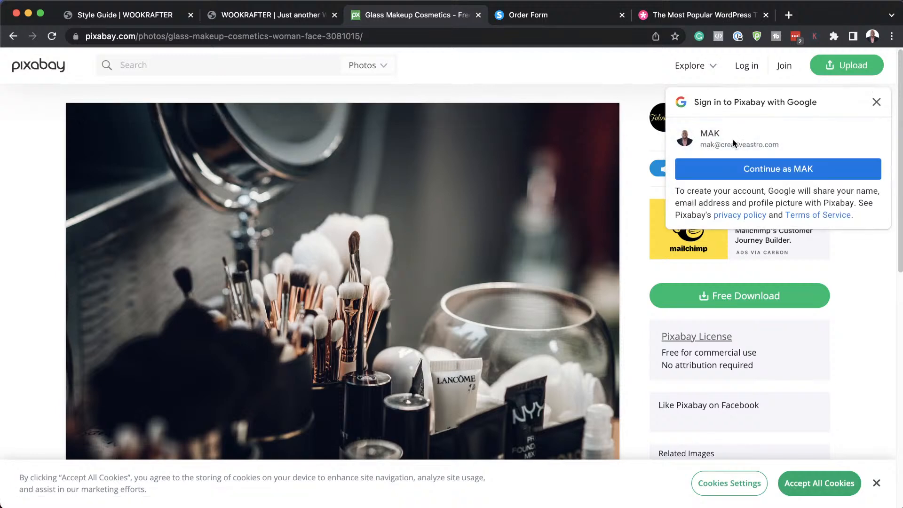
left_click(779, 170)
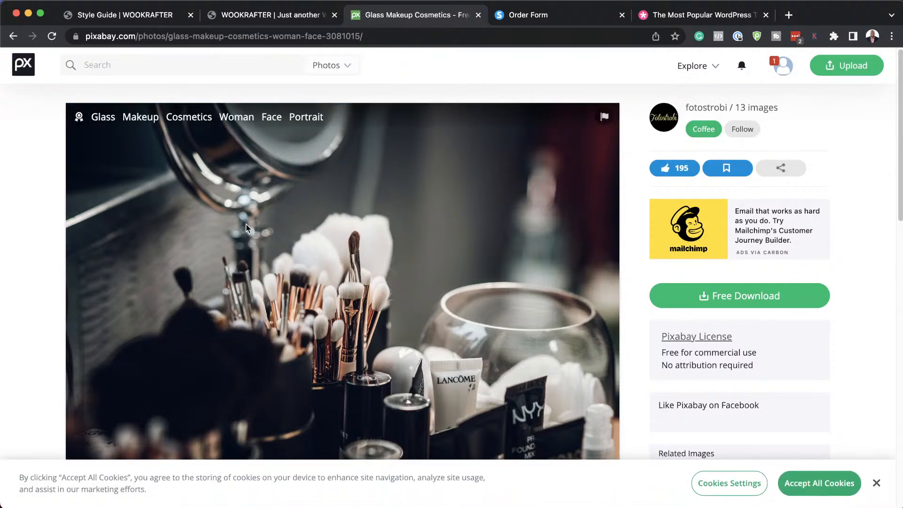
left_click(732, 300)
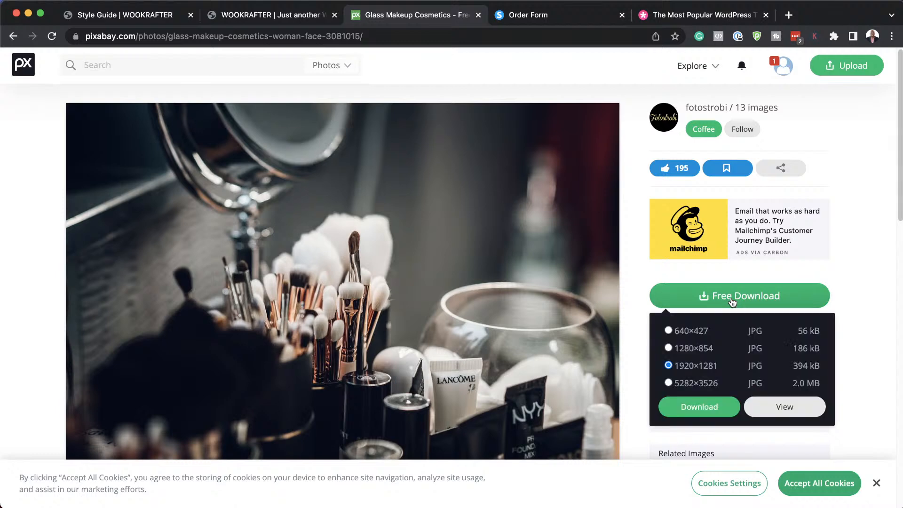
left_click(711, 407)
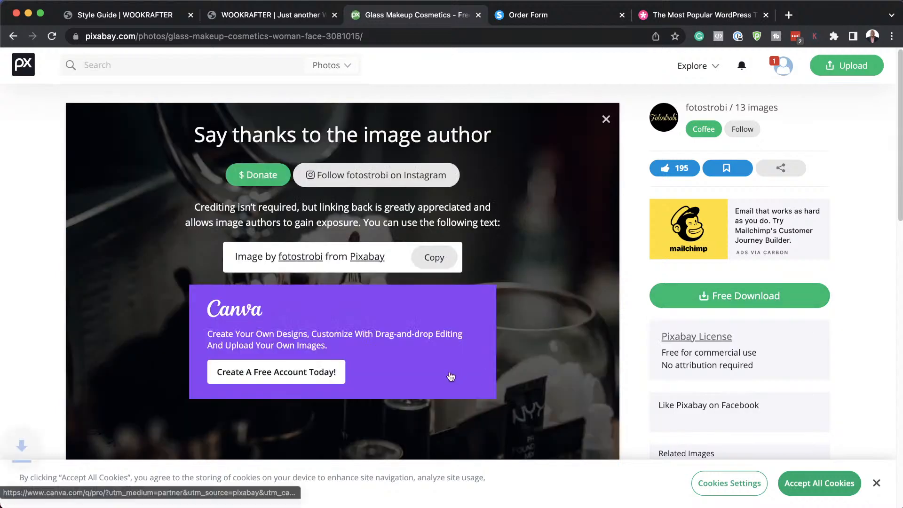
left_click(13, 39)
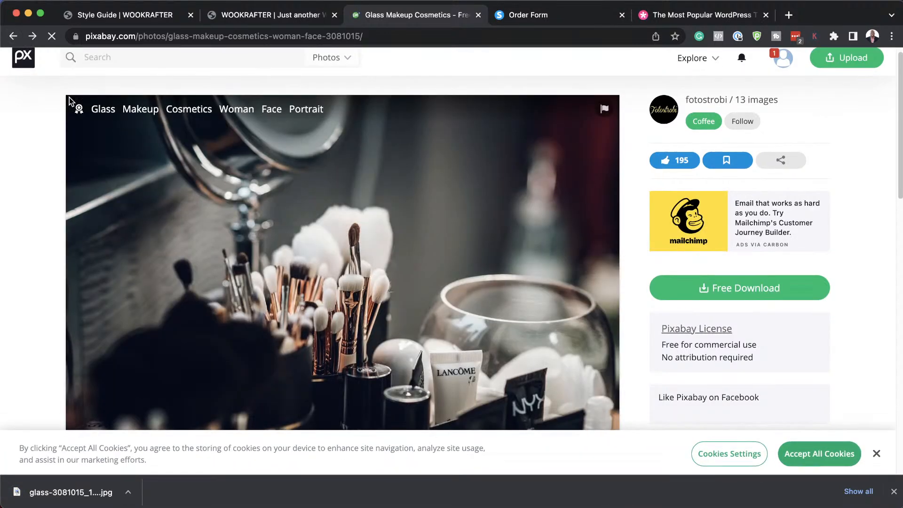
Download the Pixabay photo of the girl lying in yellow flowers as girl-1319114_1920.jpg.
left_click(13, 36)
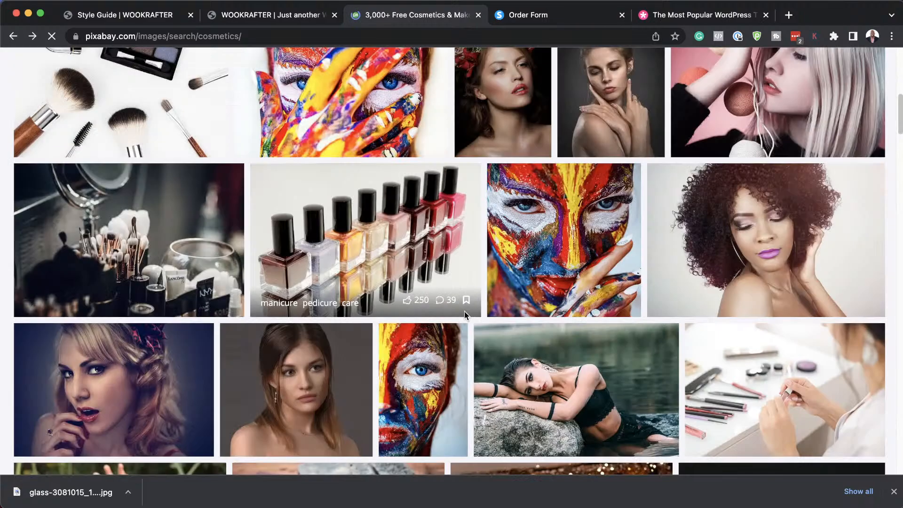
scroll(464, 311, "down", 2)
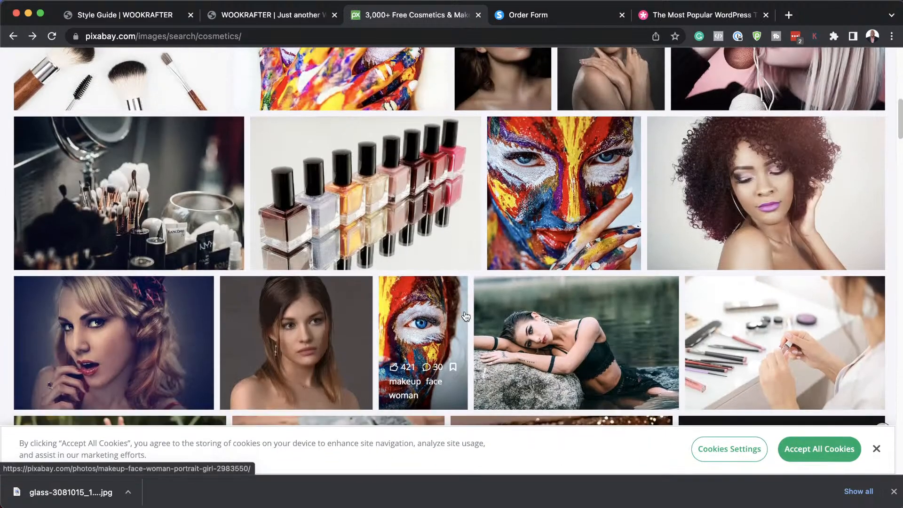
scroll(465, 316, "down", 5)
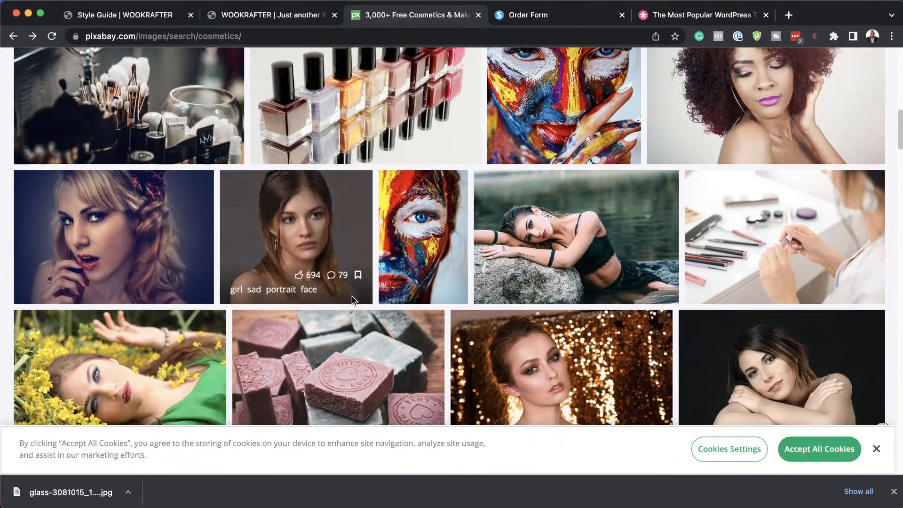
scroll(352, 296, "down", 3)
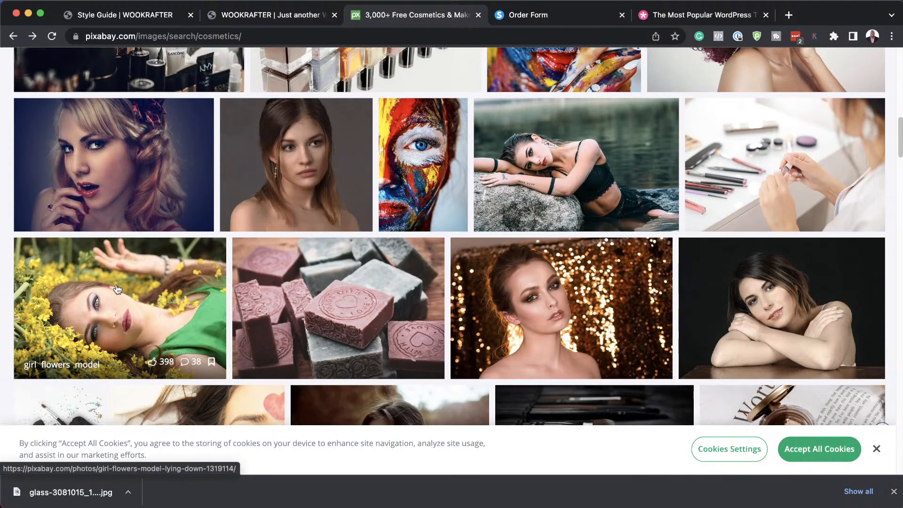
left_click(117, 289)
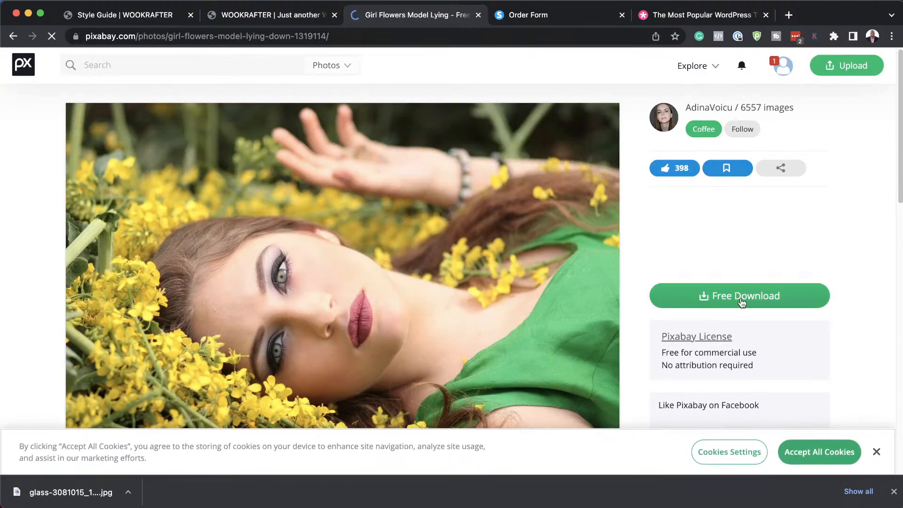
left_click(742, 302)
left_click(696, 407)
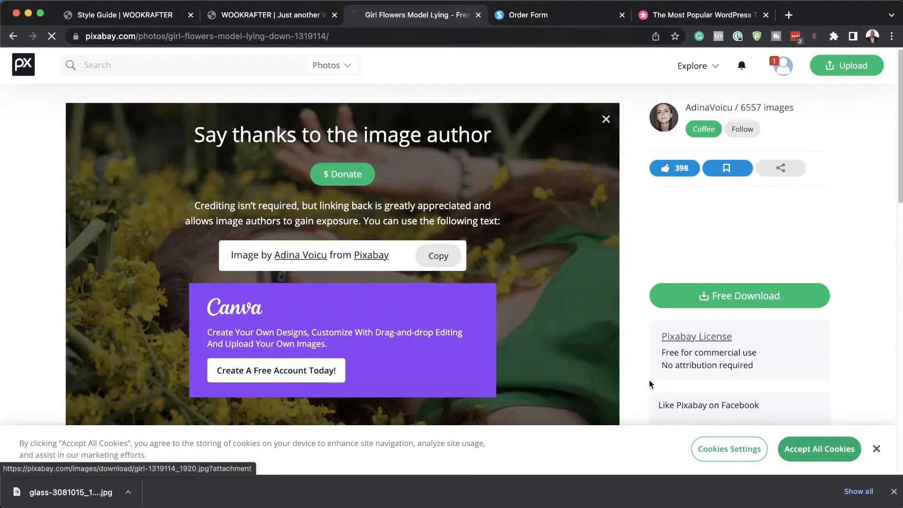
Return to the cosmetics search results and browse further down the grid.
left_click(13, 37)
scroll(419, 287, "down", 2)
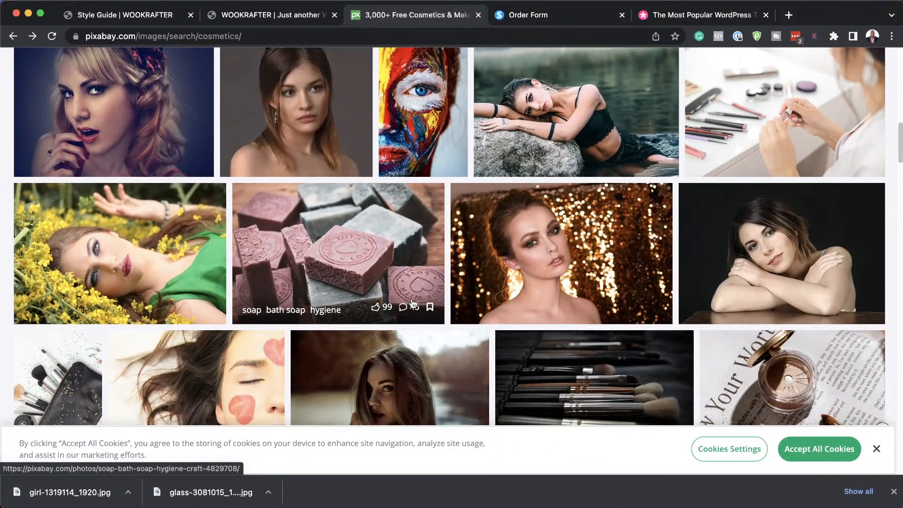
scroll(412, 303, "down", 10)
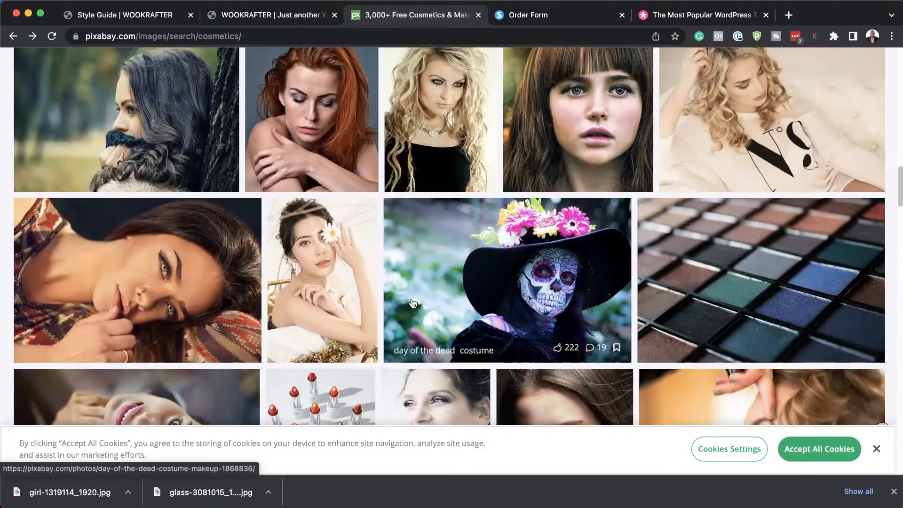
scroll(413, 303, "down", 5)
scroll(412, 303, "up", 15)
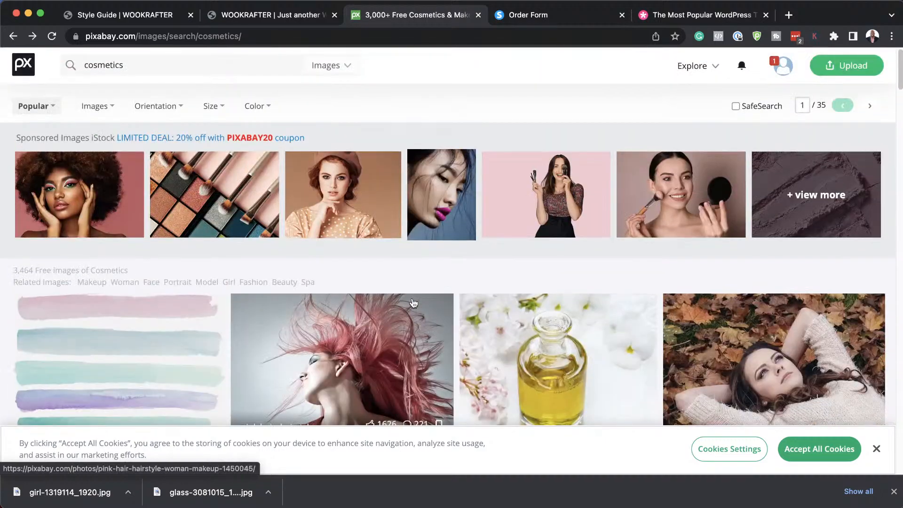
scroll(413, 302, "down", 5)
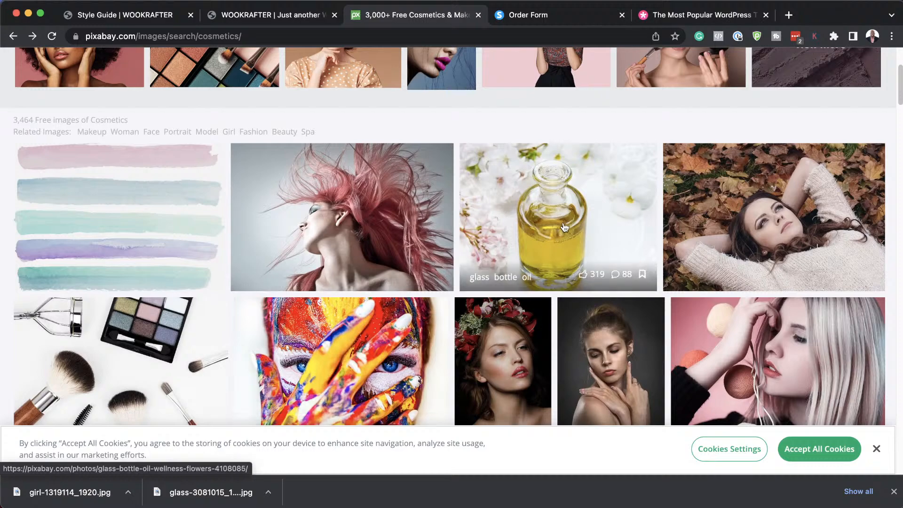
Download the glass bottle of oil photo at the 1280×960 size.
left_click(565, 227)
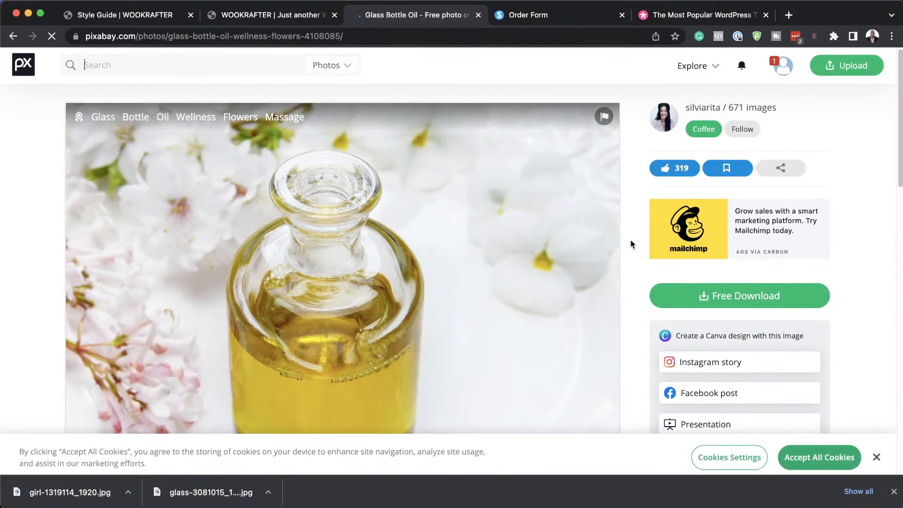
left_click(740, 301)
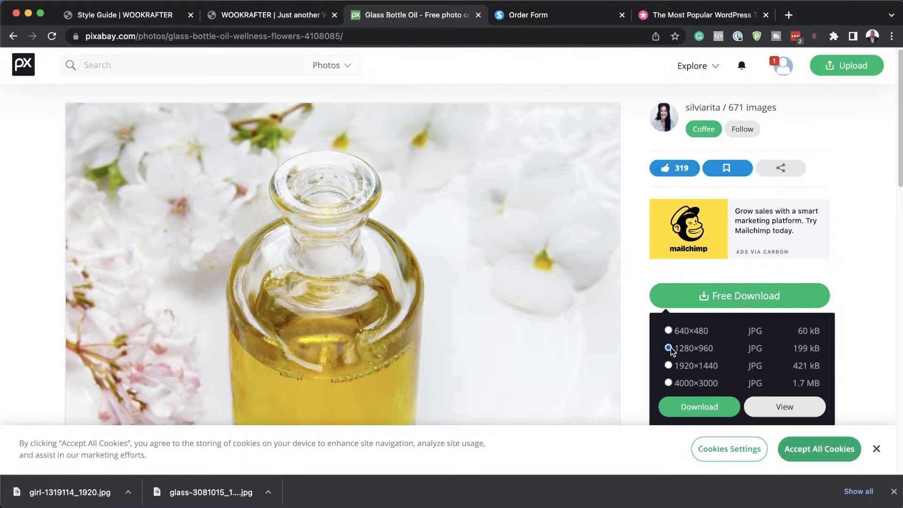
left_click(715, 413)
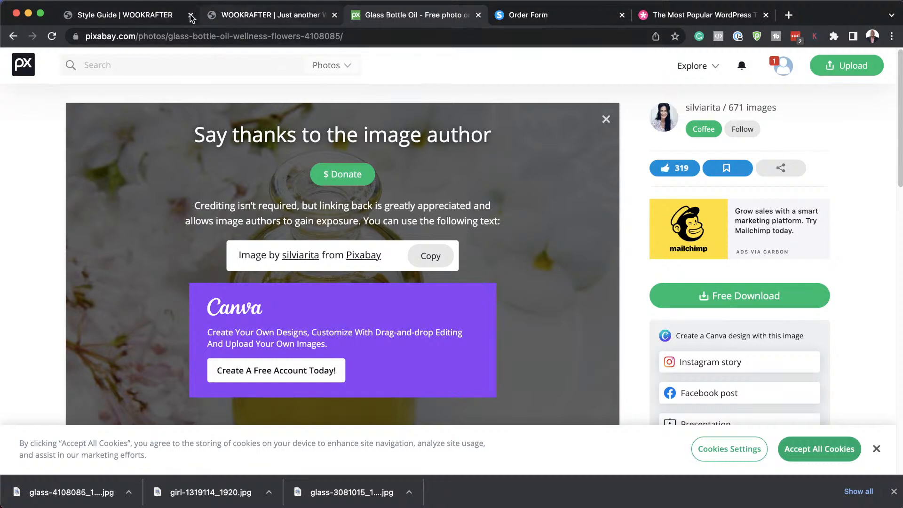
Go from the Style Guide page to the WordPress Media Library.
left_click(162, 13)
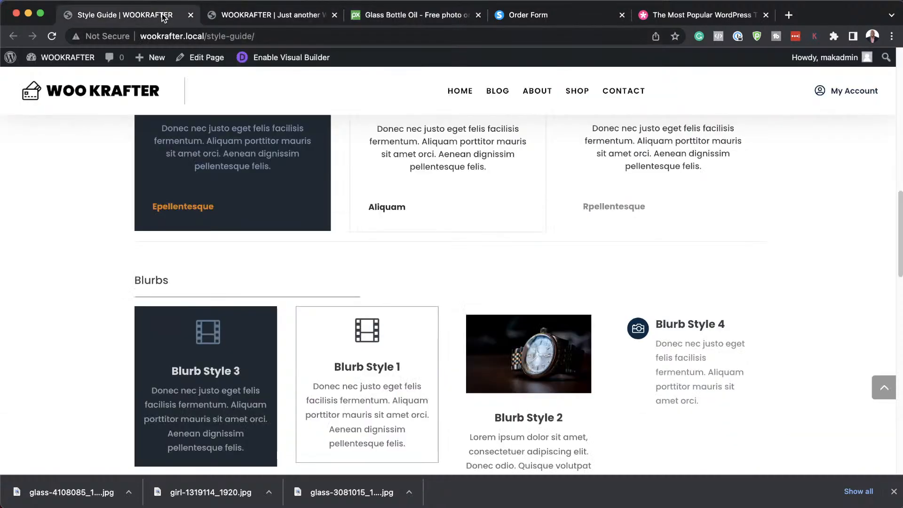
mouse_move(61, 57)
left_click(48, 80)
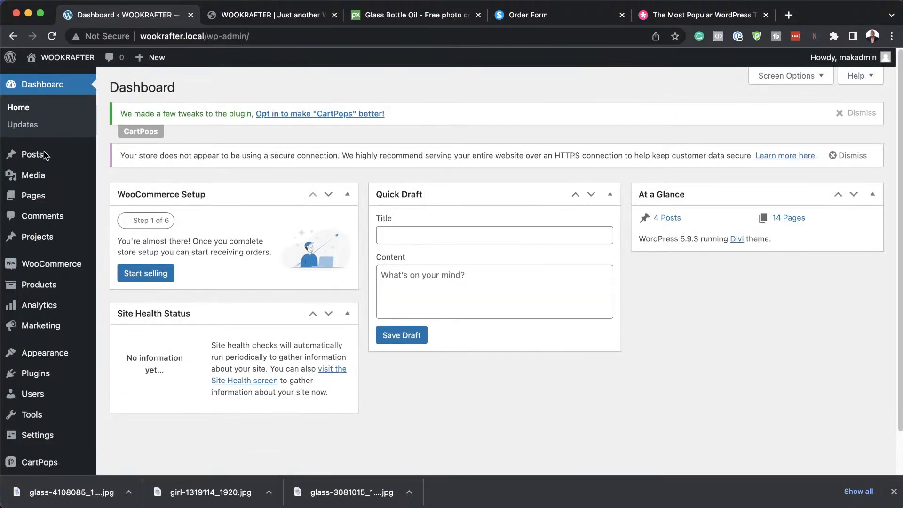
mouse_move(47, 177)
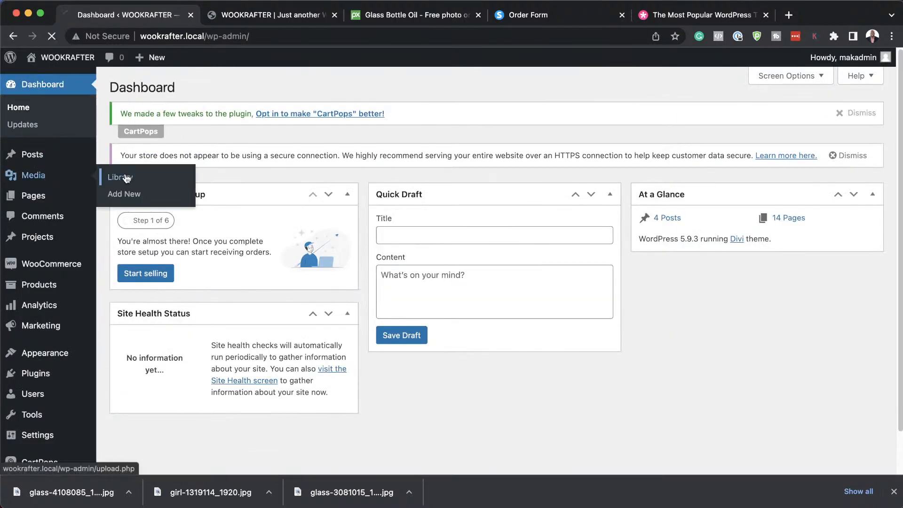
left_click(126, 177)
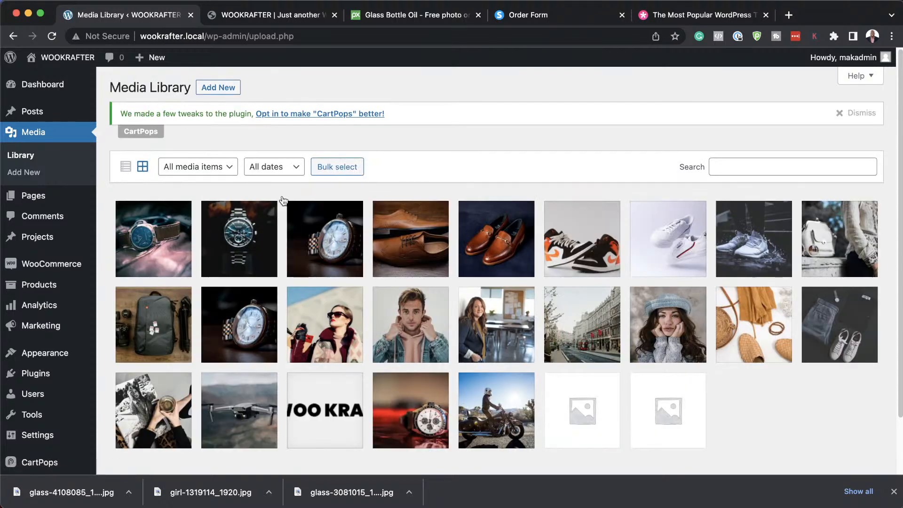
Upload the three downloaded Pixabay JPGs, from glass-4108085_1280.jpg onward, to the library.
left_click(230, 89)
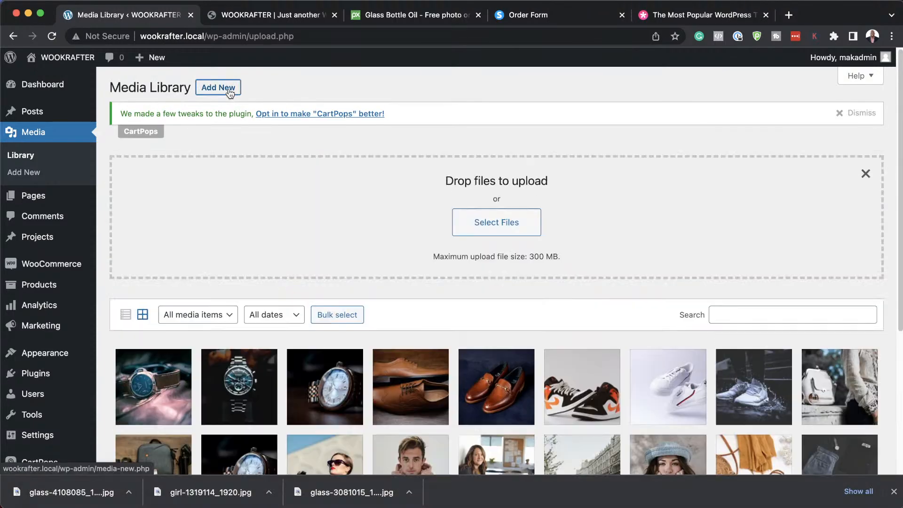
left_click(491, 230)
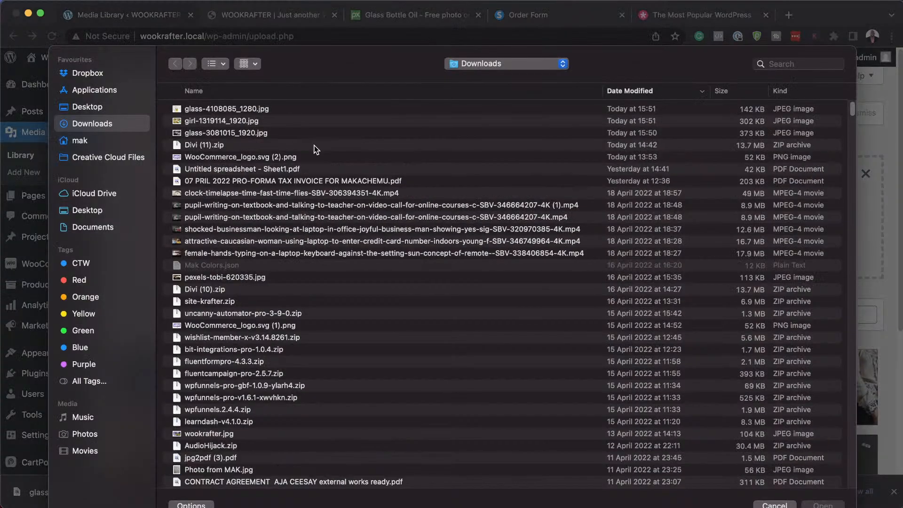
left_click(258, 109)
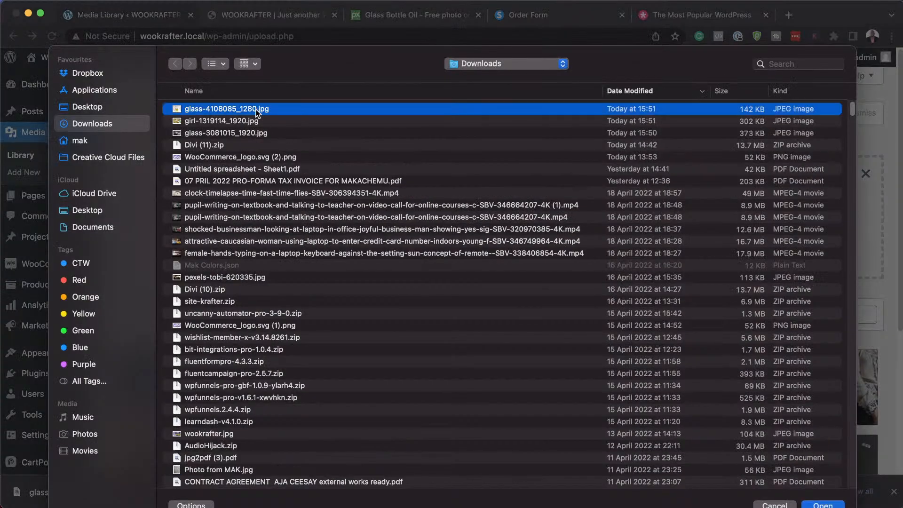
left_click(252, 136, "shift")
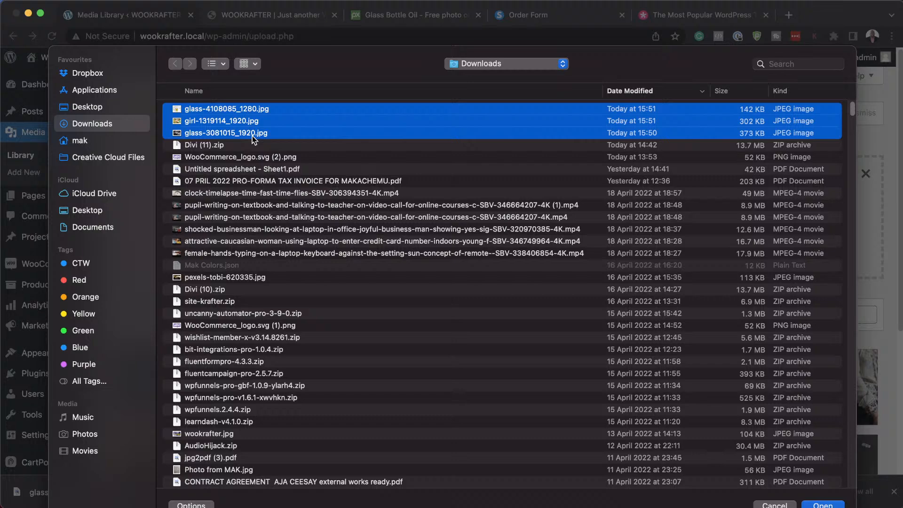
left_click(827, 505)
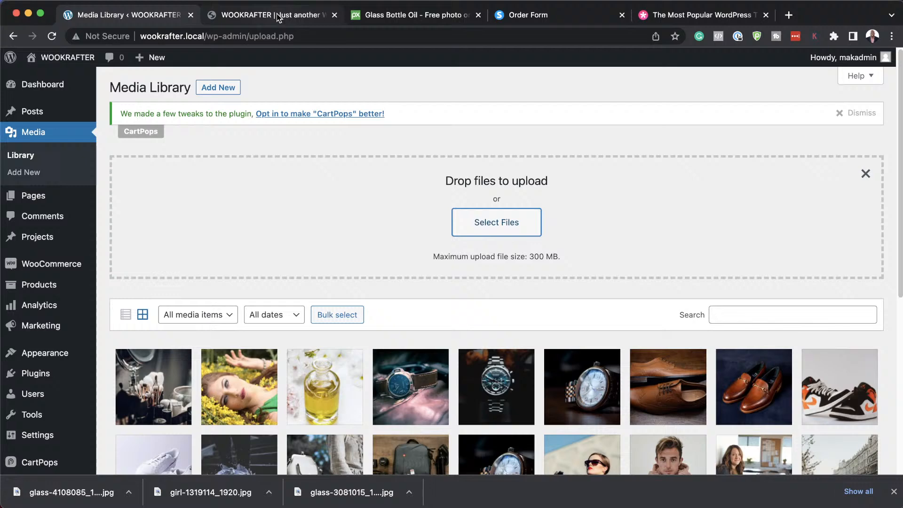
Open the Home page Fullwidth Header's background image settings in the builder.
left_click(279, 18)
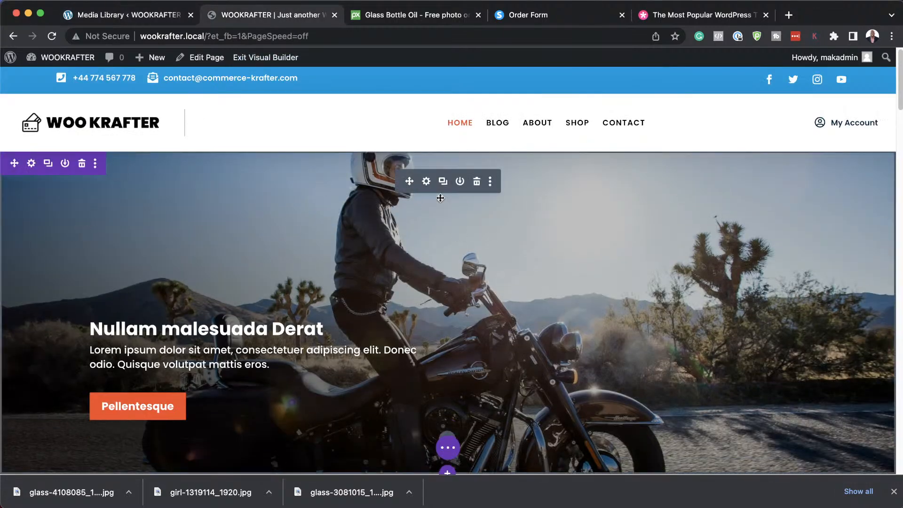
left_click(427, 182)
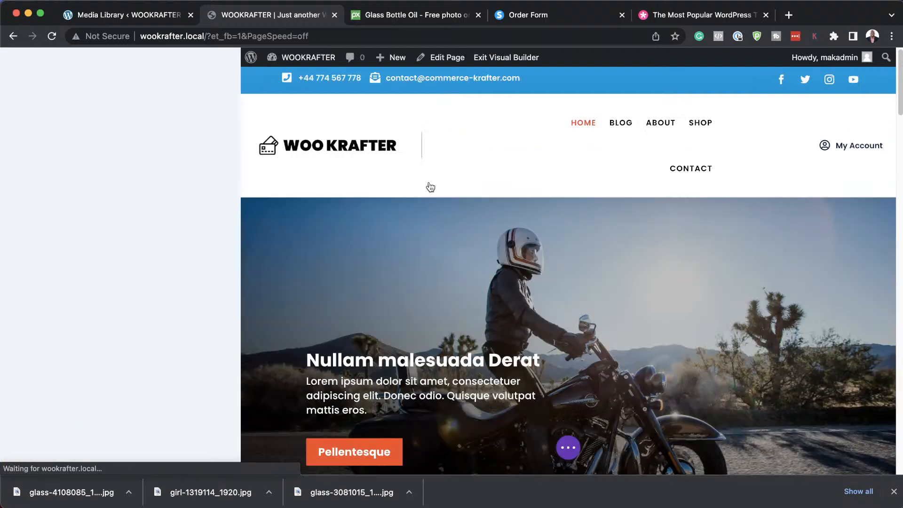
left_click(894, 492)
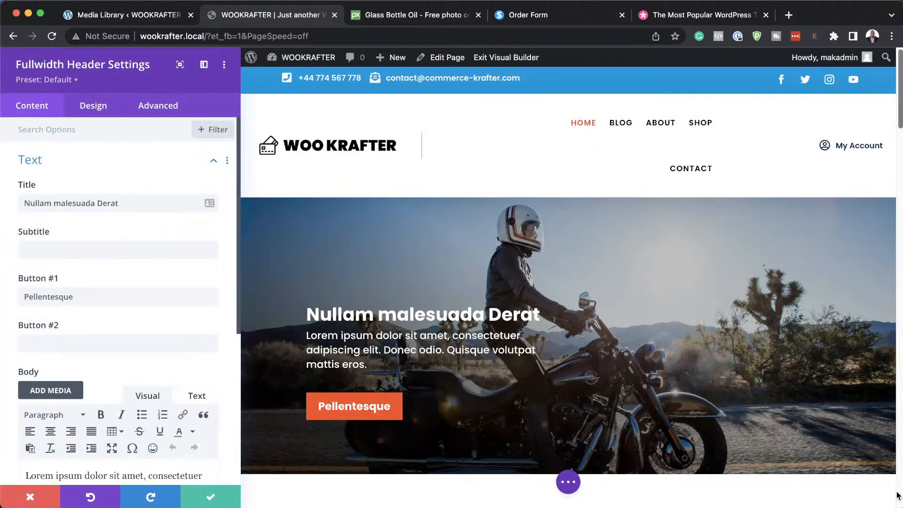
scroll(141, 365, "down", 5)
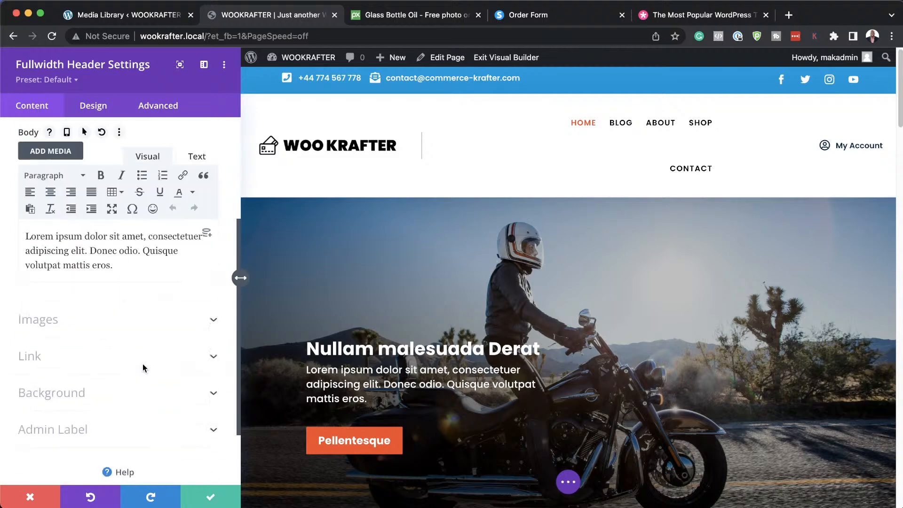
left_click(64, 376)
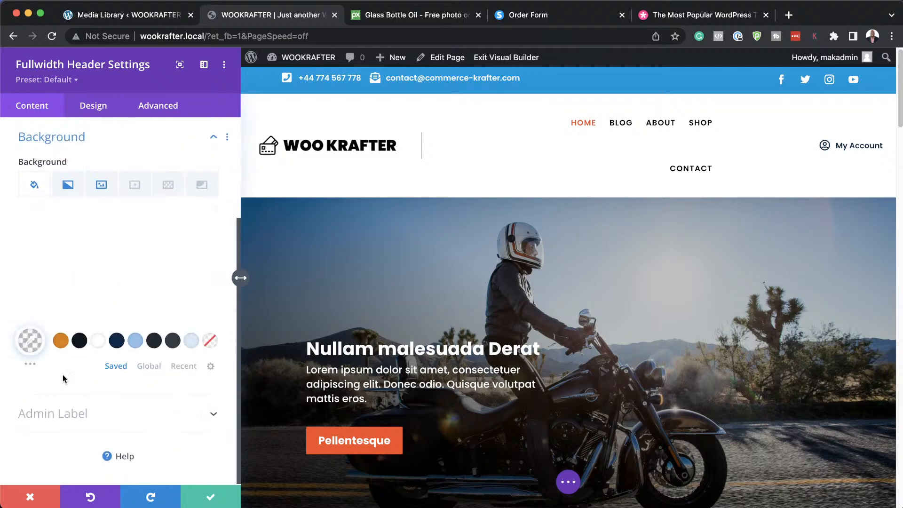
left_click(101, 184)
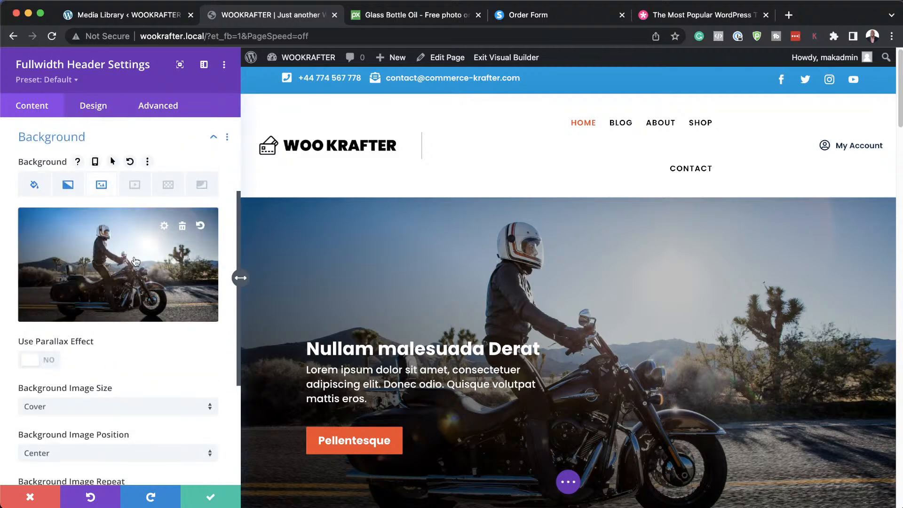
Replace the motorcycle background with the makeup-brushes photo glass-3081015_1920.
left_click(183, 227)
left_click(119, 256)
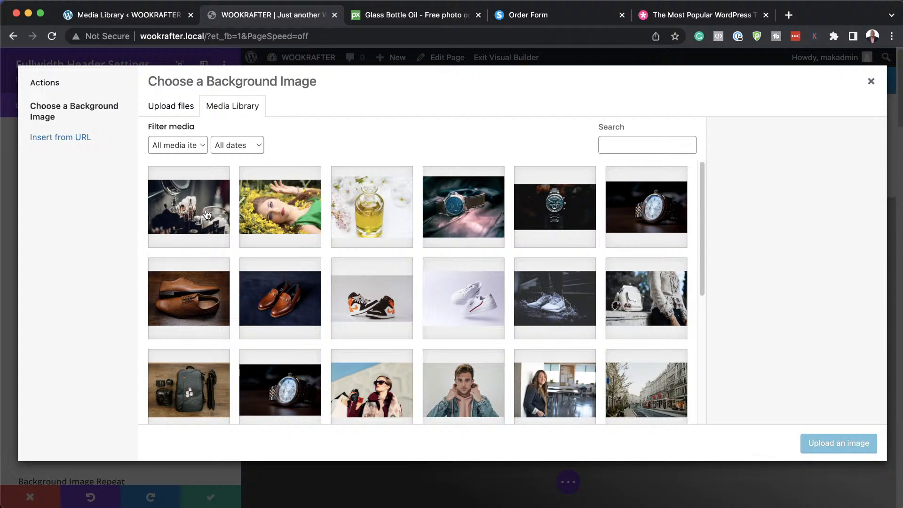
left_click(206, 214)
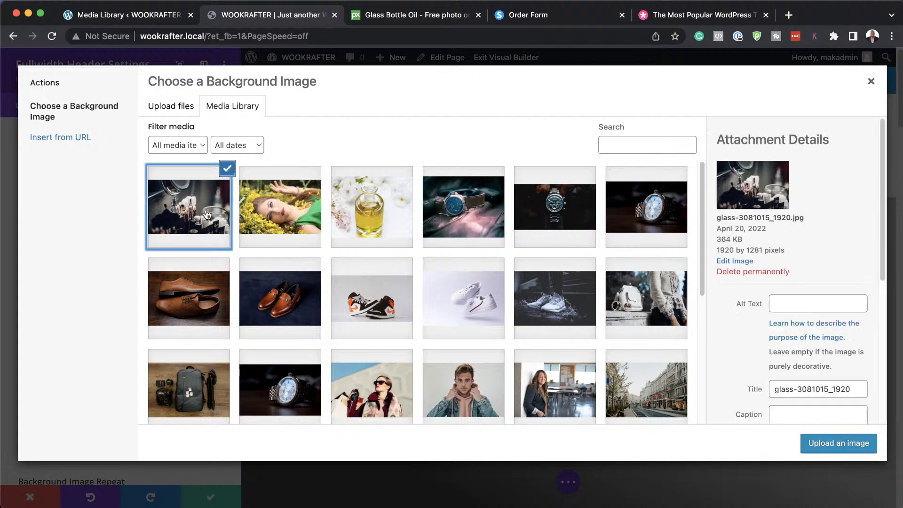
left_click(853, 447)
scroll(808, 403, "down", 5)
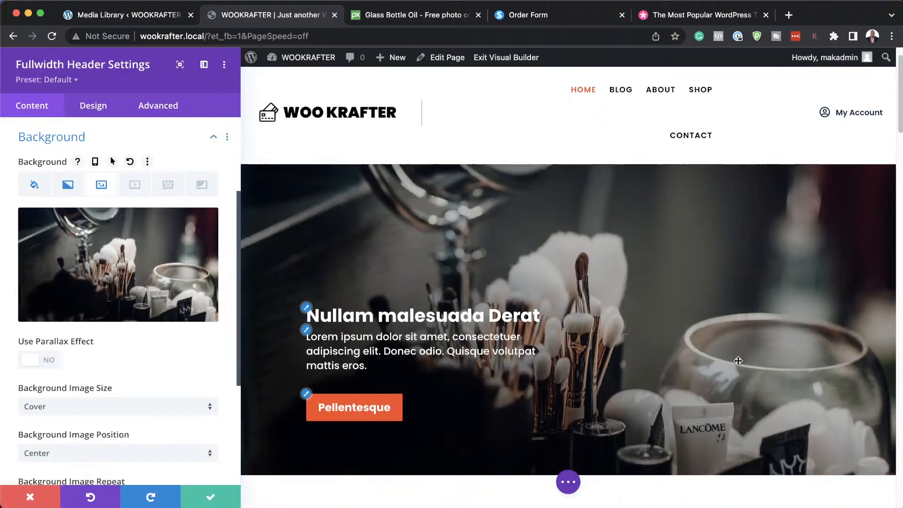
scroll(753, 371, "up", 5)
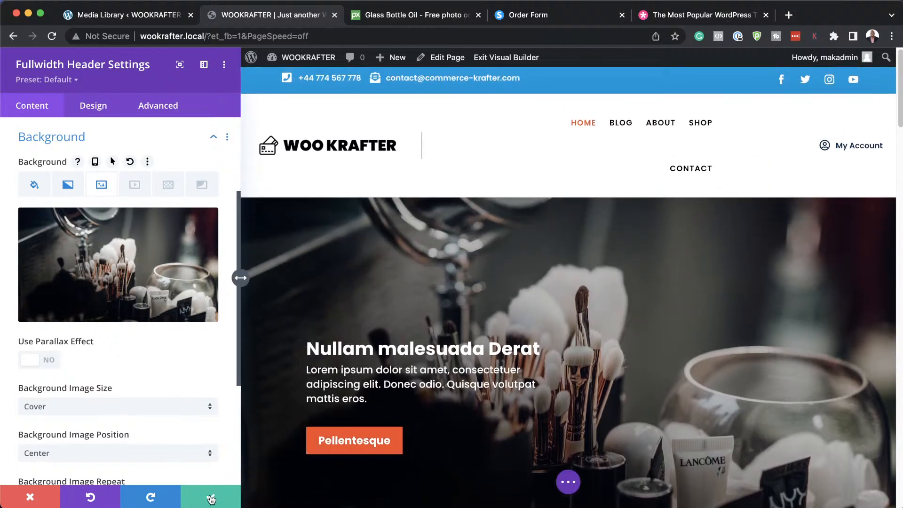
scroll(714, 357, "down", 3)
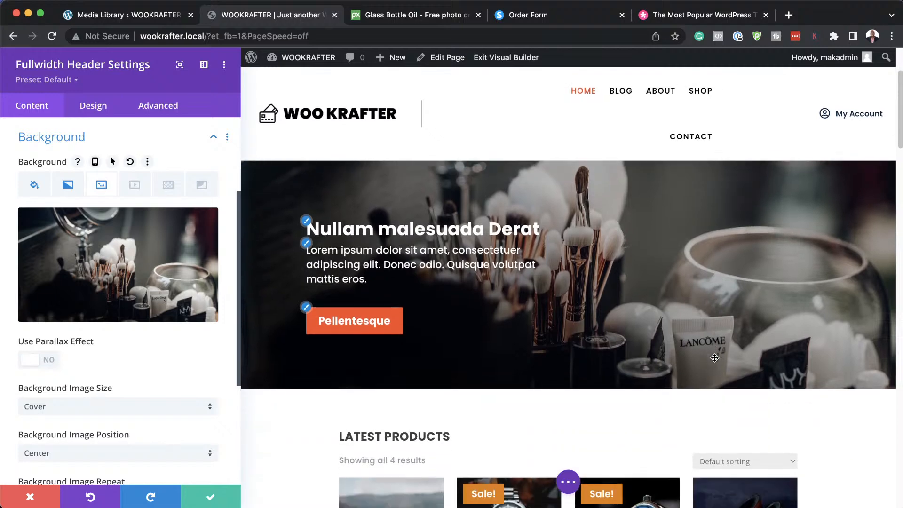
scroll(649, 345, "up", 4)
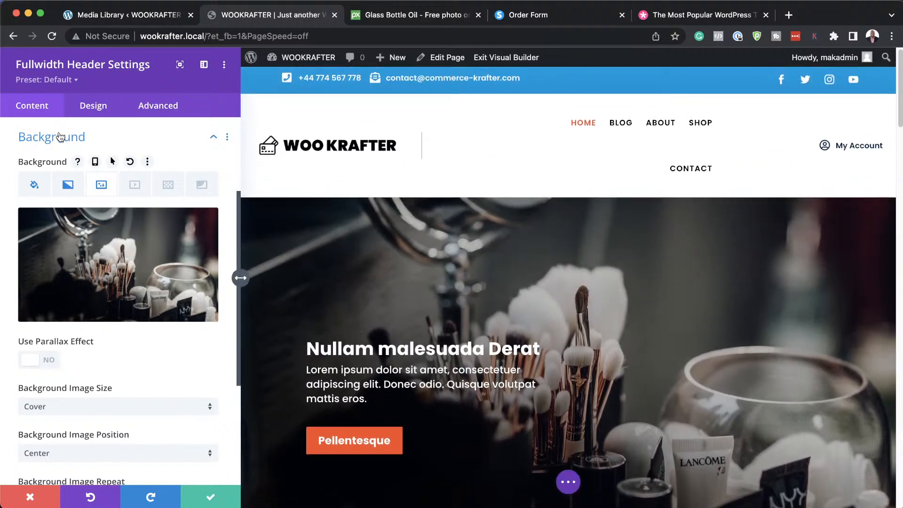
scroll(132, 279, "up", 3)
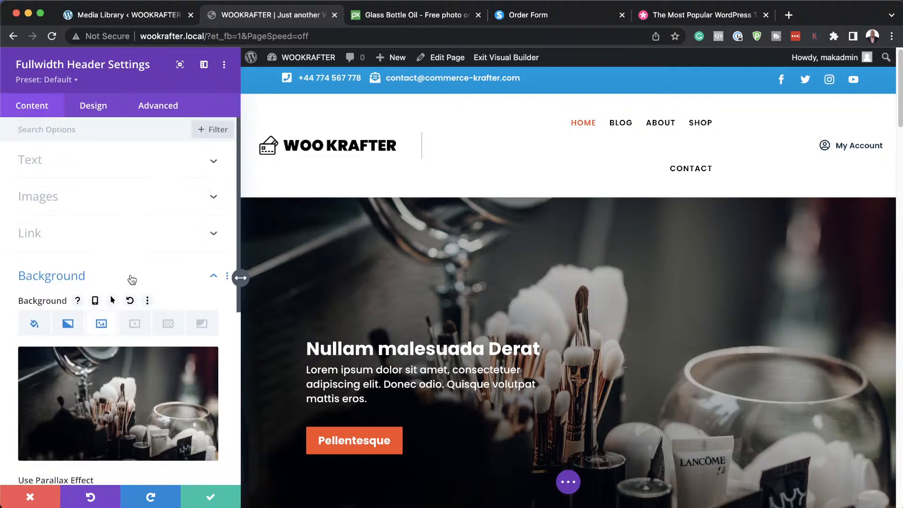
Relabel the header's first button 'Start Shopping' and save the header settings.
left_click(44, 162)
left_click_drag(128, 202, 17, 205)
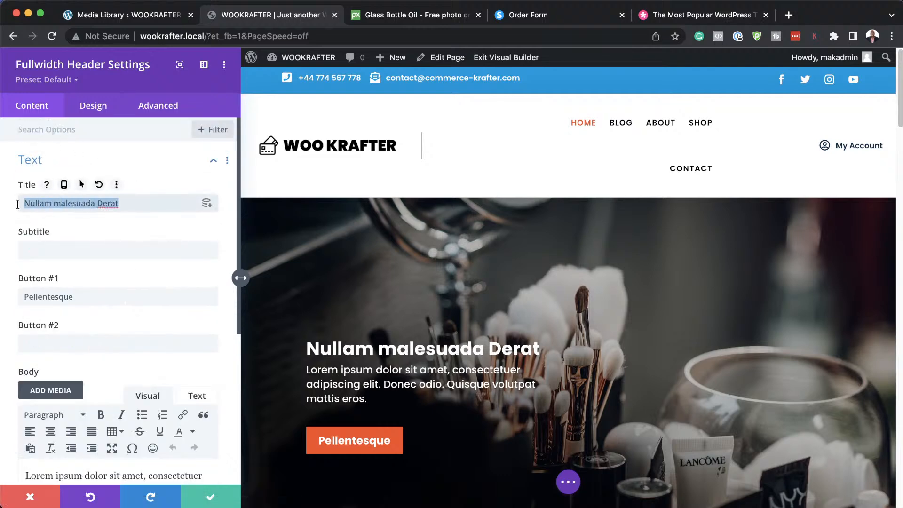
double_click(83, 298)
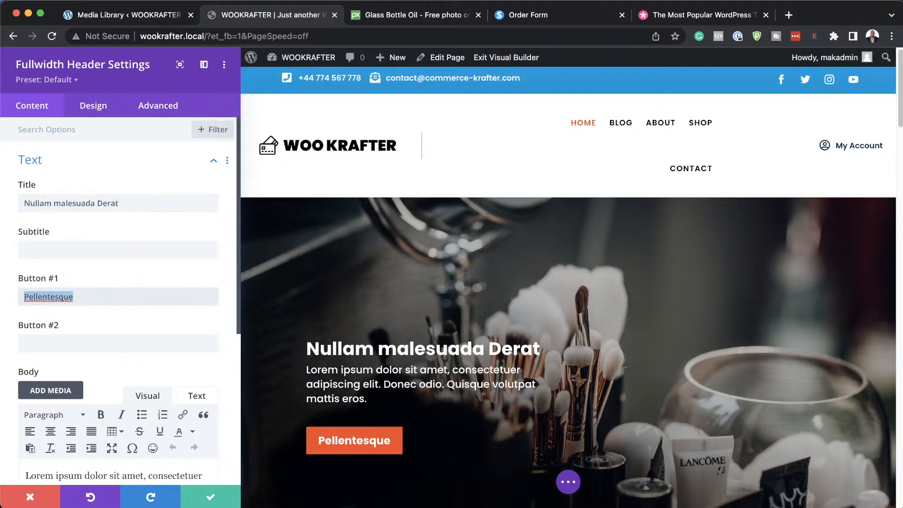
type("S")
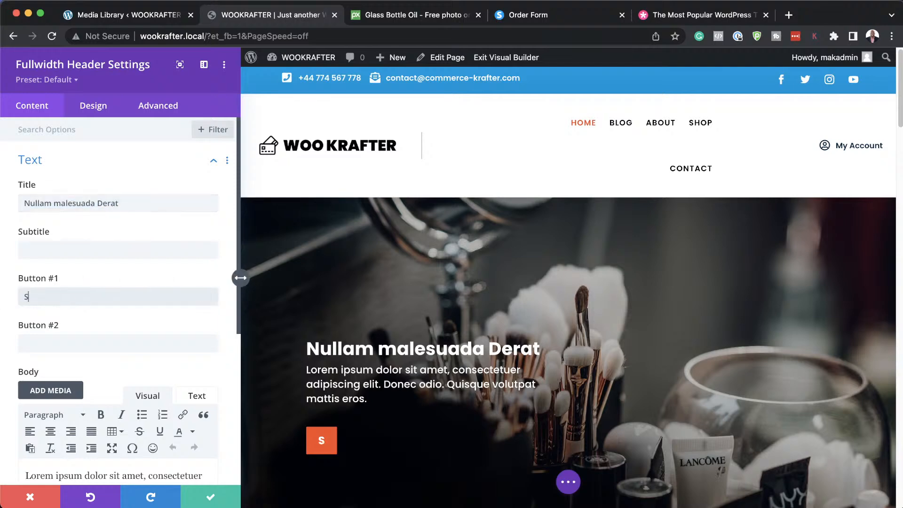
type("tart")
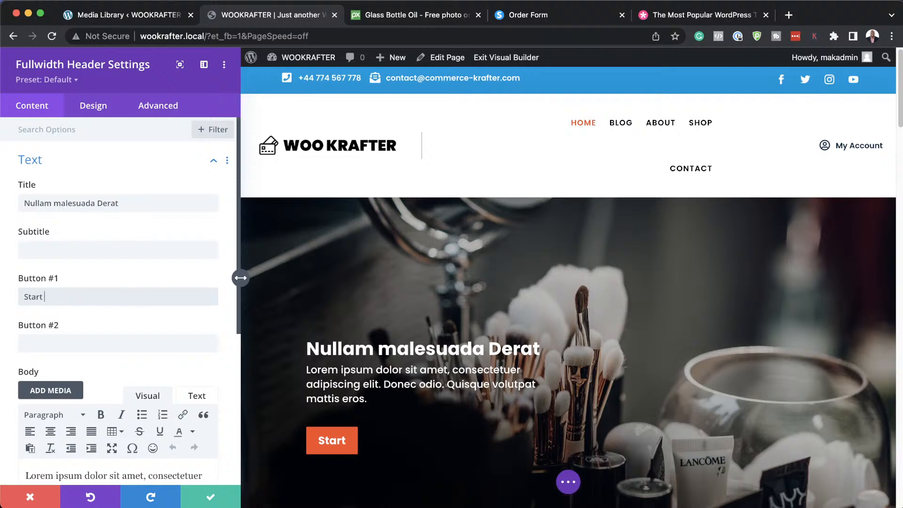
type(" Hopping")
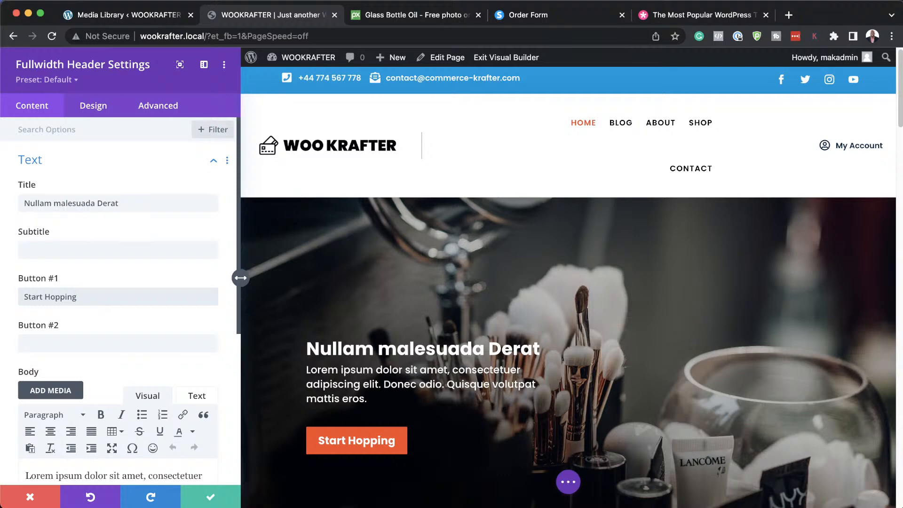
key("BackSpace")
key("BackSpace")
key("BackSpace")
key("BackSpace")
key("BackSpace")
key("BackSpace")
key("BackSpace")
key("BackSpace")
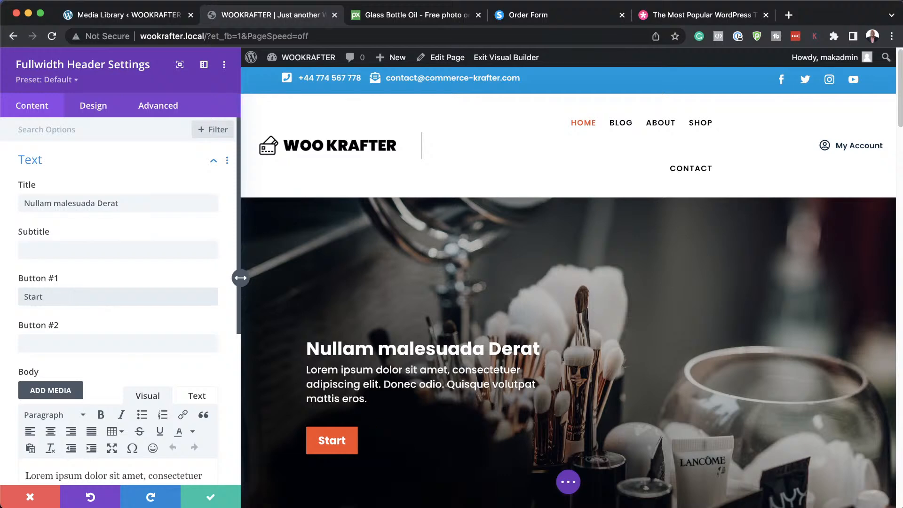
type("Shopping")
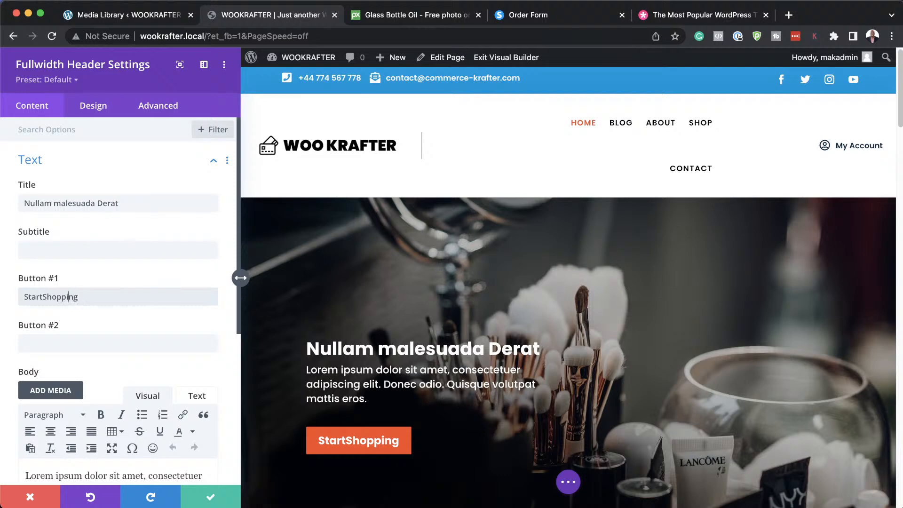
left_click(42, 297)
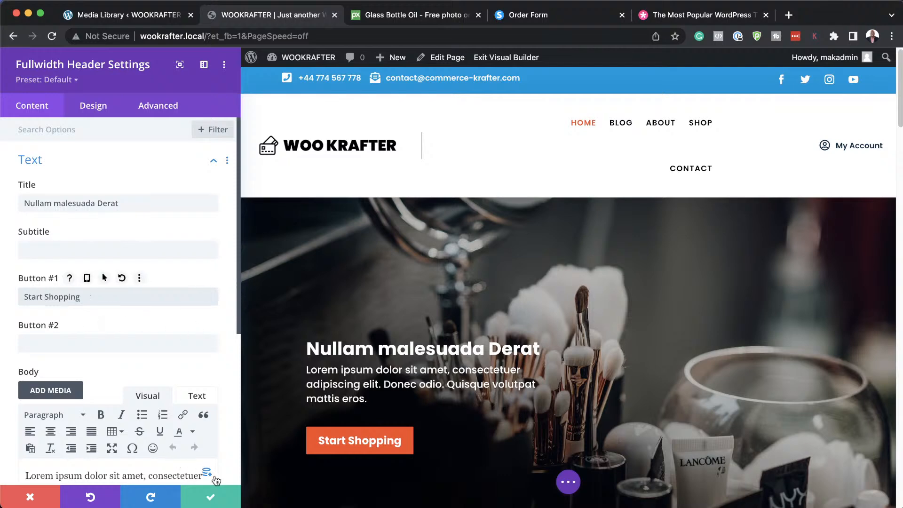
left_click(211, 499)
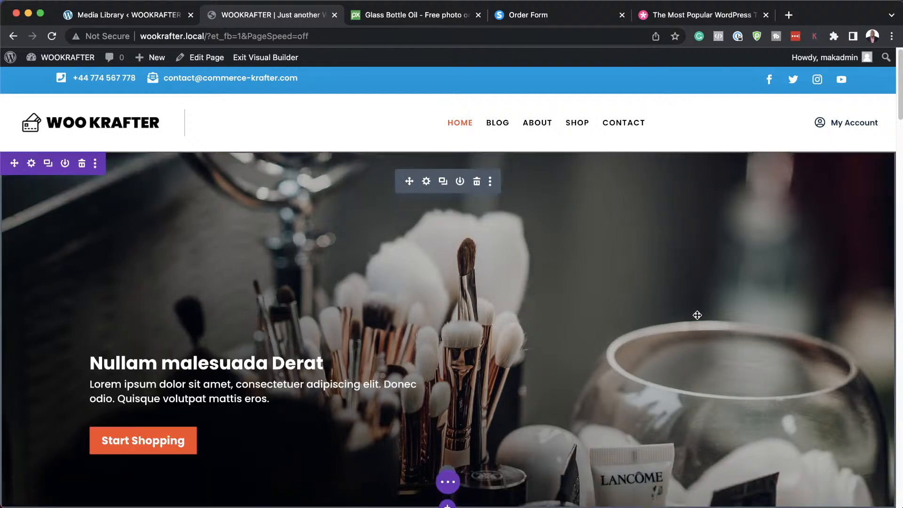
Save the page with Cmd+S and scroll to the Praesent Dapibus section.
key("super+s")
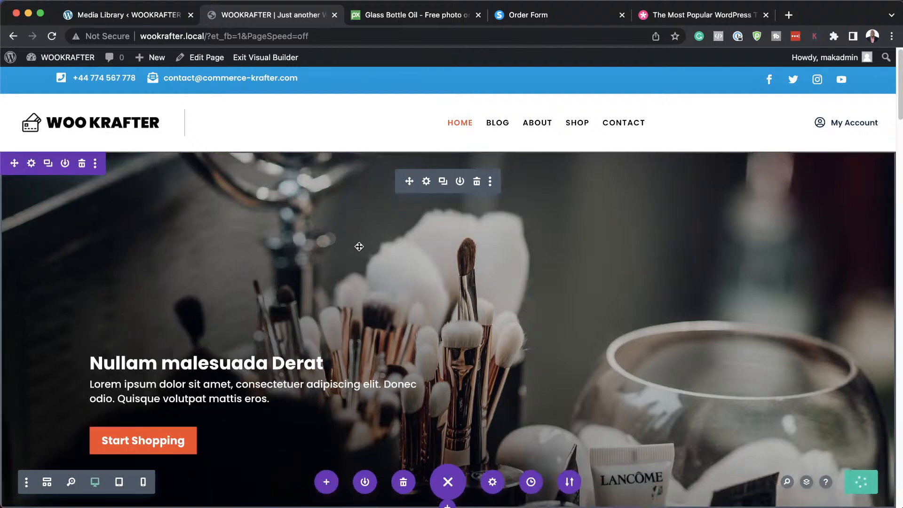
scroll(359, 246, "down", 10)
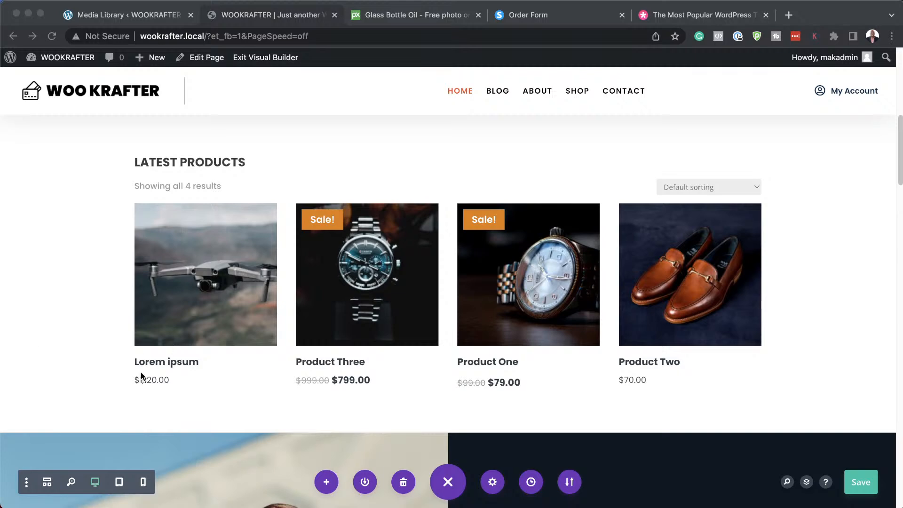
scroll(111, 388, "down", 7)
scroll(205, 362, "up", 3)
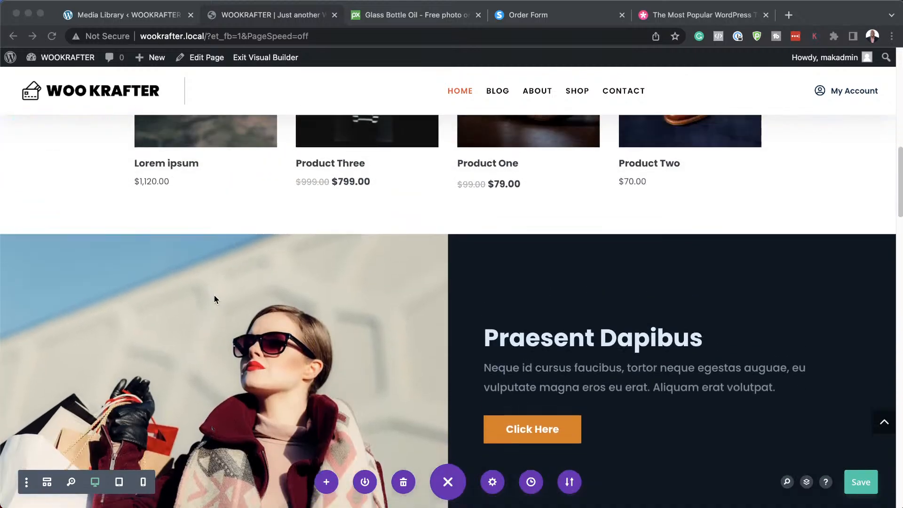
left_click(356, 287)
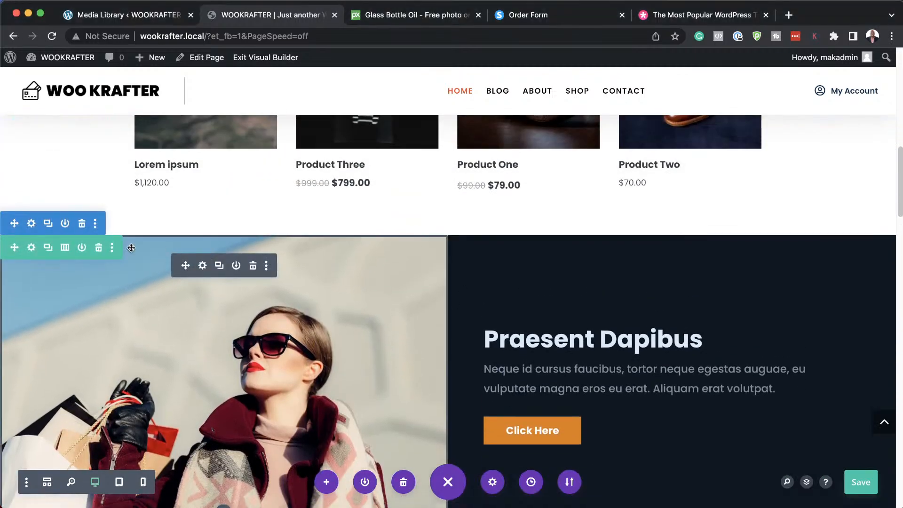
Swap the shopping-woman image for girl-1319114_1920.jpg and close the image settings.
mouse_move(181, 313)
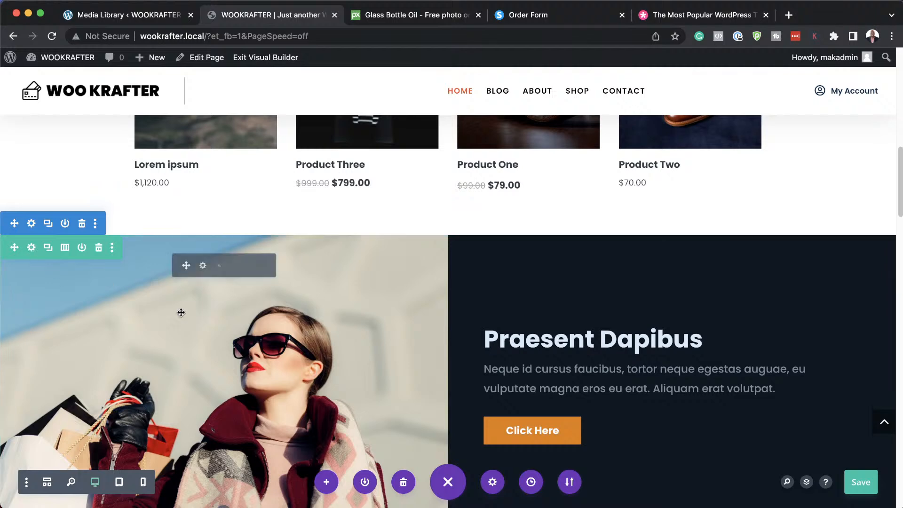
left_click(203, 266)
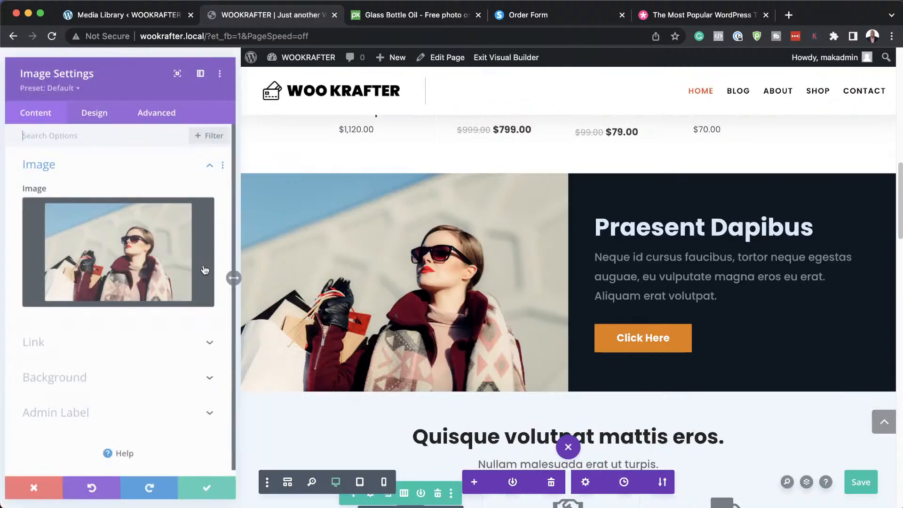
mouse_move(183, 216)
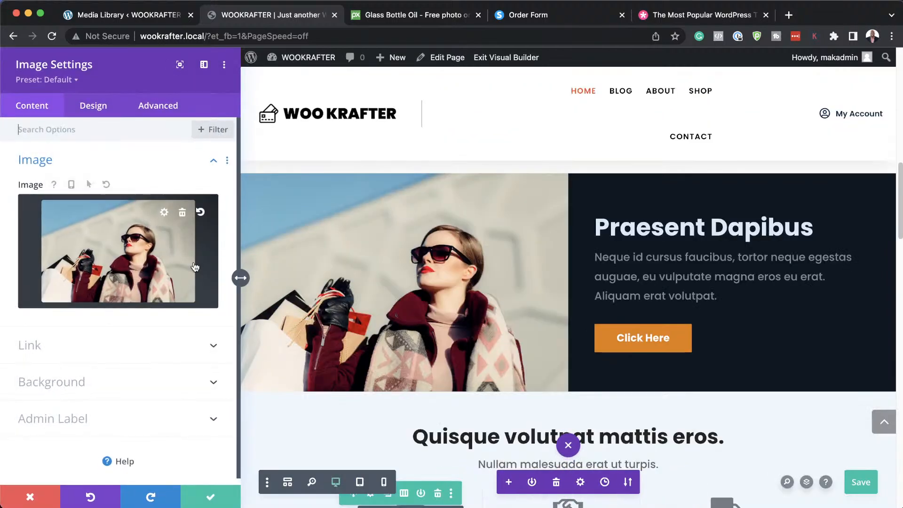
left_click(183, 215)
left_click(120, 242)
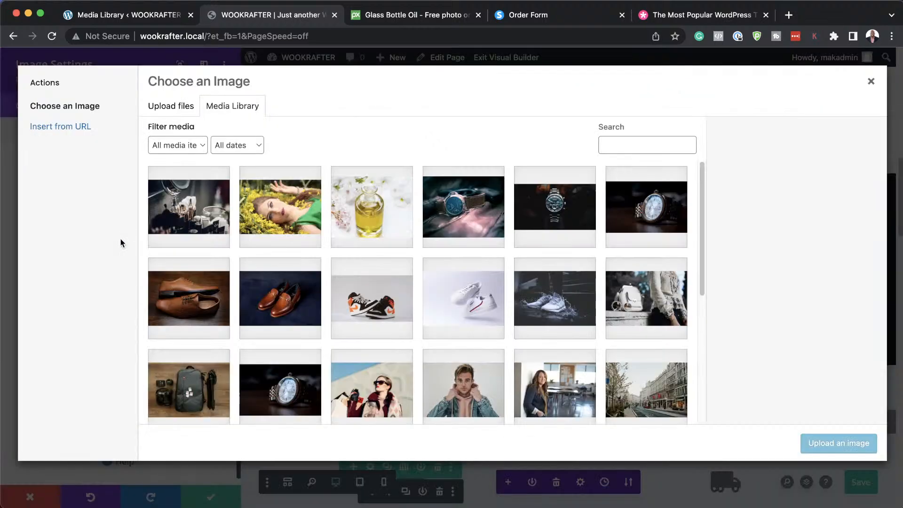
left_click(289, 219)
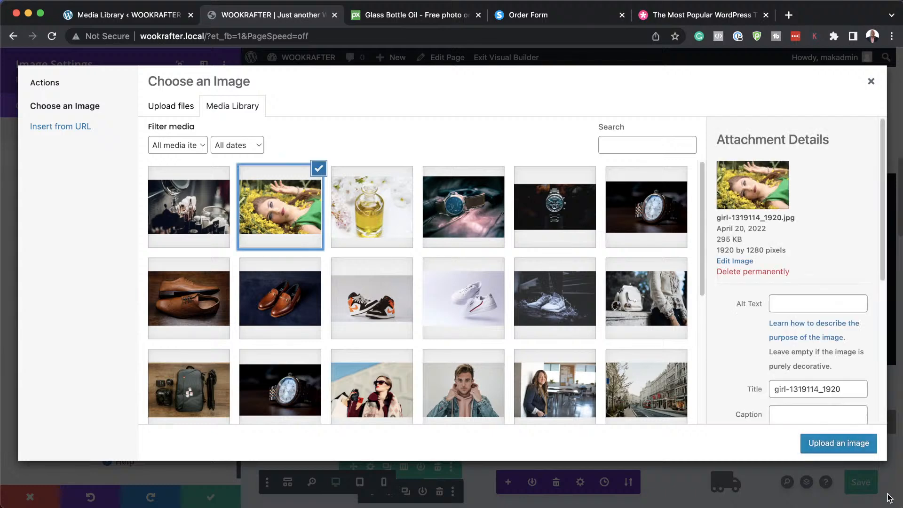
left_click(856, 444)
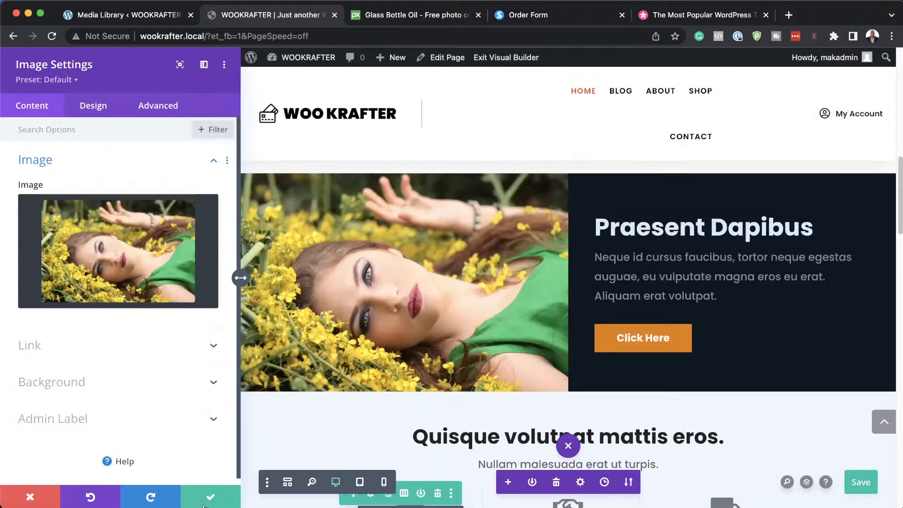
left_click(210, 497)
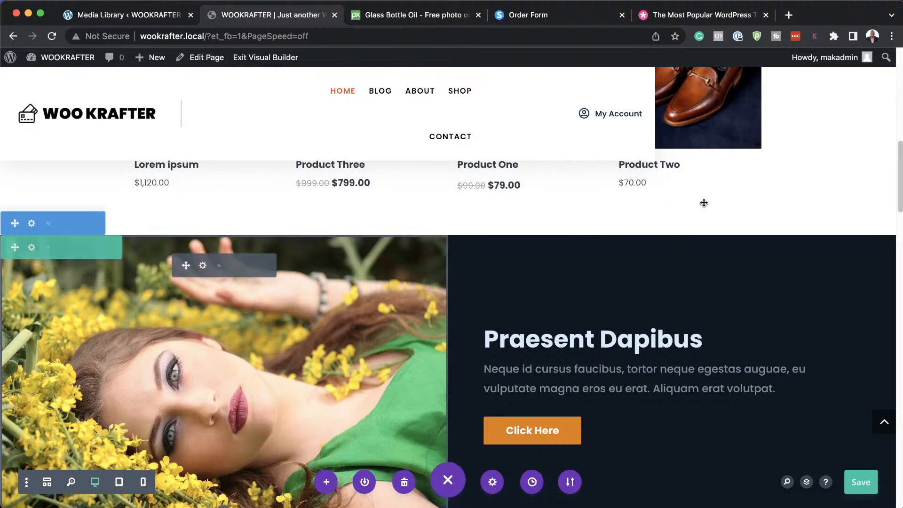
scroll(703, 212, "down", 3)
scroll(701, 235, "down", 2)
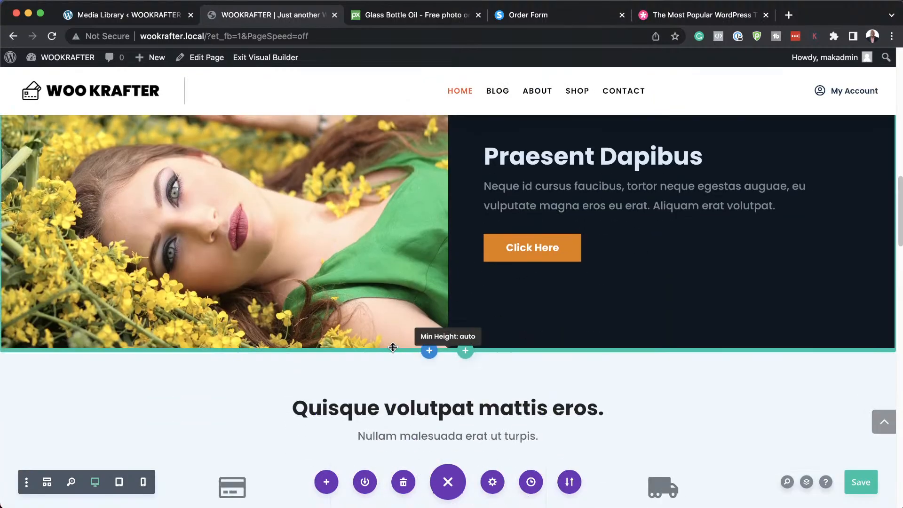
Set the first feature blurb's icon to the line-style camera, saving the page.
scroll(521, 364, "down", 3)
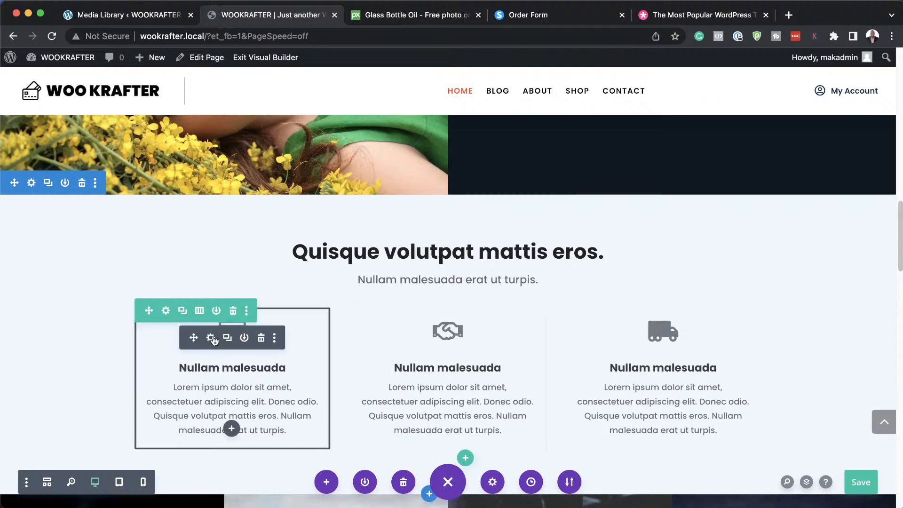
left_click(211, 338)
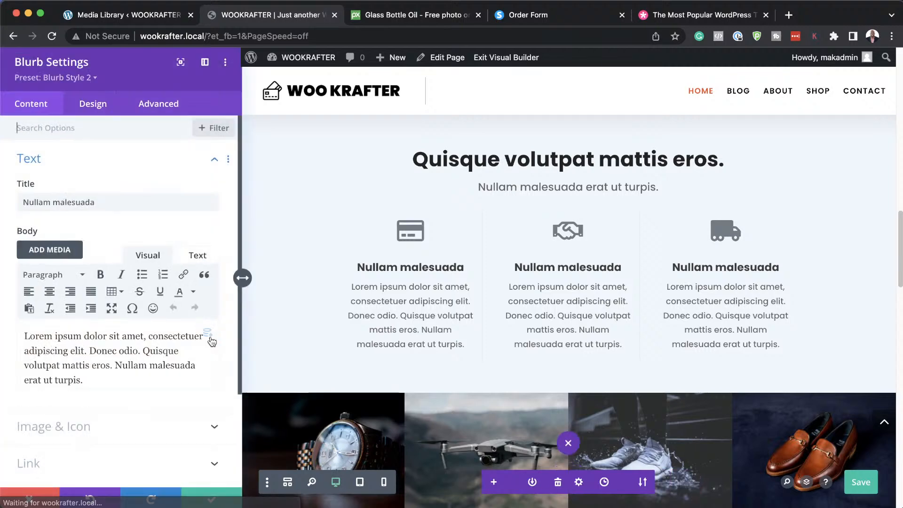
key("super+s")
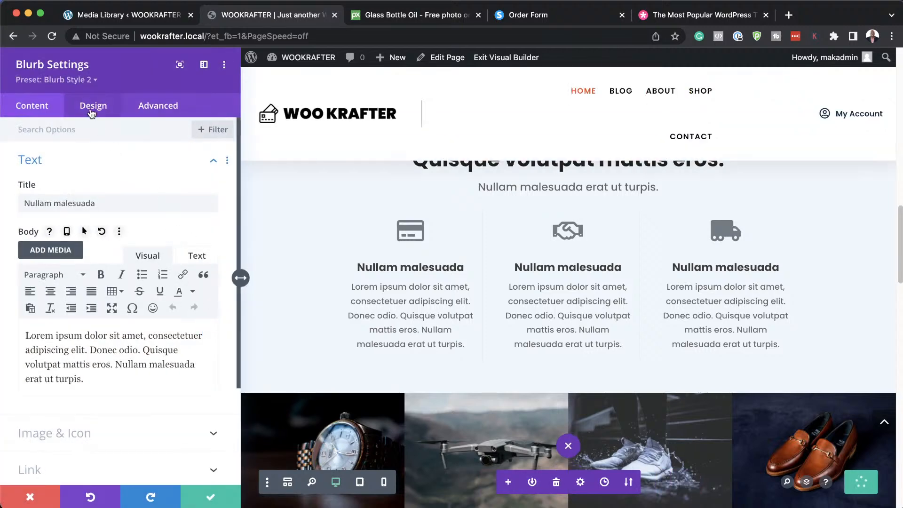
left_click(83, 412)
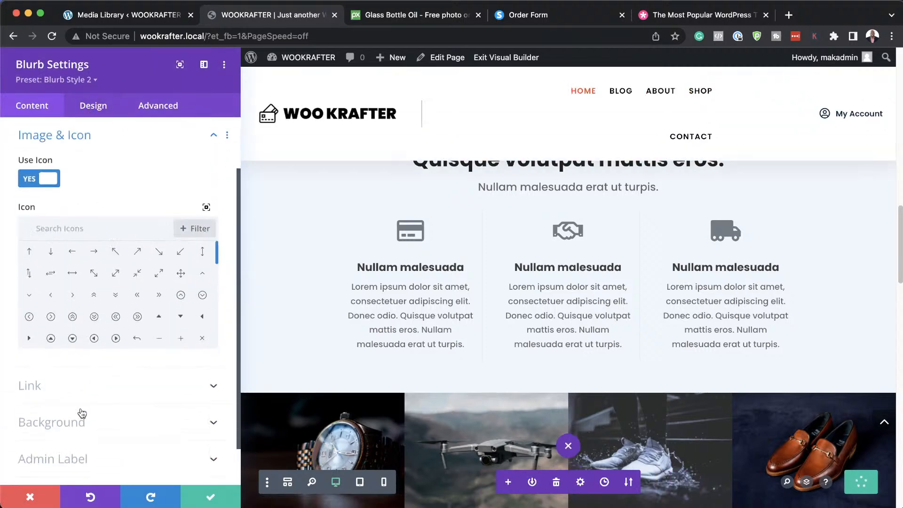
left_click(186, 229)
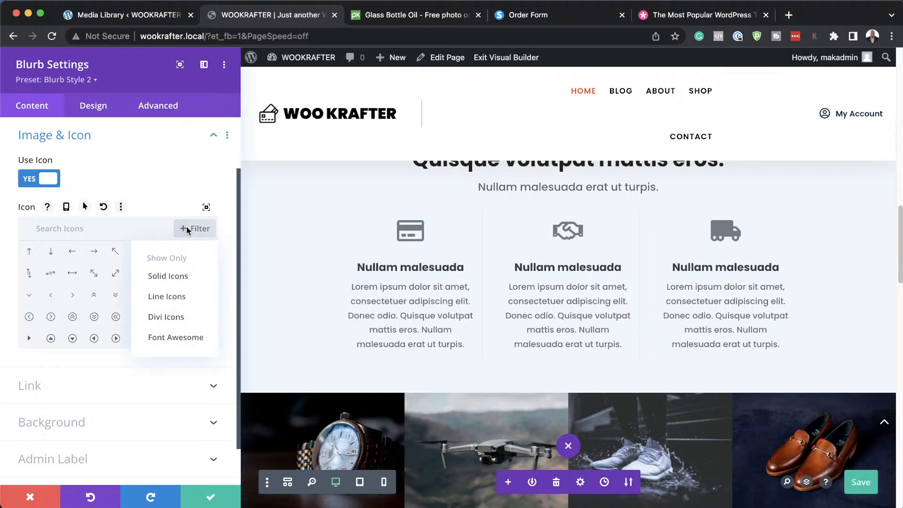
left_click(201, 295)
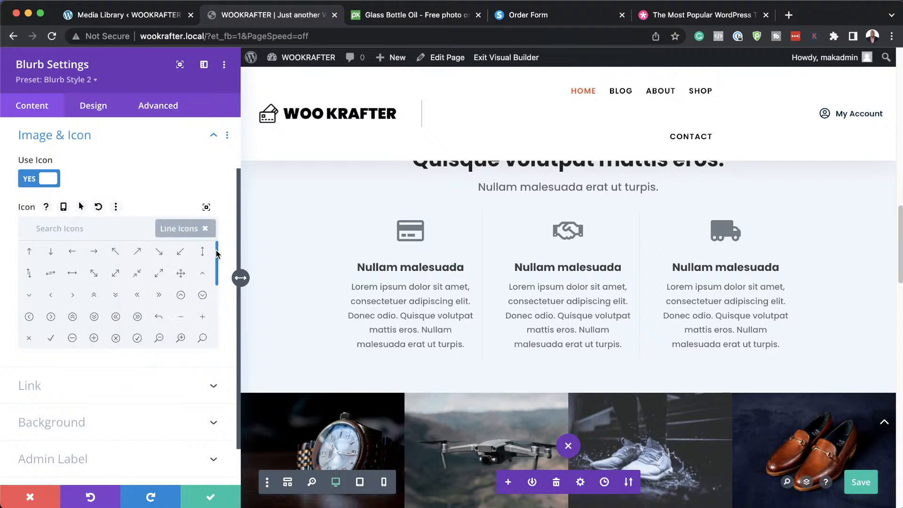
left_click_drag(217, 254, 212, 294)
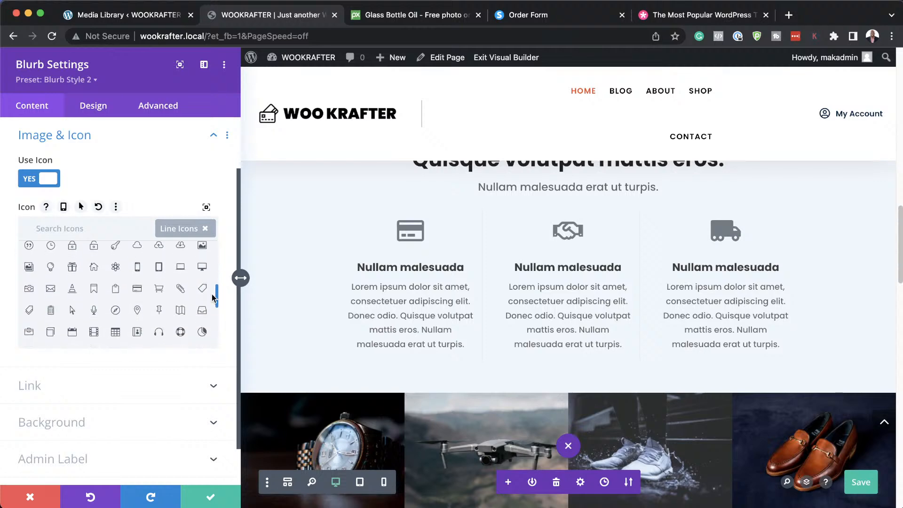
left_click(137, 290)
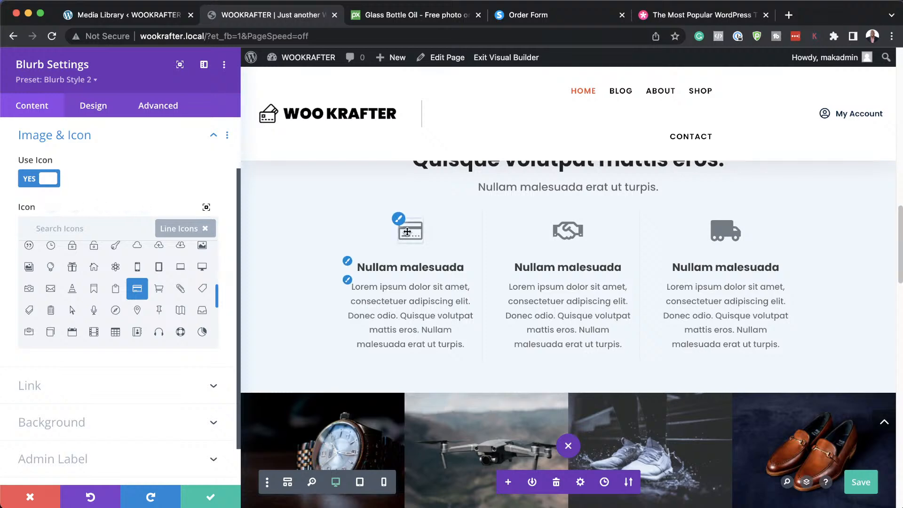
left_click(28, 292)
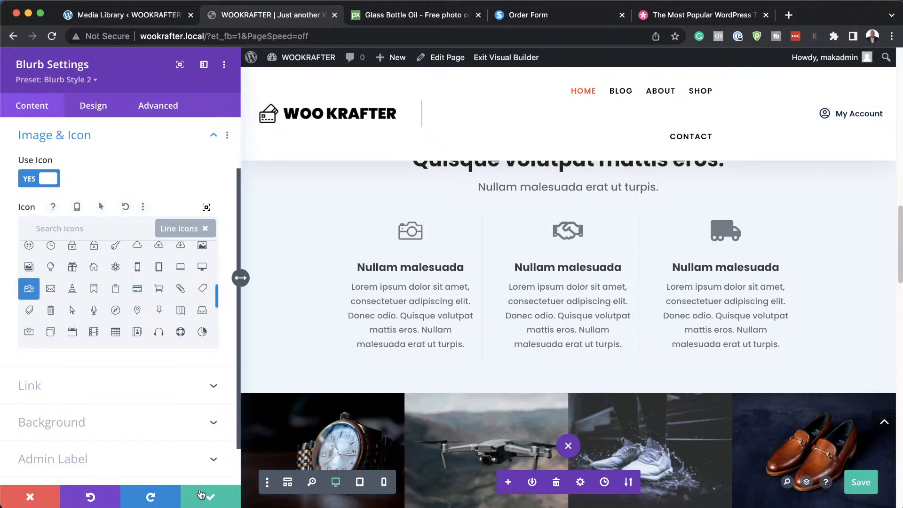
Colour the camera icon dark grey #343e46 and close the blurb settings.
left_click(106, 108)
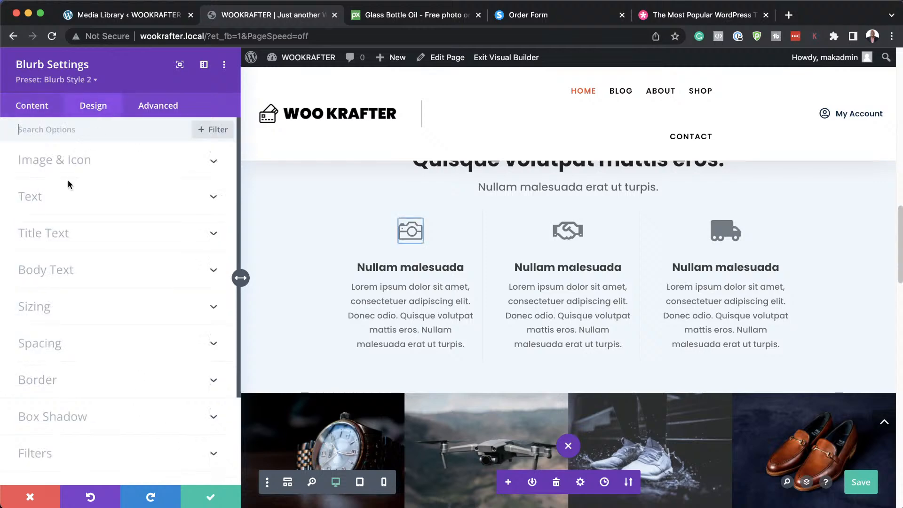
left_click(83, 161)
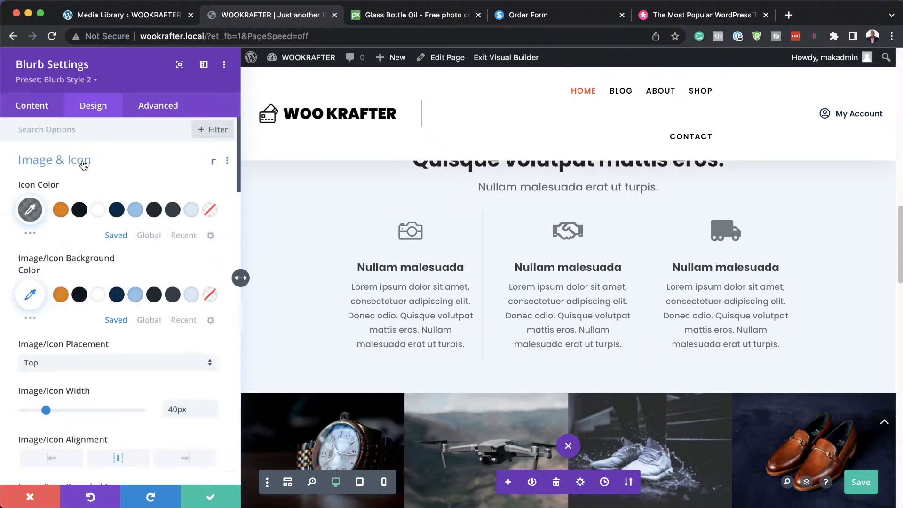
left_click(135, 211)
left_click(173, 210)
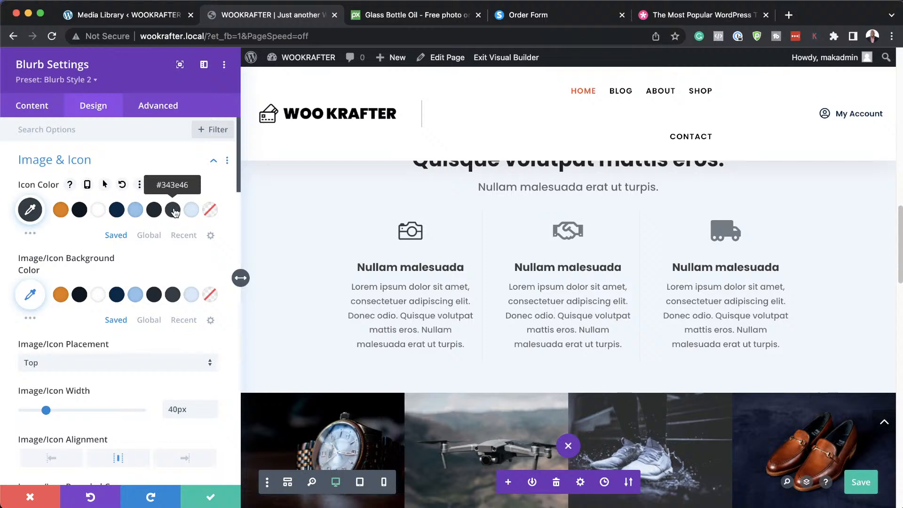
left_click(210, 497)
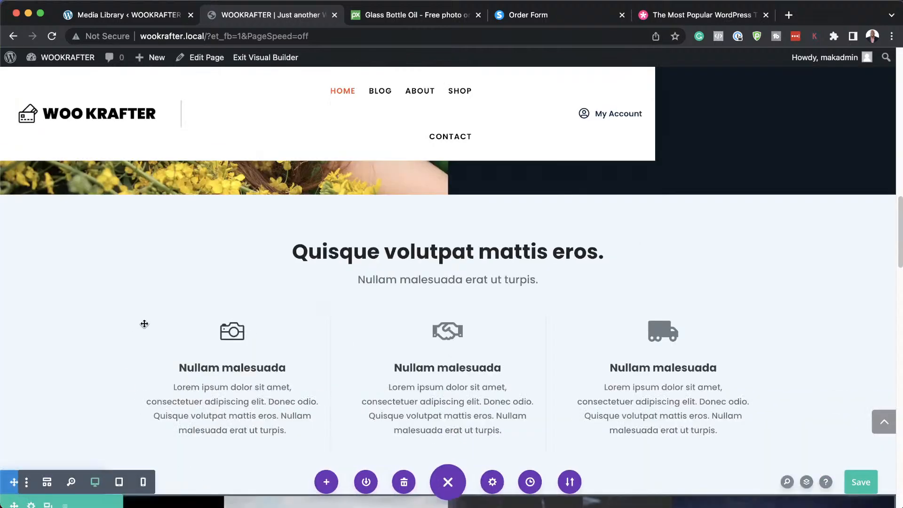
Replace the gallery's watch image with the girl-1319114_1920.jpg photo.
scroll(143, 324, "down", 4)
scroll(145, 327, "down", 3)
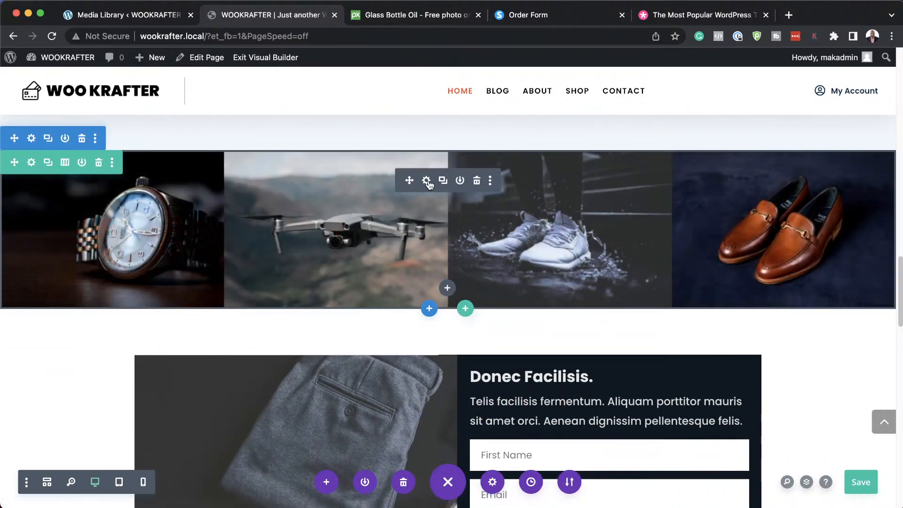
left_click(427, 181)
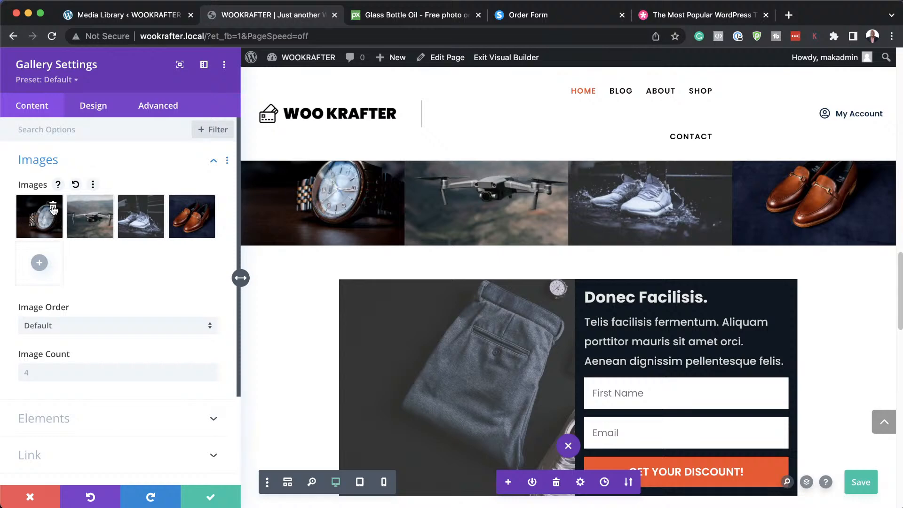
left_click(53, 207)
left_click(192, 216)
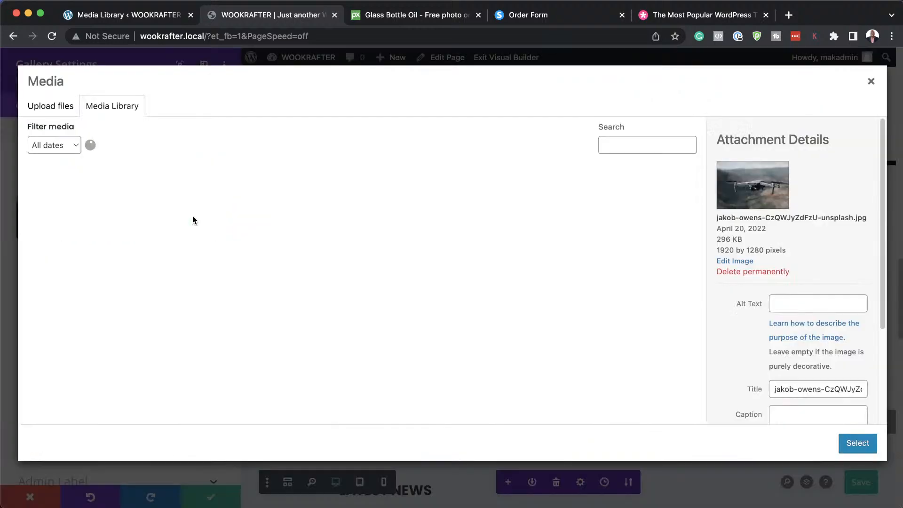
left_click(151, 212)
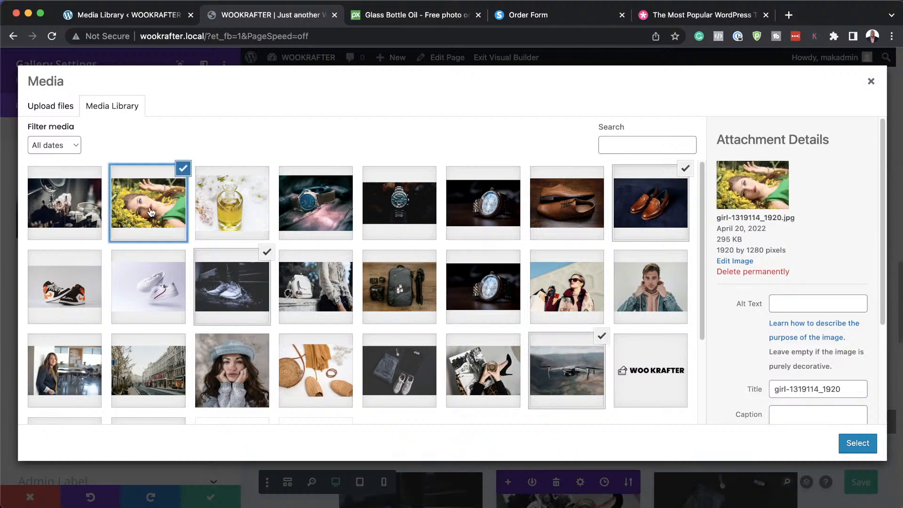
left_click(857, 444)
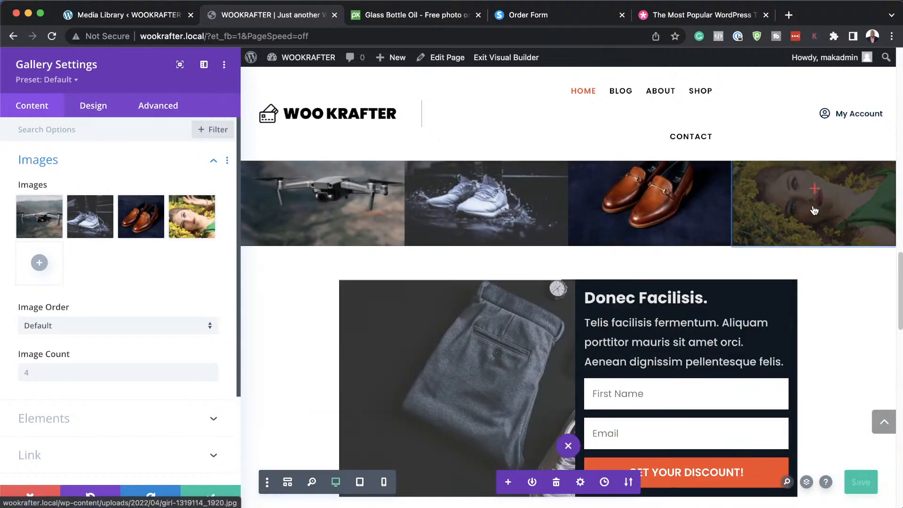
Order the gallery girl, drone, sneaker, loafers and close the gallery settings.
left_click_drag(193, 221, 144, 221)
left_click_drag(32, 219, 93, 220)
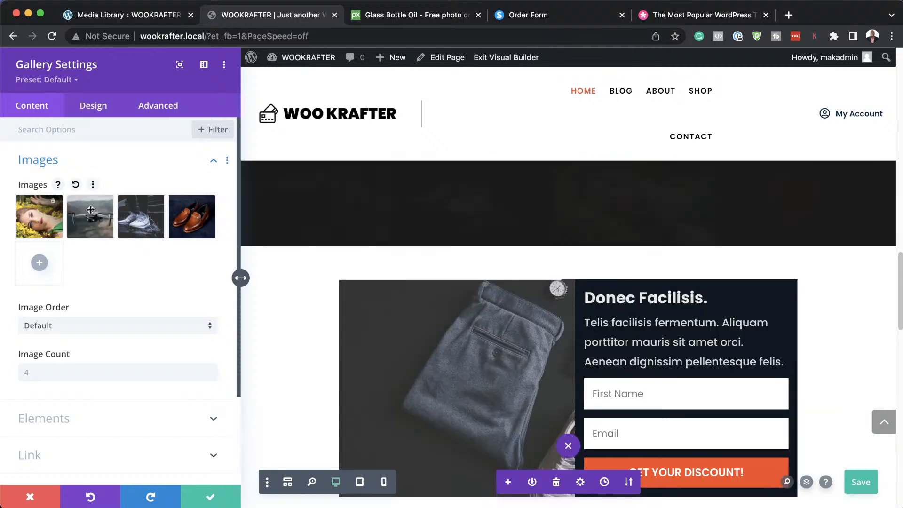
scroll(507, 367, "up", 3)
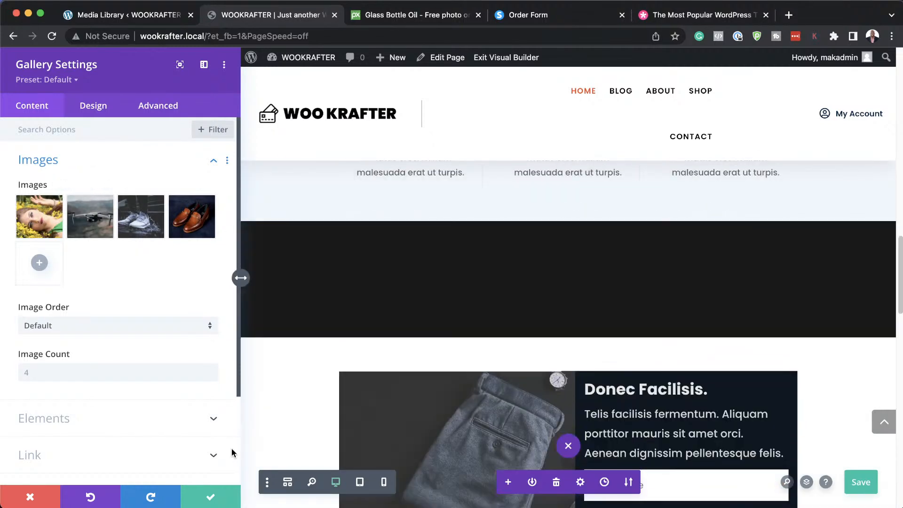
left_click(213, 497)
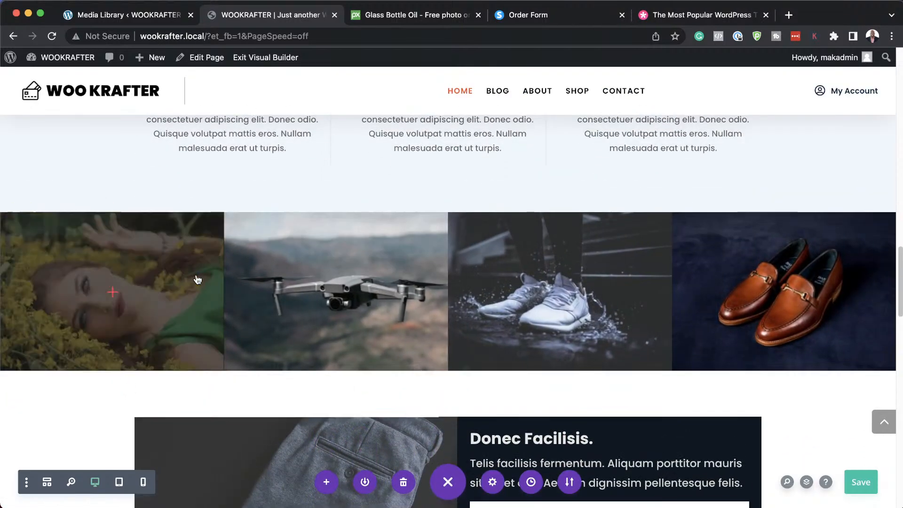
Scroll down the home page to review the gallery in its new order.
scroll(80, 424, "down", 5)
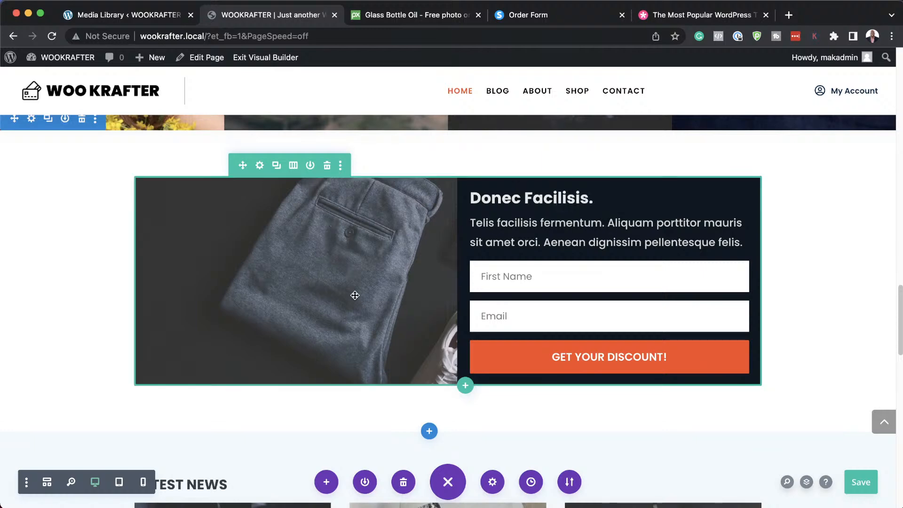
scroll(355, 295, "down", 7)
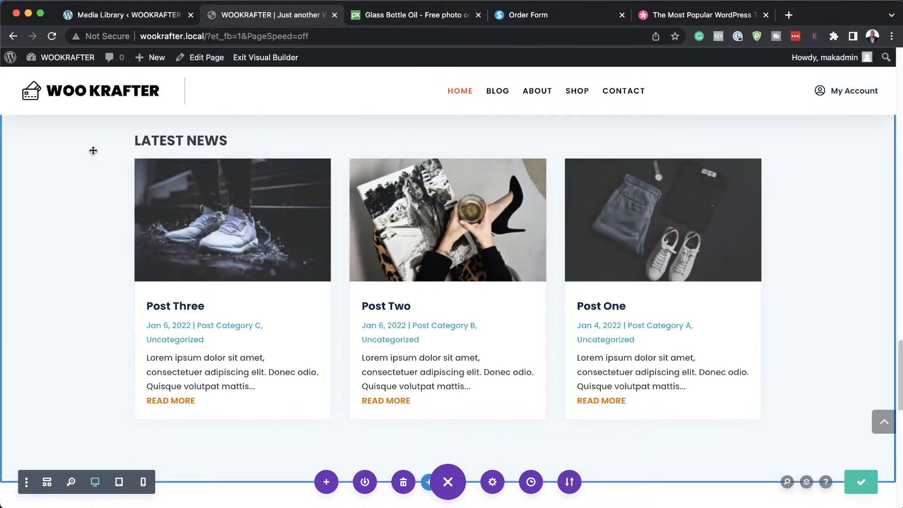
Go to the WordPress Dashboard through the admin bar, then to Posts.
mouse_move(74, 63)
left_click(59, 80)
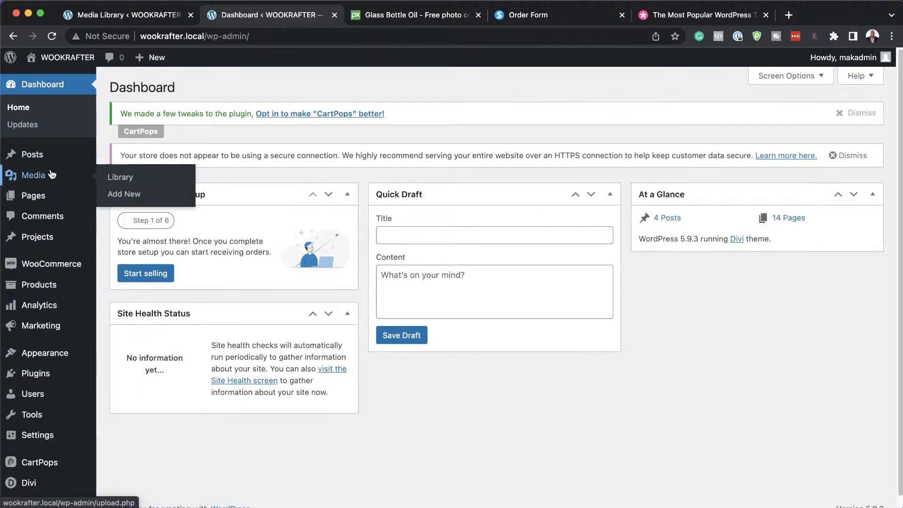
mouse_move(51, 155)
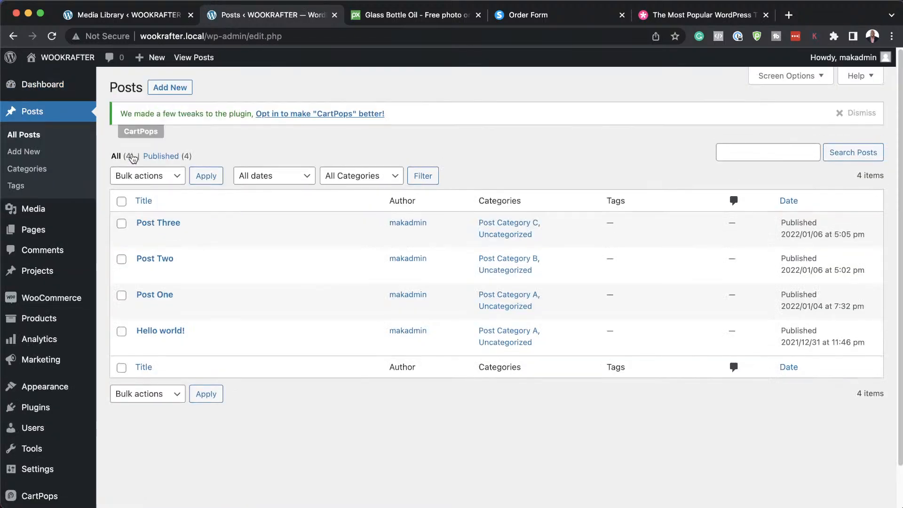
mouse_move(250, 256)
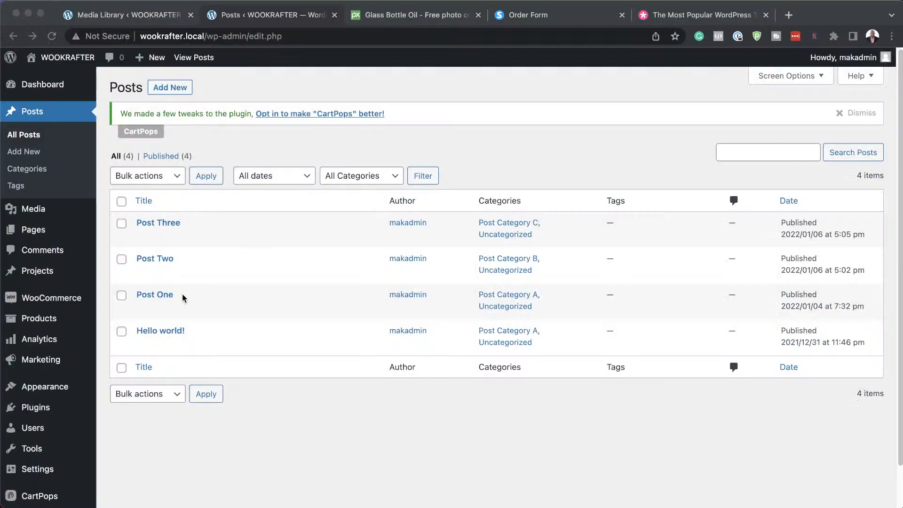
left_click(215, 344)
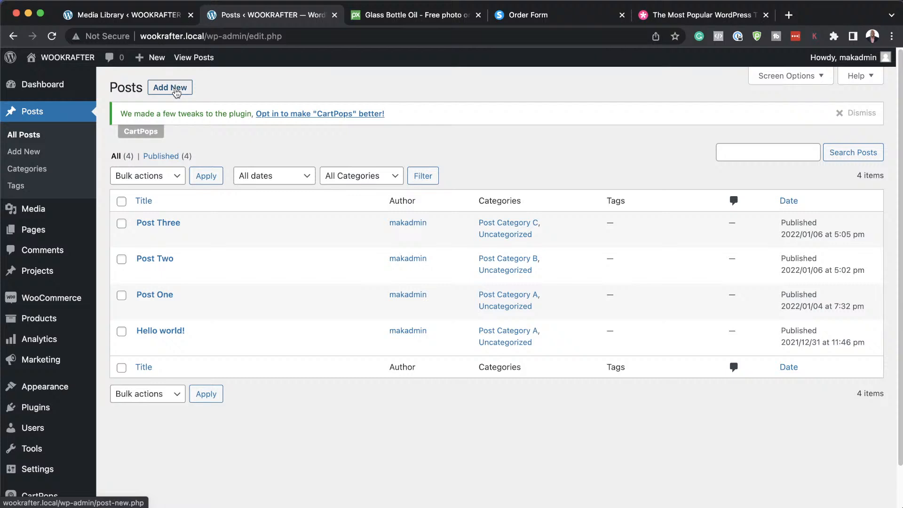
Create a new post titled 'New Blog Post' using the default block editor instead of Divi.
left_click(177, 92)
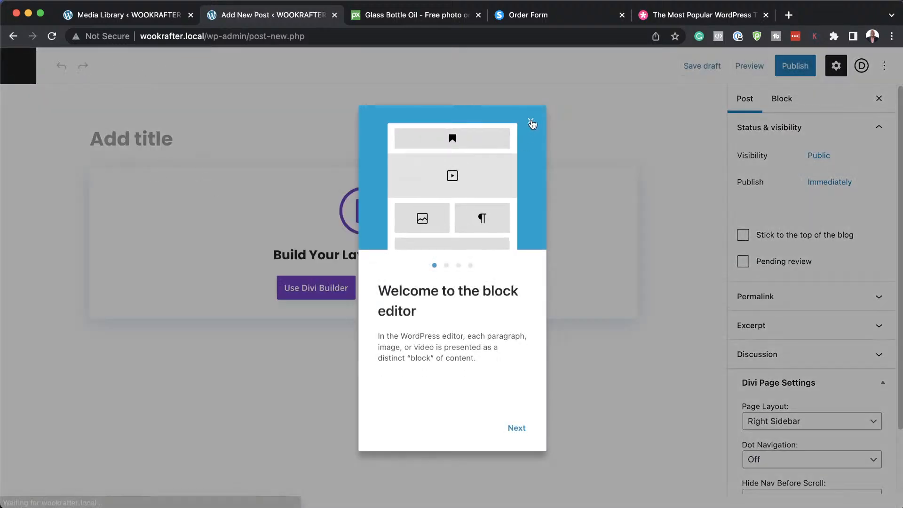
left_click(530, 121)
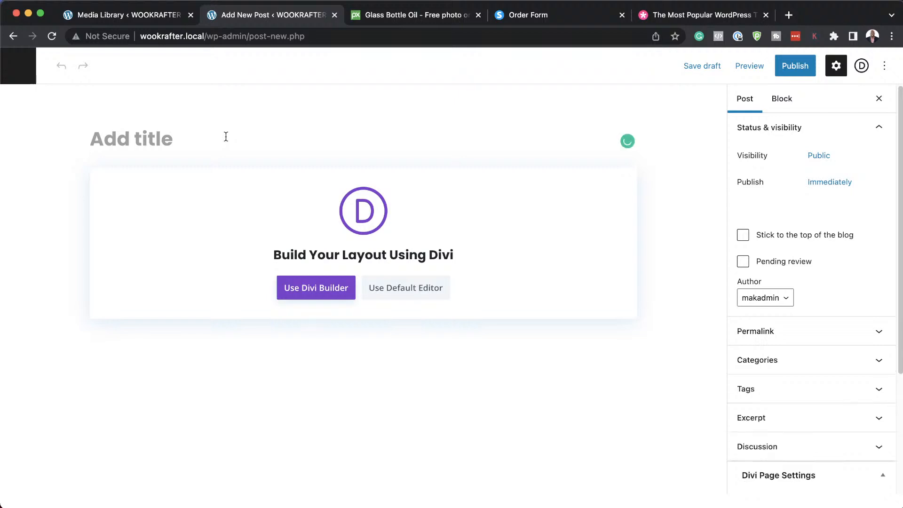
type("New")
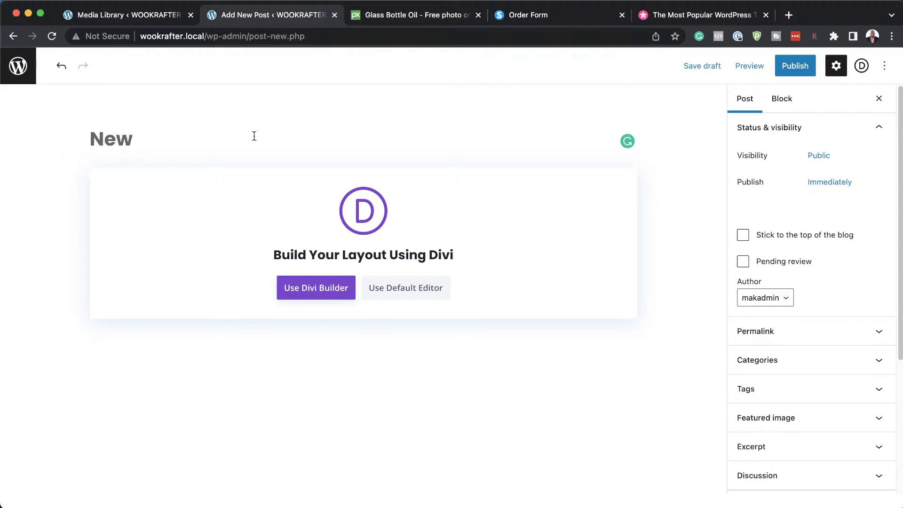
type("Blog")
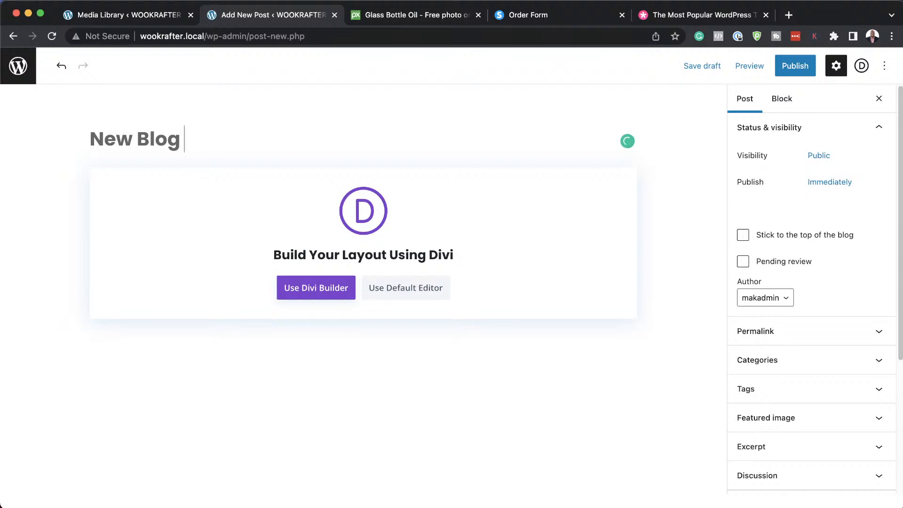
type(" Post")
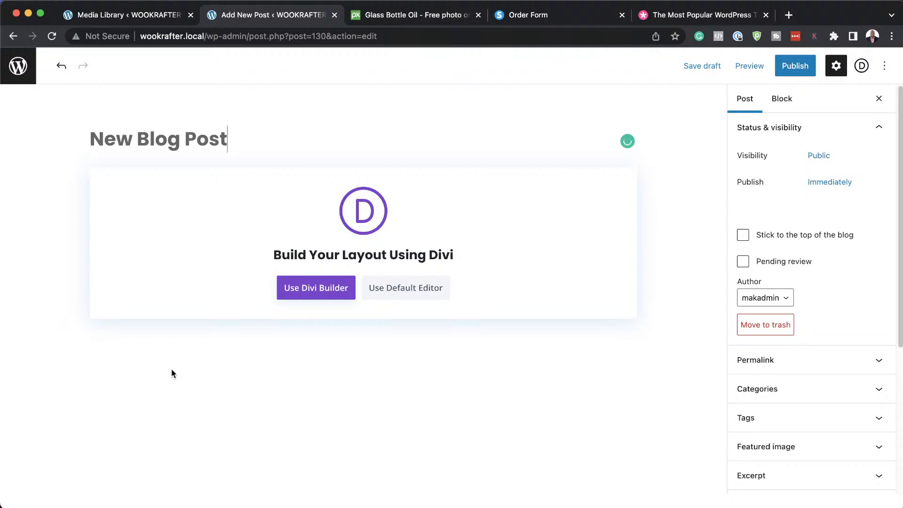
left_click(407, 291)
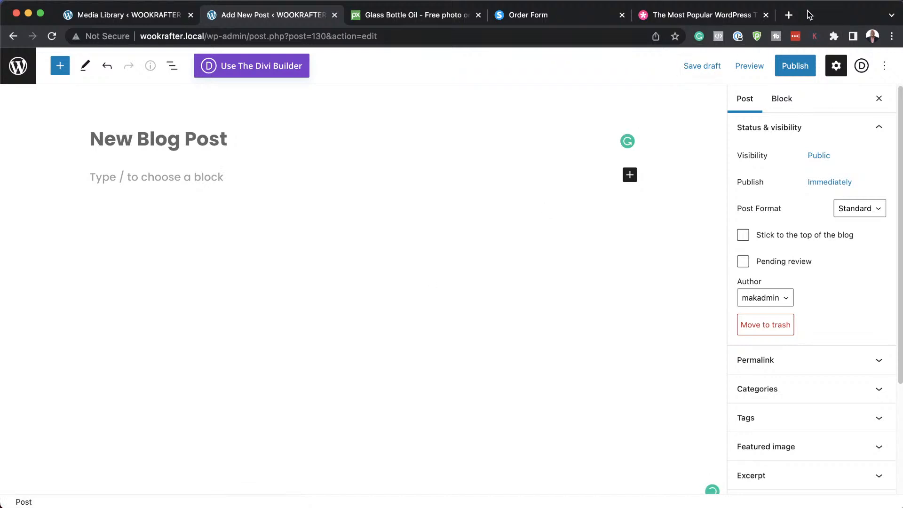
Load lorem2.com in a new tab and copy its four short placeholder paragraphs.
left_click(790, 15)
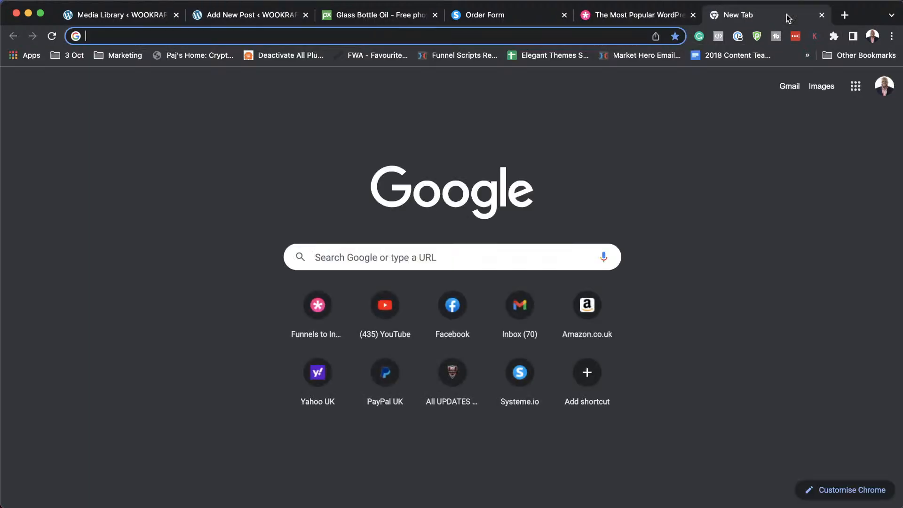
type("lore")
key("Return")
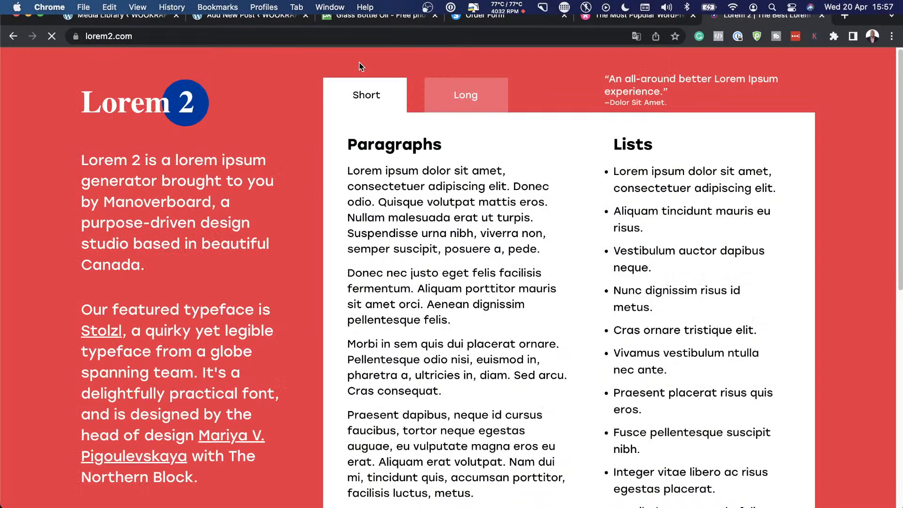
left_click_drag(347, 170, 574, 492)
key("super+c")
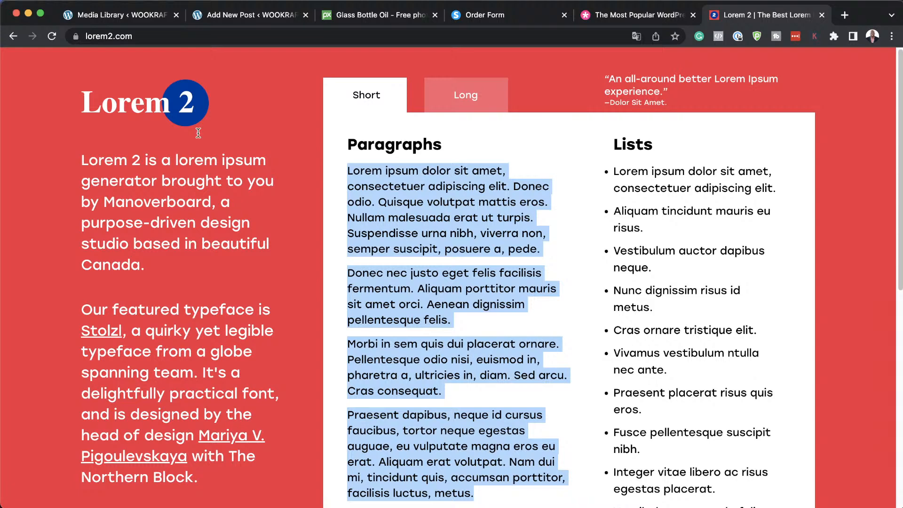
Paste the four lorem ipsum paragraphs into the post body.
left_click(236, 18)
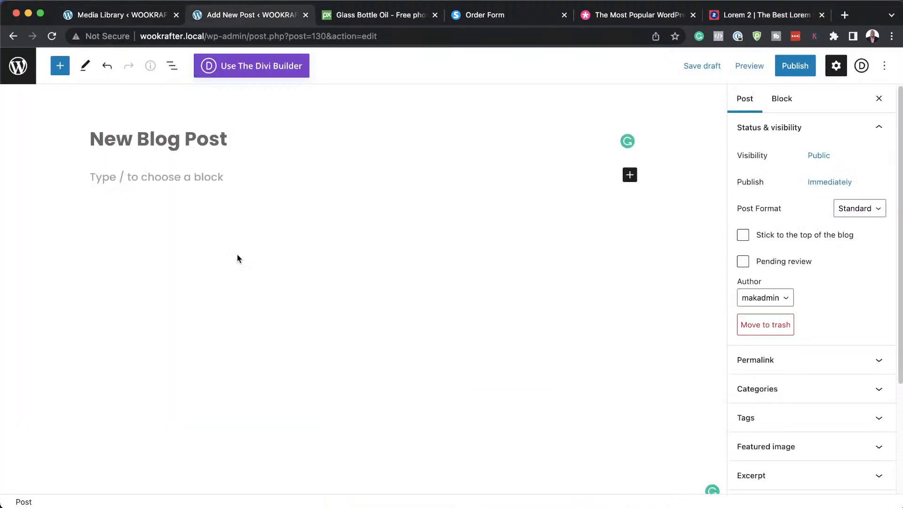
left_click(177, 179)
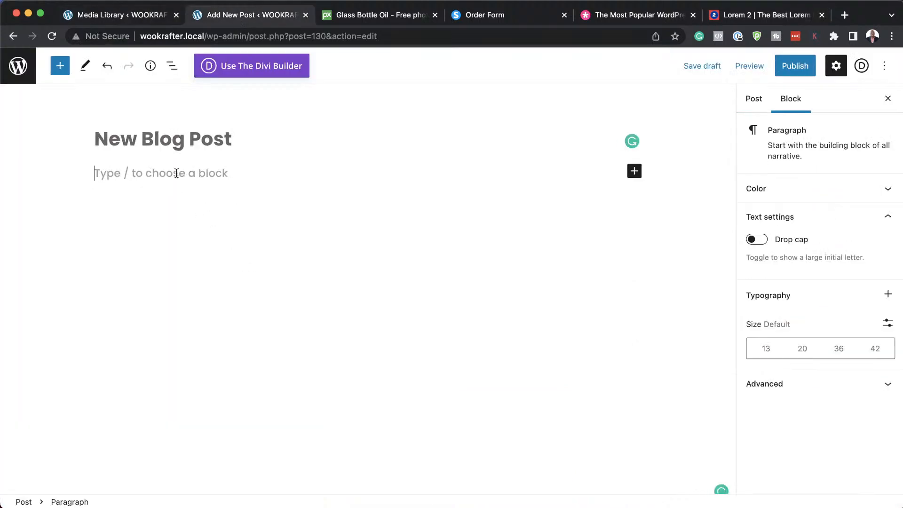
key("super+v")
Add a 'Click Here' Buttons block after the first paragraph and an empty block after the Morbi paragraph.
left_click(144, 216)
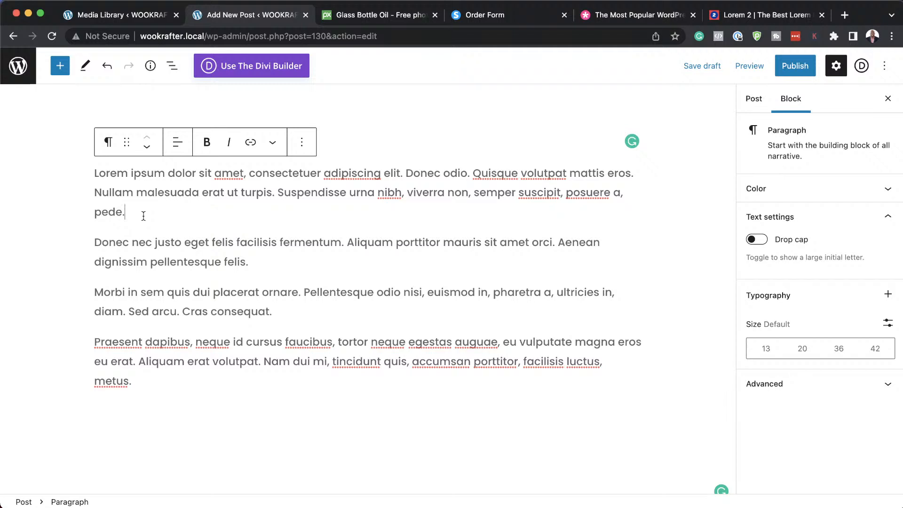
key("Return")
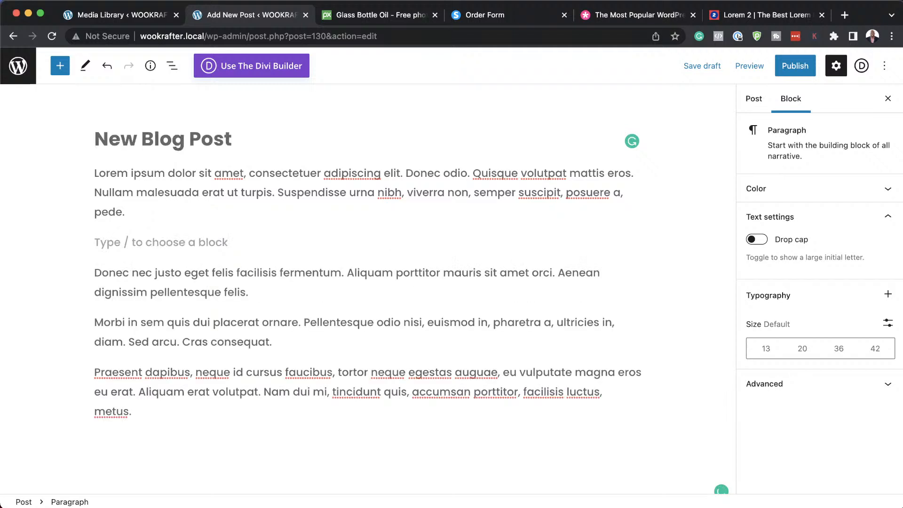
type("/")
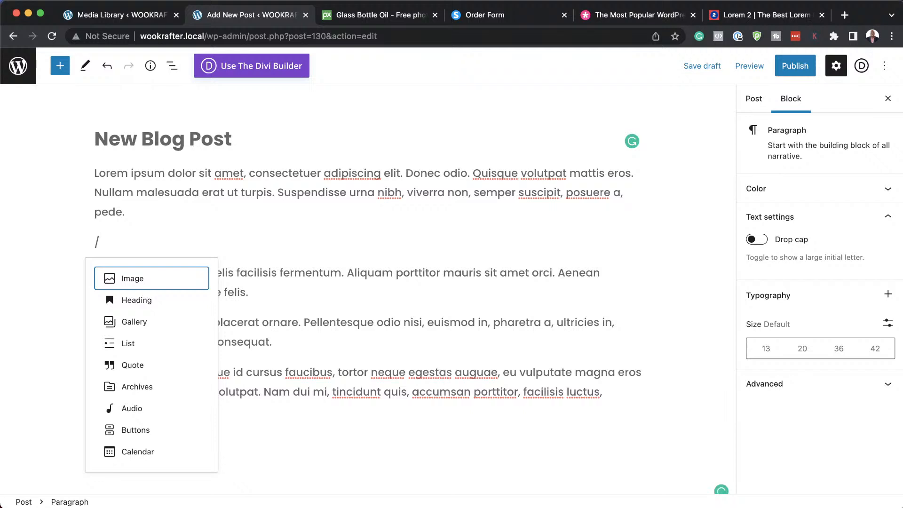
left_click(136, 429)
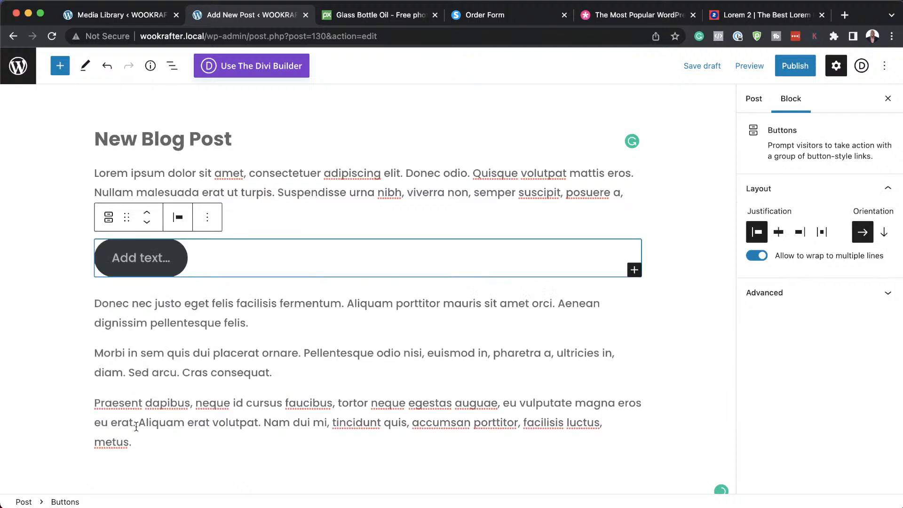
left_click(143, 262)
type("C")
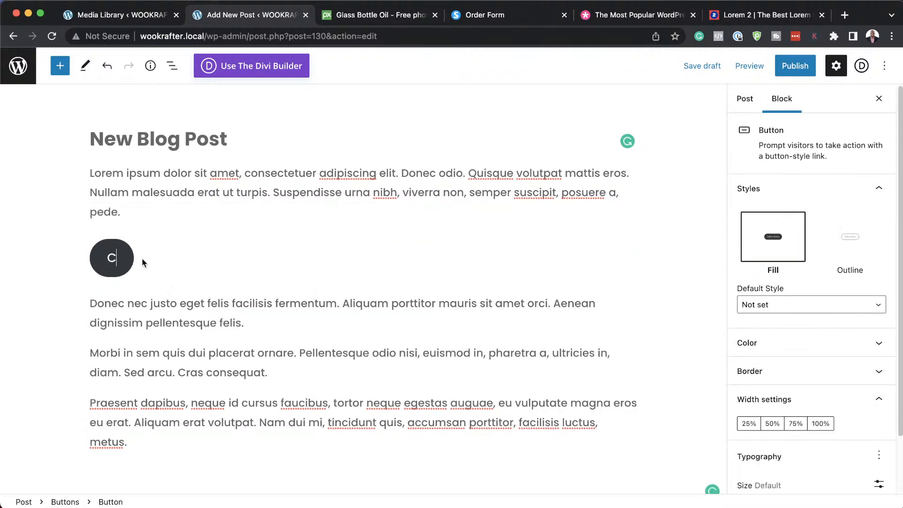
type("lick ")
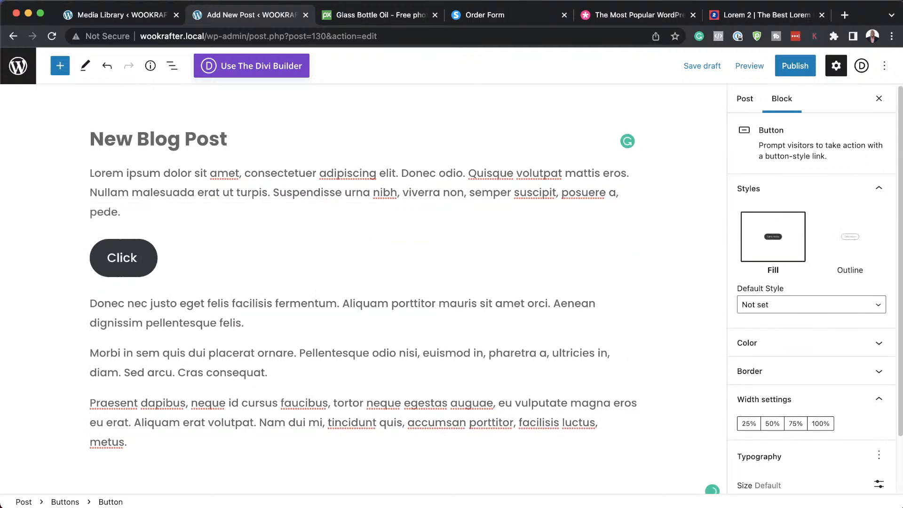
type("Here")
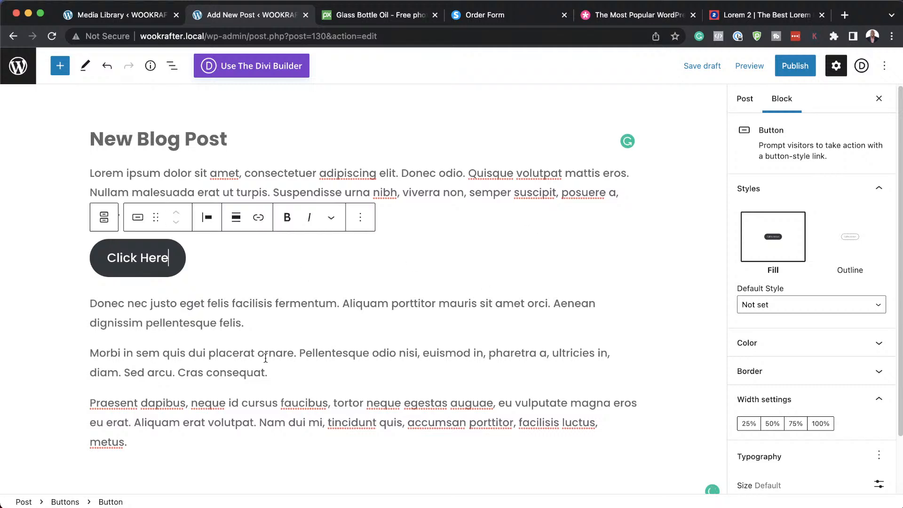
left_click(256, 323)
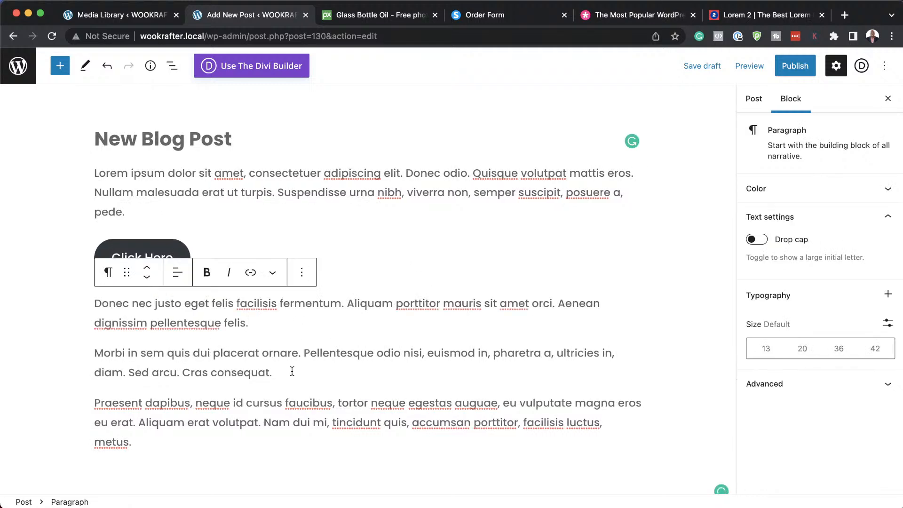
left_click(345, 384)
left_click(345, 385)
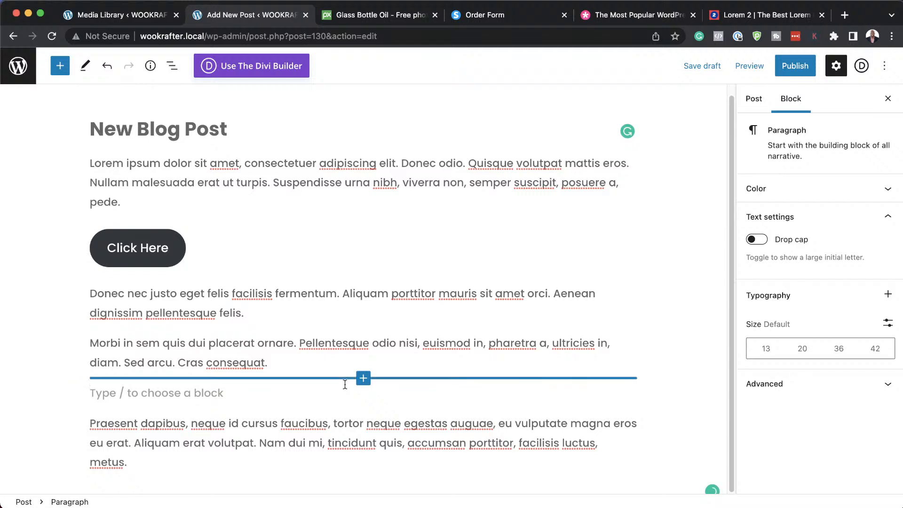
Insert girl-1319114_1920.jpg from the Media Library as an Image block above the Praesent dapibus paragraph.
type("/")
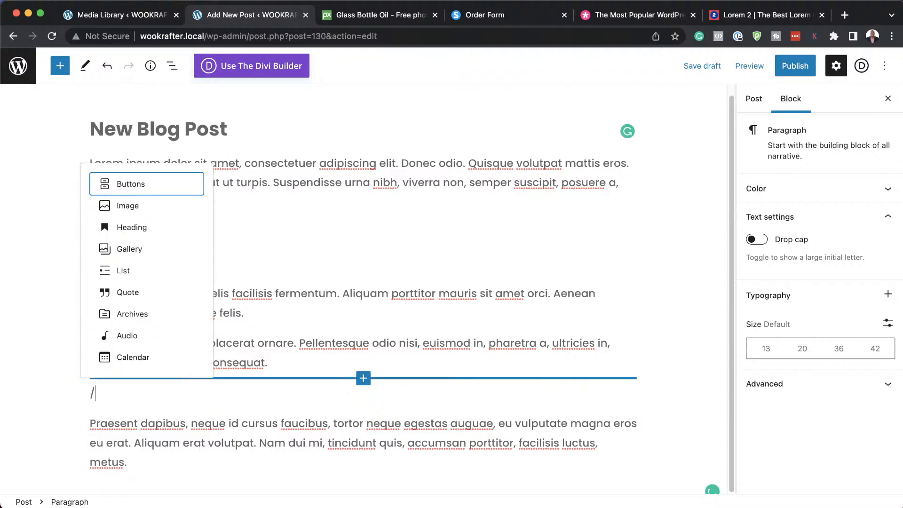
left_click(149, 205)
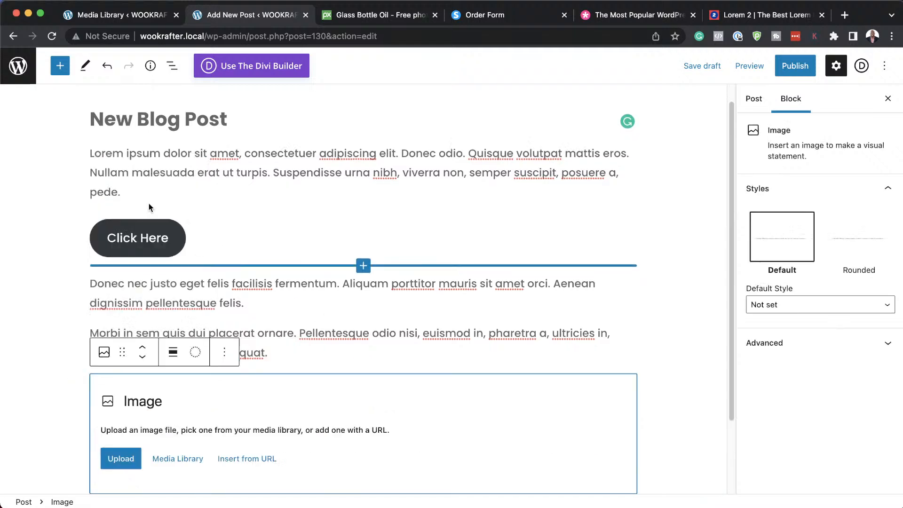
left_click(163, 460)
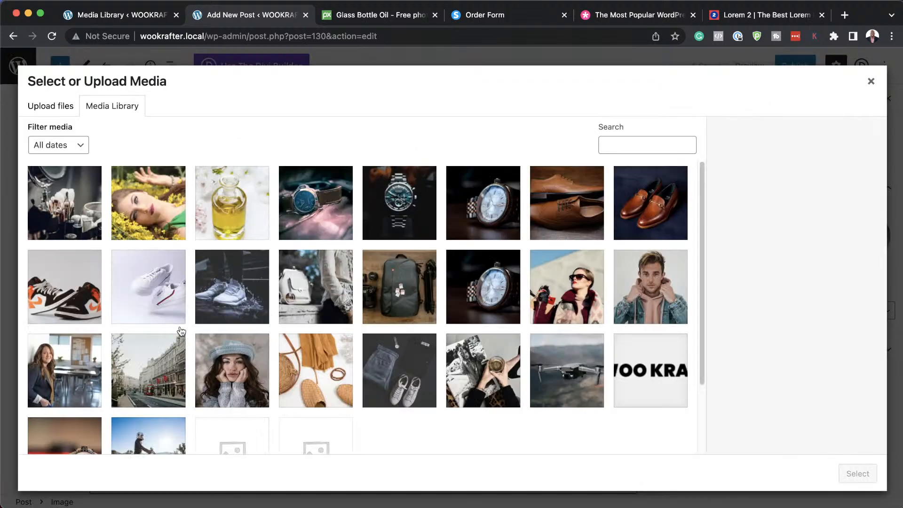
left_click(156, 212)
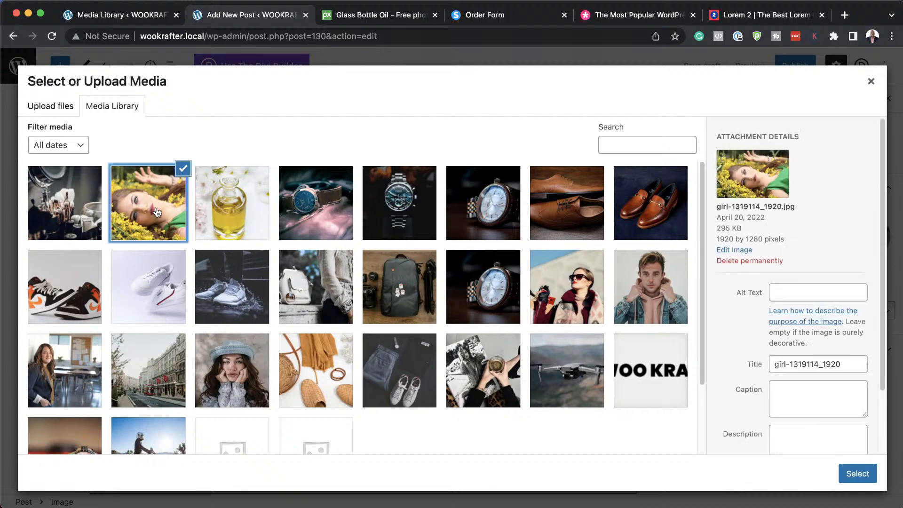
left_click(85, 206)
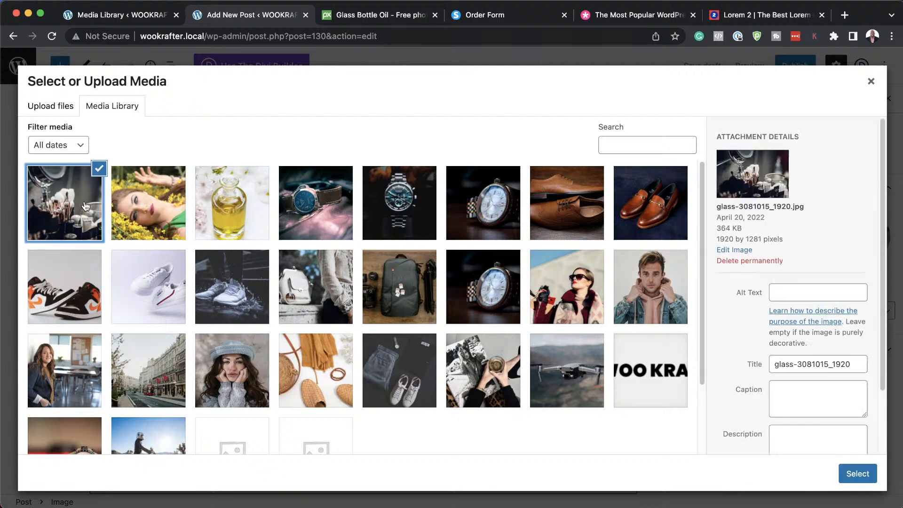
left_click(129, 204)
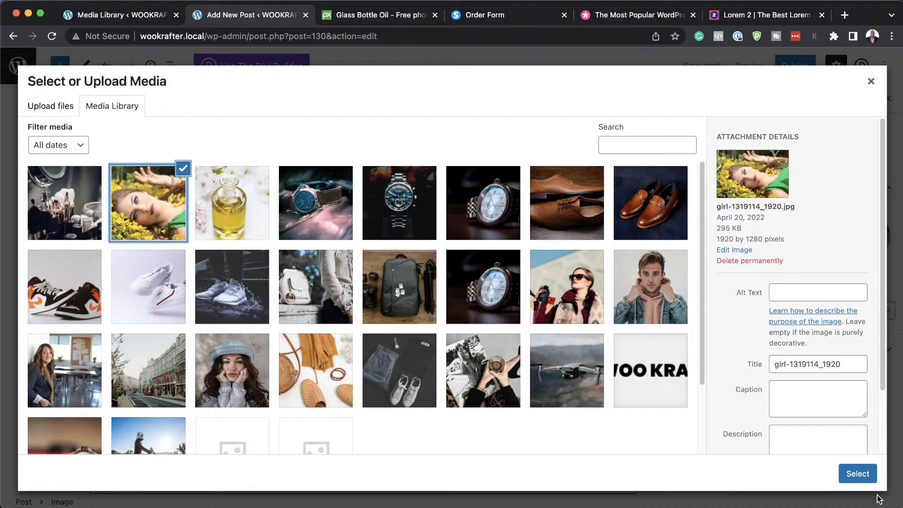
left_click(862, 476)
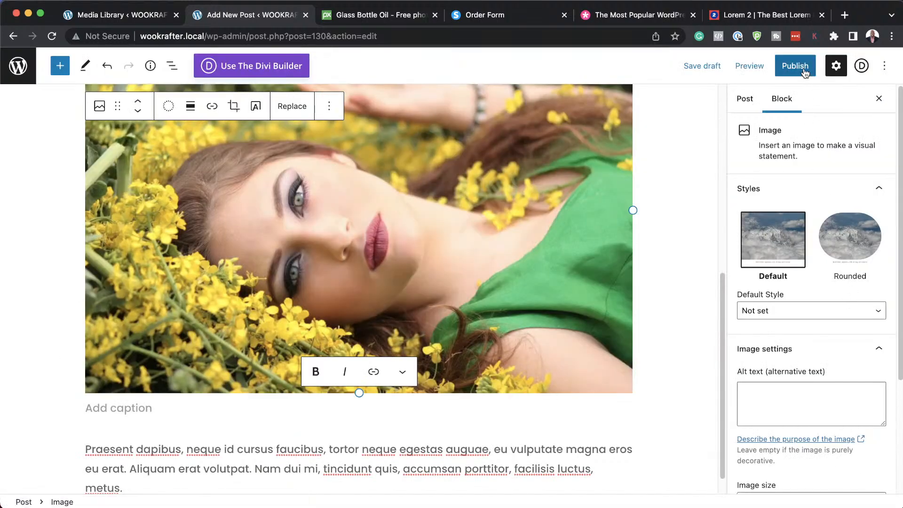
scroll(841, 321, "down", 1)
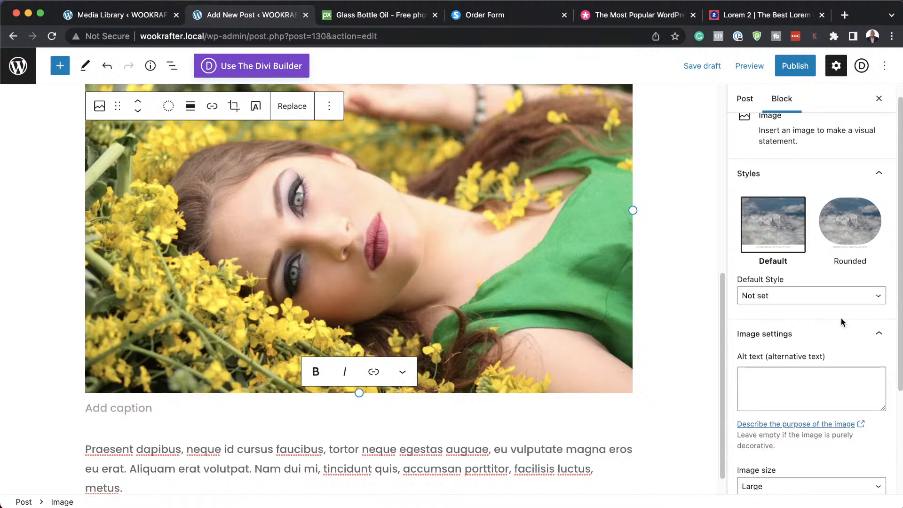
scroll(841, 317, "down", 2)
Assign the post to Post Category A.
left_click(746, 100)
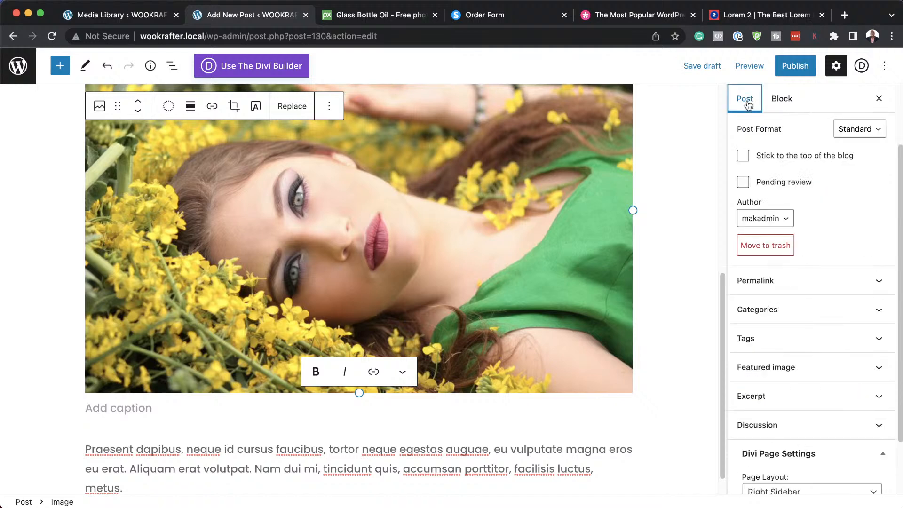
scroll(845, 294, "down", 1)
left_click(826, 306)
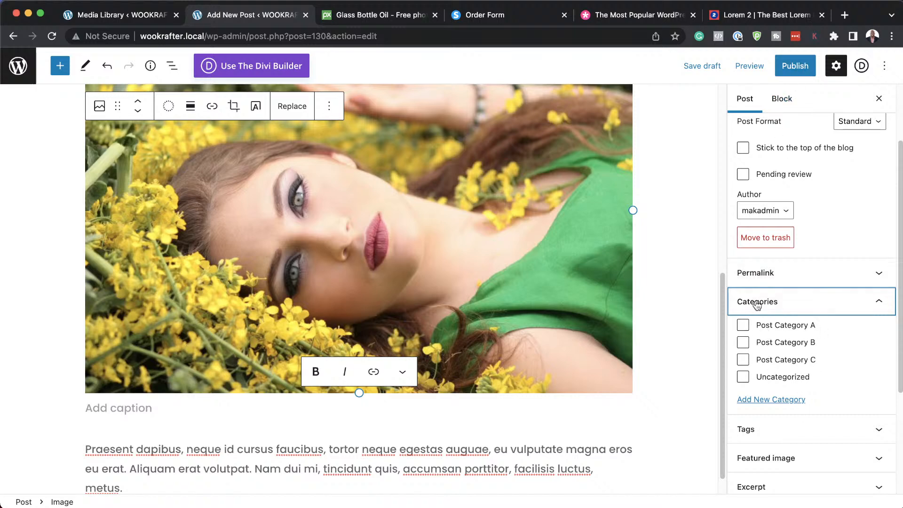
left_click(743, 325)
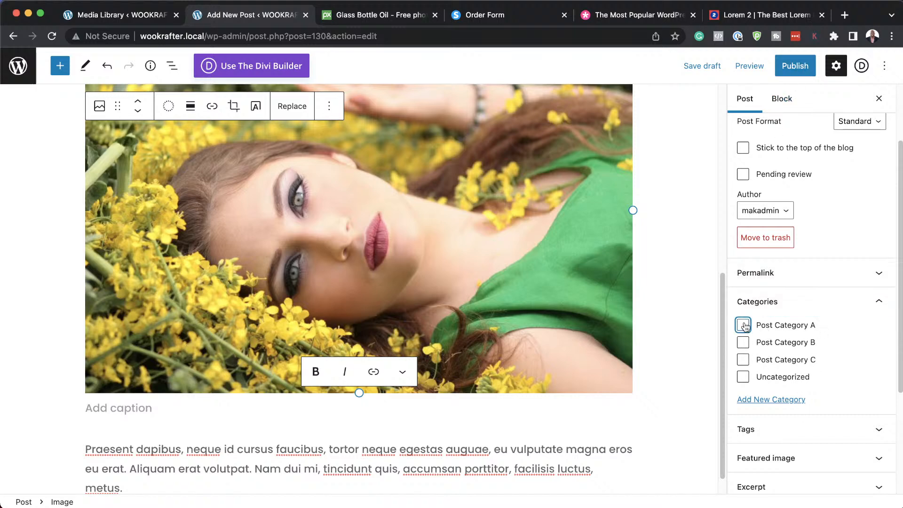
Publish the post and open the live post from the confirmation notice.
left_click(794, 66)
left_click(793, 66)
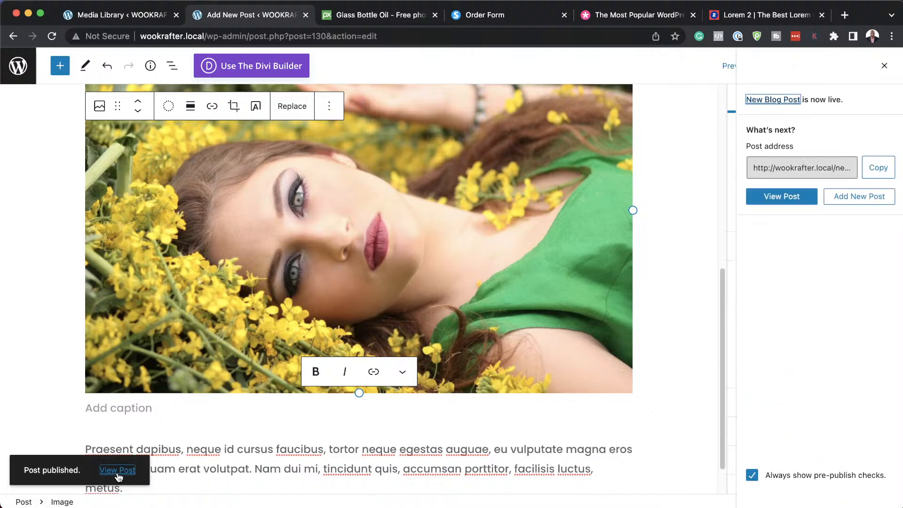
left_click(117, 470, "super")
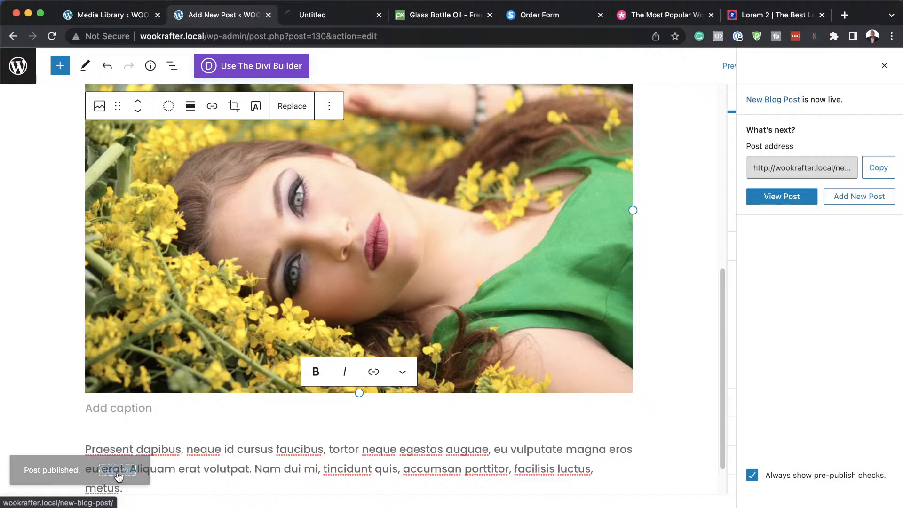
Scroll through the live New Blog Post to check its category, button, paragraphs and flower photo.
left_click(326, 19)
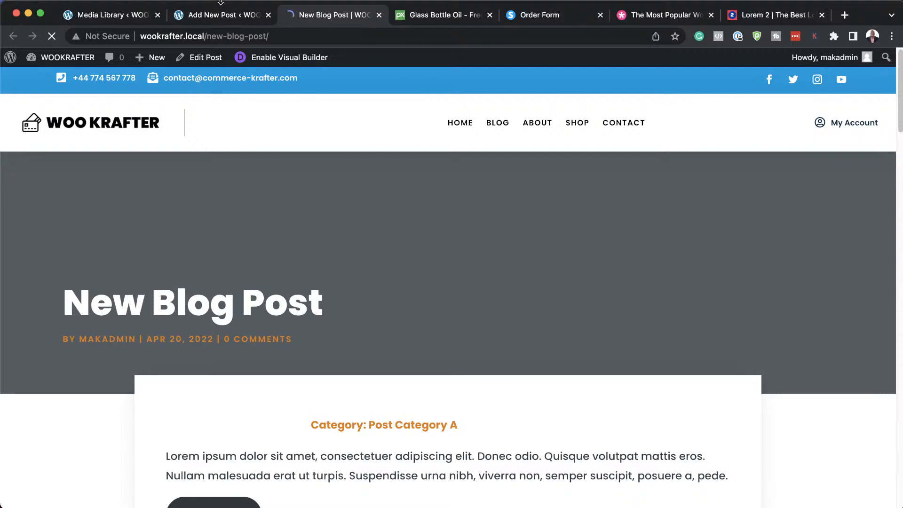
scroll(390, 316, "down", 2)
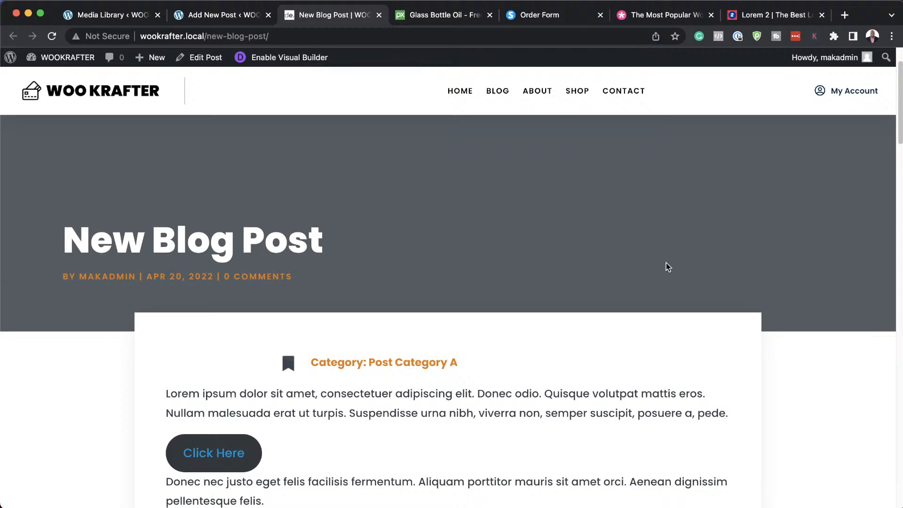
scroll(666, 262, "down", 6)
scroll(531, 296, "down", 6)
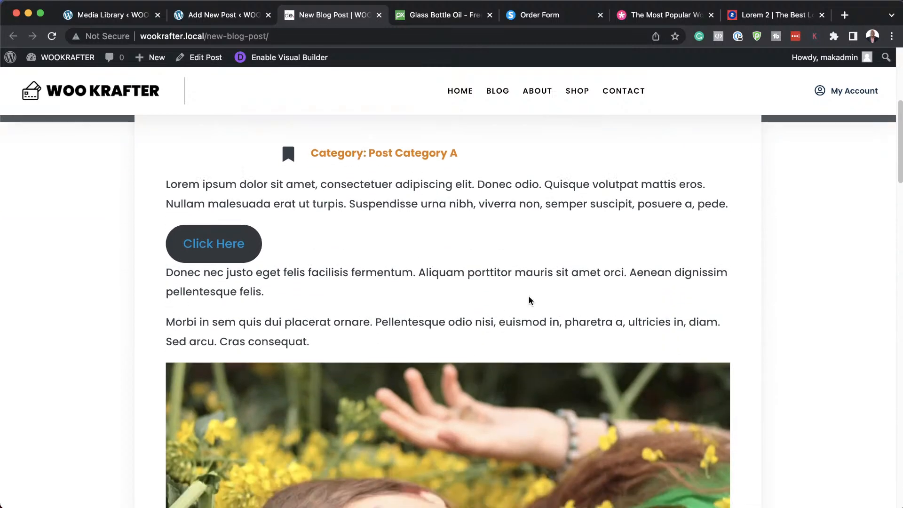
scroll(479, 346, "down", 18)
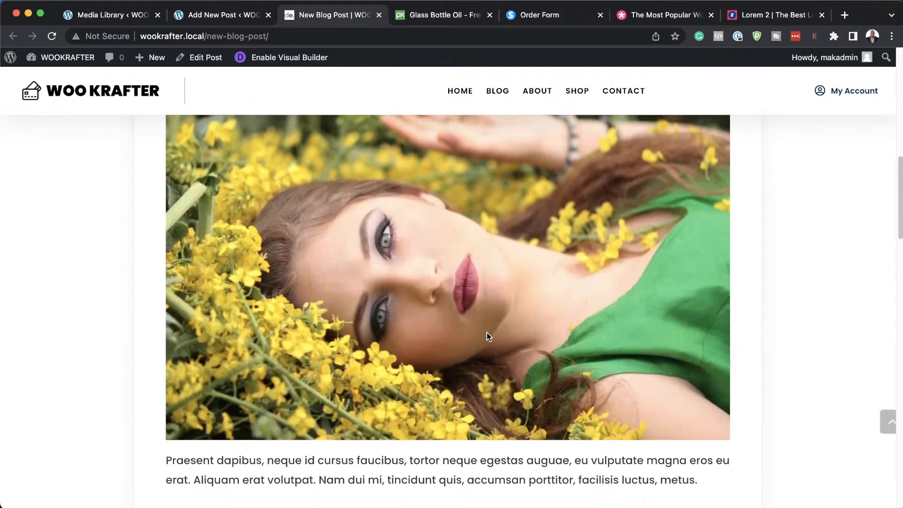
scroll(489, 332, "up", 20)
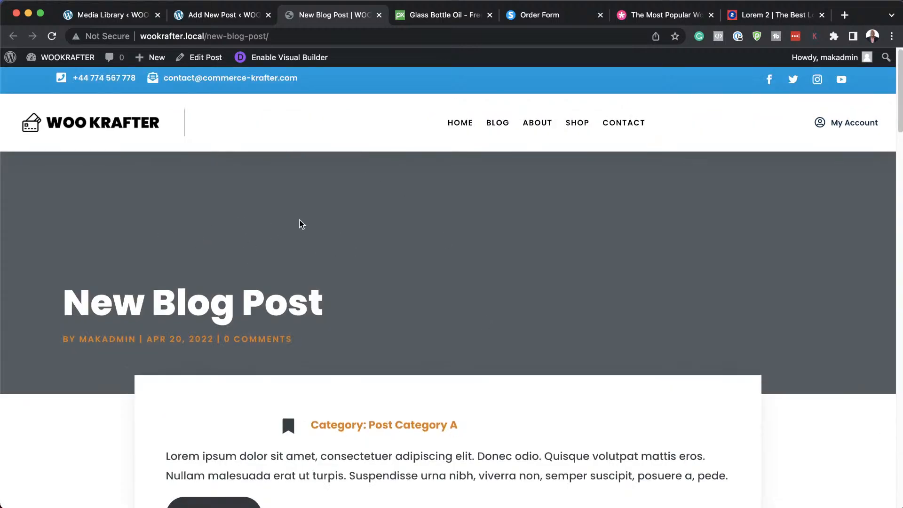
Set glass-3081015_1920.jpg, the makeup-brushes photo, as featured image and update the post.
left_click(218, 16)
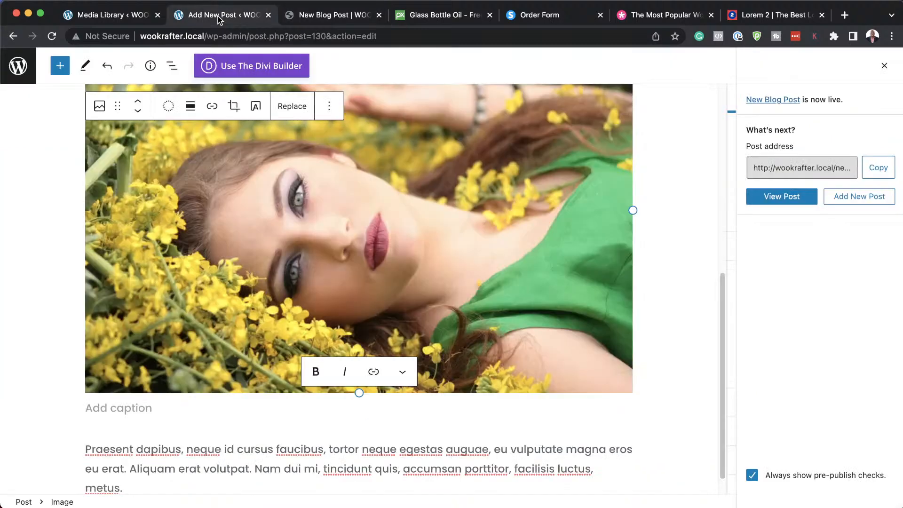
scroll(651, 260, "up", 15)
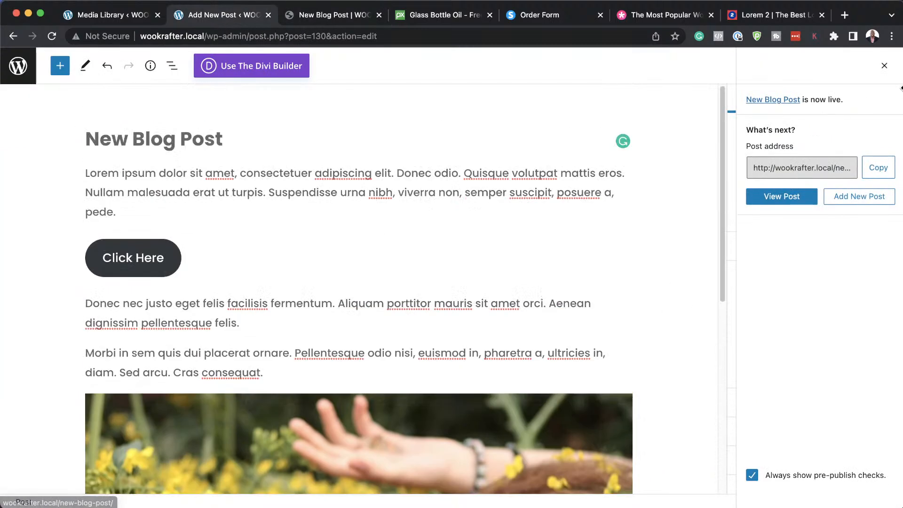
left_click(884, 68)
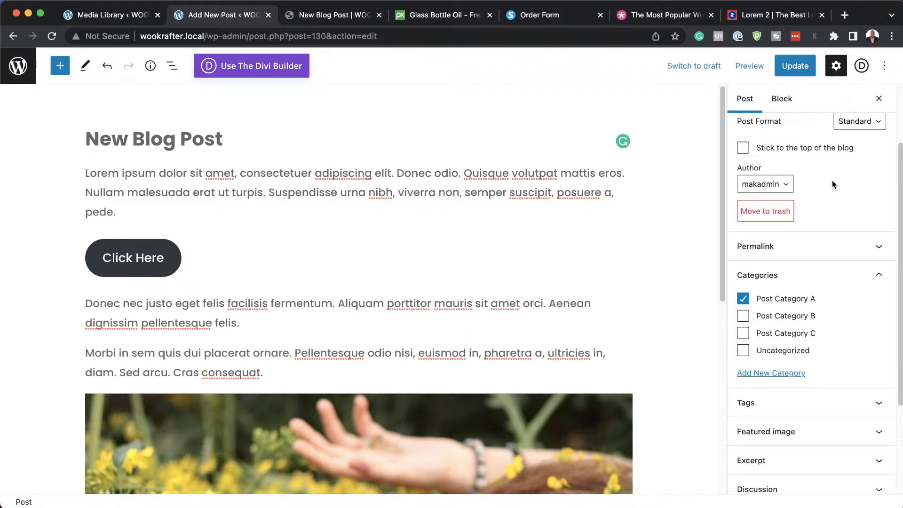
scroll(826, 352, "down", 2)
left_click(765, 399)
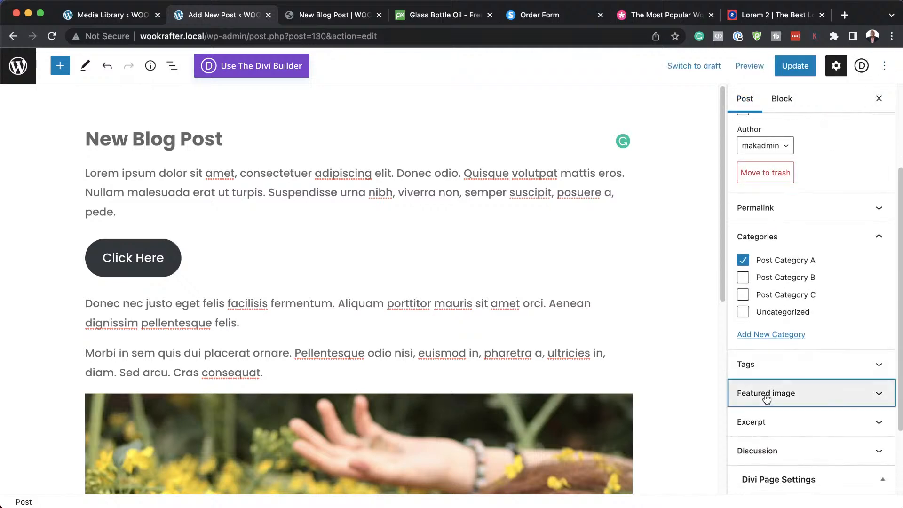
left_click(819, 442)
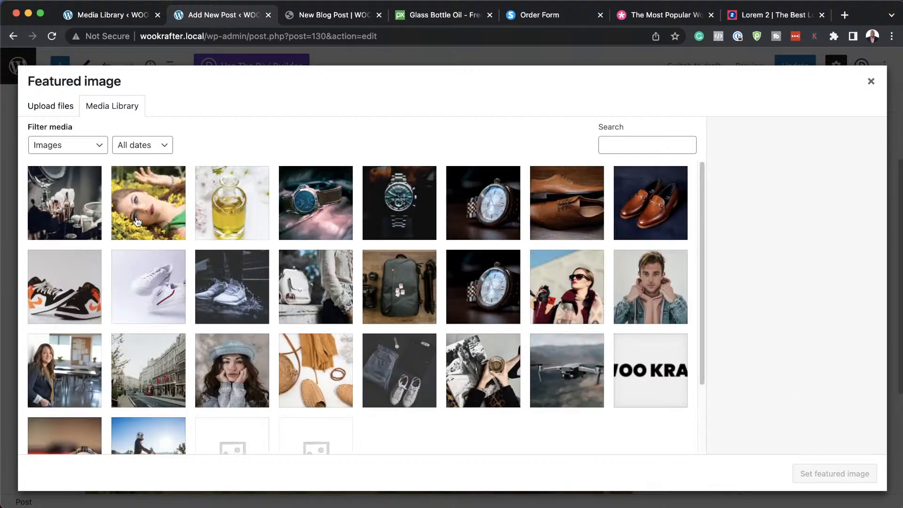
left_click(72, 207)
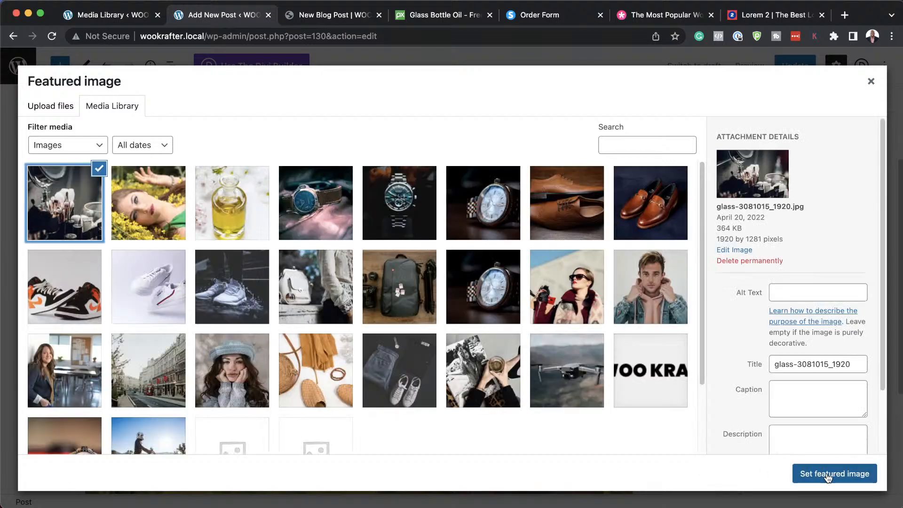
left_click(827, 475)
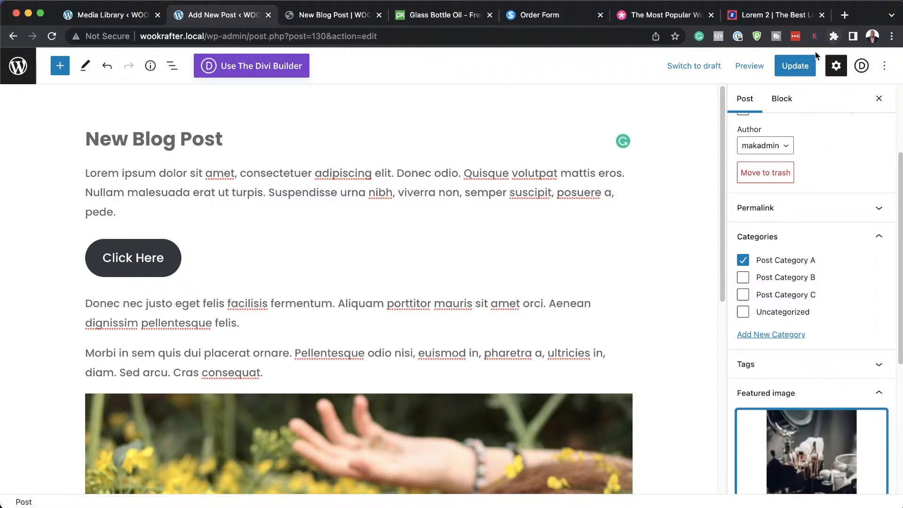
left_click(795, 66)
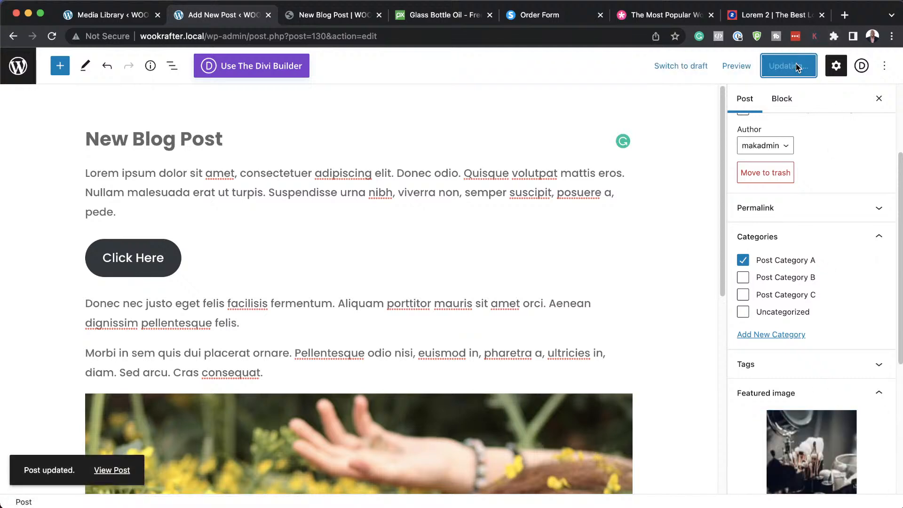
left_click(315, 19)
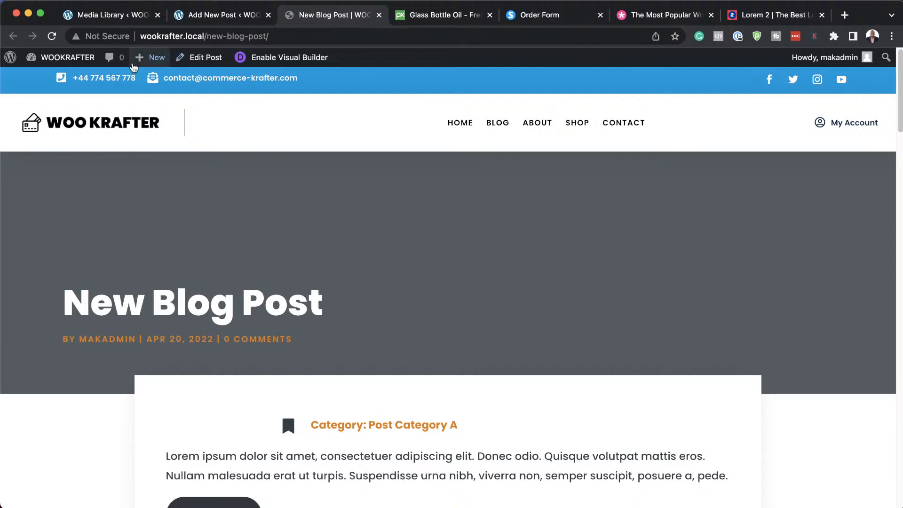
Reload the live post and scroll through its makeup-brushes hero, paragraphs and Related Posts.
left_click(52, 36)
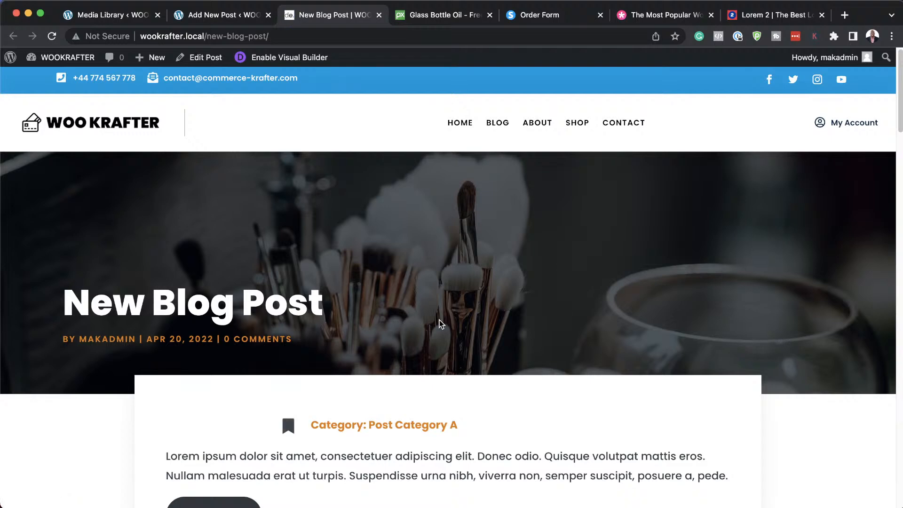
scroll(318, 381, "down", 6)
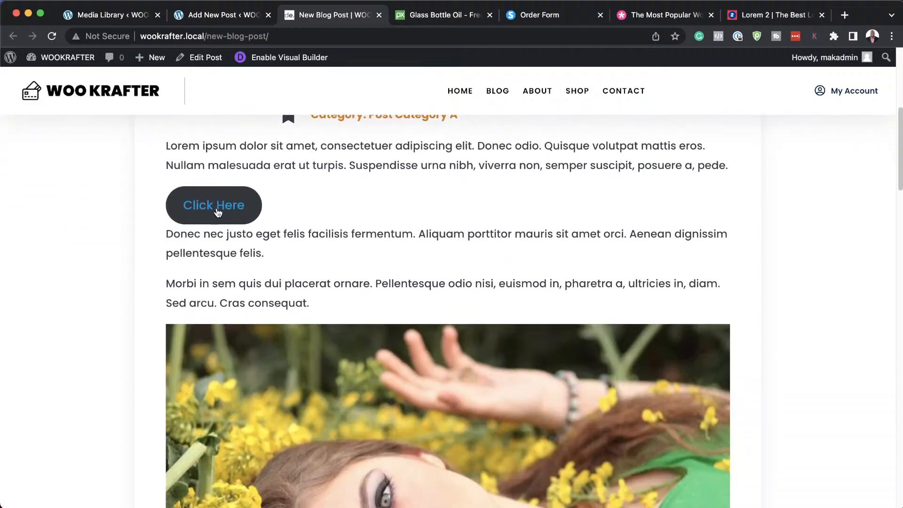
left_click(218, 208)
scroll(325, 266, "down", 15)
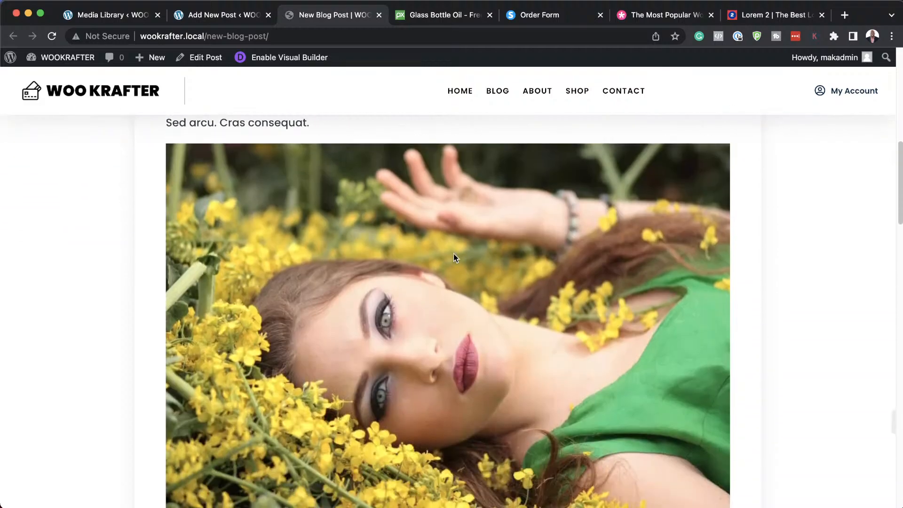
scroll(571, 369, "down", 3)
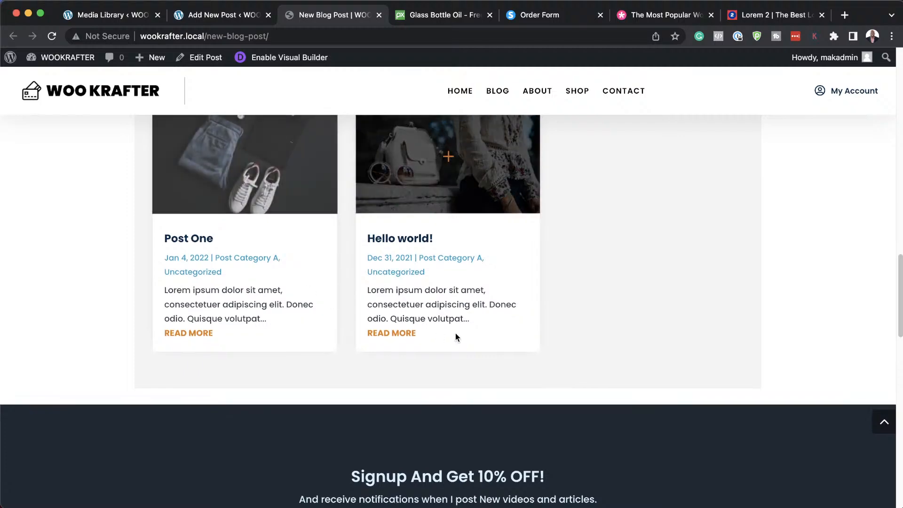
scroll(455, 333, "up", 4)
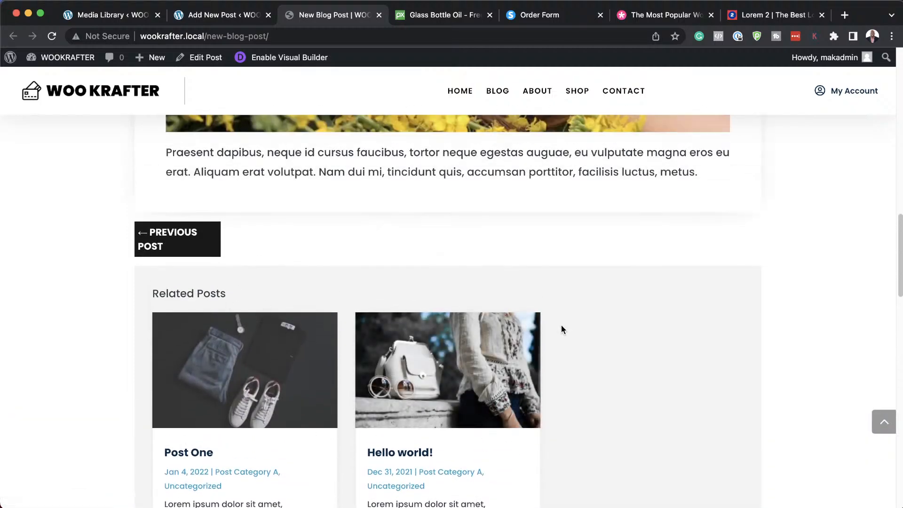
scroll(561, 329, "down", 6)
scroll(561, 328, "up", 20)
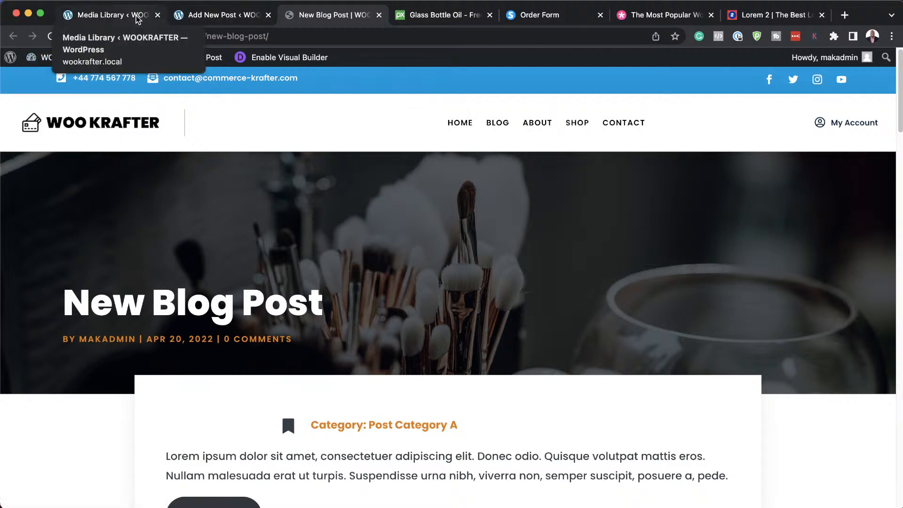
Check the site's Shop page, then bring up Pages > All Pages in the WordPress admin.
left_click(577, 123)
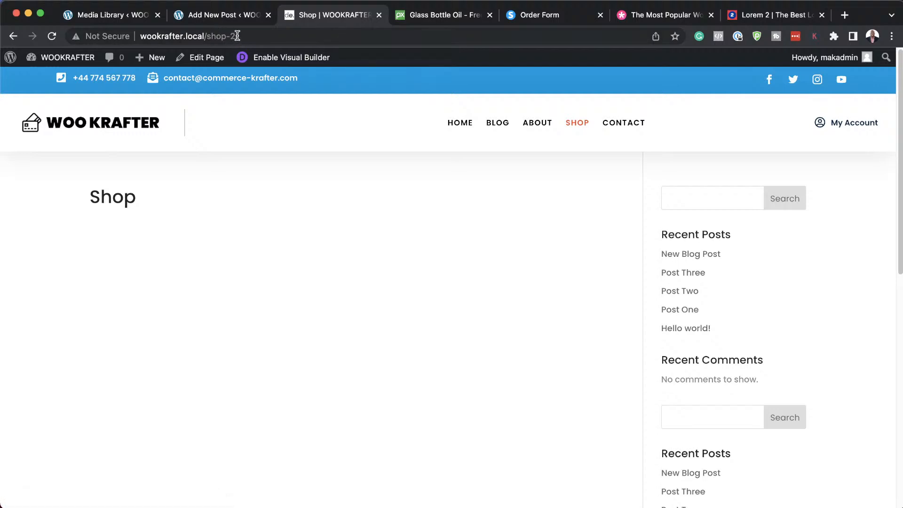
left_click(106, 15)
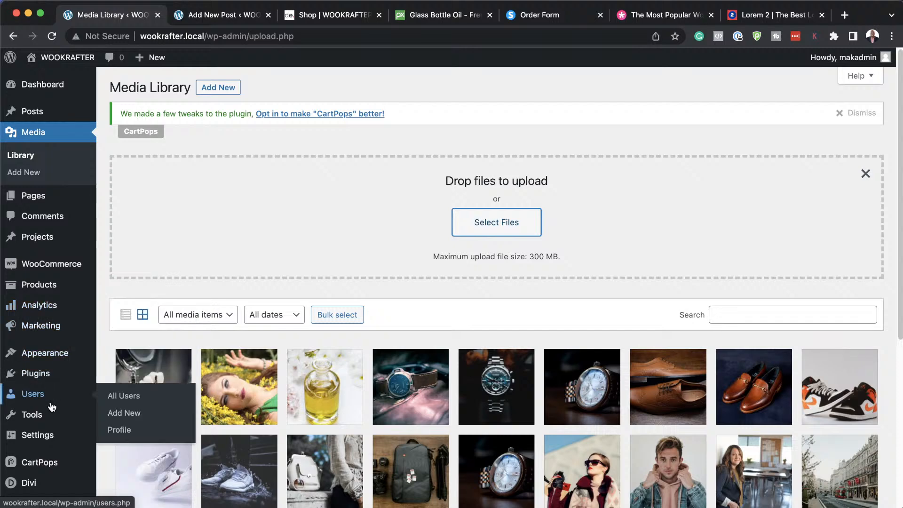
mouse_move(57, 437)
scroll(57, 436, "down", 2)
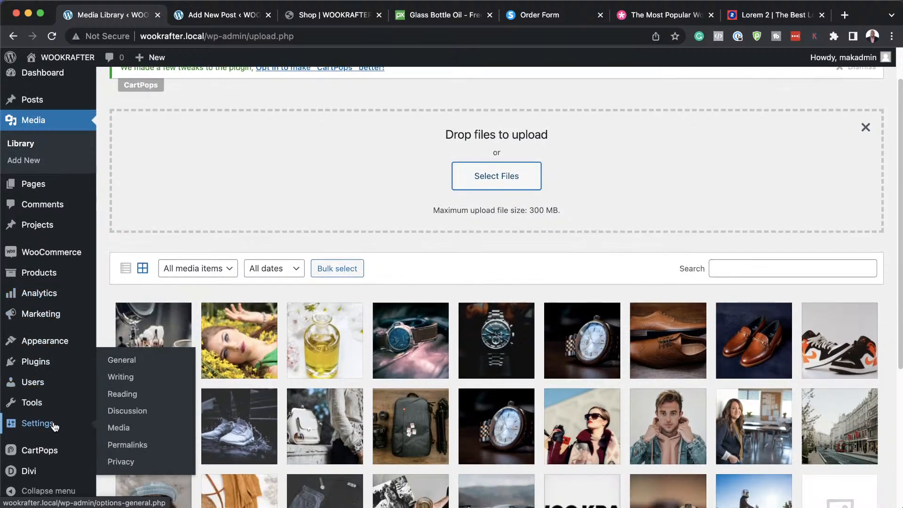
mouse_move(46, 367)
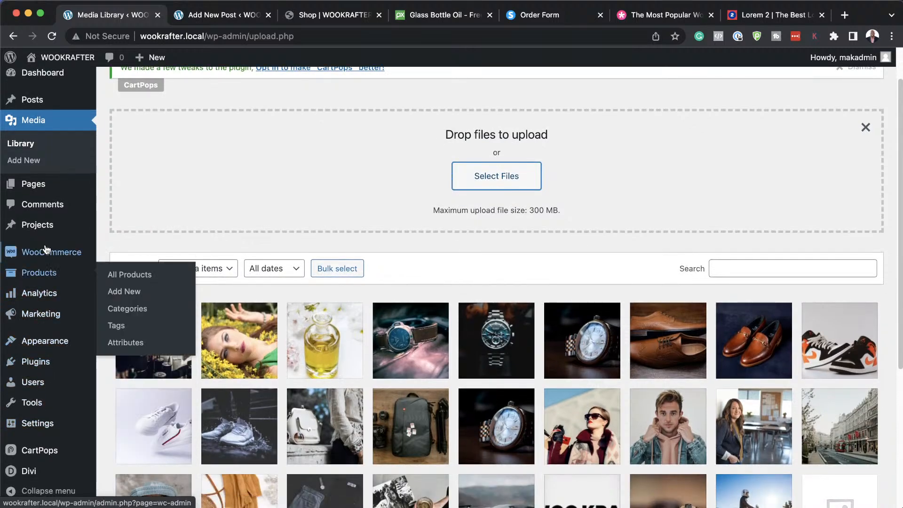
mouse_move(38, 185)
left_click(129, 190)
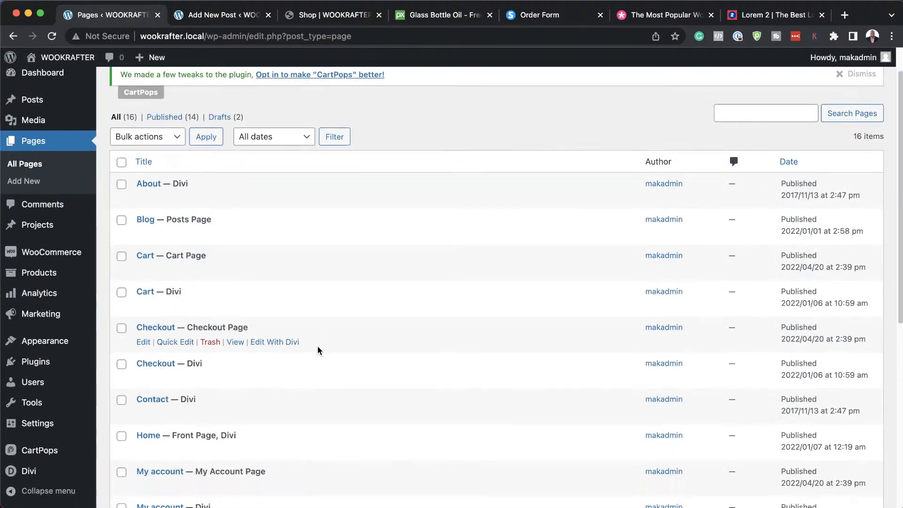
Trash the older 2017 duplicate Shop page, leaving 15 pages listed.
scroll(318, 348, "down", 5)
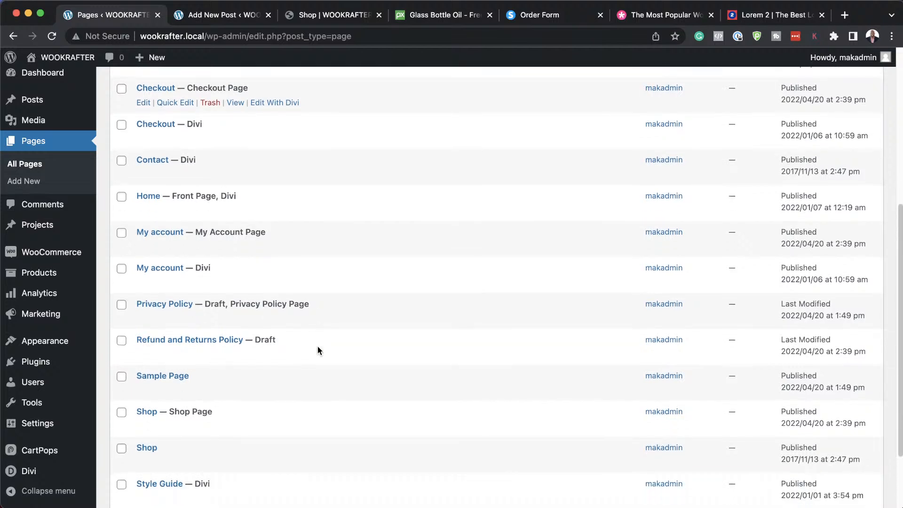
scroll(317, 350, "down", 2)
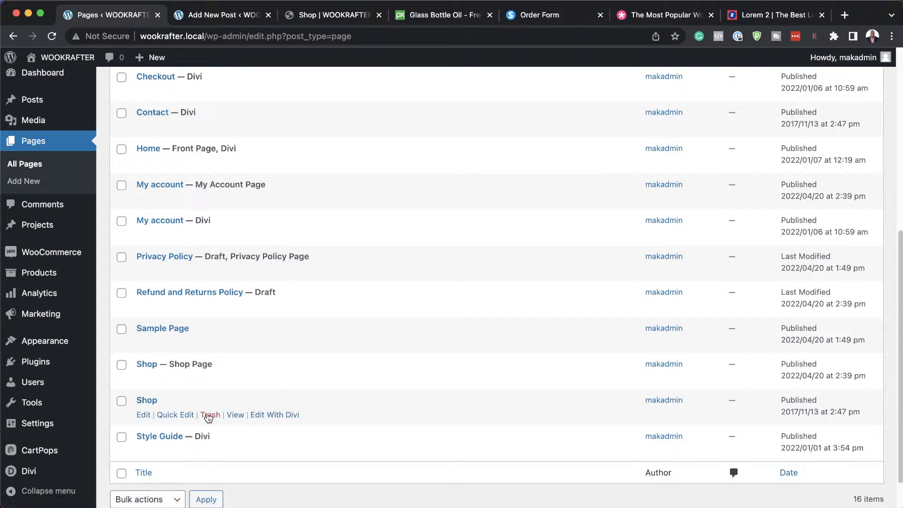
left_click(210, 416)
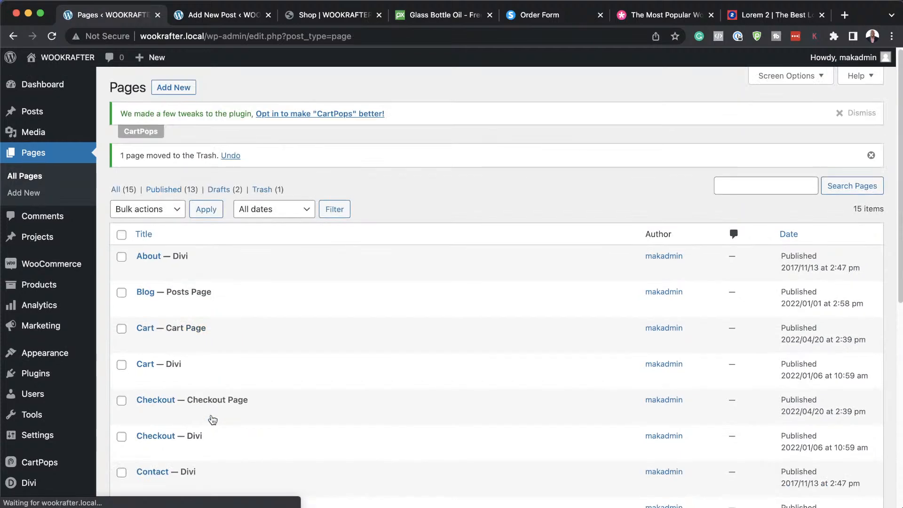
scroll(306, 420, "down", 4)
scroll(308, 415, "down", 4)
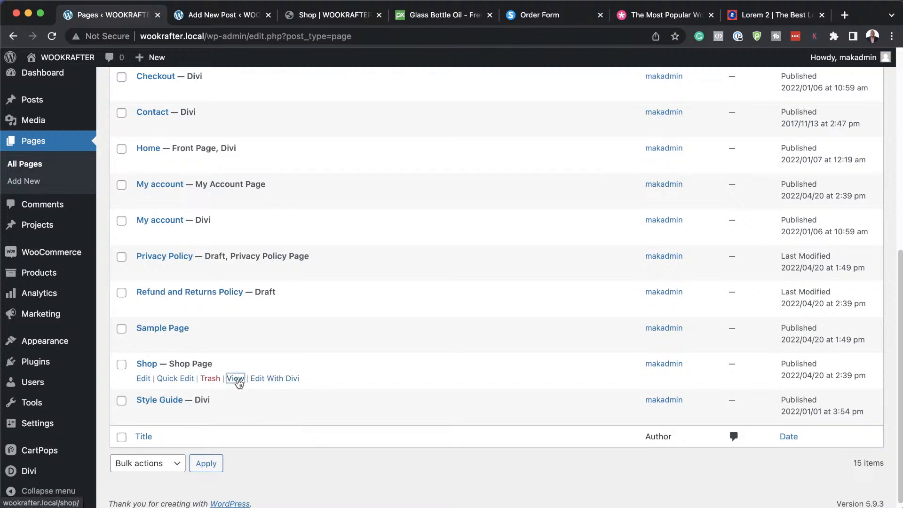
View the remaining Shop page and scroll through its watch hero and products.
left_click(236, 379)
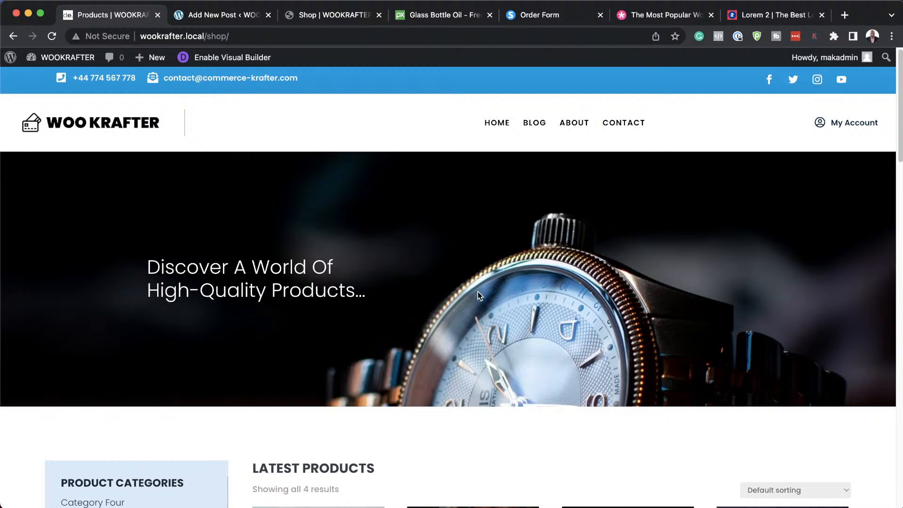
scroll(553, 348, "down", 10)
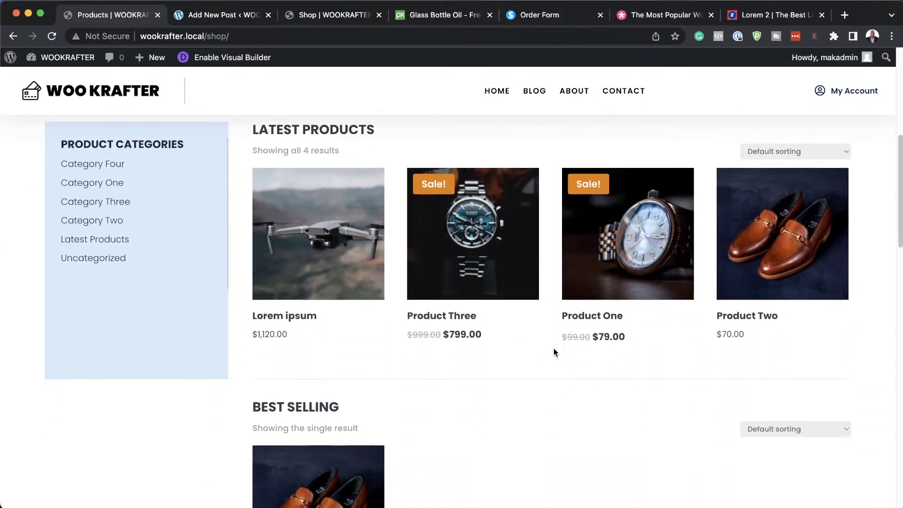
scroll(554, 348, "down", 15)
scroll(554, 346, "up", 16)
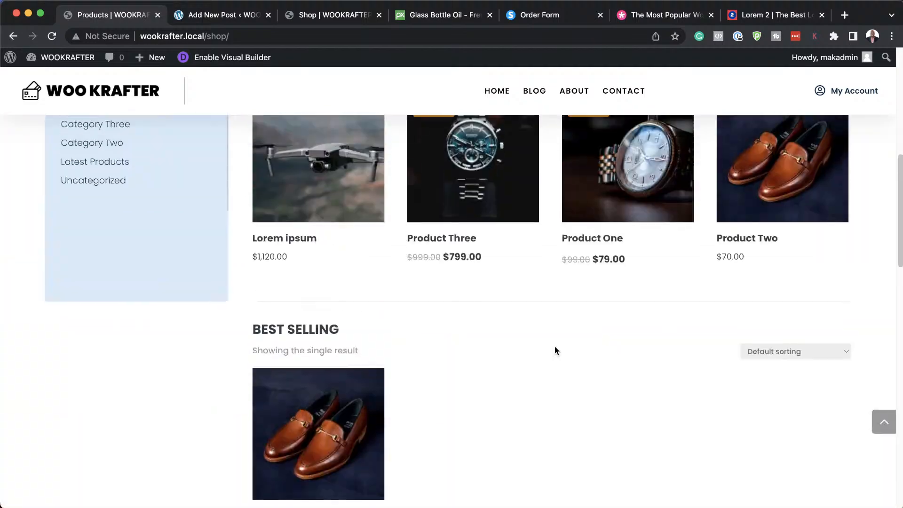
scroll(555, 346, "up", 8)
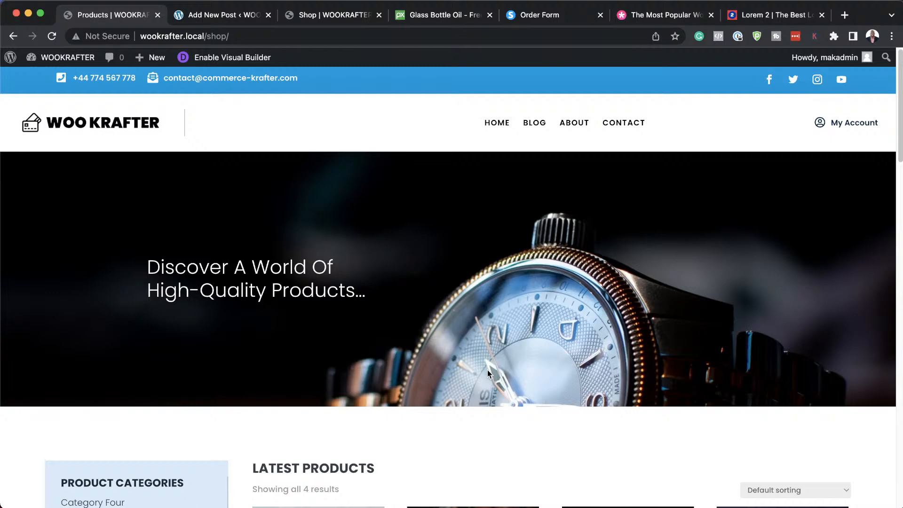
scroll(488, 371, "down", 3)
scroll(488, 370, "up", 3)
Load the site homepage by trimming the editor URL down to the domain.
left_click_drag(215, 16, 94, 18)
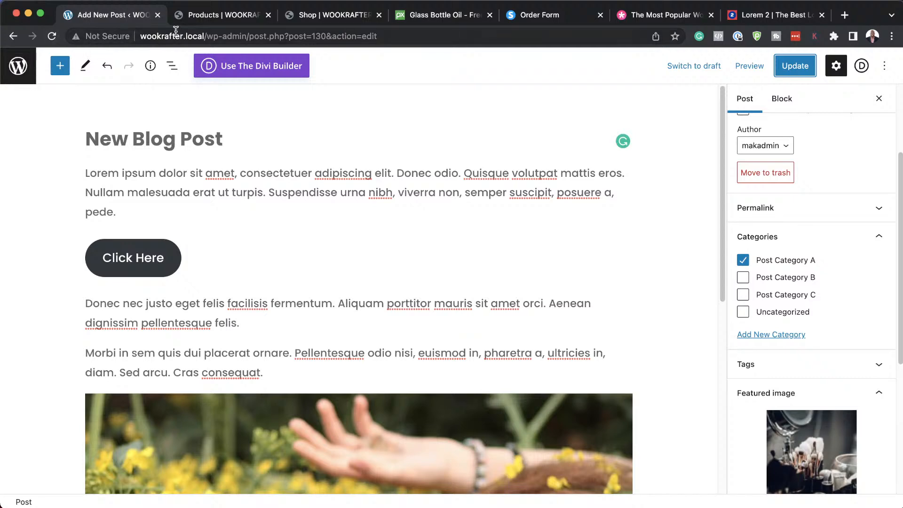
left_click_drag(205, 36, 414, 49)
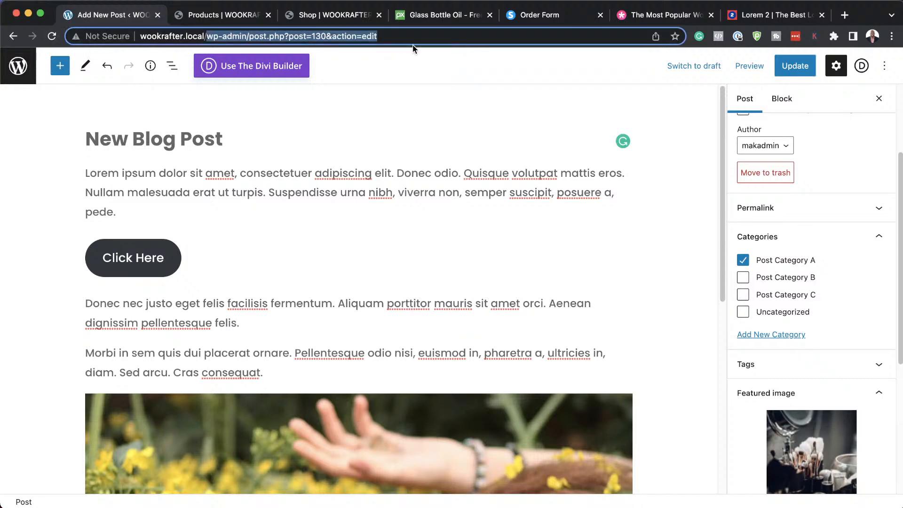
key("BackSpace")
key("Return")
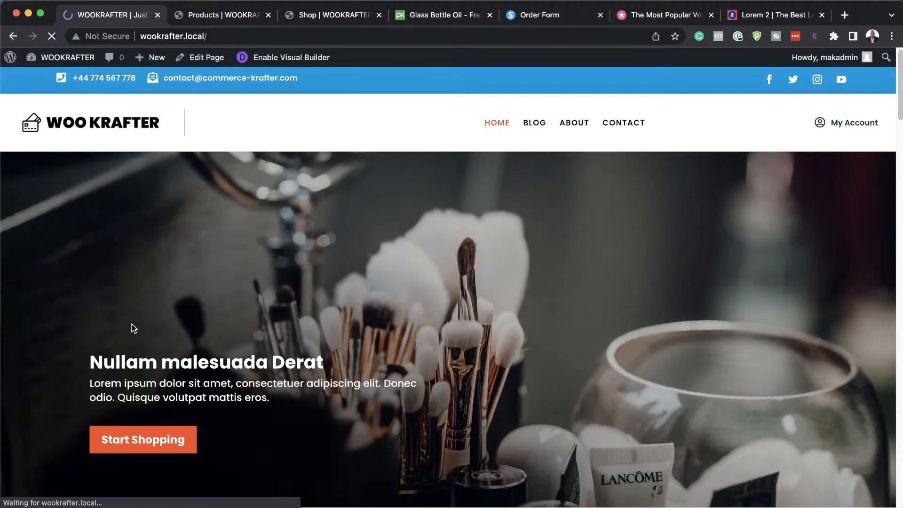
scroll(132, 333, "down", 5)
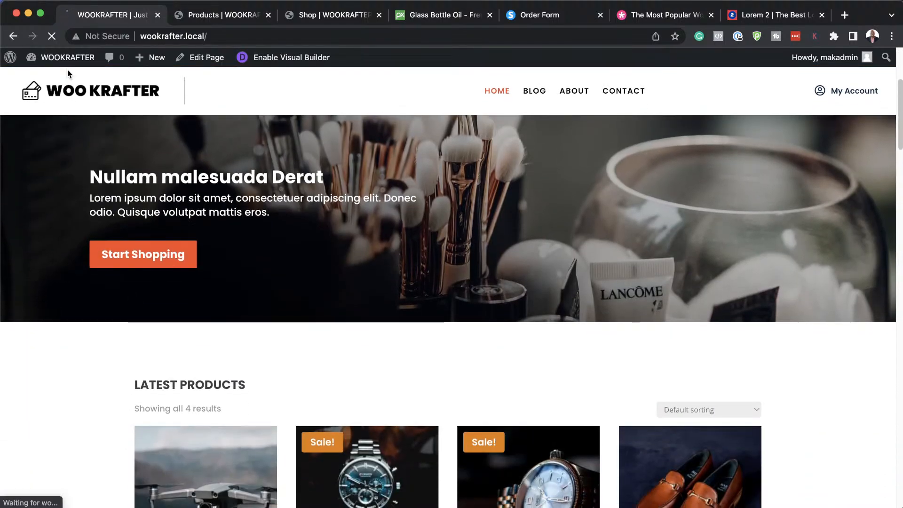
Open Divi > Theme Builder from the WordPress admin Dashboard.
left_click(55, 78)
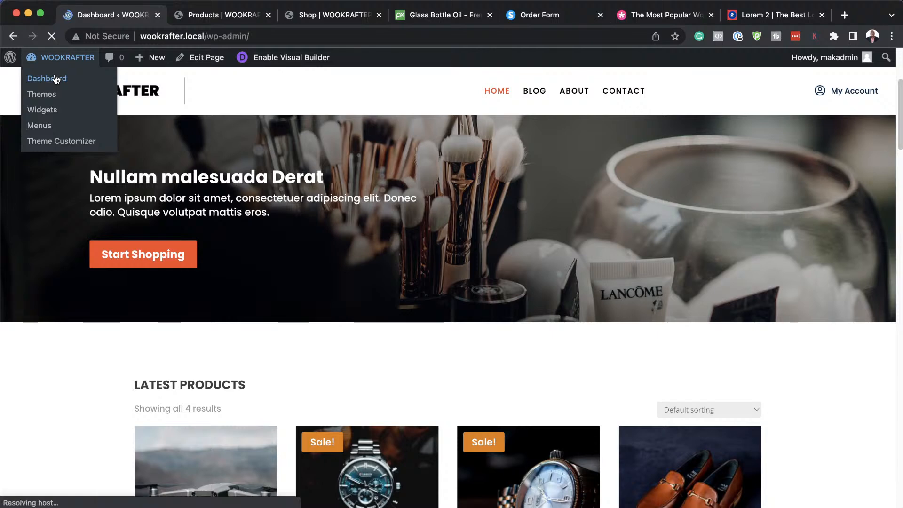
scroll(52, 353, "down", 1)
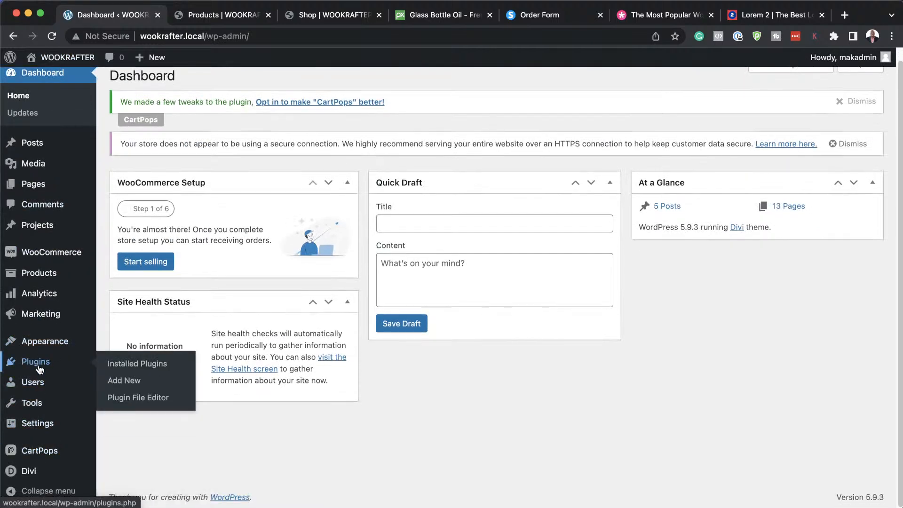
left_click(40, 450)
mouse_move(19, 472)
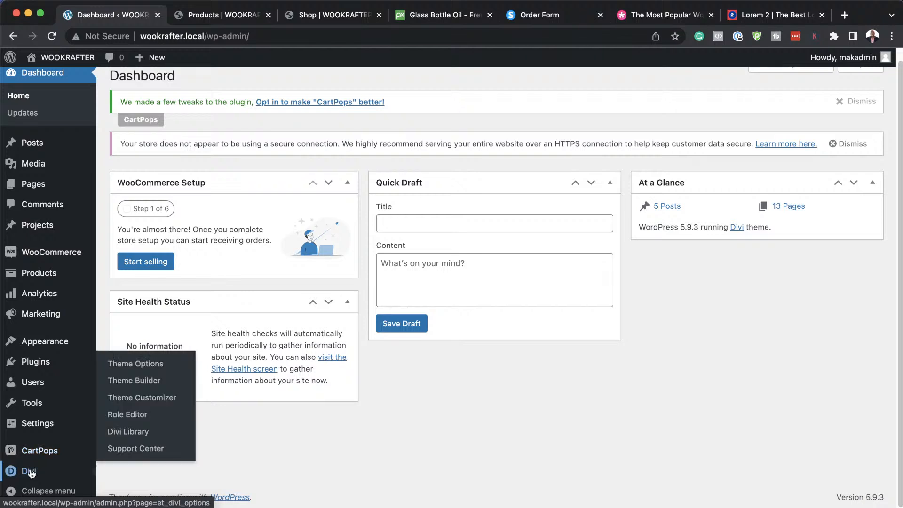
left_click(151, 382)
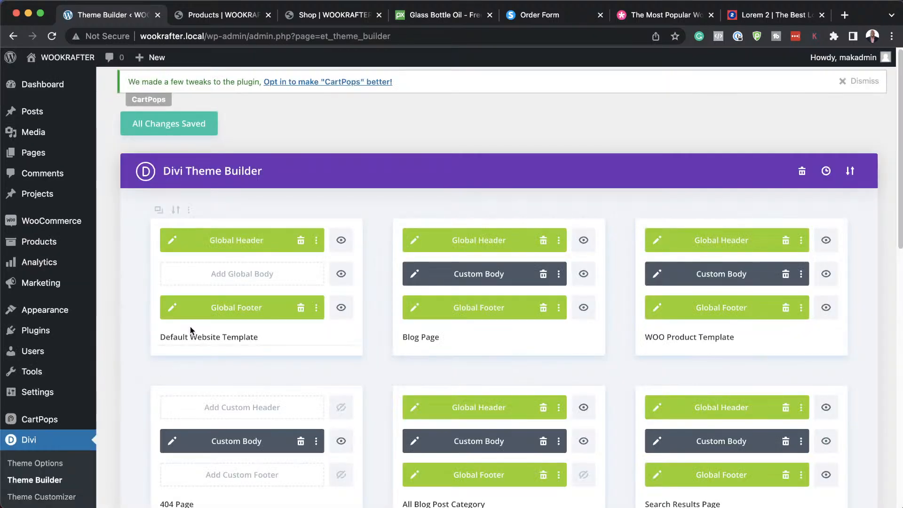
Close the empty Shop page tab and scroll the templates down to the Shop card.
left_click(310, 17)
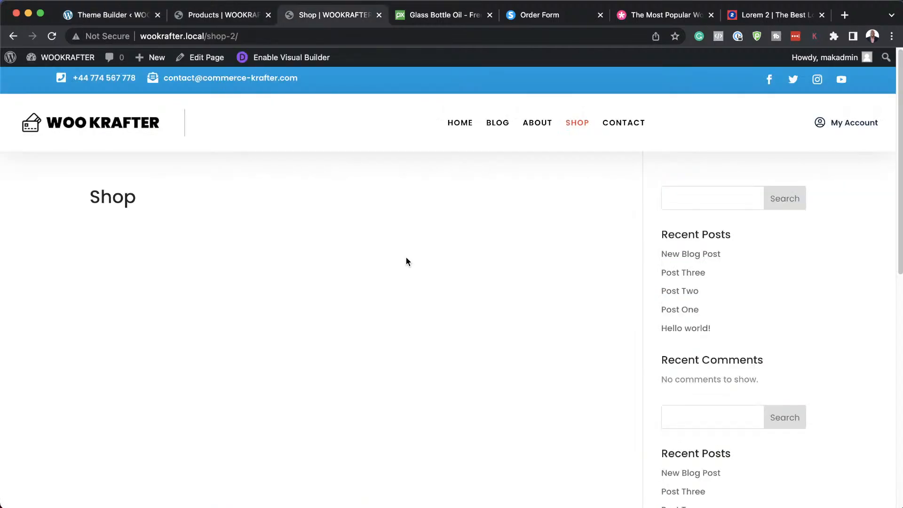
left_click(378, 15)
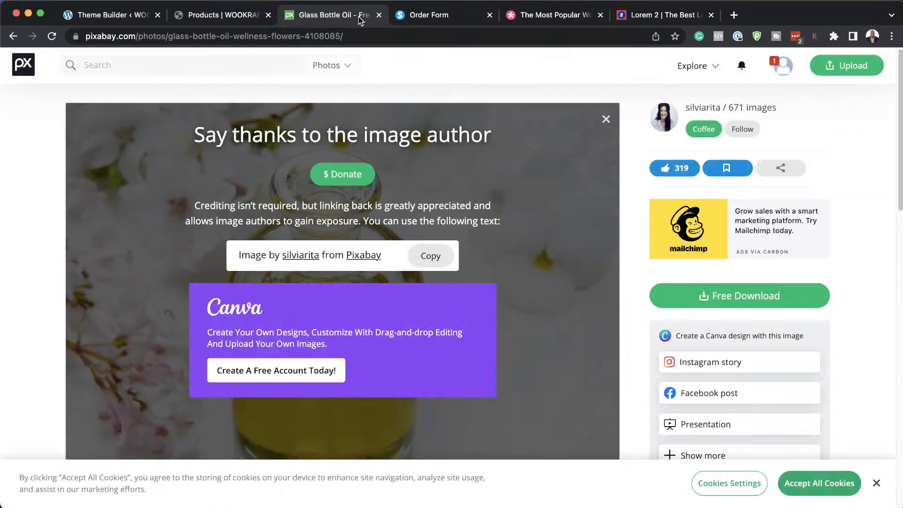
left_click(242, 15)
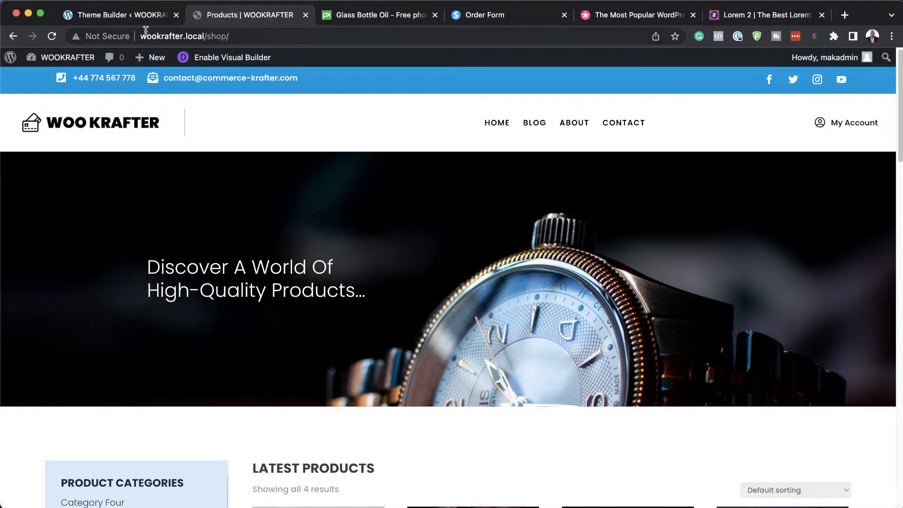
left_click(137, 16)
scroll(346, 329, "down", 3)
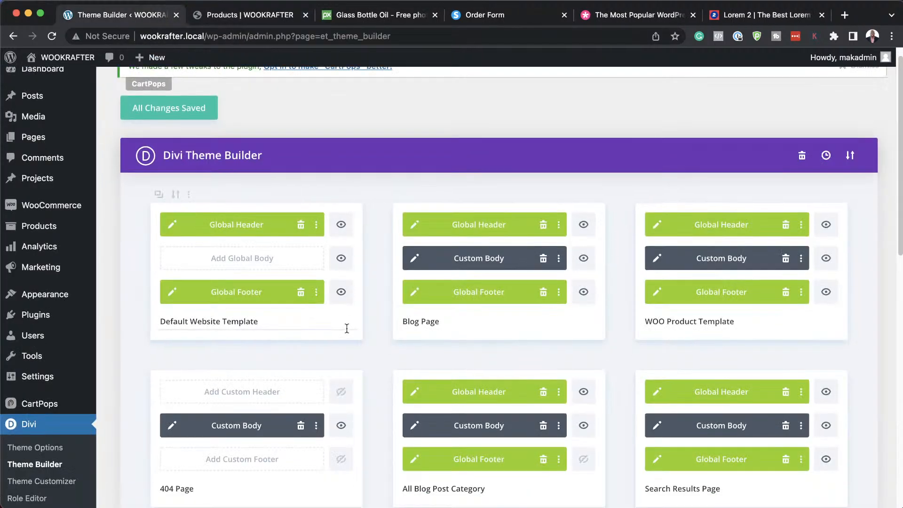
scroll(346, 329, "down", 4)
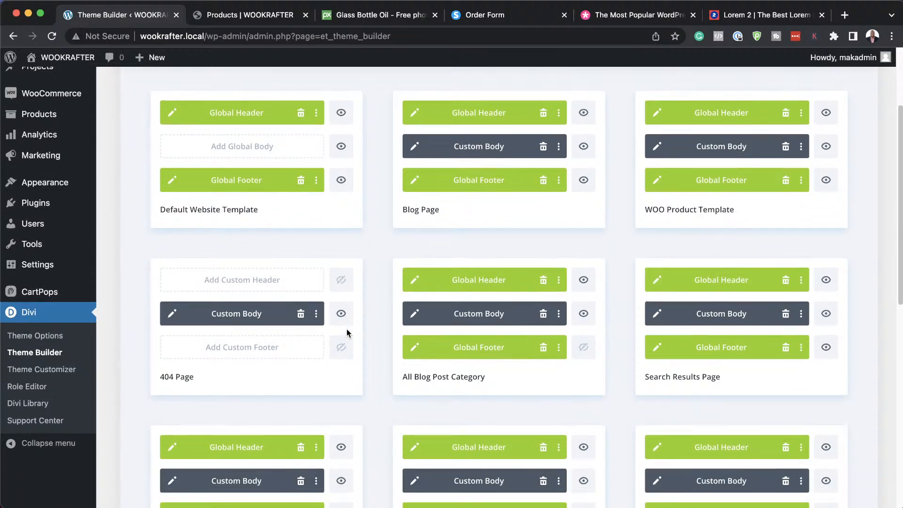
scroll(347, 332, "down", 7)
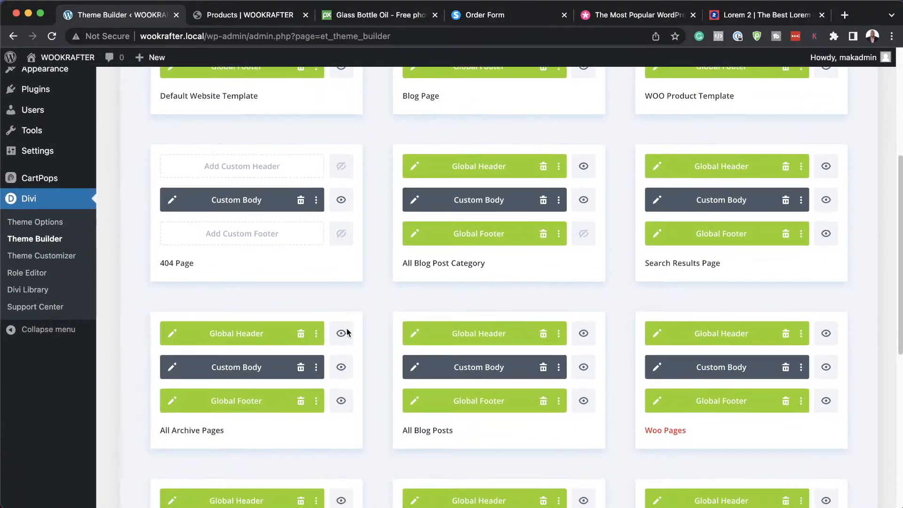
scroll(347, 333, "down", 6)
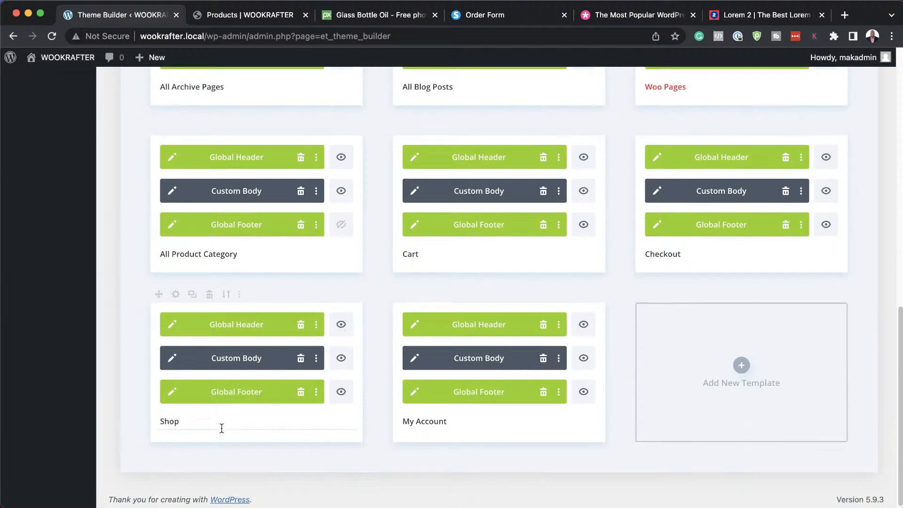
Edit the Shop template's Custom Body layout via its pencil icon.
left_click(172, 359)
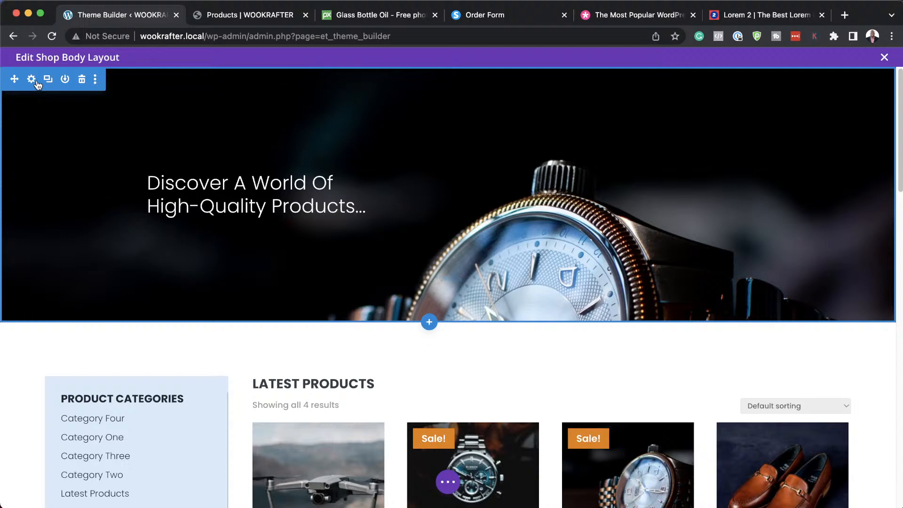
Swap the hero section's watch background image for the makeup-brushes photo and save.
left_click(32, 79)
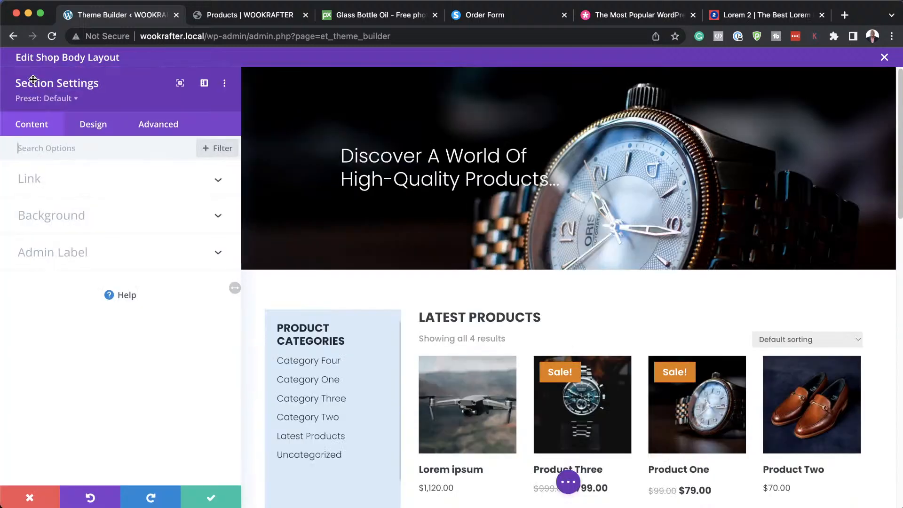
left_click(94, 223)
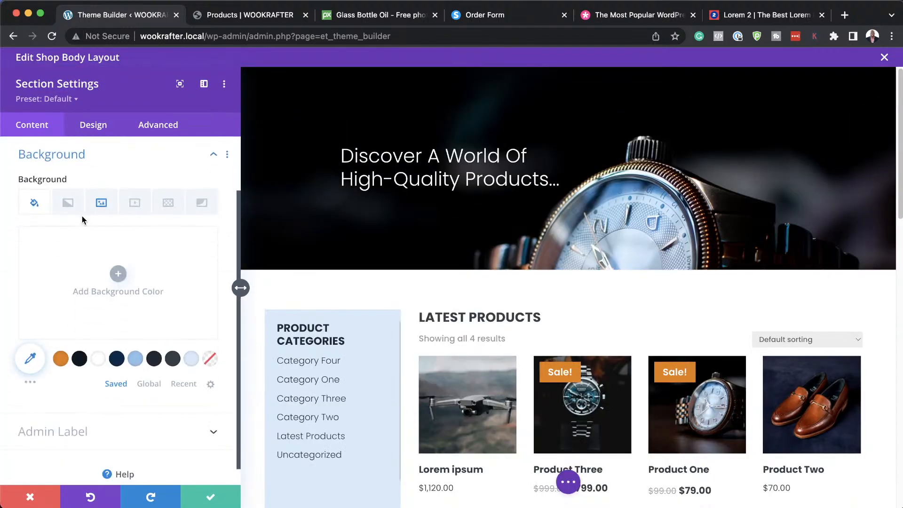
left_click(115, 213)
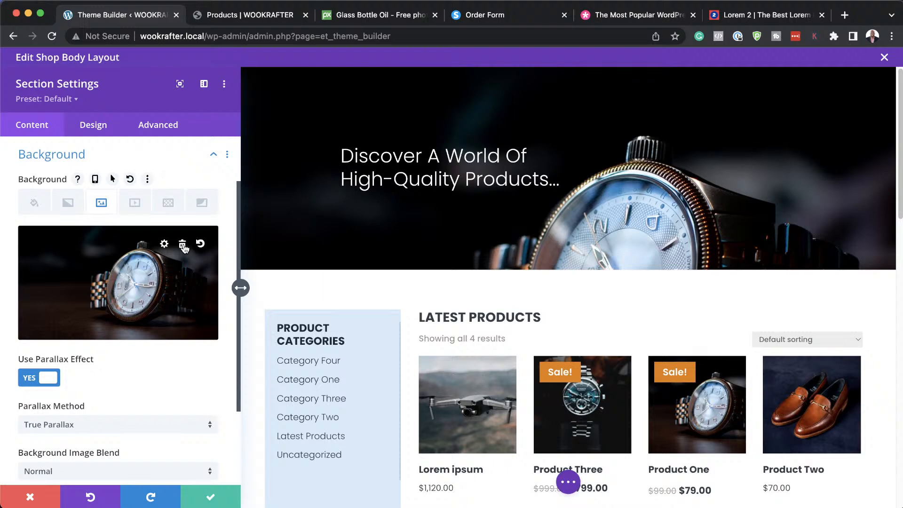
left_click(183, 245)
left_click(119, 274)
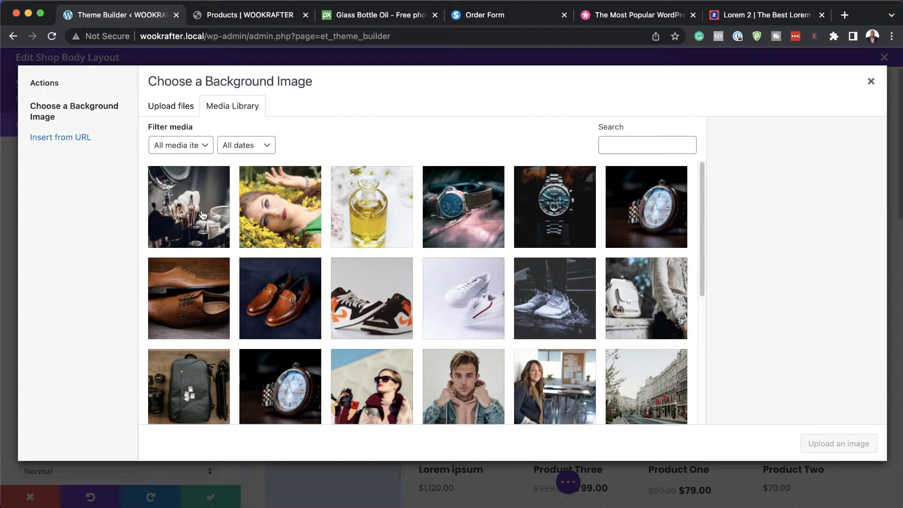
left_click(203, 215)
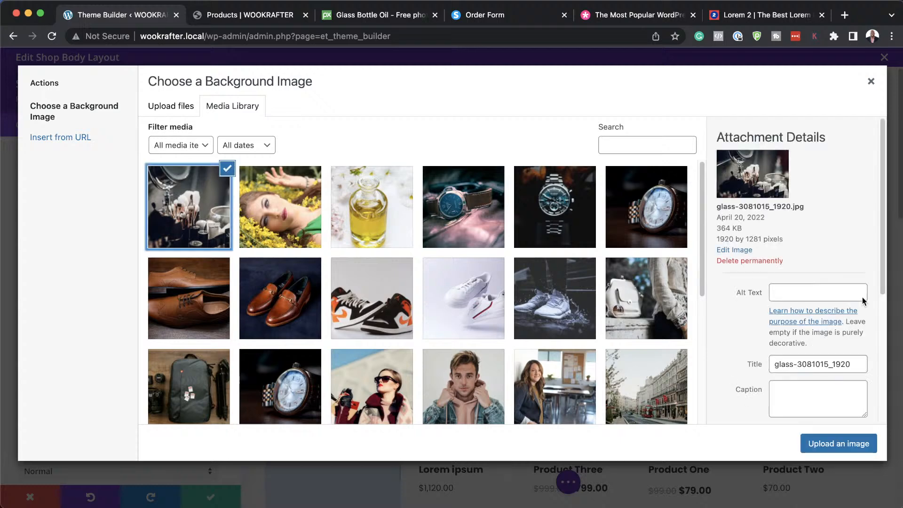
left_click(849, 450)
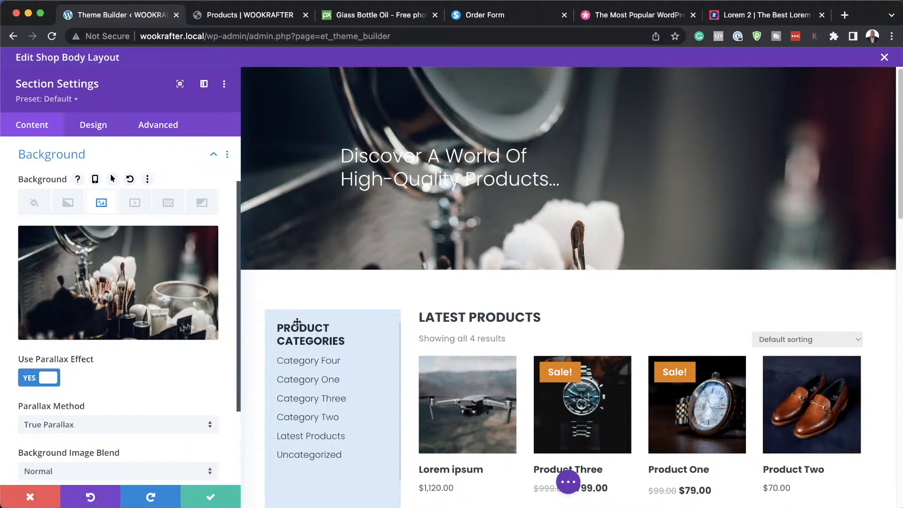
left_click(210, 495)
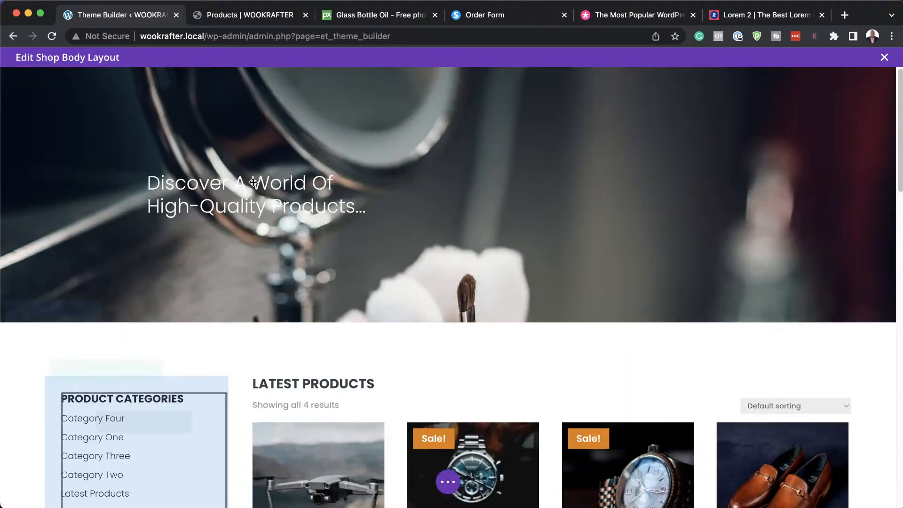
Set the hero background image to Use Parallax Effect NO and Bottom Center position, then save.
scroll(528, 214, "down", 4)
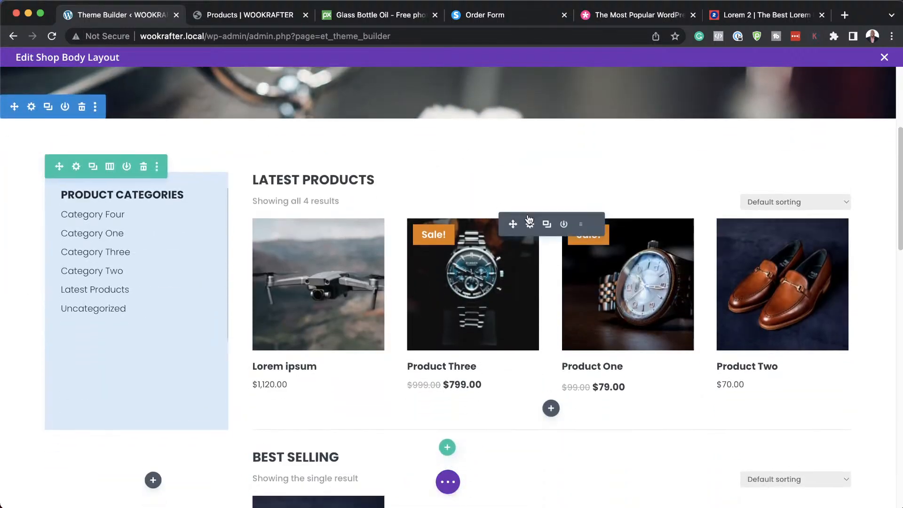
scroll(528, 217, "up", 5)
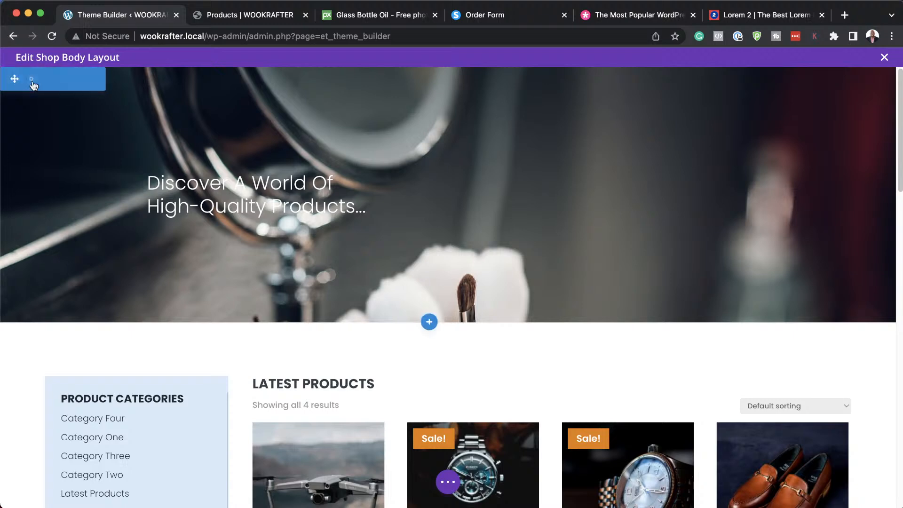
left_click(31, 81)
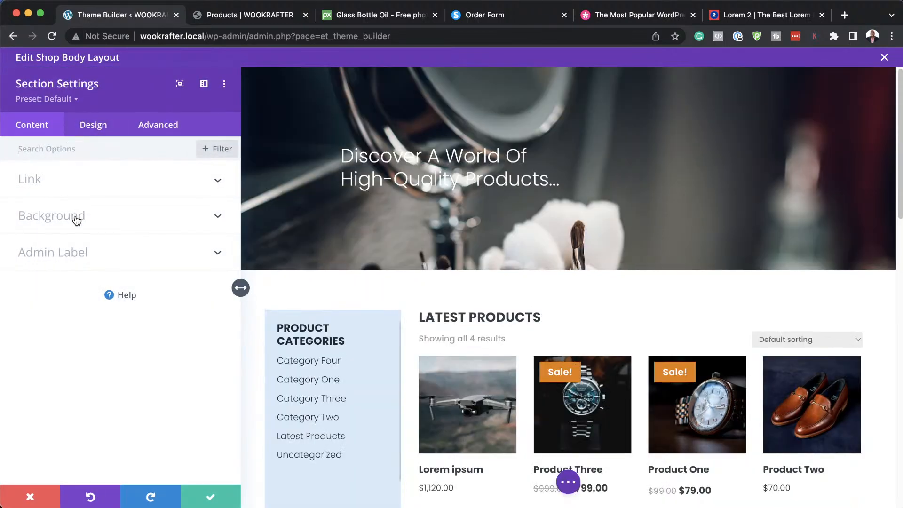
left_click(76, 220)
left_click(100, 204)
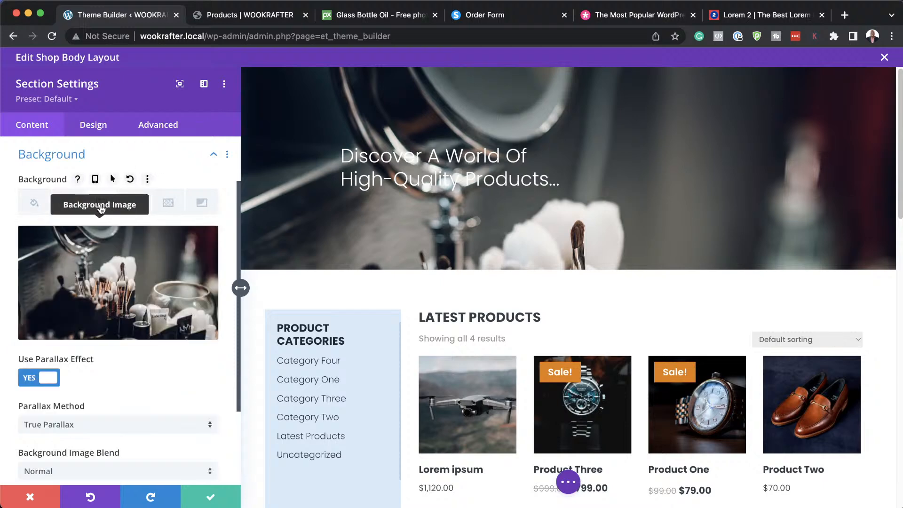
scroll(163, 366, "down", 3)
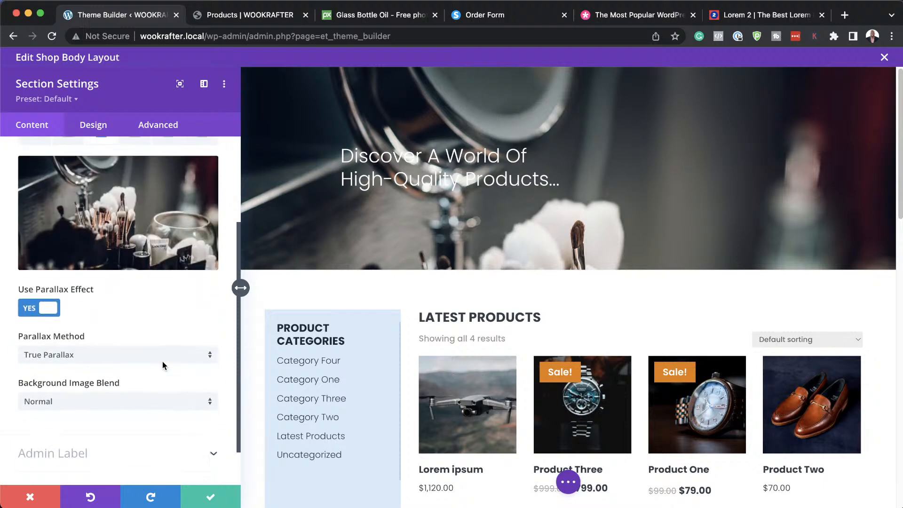
scroll(162, 365, "down", 1)
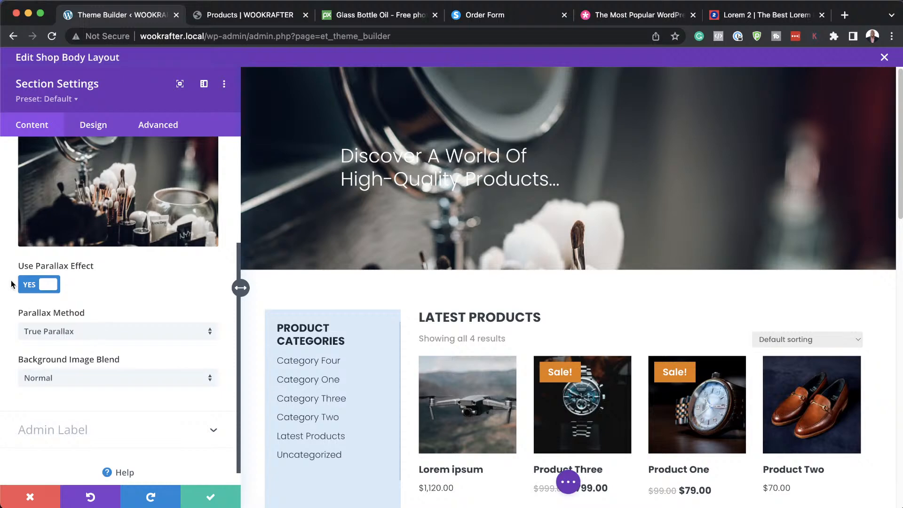
left_click(29, 286)
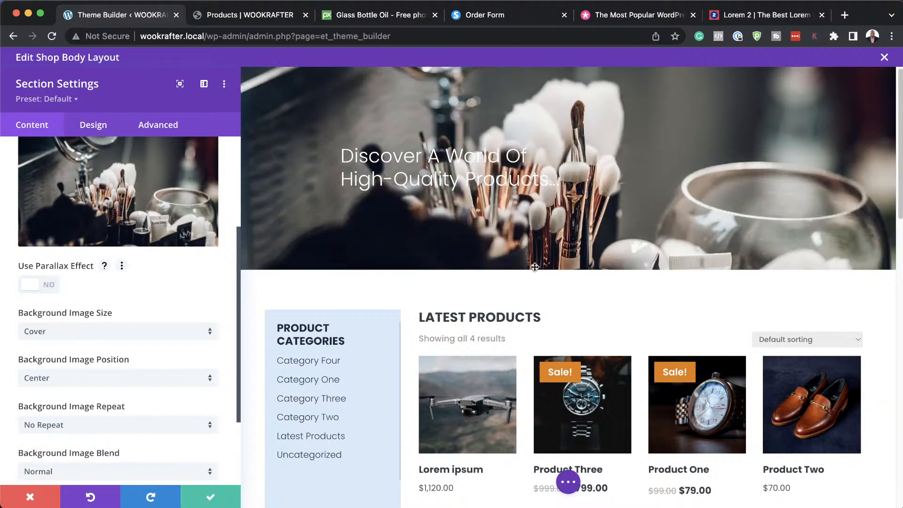
scroll(94, 395, "down", 2)
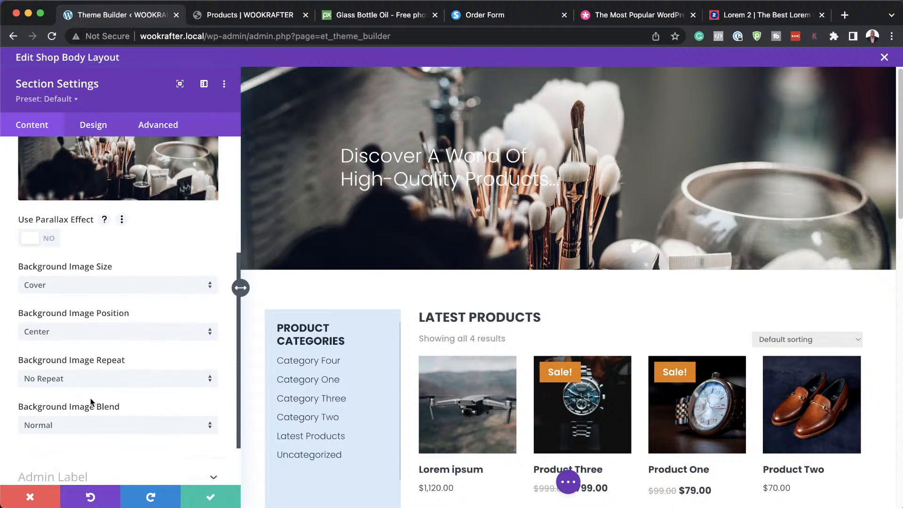
left_click(69, 335)
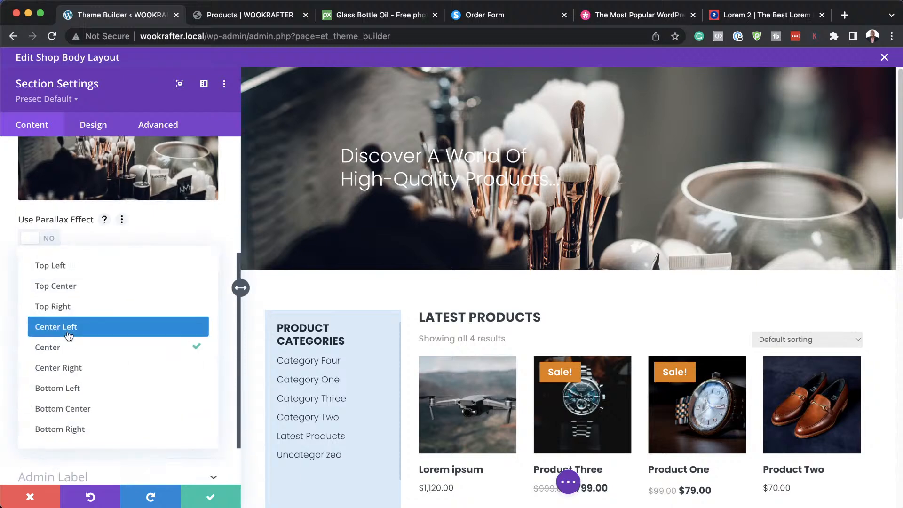
left_click(96, 409)
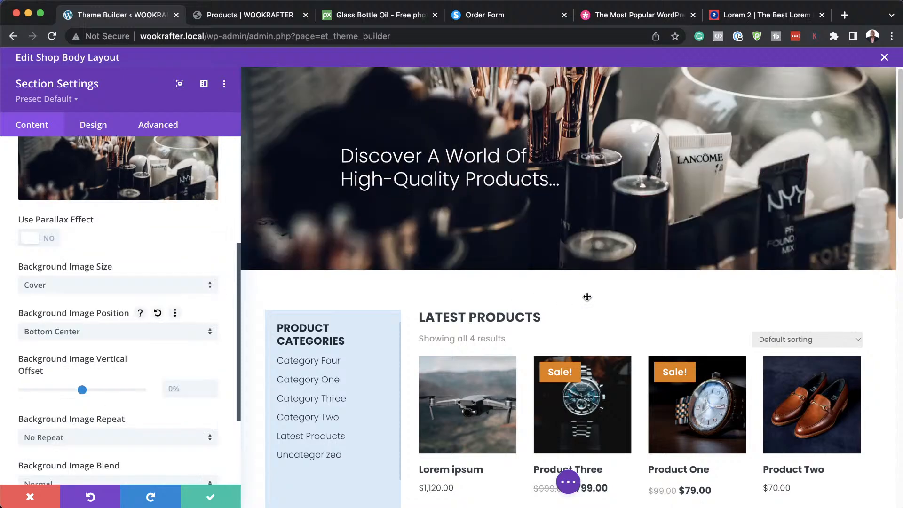
left_click(209, 500)
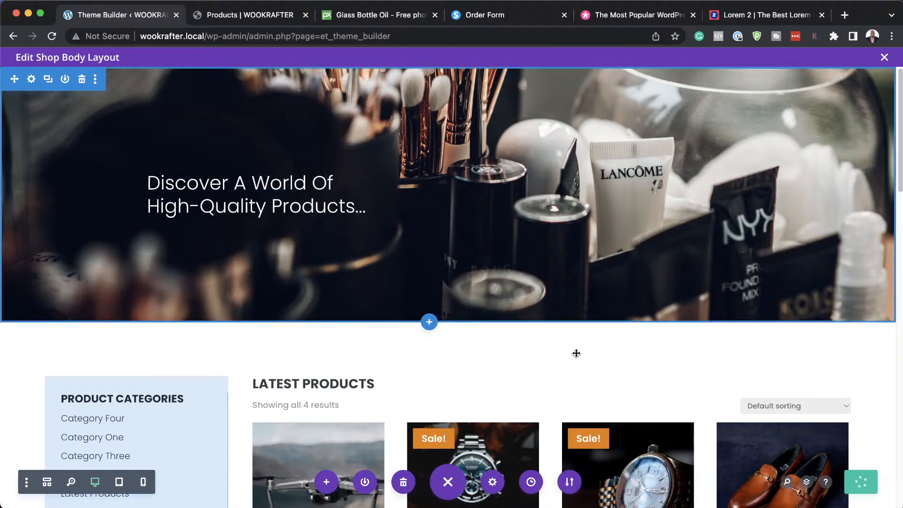
Review the edited Shop body layout, then exit its editor.
scroll(574, 353, "down", 3)
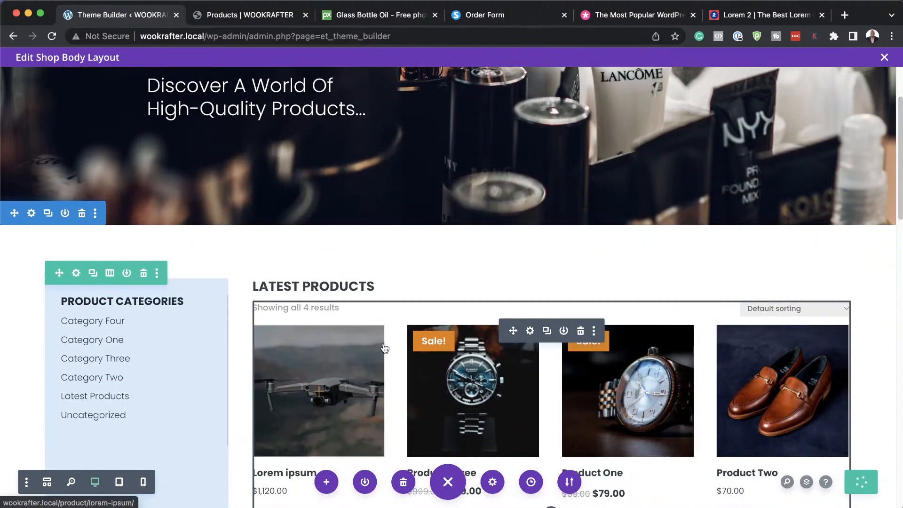
scroll(551, 358, "down", 2)
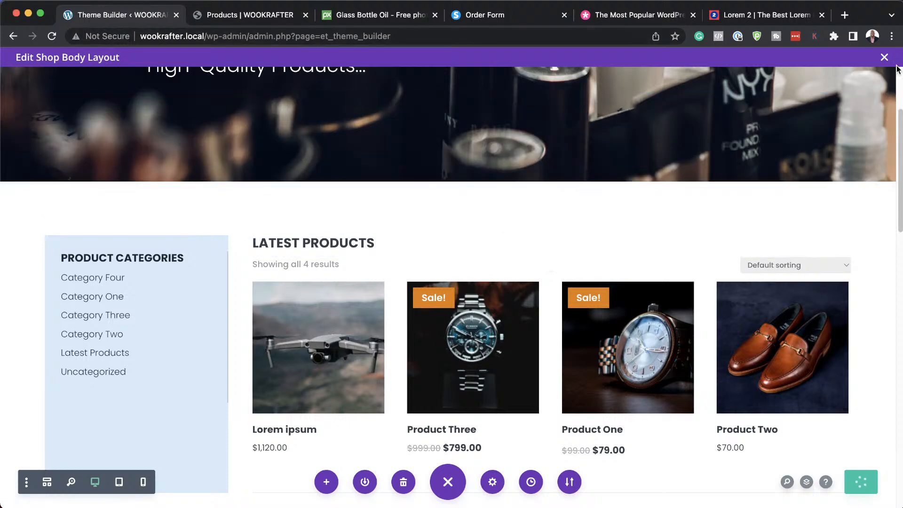
left_click(884, 56)
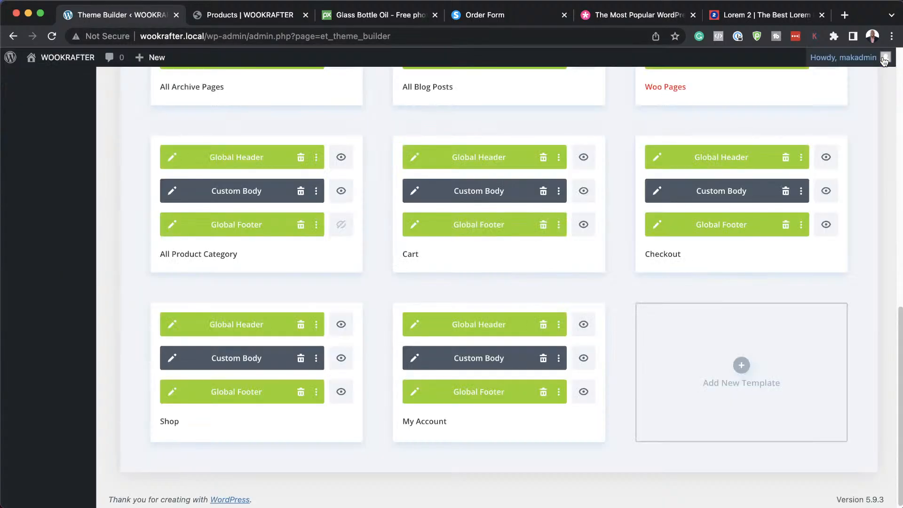
Reload the live Products | WOOKRAFTER shop page and check the updated hero.
left_click(260, 16)
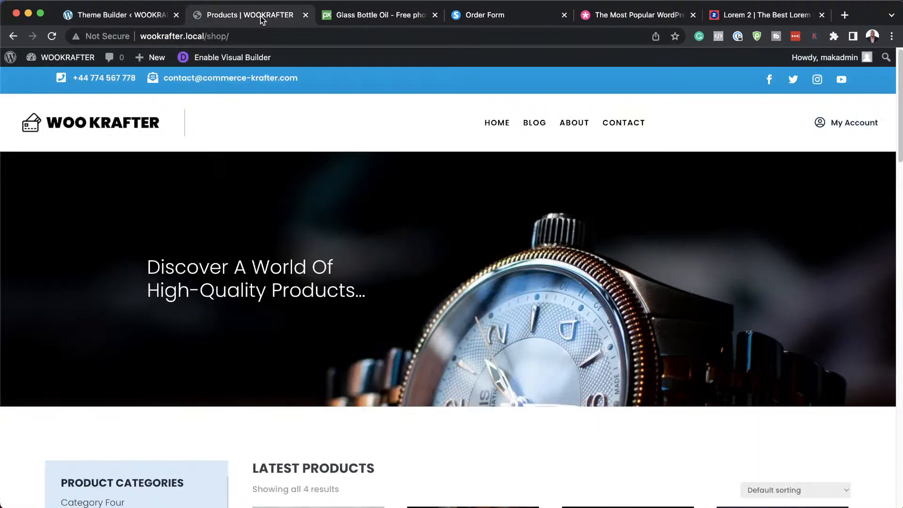
left_click(51, 37)
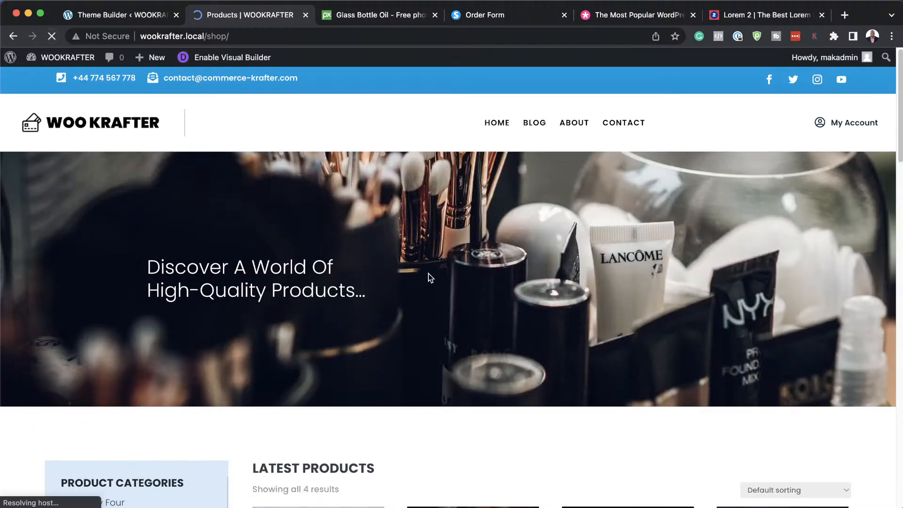
scroll(532, 325, "down", 10)
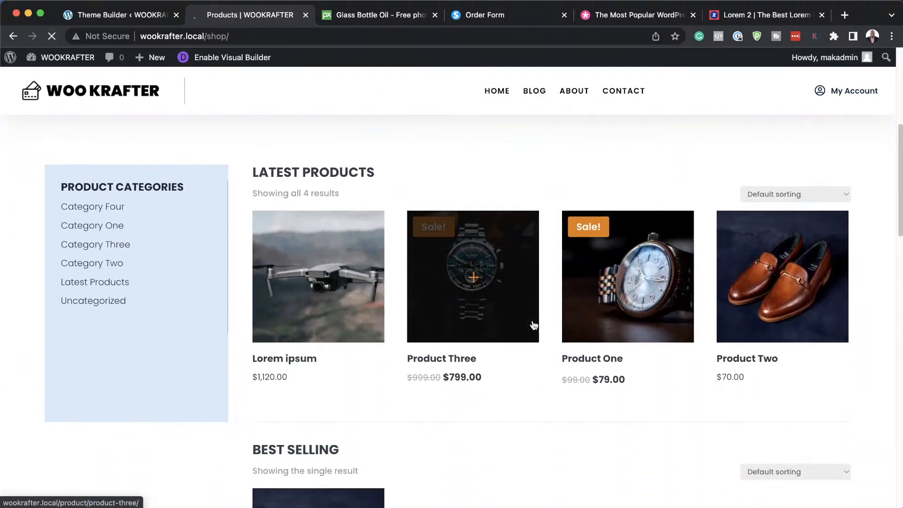
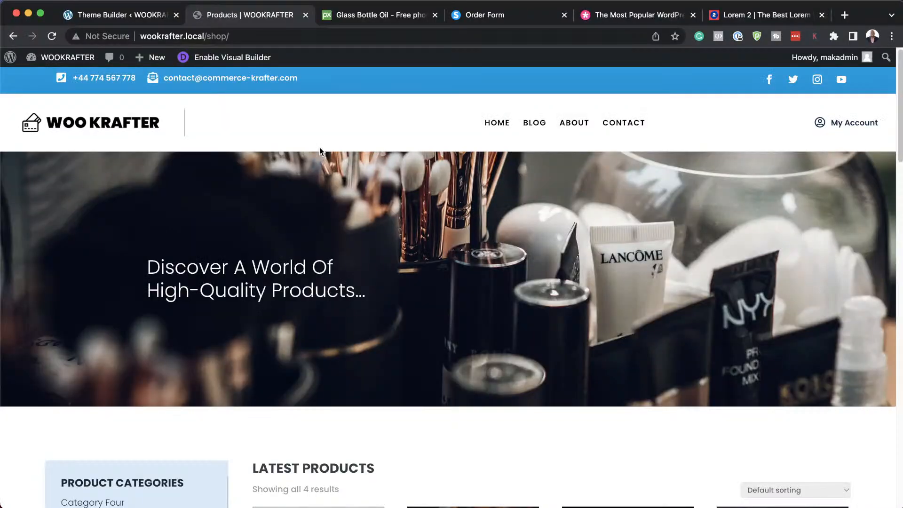
Back in the admin, open All Products and move Lorem ipsum to the Trash.
scroll(437, 320, "down", 8)
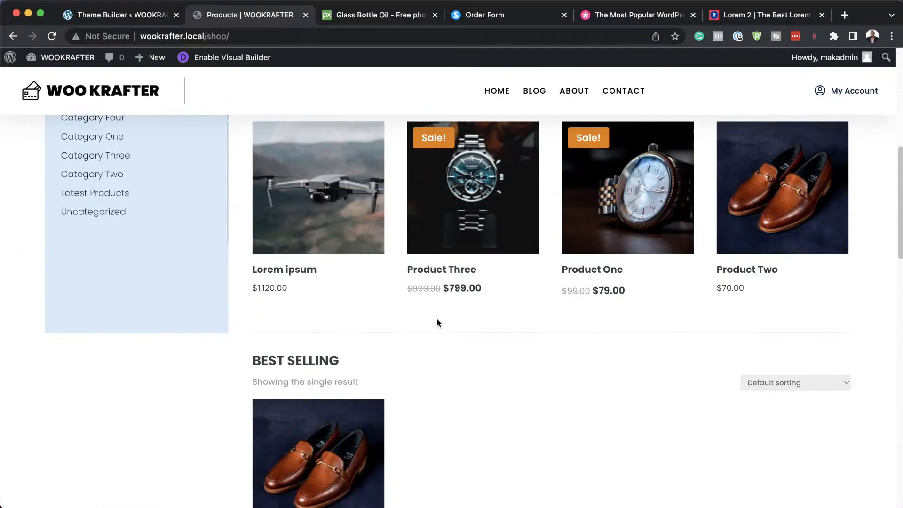
scroll(437, 323, "up", 2)
scroll(437, 323, "up", 1)
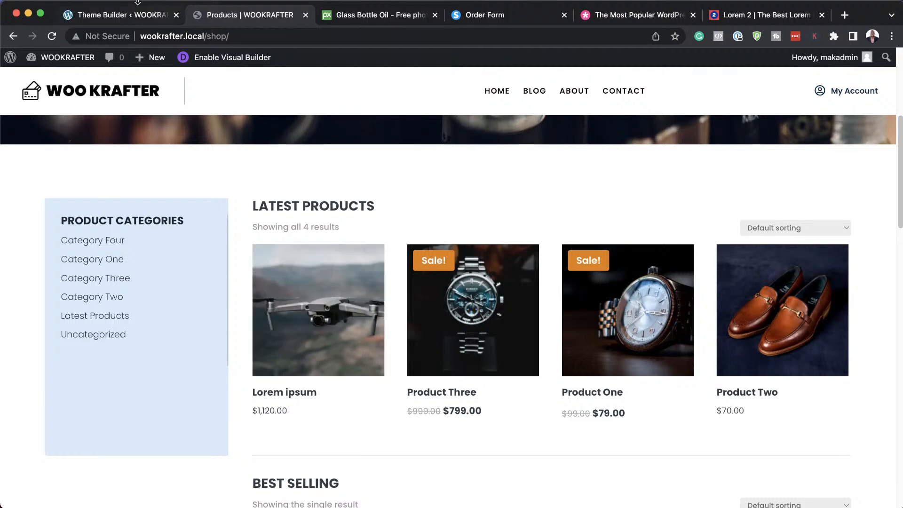
left_click(119, 16)
scroll(153, 207, "up", 15)
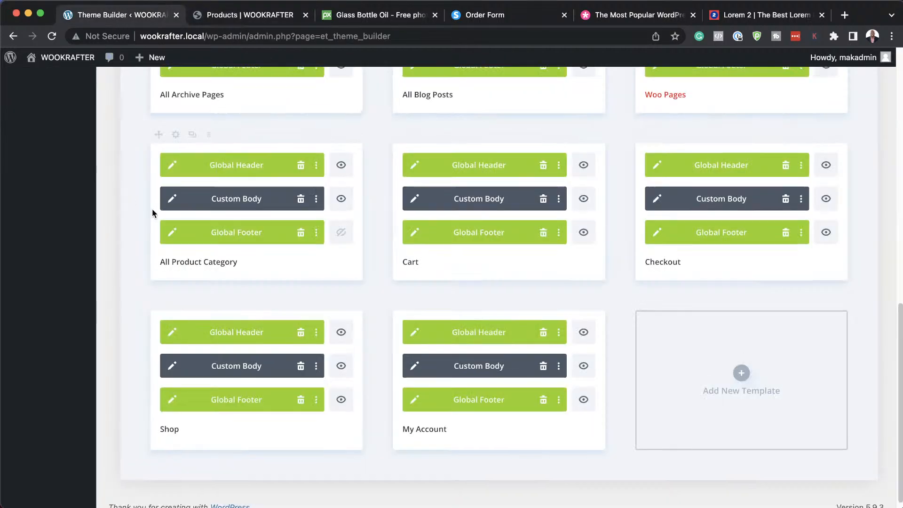
scroll(153, 205, "up", 2)
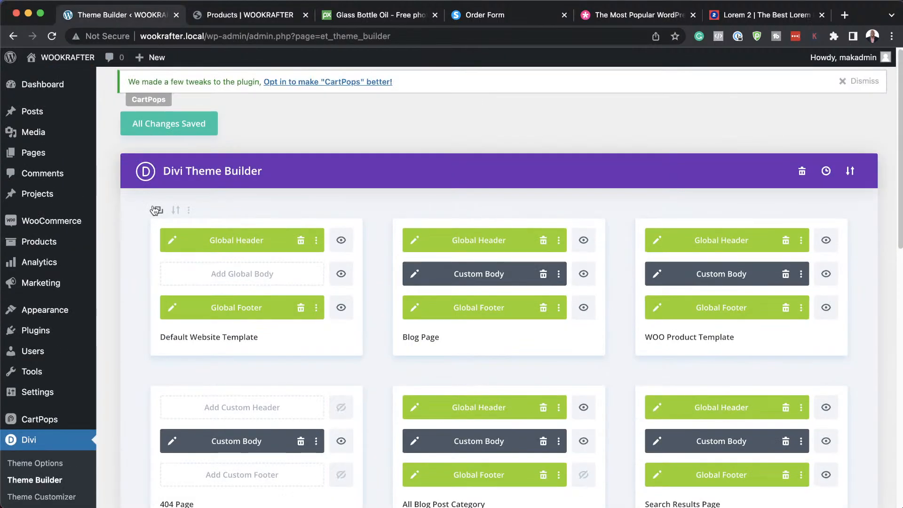
mouse_move(40, 132)
mouse_move(37, 154)
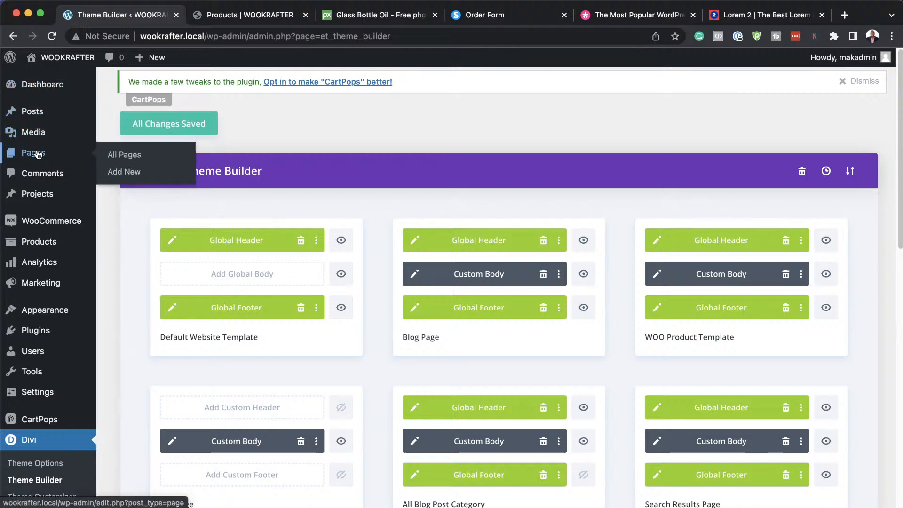
mouse_move(42, 243)
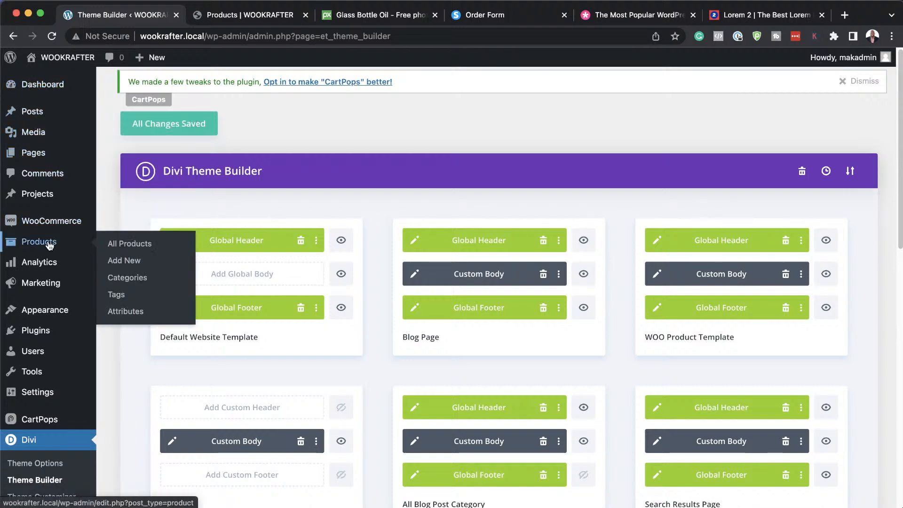
left_click(130, 243)
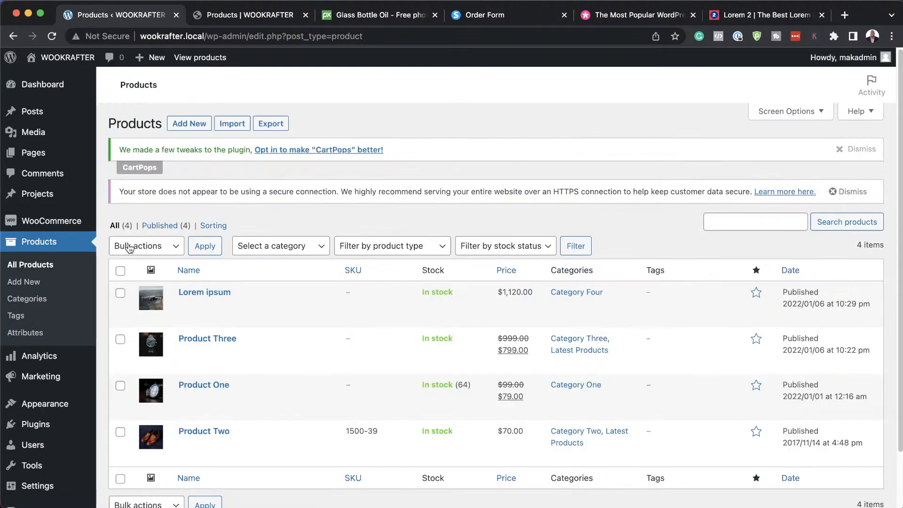
scroll(311, 333, "down", 1)
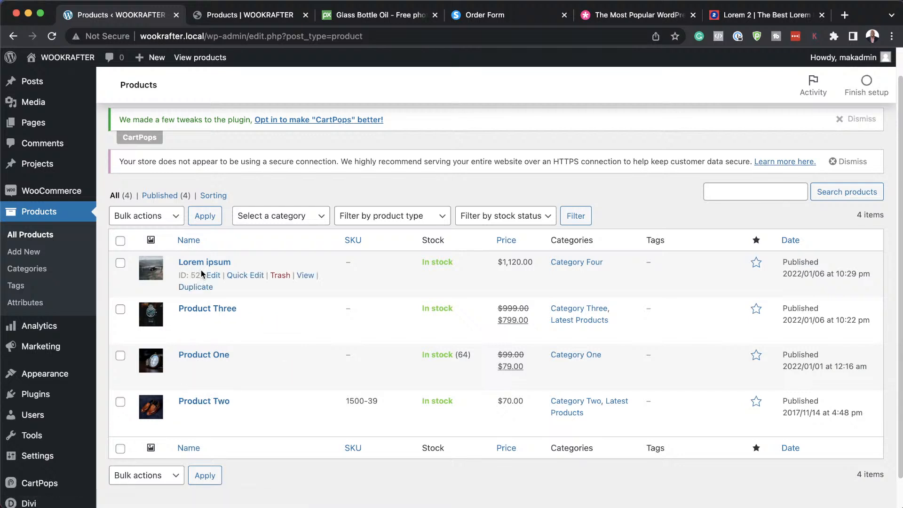
left_click(281, 275)
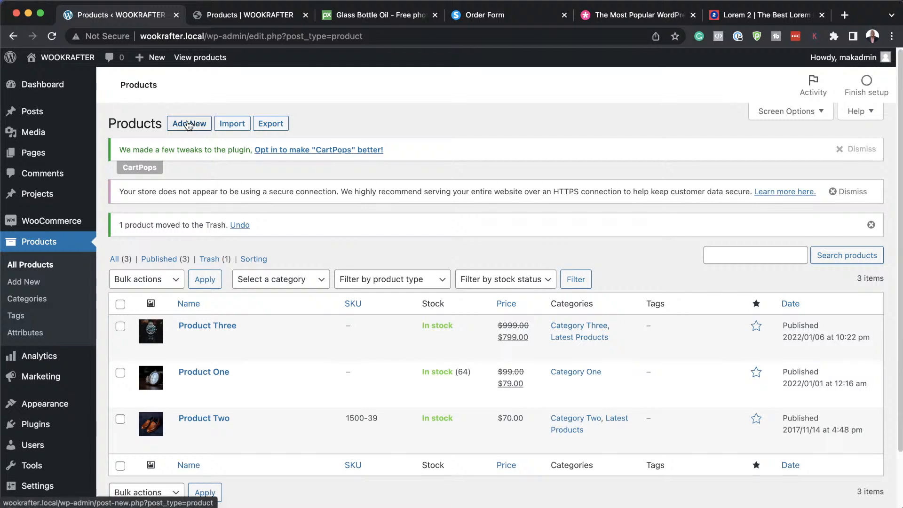
Add a new product named My New Product and paste placeholder text as its description.
left_click(186, 129)
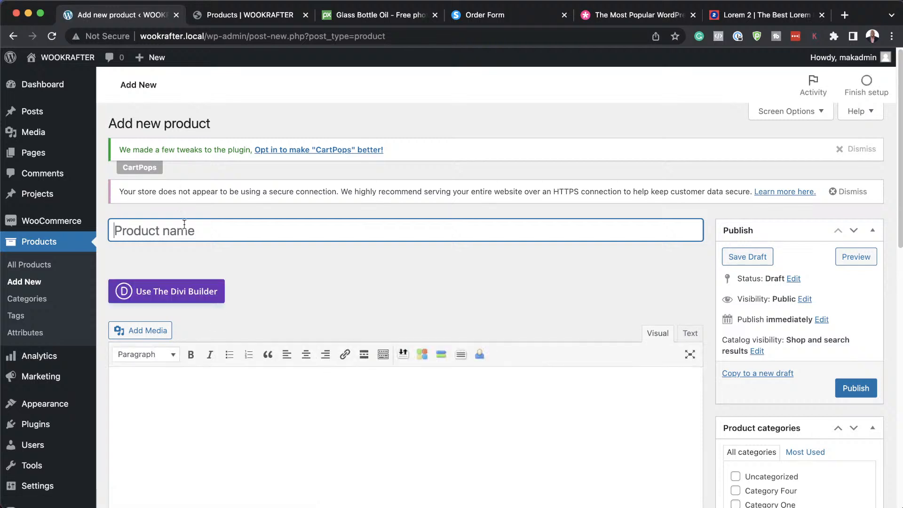
type("My New")
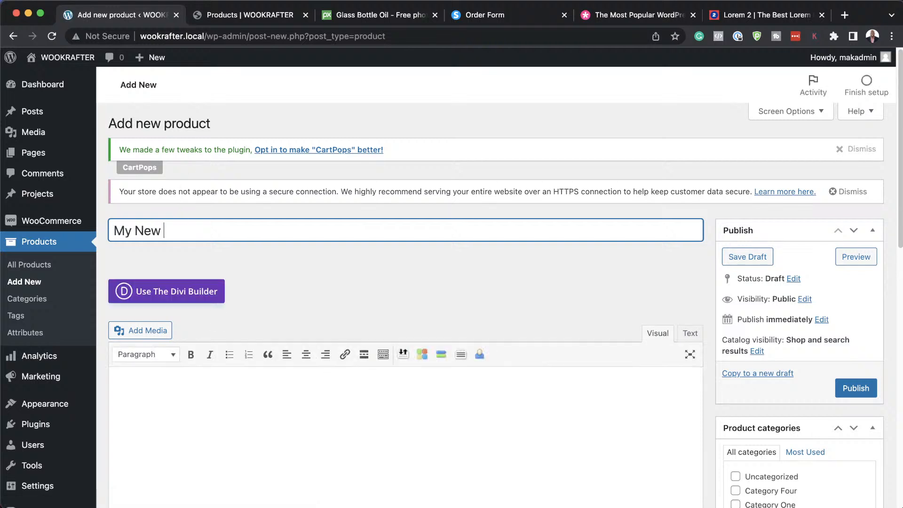
type(" Product")
left_click(147, 382)
type("Lorem ipsum dolor sit amet, consectetuer adipiscing elit. Donec odio. Quisque volutpat mattis eros. Nullam malesuada erat ut turpis. Suspendisse urna nibh, viverra non, semper suscipit, posuere a, pede.  Donec nec justo eget felis facilisis fermentum. Aliquam porttitor mauris sit amet orci. Aenean dignissim pellentesque felis.  Morbi in sem quis dui placerat ornare. Pellentesque odio nisi, euismod in, pharetra a, ultricies in, diam. Sed arcu. Cras consequat.  Praesent dapibus, neque id cursus faucibus, tortor neque egestas auguae, eu vulputate magna eros eu erat. Aliquam erat volutpat. Nam dui mi, tincidunt quis, accumsan porttitor, facilisis luctus, metus.")
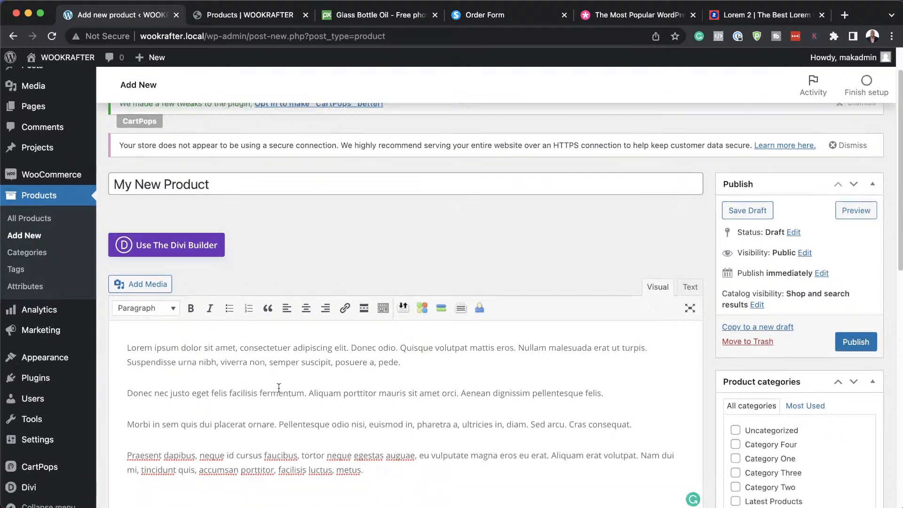
scroll(278, 388, "down", 5)
scroll(278, 388, "down", 5)
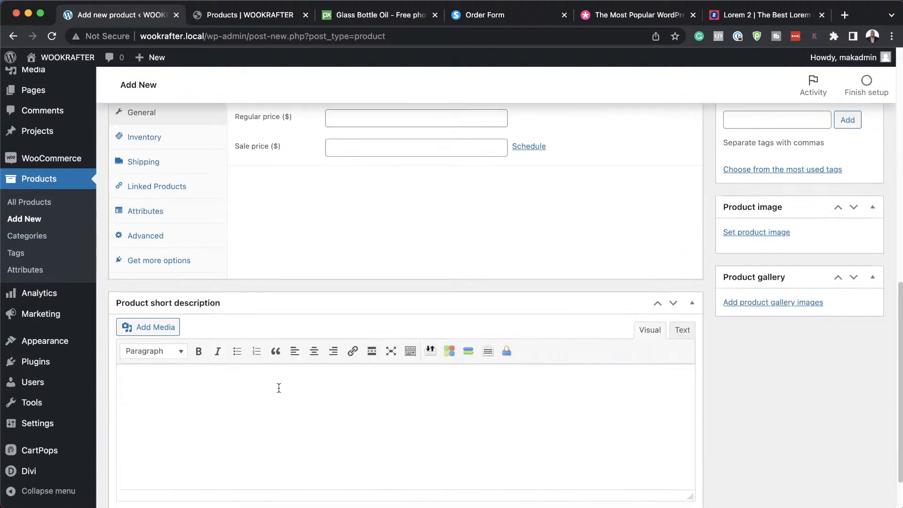
Paste Lorem ipsum into the short description and trim it to one paragraph.
left_click(168, 367)
key("super+v")
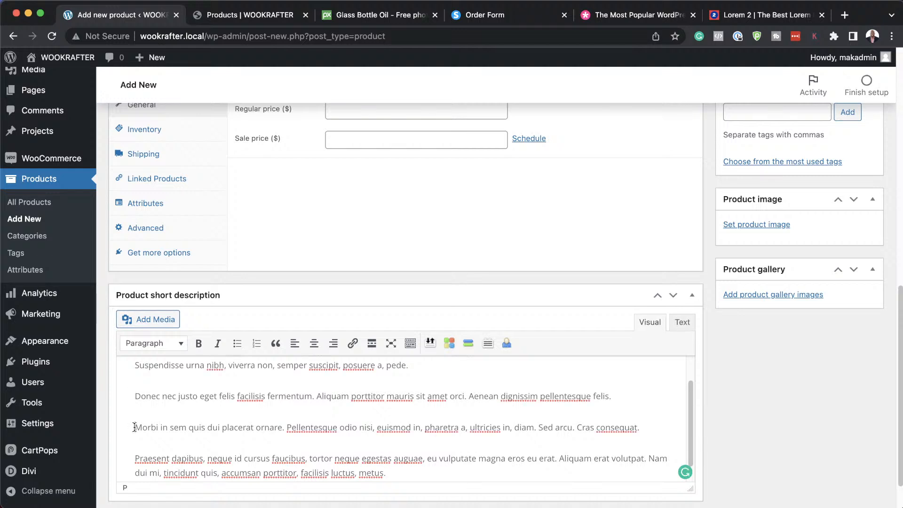
left_click_drag(134, 427, 452, 494)
key("BackSpace")
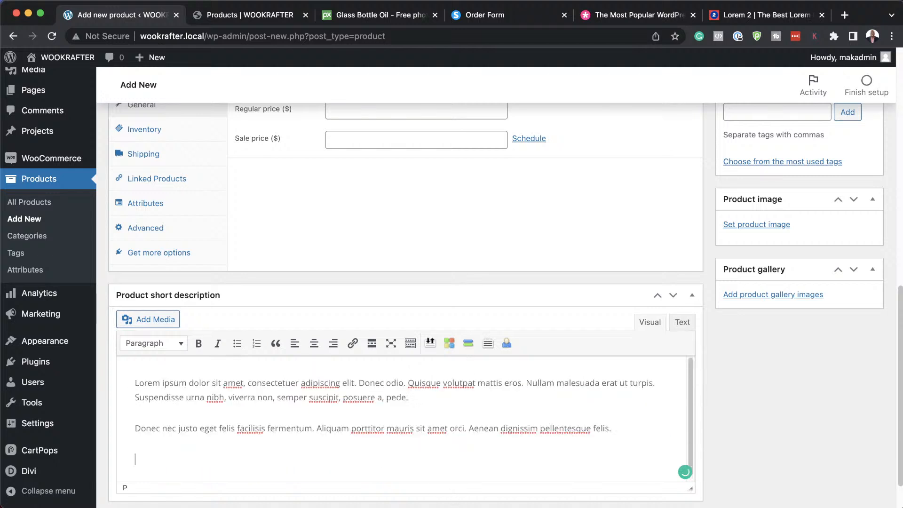
scroll(312, 415, "up", 1)
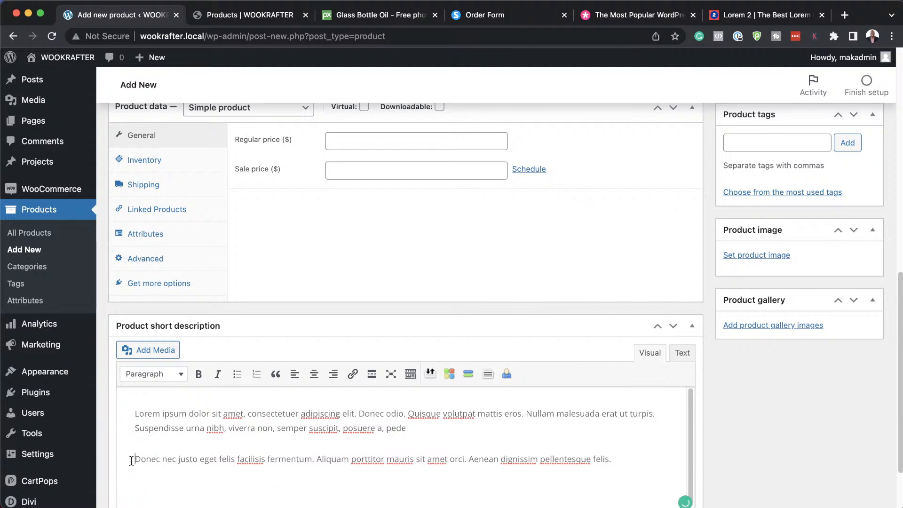
key("BackSpace")
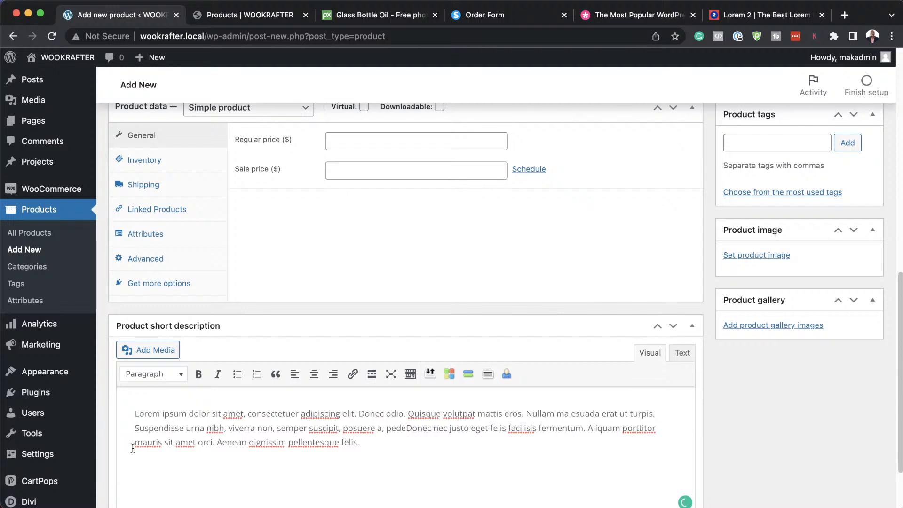
type(".")
scroll(333, 334, "up", 3)
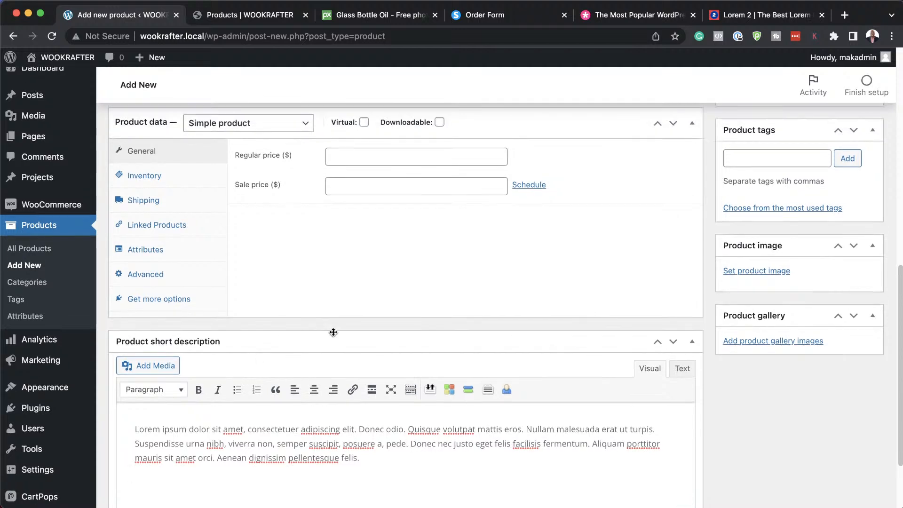
scroll(346, 319, "up", 1)
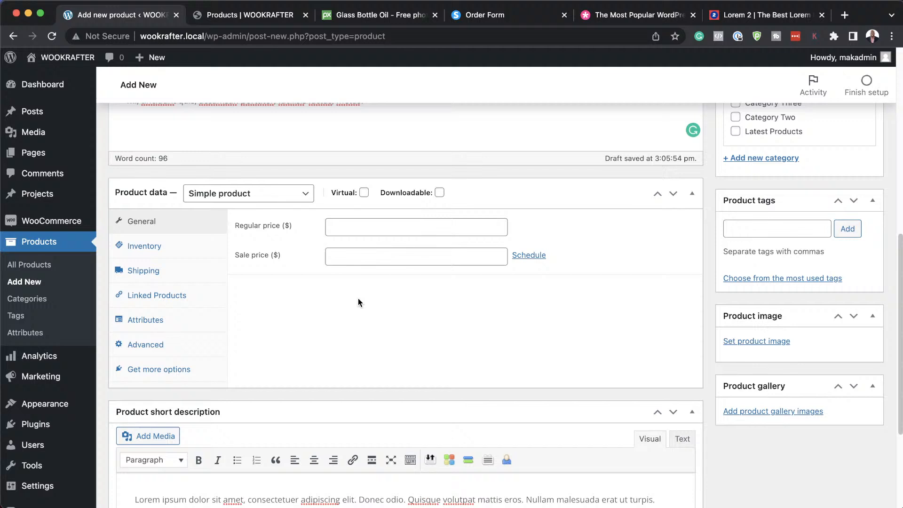
Enter a regular price of 29.99, fill the sale price and add a product tag.
left_click(396, 229)
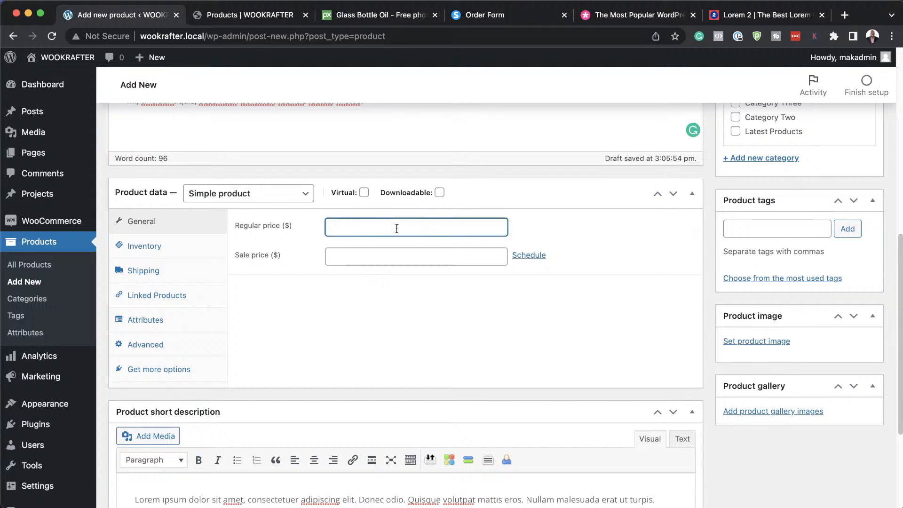
type("29.99")
left_click(353, 257)
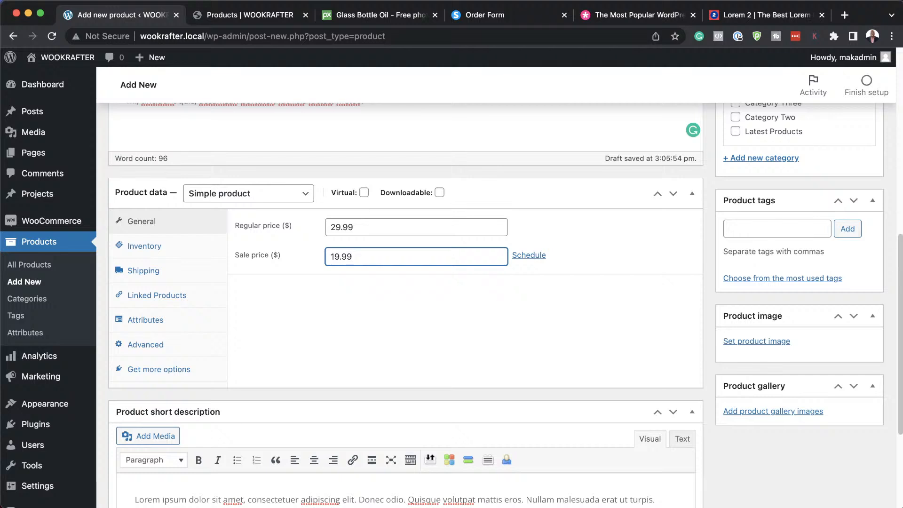
left_click(740, 231)
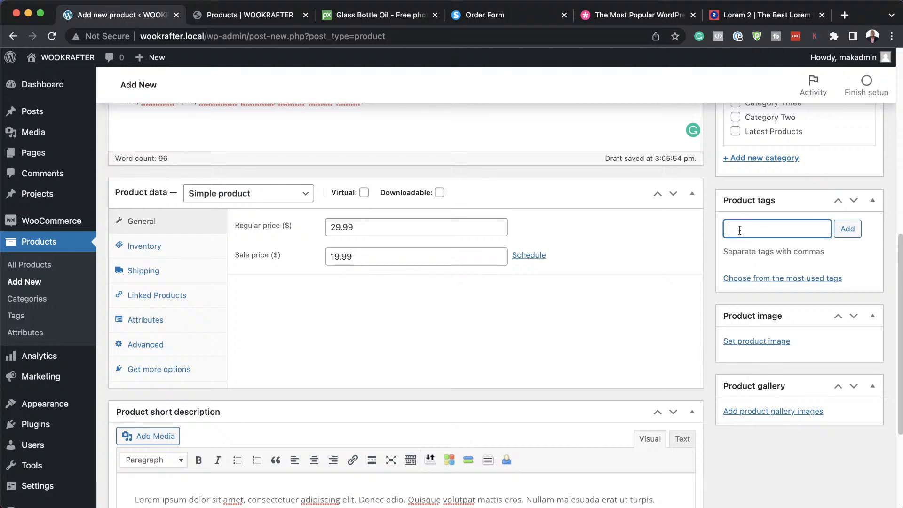
left_click(853, 232)
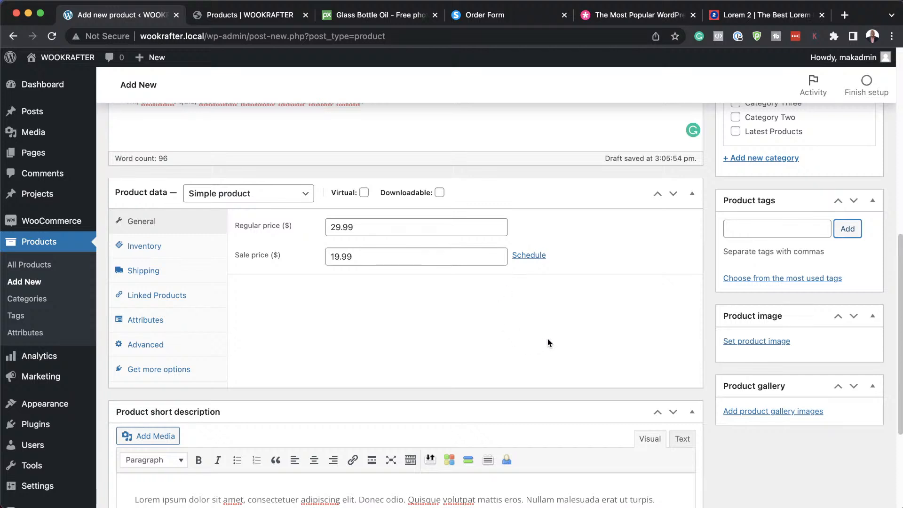
scroll(547, 338, "up", 2)
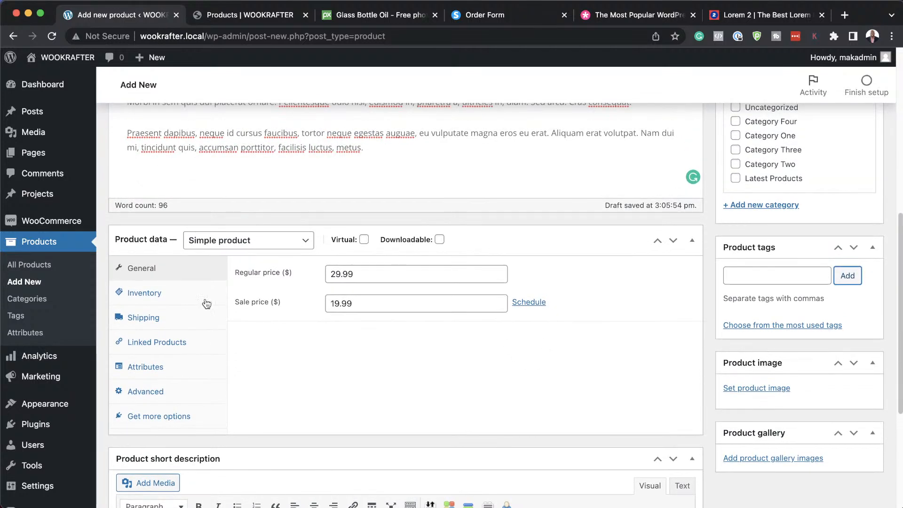
In Inventory, enable Manage stock with quantity 20 and enter SKU PR2.
left_click(170, 298)
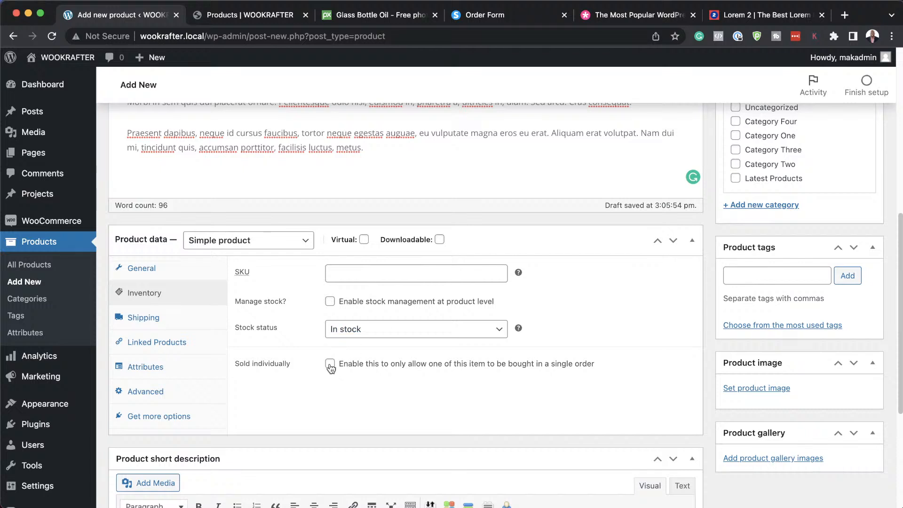
left_click(348, 300)
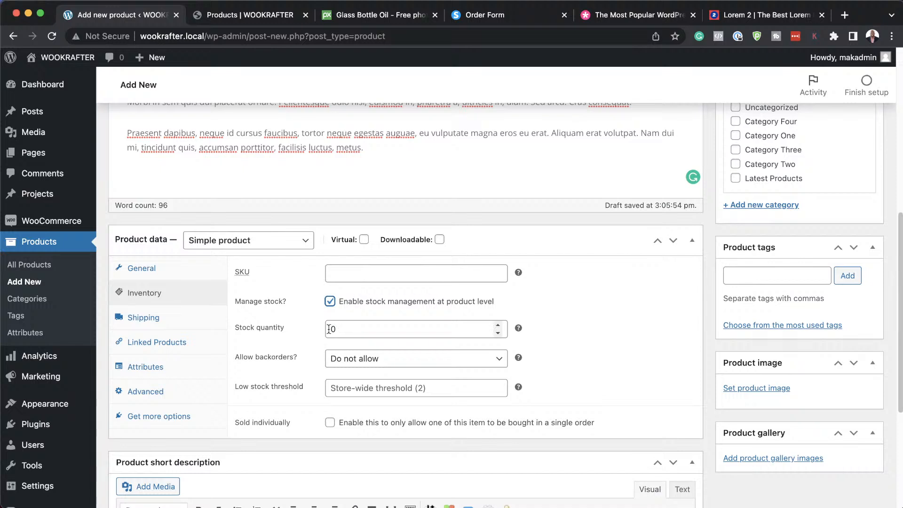
left_click(296, 330)
type("2")
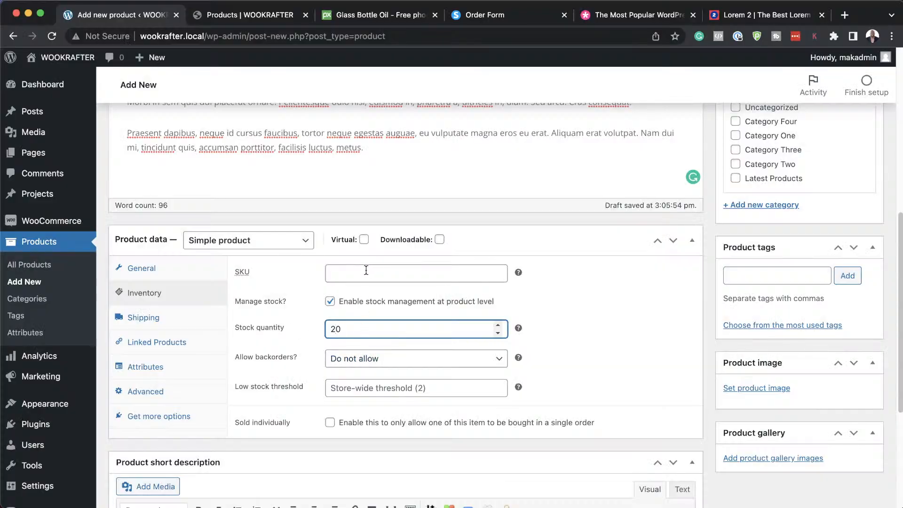
left_click(366, 271)
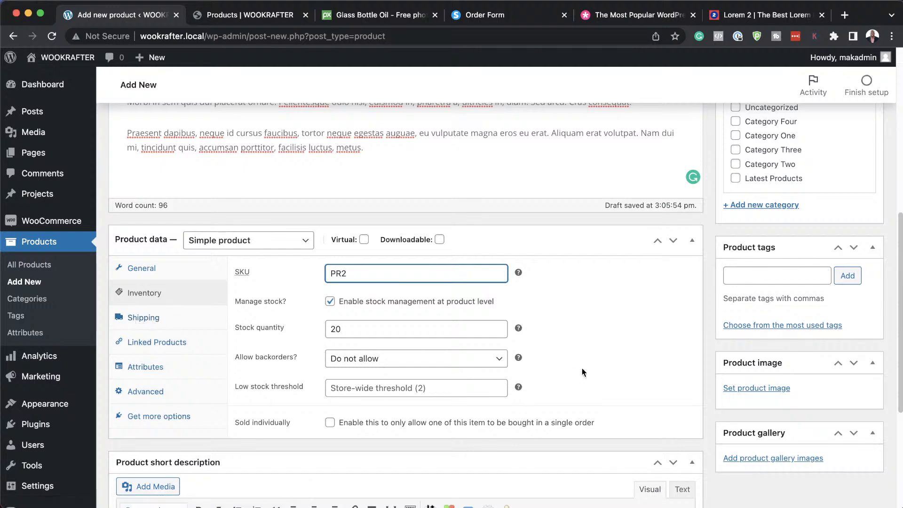
scroll(583, 371, "down", 2)
scroll(582, 372, "up", 1)
scroll(583, 371, "down", 1)
scroll(582, 371, "up", 4)
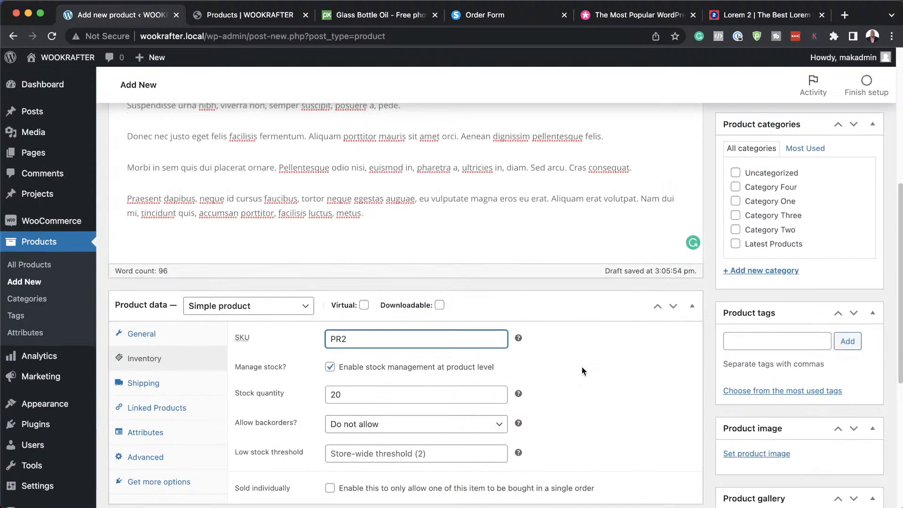
scroll(586, 364, "down", 2)
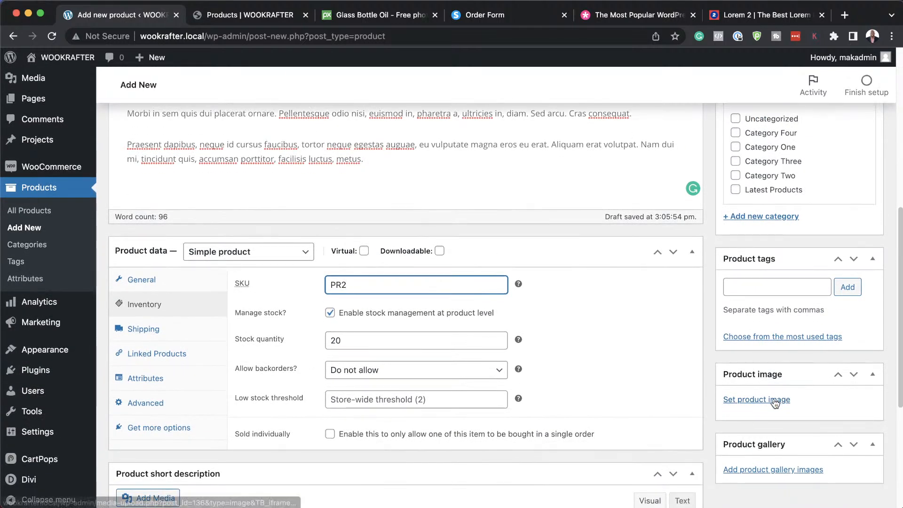
Set the glass-4108085_1280 oil-bottle photo as product image and publish My New Product.
left_click(775, 400)
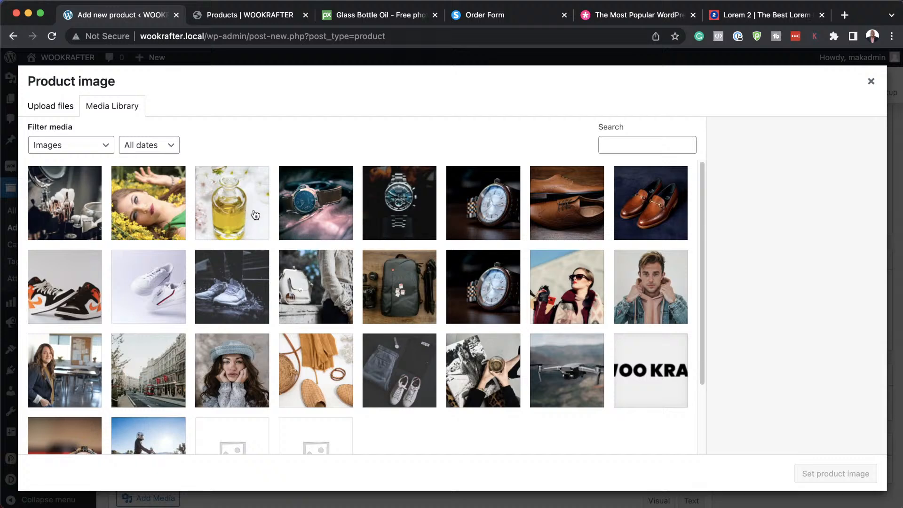
left_click(236, 214)
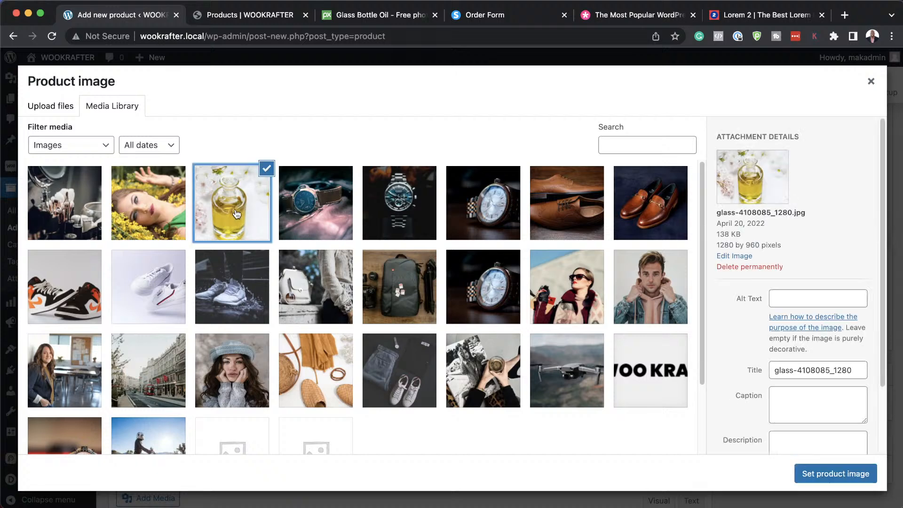
left_click(835, 473)
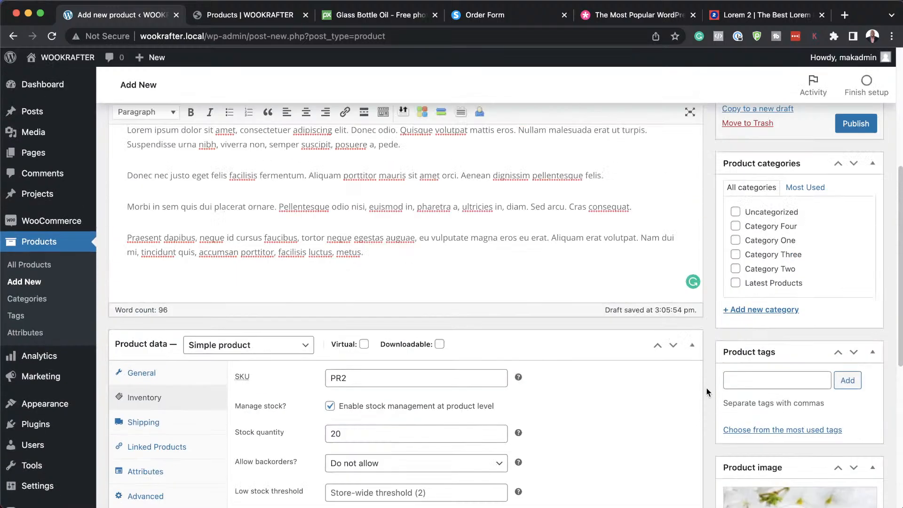
scroll(707, 392, "up", 5)
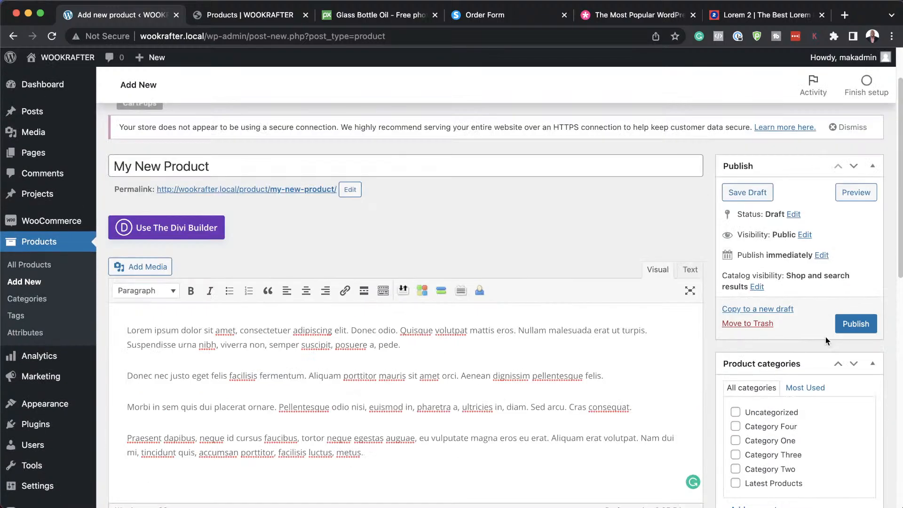
left_click(855, 324)
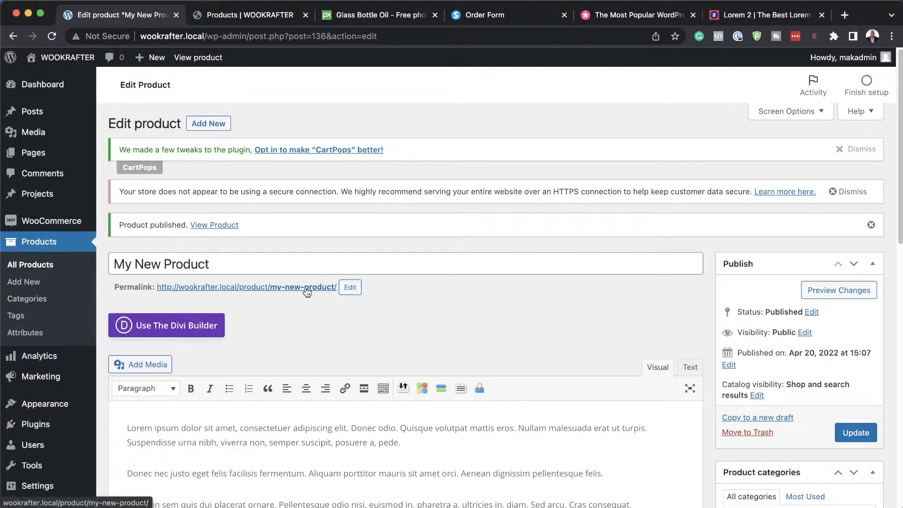
Open My New Product's live page in a new tab and check its heading.
left_click(306, 288, "super")
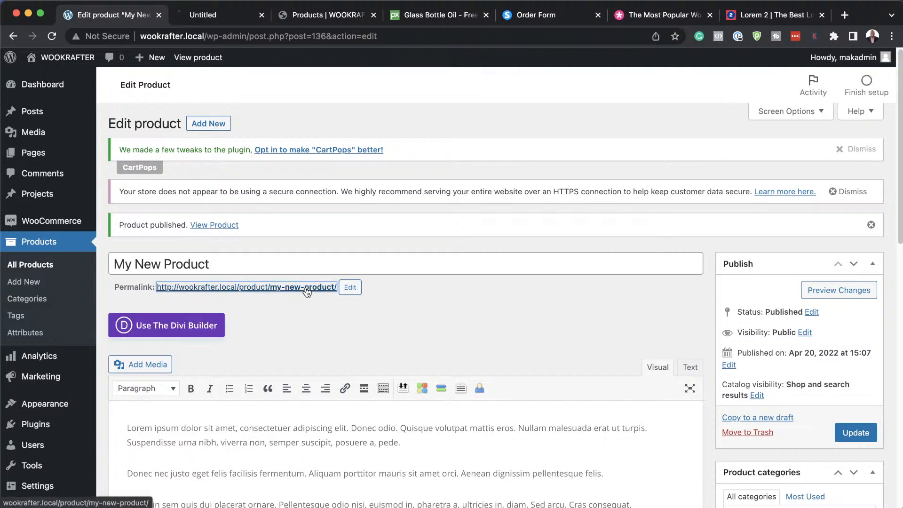
left_click(216, 16)
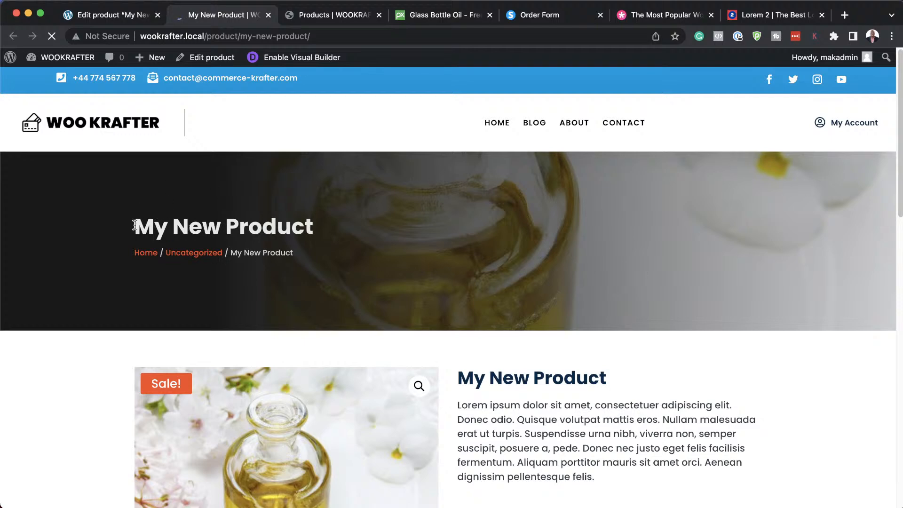
left_click_drag(134, 225, 322, 227)
left_click(310, 248)
Scroll through the product description, Sale badge, $19.99 price and 20-in-stock details.
scroll(479, 285, "down", 5)
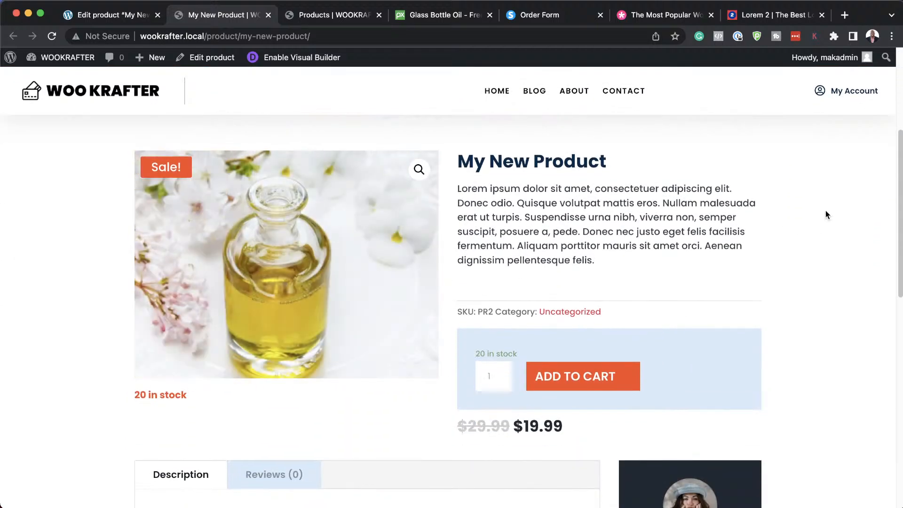
left_click_drag(459, 190, 662, 277)
scroll(763, 285, "down", 3)
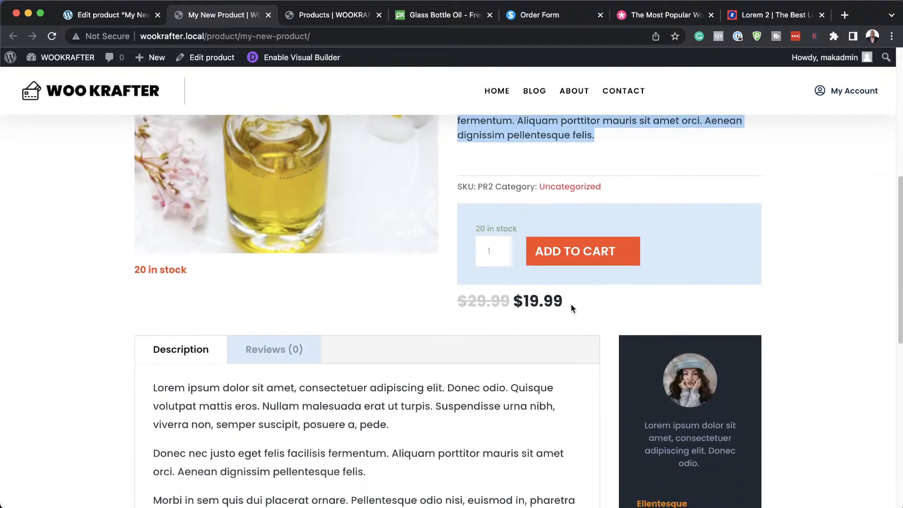
scroll(591, 314, "down", 4)
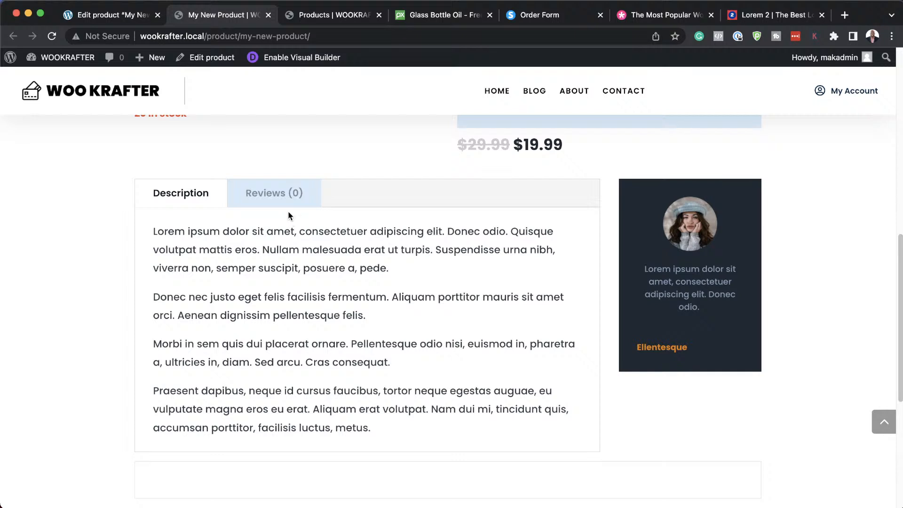
scroll(506, 339, "down", 3)
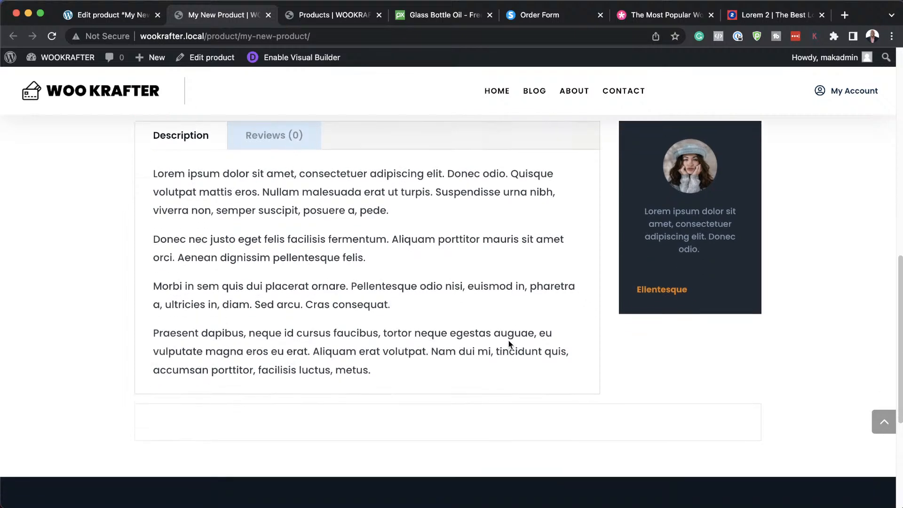
scroll(655, 336, "down", 4)
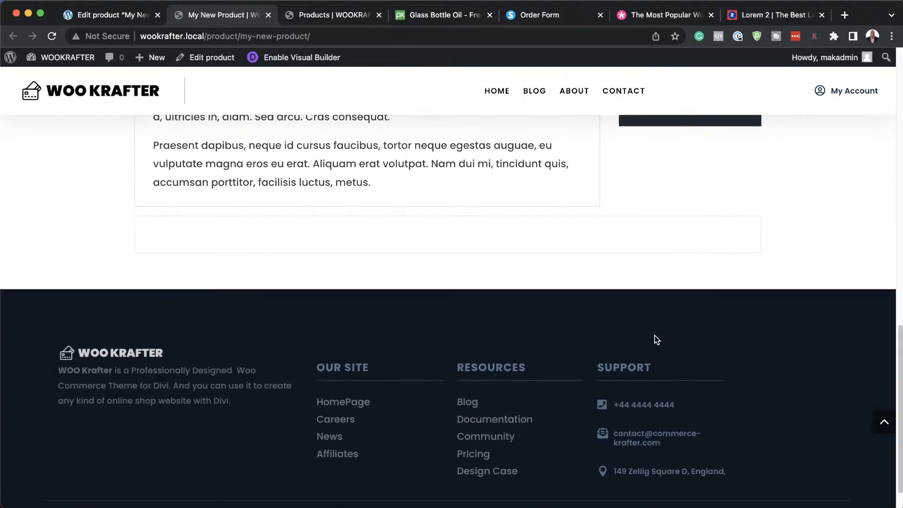
scroll(654, 335, "up", 15)
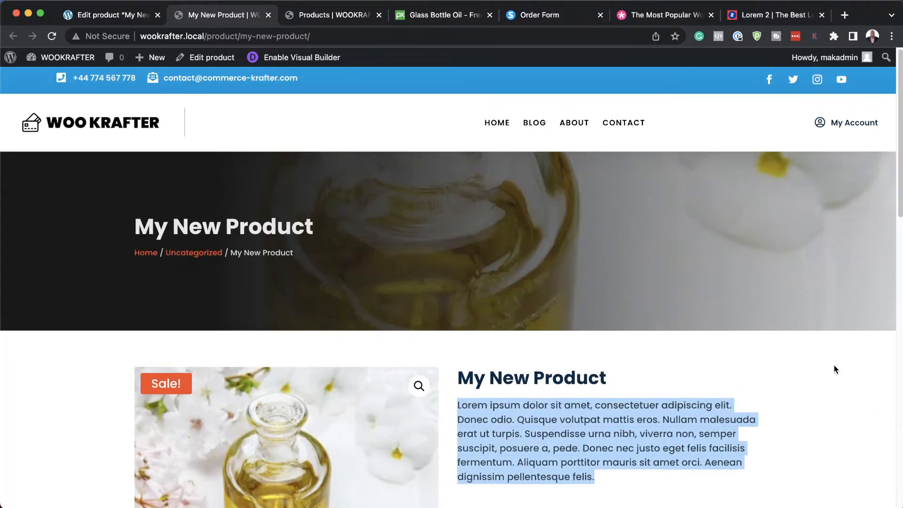
left_click(826, 378)
scroll(826, 379, "down", 4)
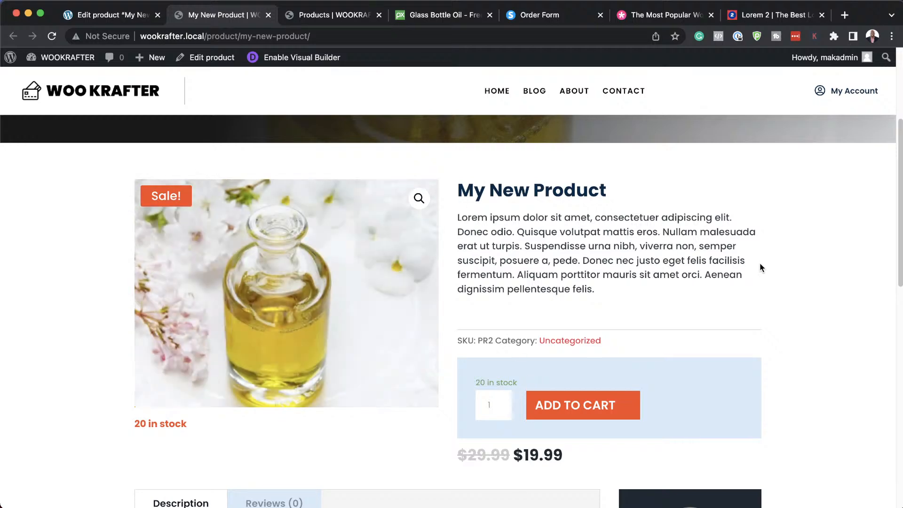
Reload the shop page so My New Product shows first among Latest Products at $19.99.
left_click(332, 13)
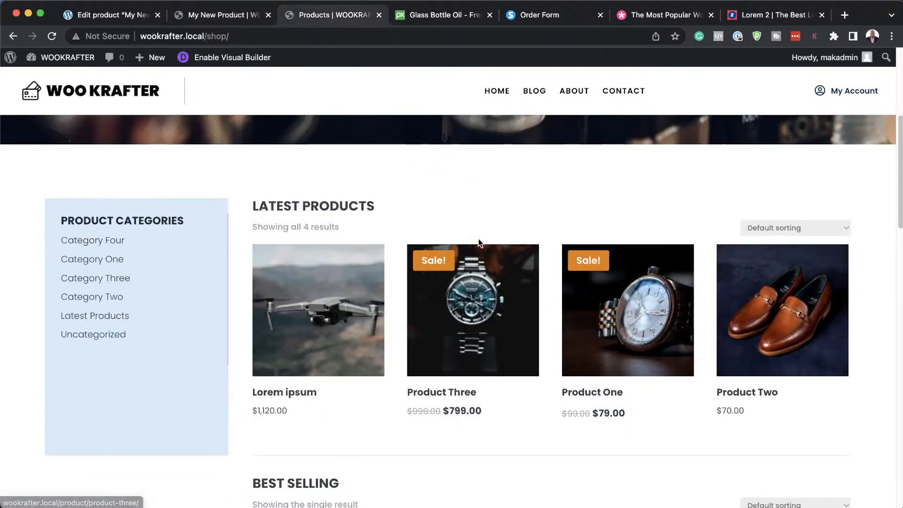
left_click(54, 38)
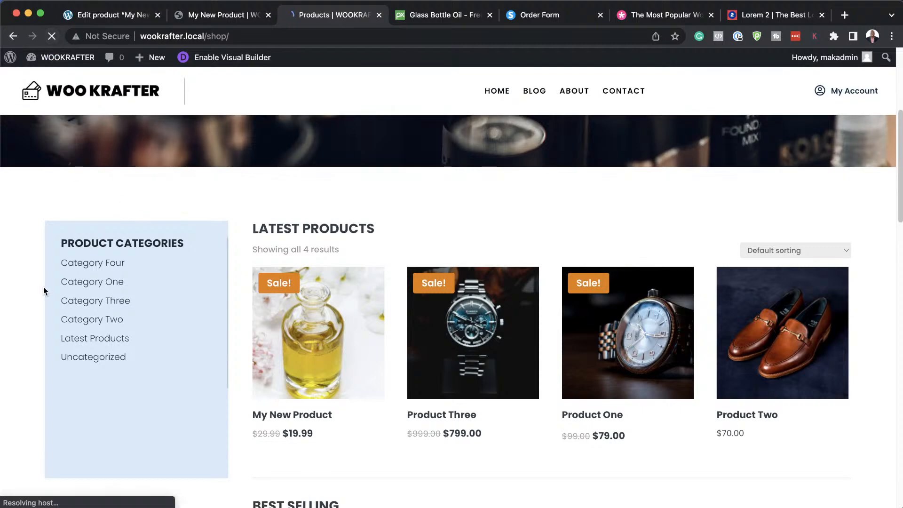
scroll(43, 288, "down", 3)
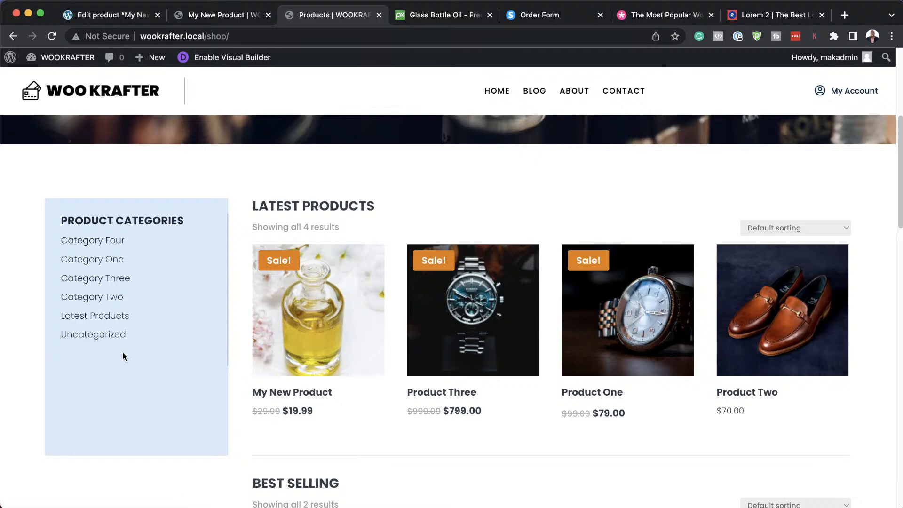
In the admin tab, open Posts > Categories showing Post Category A, B, C and Uncategorized.
left_click(120, 15)
mouse_move(89, 220)
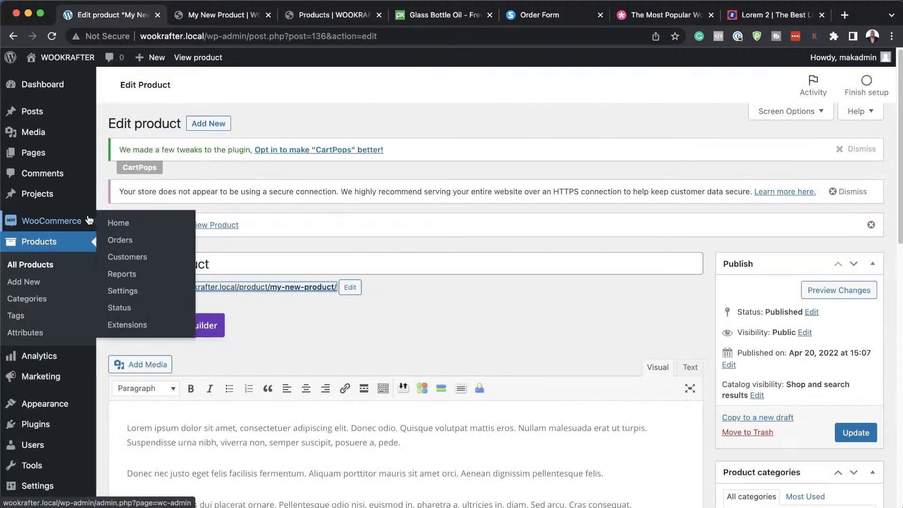
mouse_move(40, 114)
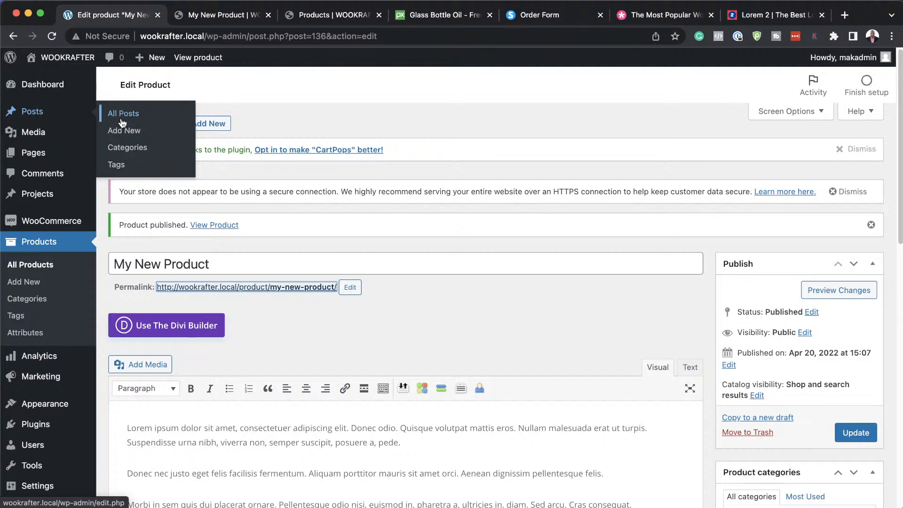
left_click(125, 148)
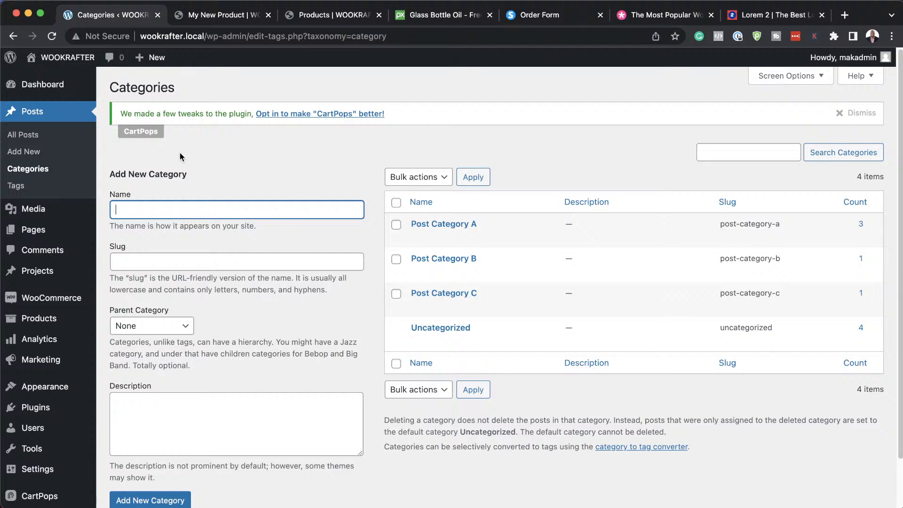
mouse_move(439, 226)
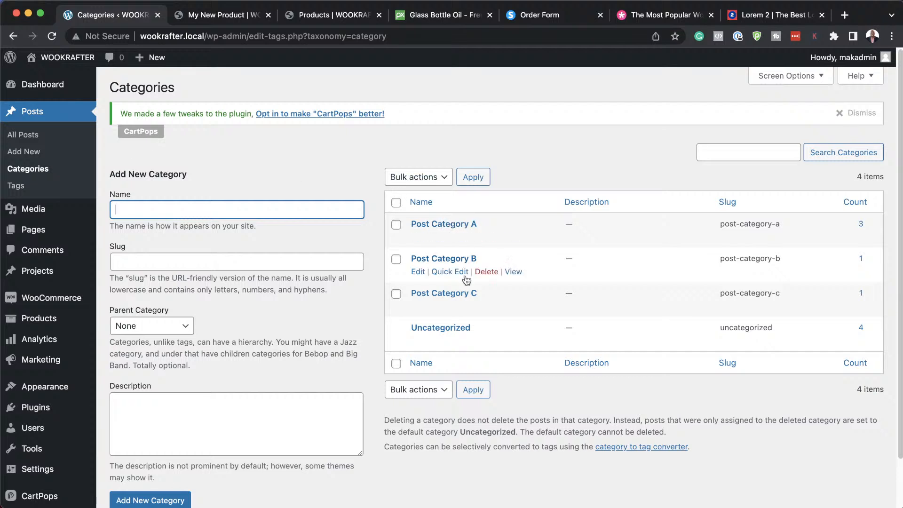
mouse_move(454, 277)
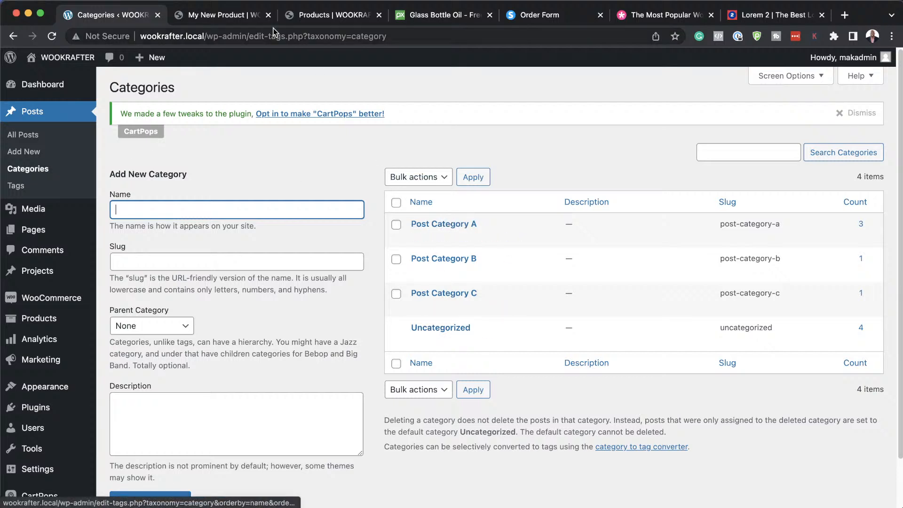
Glance at the My New Product and shop tabs, then return to the categories page.
left_click(223, 14)
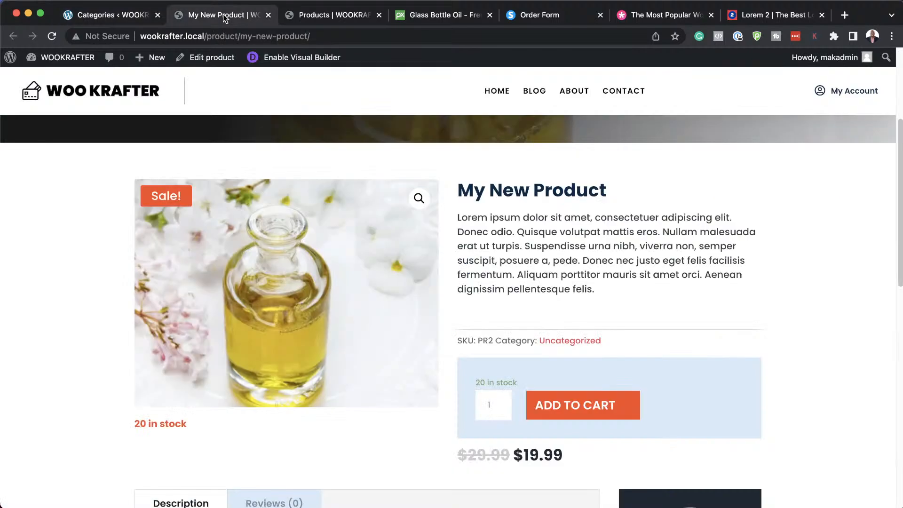
left_click(321, 18)
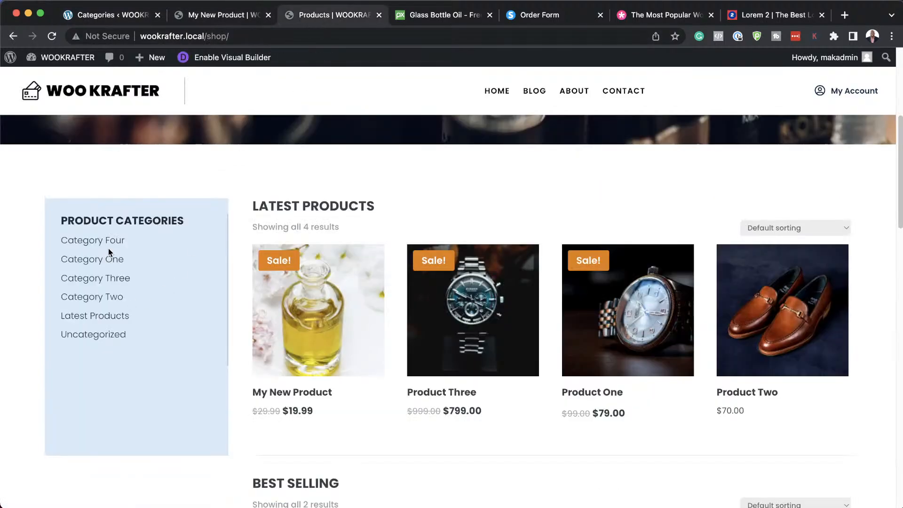
left_click(111, 13)
mouse_move(73, 382)
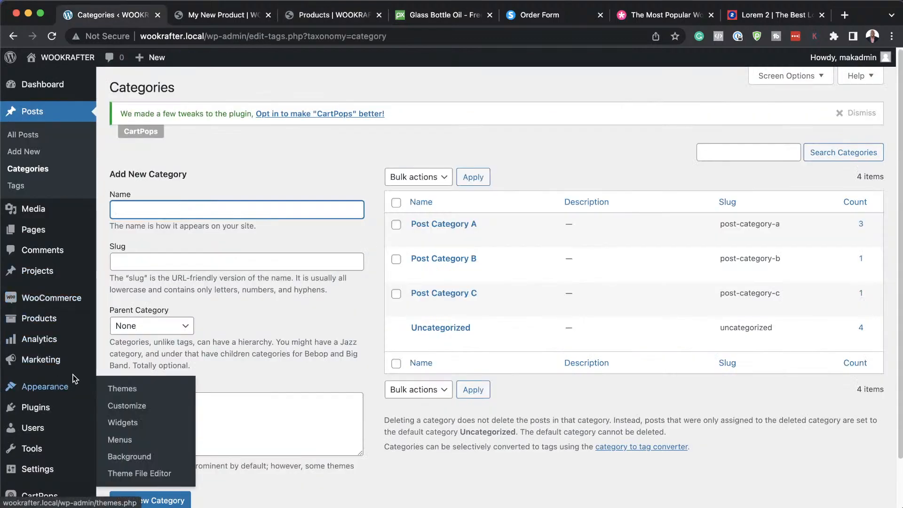
scroll(73, 374, "down", 2)
mouse_move(38, 277)
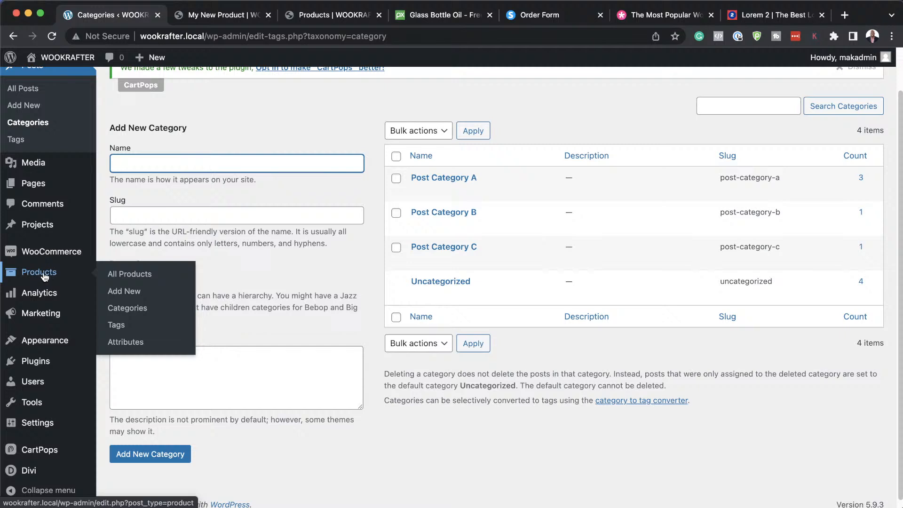
Open Products > Categories to list the six product categories including Category One–Four.
left_click(146, 310)
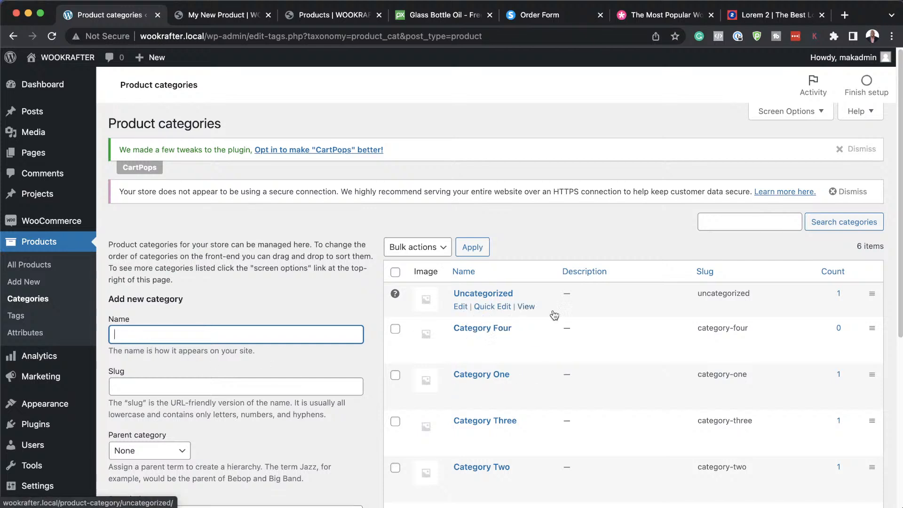
scroll(600, 372, "down", 2)
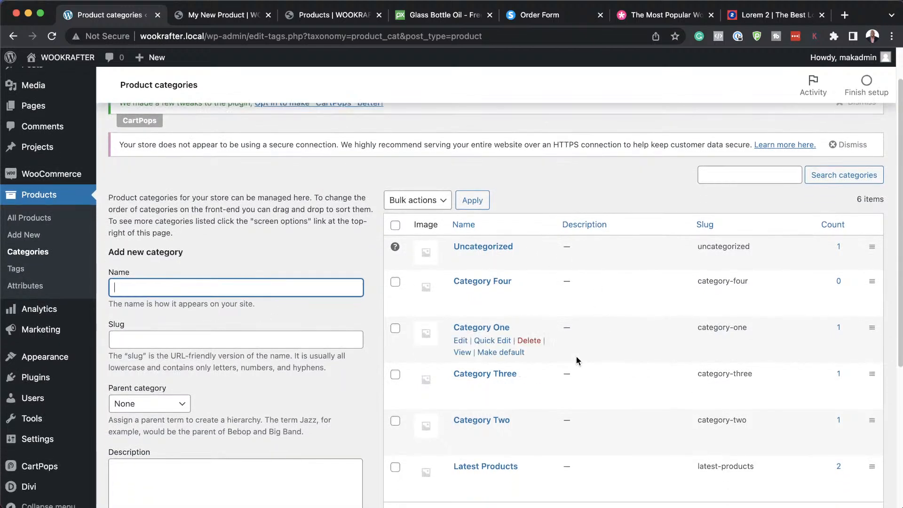
Change Category One's name and slug to Make Up.
left_click(461, 341)
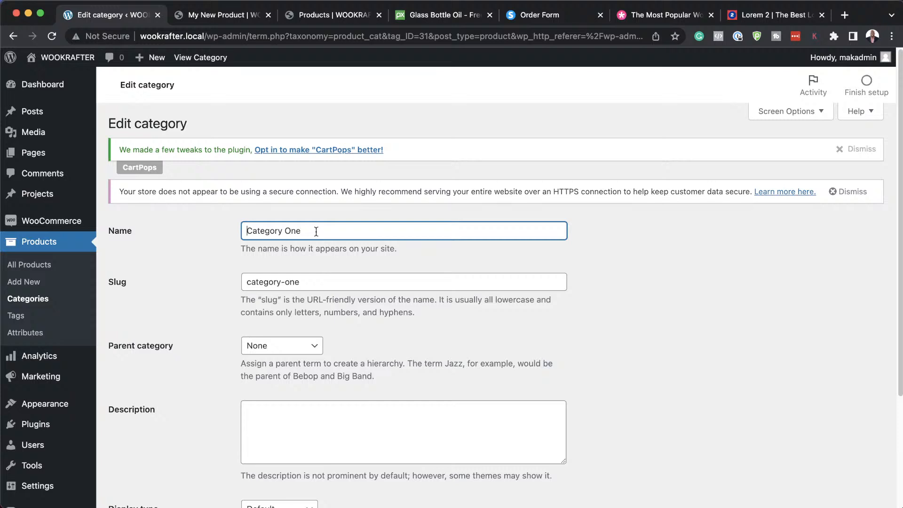
triple_click(316, 230)
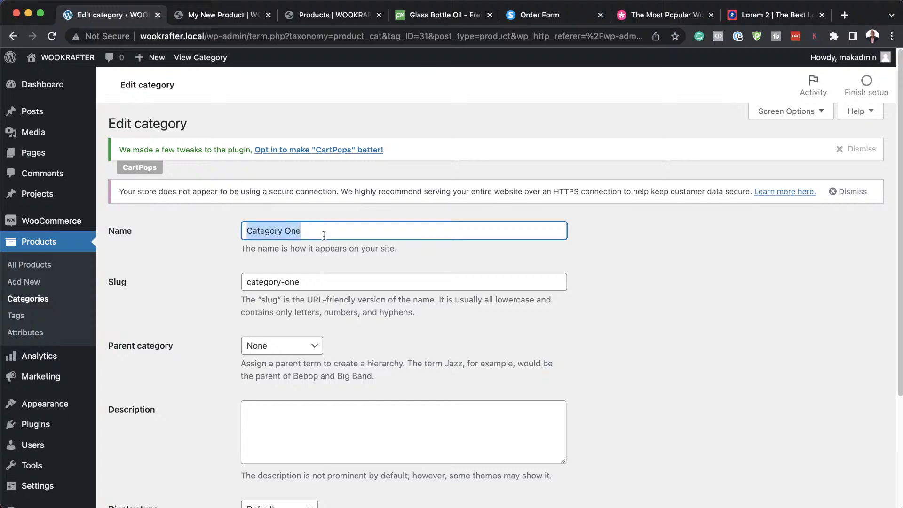
type("Ma")
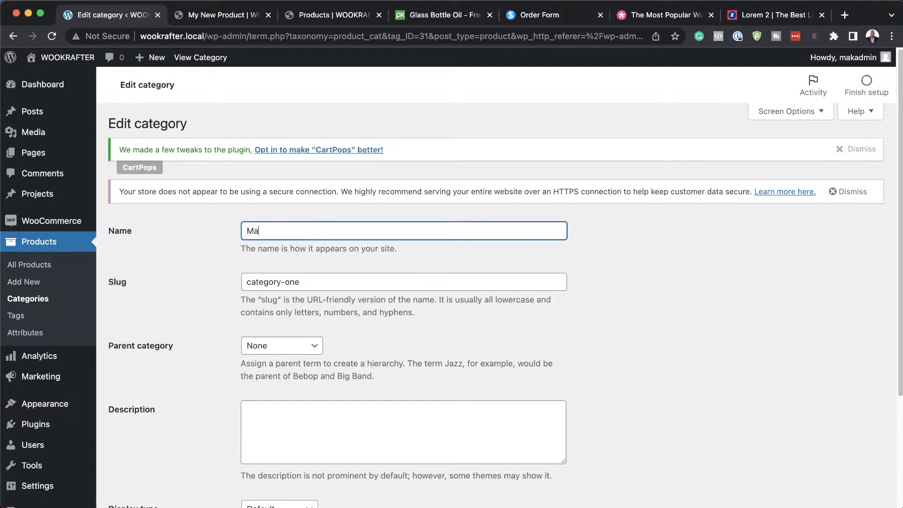
type("ke Up")
triple_click(315, 285)
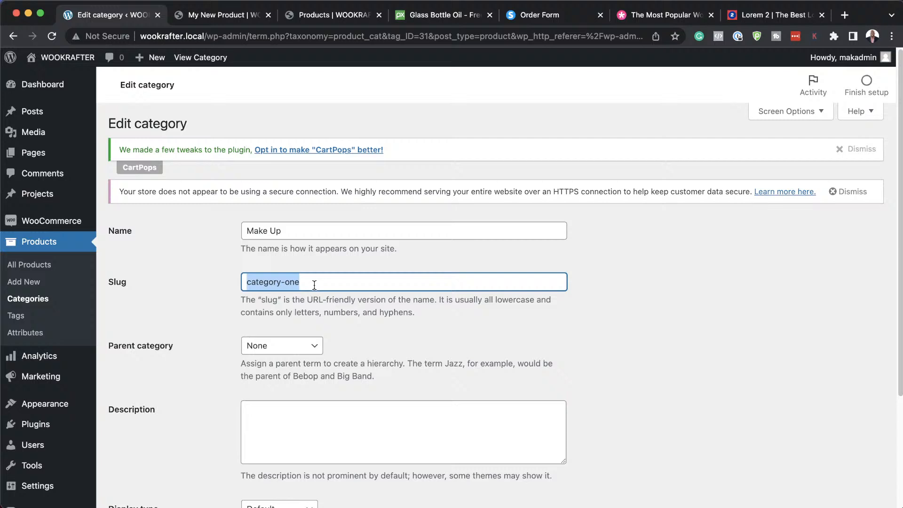
triple_click(302, 228)
key("super+c")
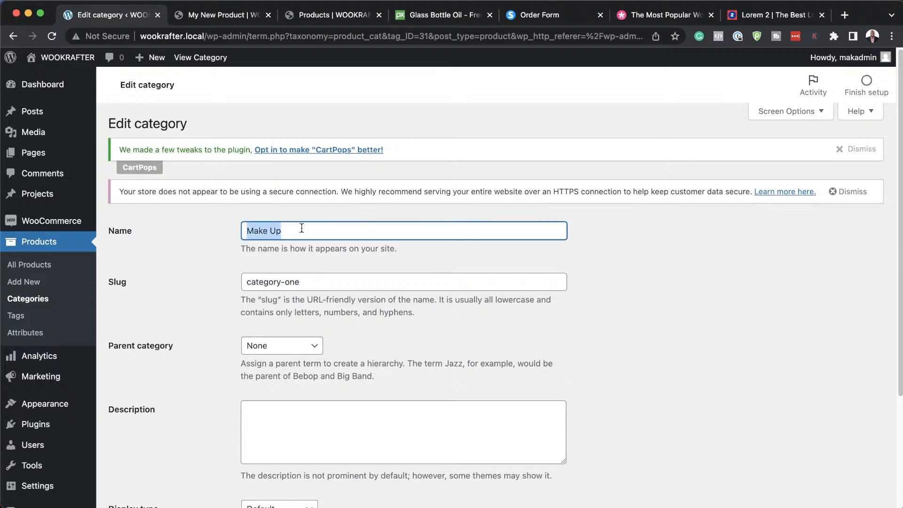
triple_click(310, 279)
key("super+v")
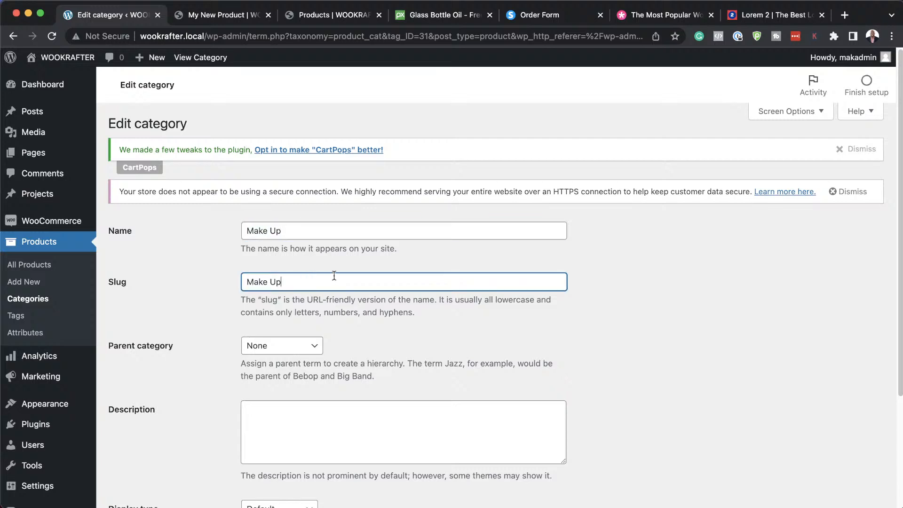
left_click(382, 337)
Update the Make Up category and go back to the product categories list.
scroll(675, 314, "down", 3)
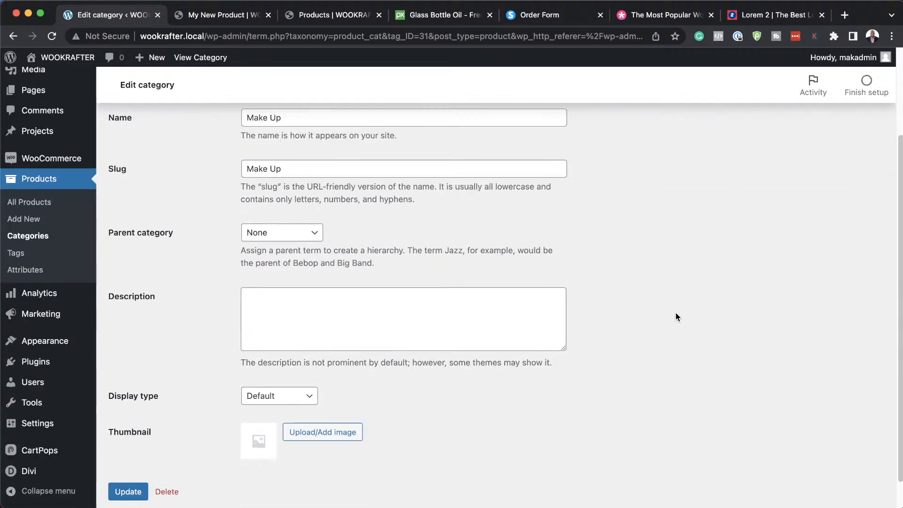
scroll(675, 311, "down", 1)
left_click(137, 464)
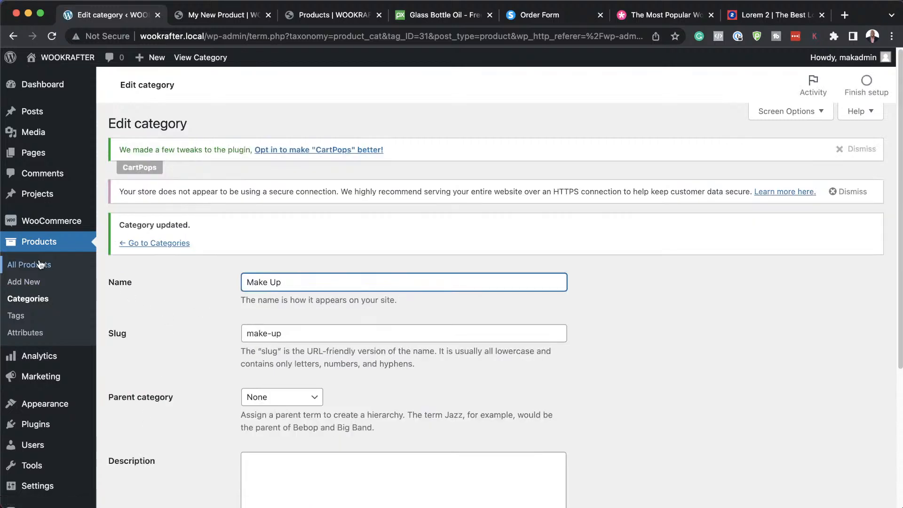
left_click(33, 304)
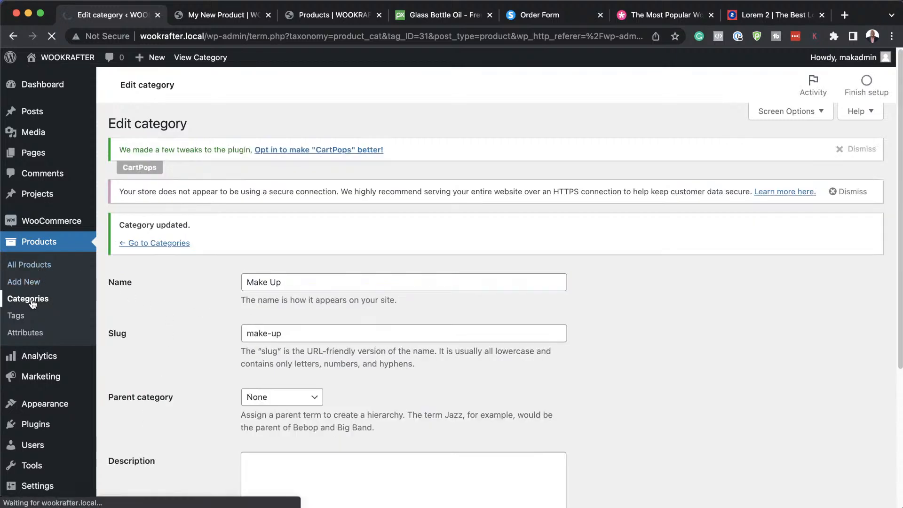
scroll(636, 420, "down", 2)
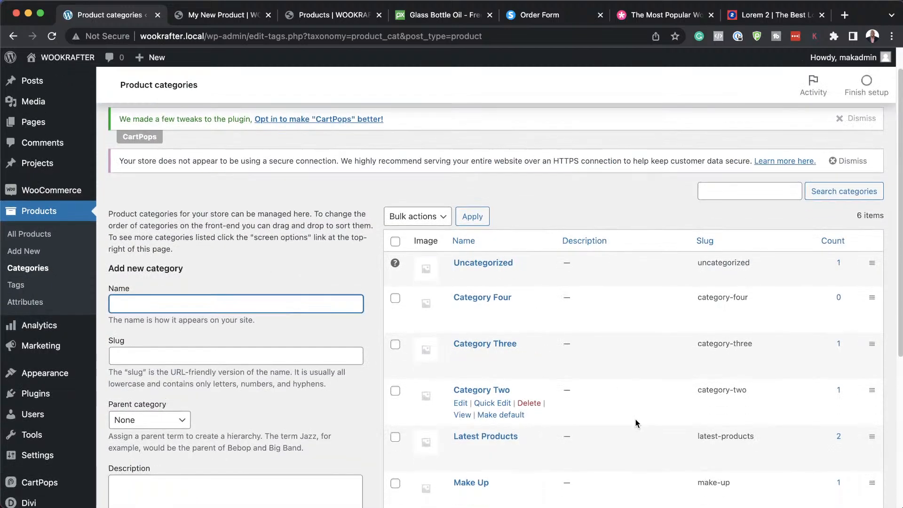
scroll(636, 419, "down", 2)
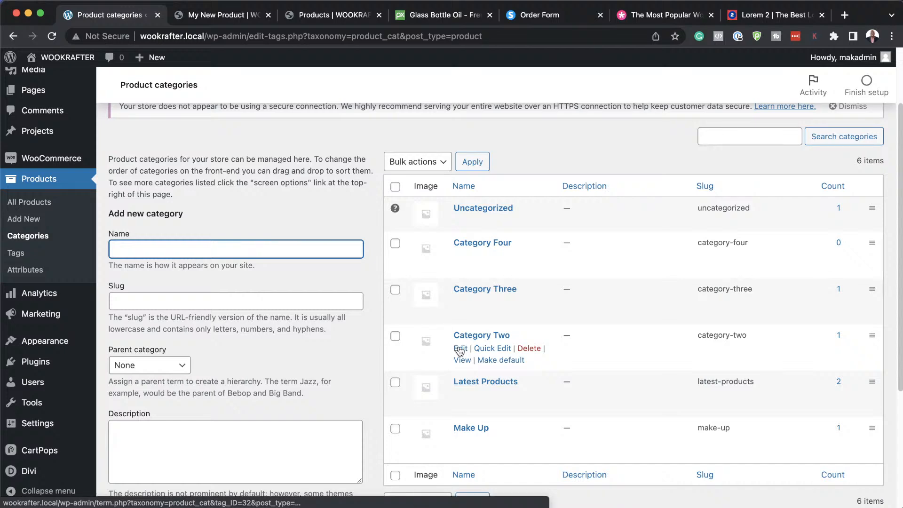
Edit Category Two and retype its name as Organic Soap.
left_click(460, 349)
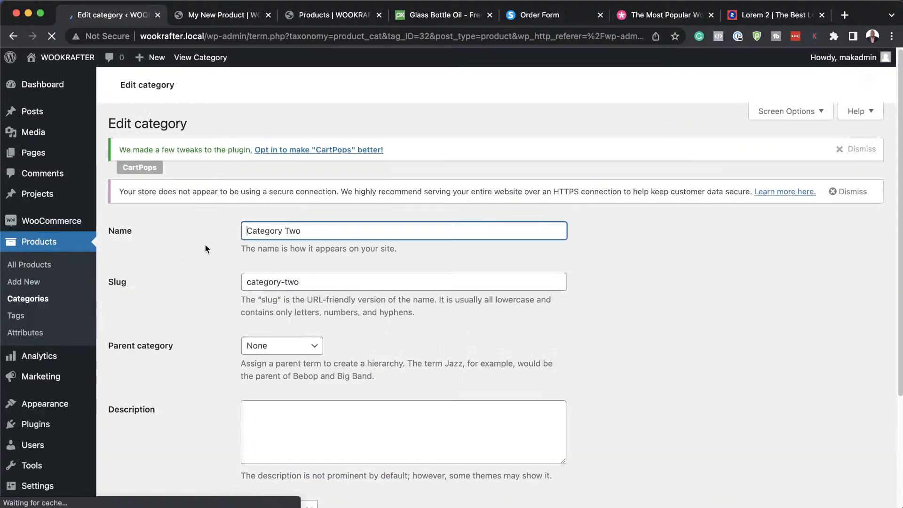
triple_click(315, 231)
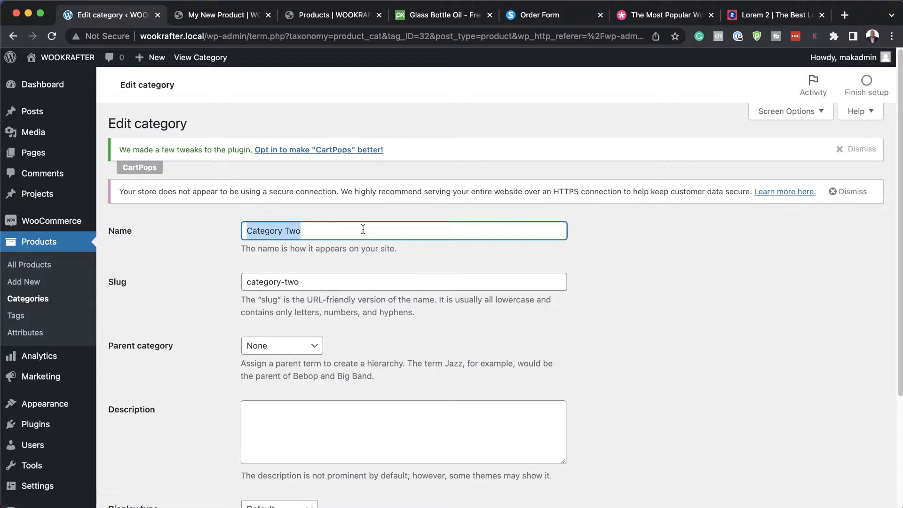
type("Sa")
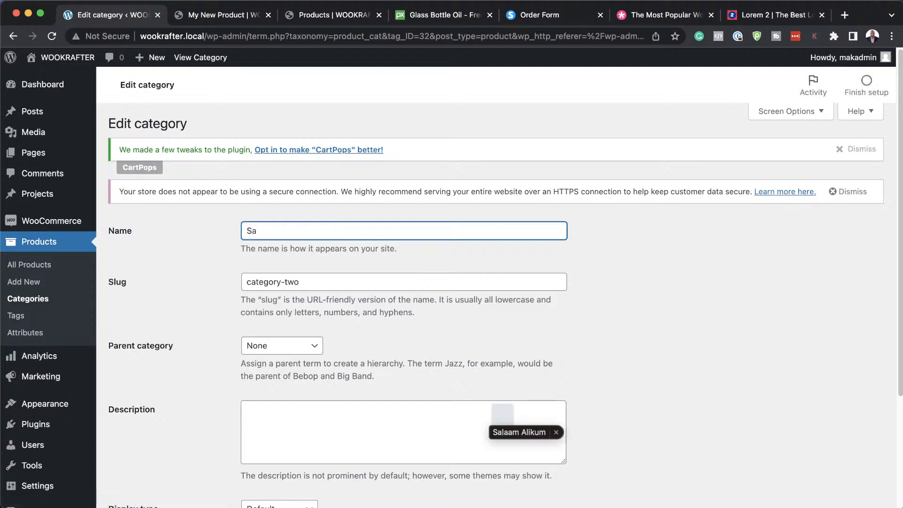
key("BackSpace")
key("BackSpace")
type("Or")
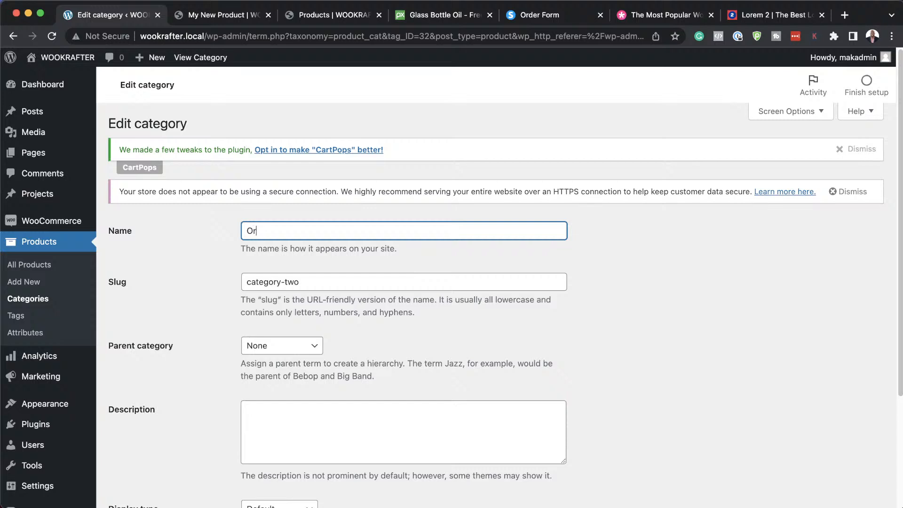
type("ganic Soap")
Replace the slug category-two with Organic Soap and update the category.
triple_click(330, 225)
key("super+c")
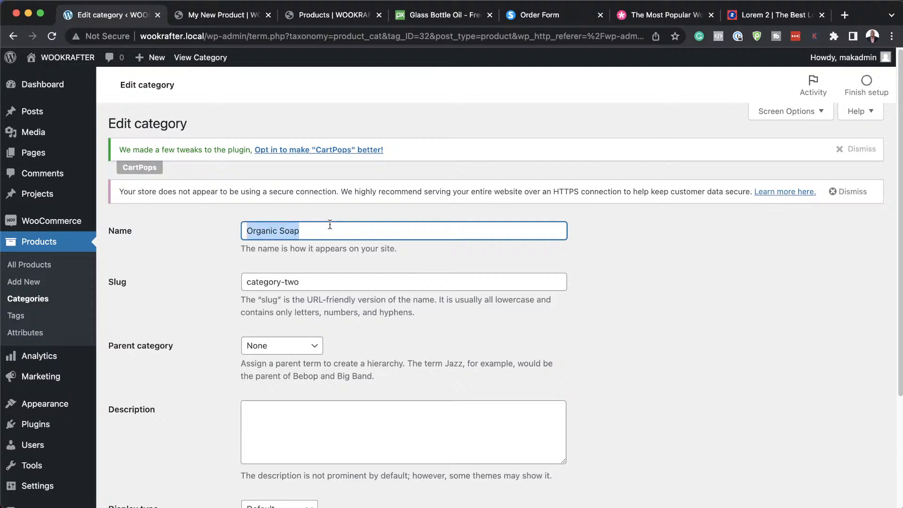
double_click(312, 280)
triple_click(312, 279)
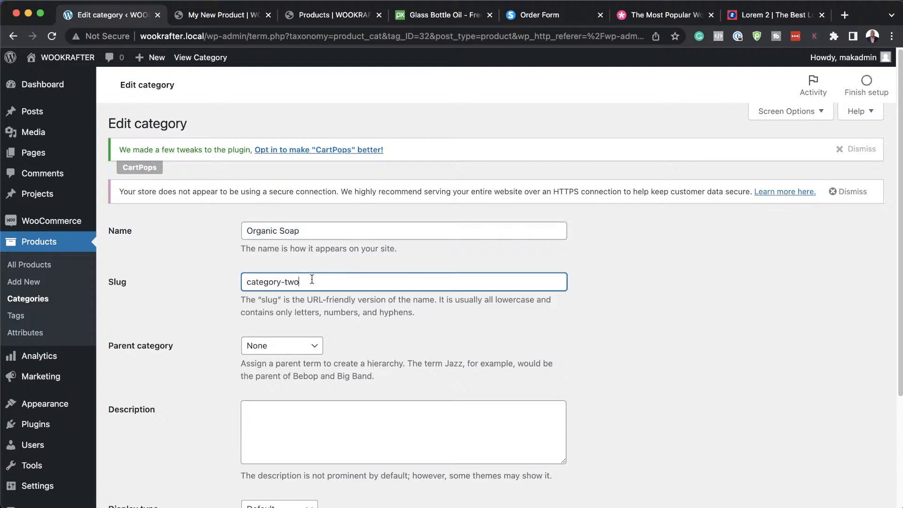
key("super+v")
scroll(441, 293, "down", 3)
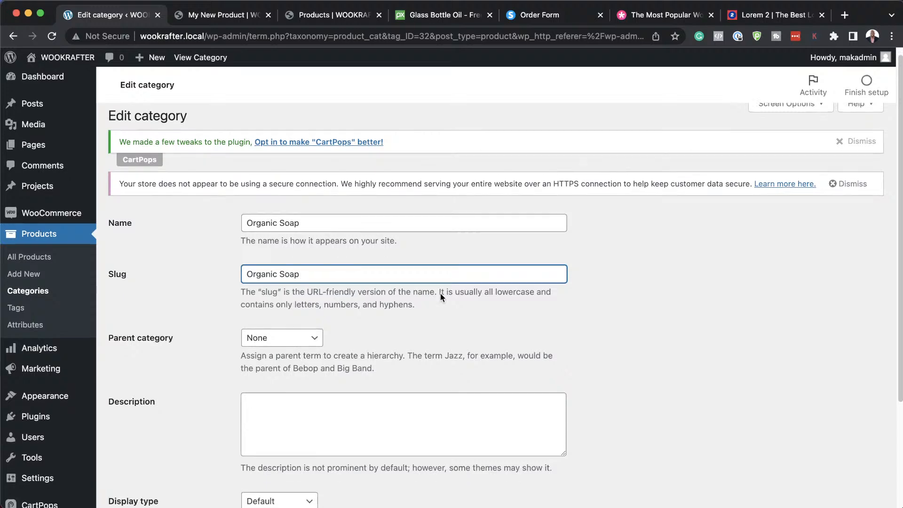
scroll(441, 295, "down", 2)
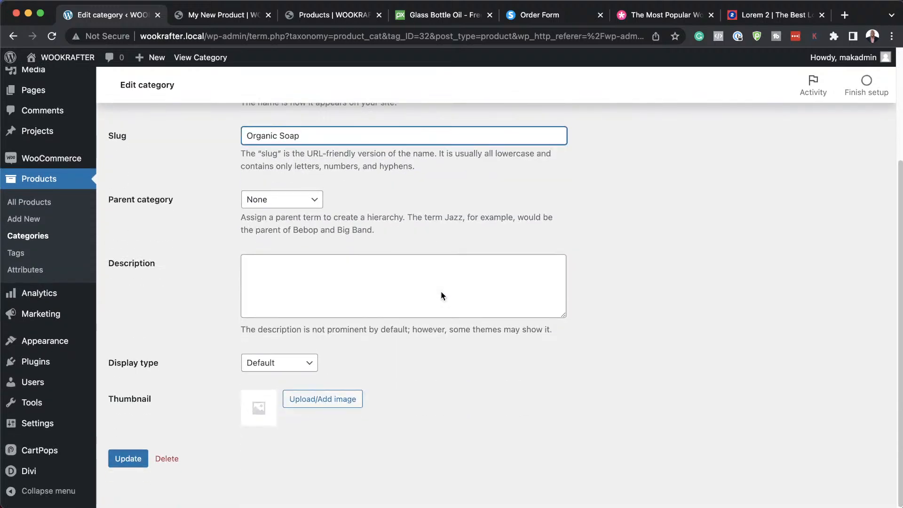
left_click(127, 461)
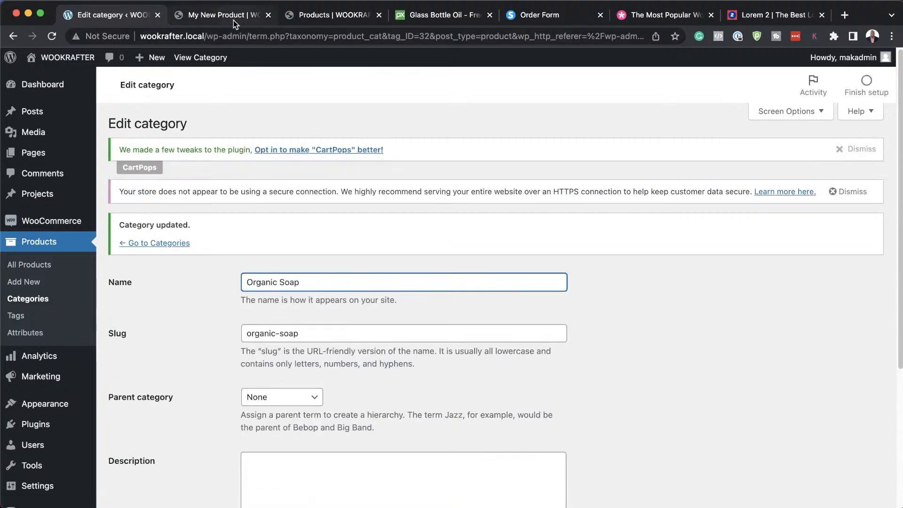
Reload the WooKrafter shop page so its sidebar lists Make Up and Organic Soap.
left_click(313, 17)
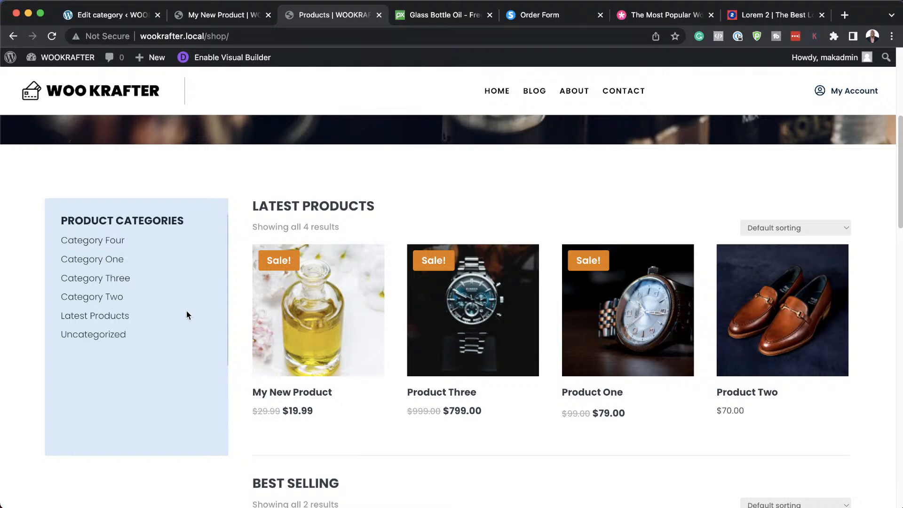
left_click(52, 37)
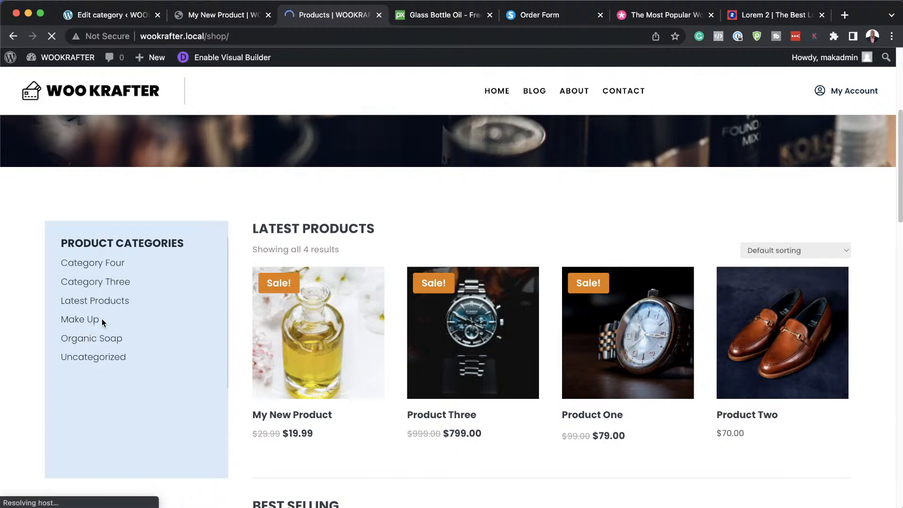
scroll(101, 318, "down", 1)
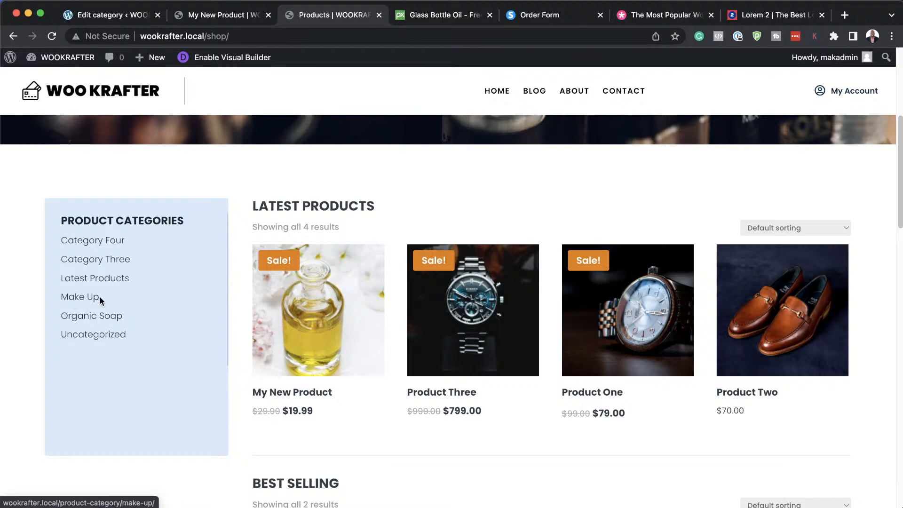
scroll(201, 335, "up", 3)
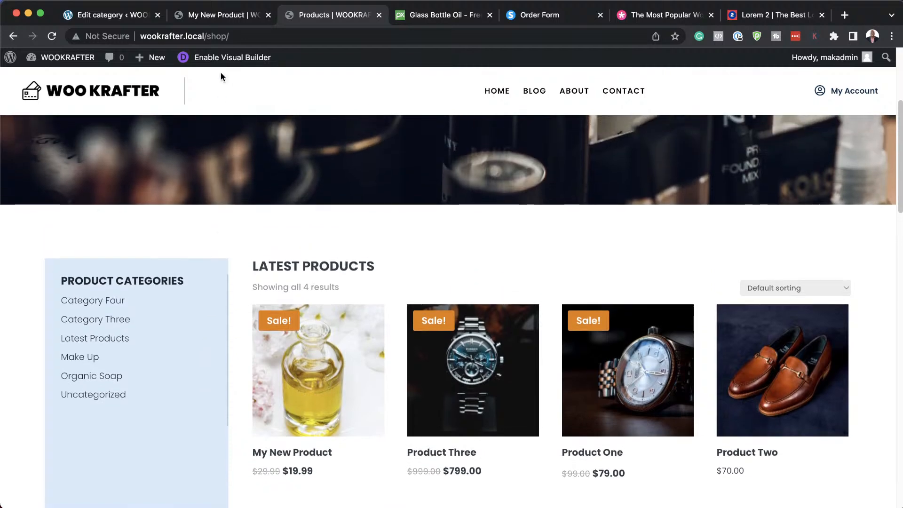
Return to the Organic Soap category editor tab.
left_click(222, 14)
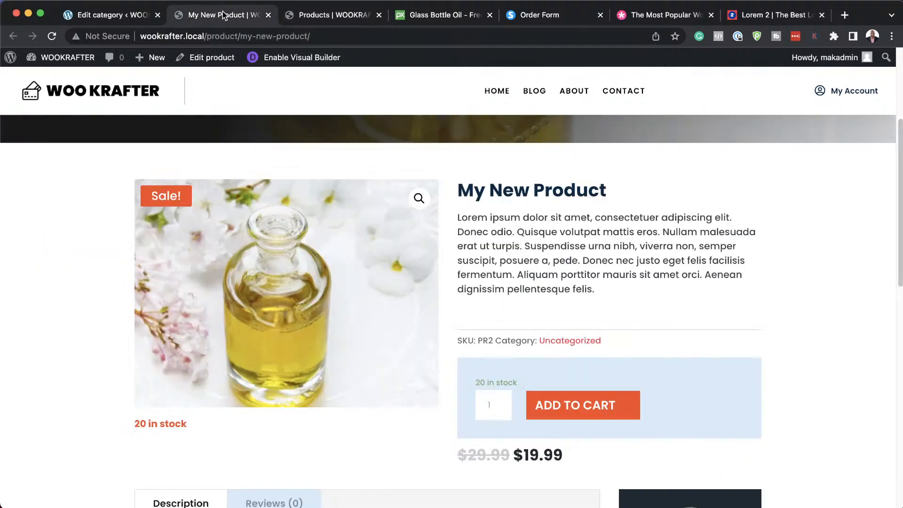
left_click(122, 17)
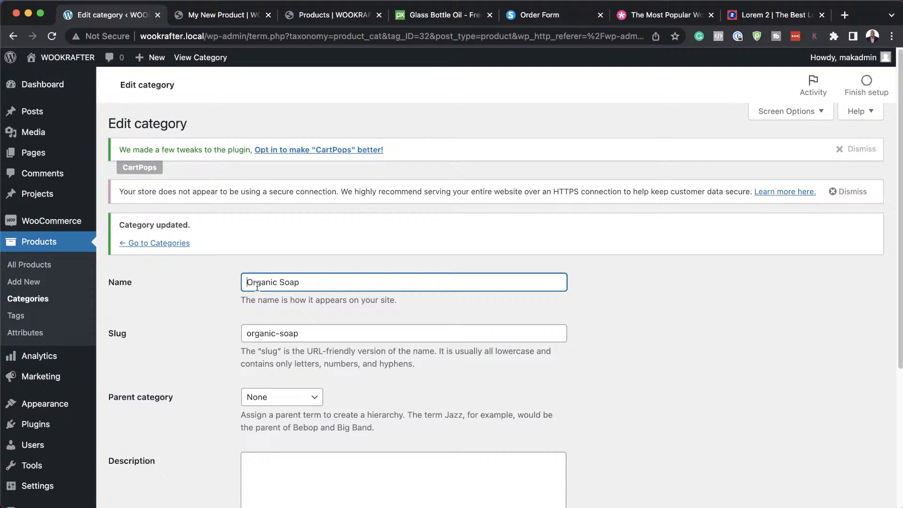
scroll(188, 318, "down", 2)
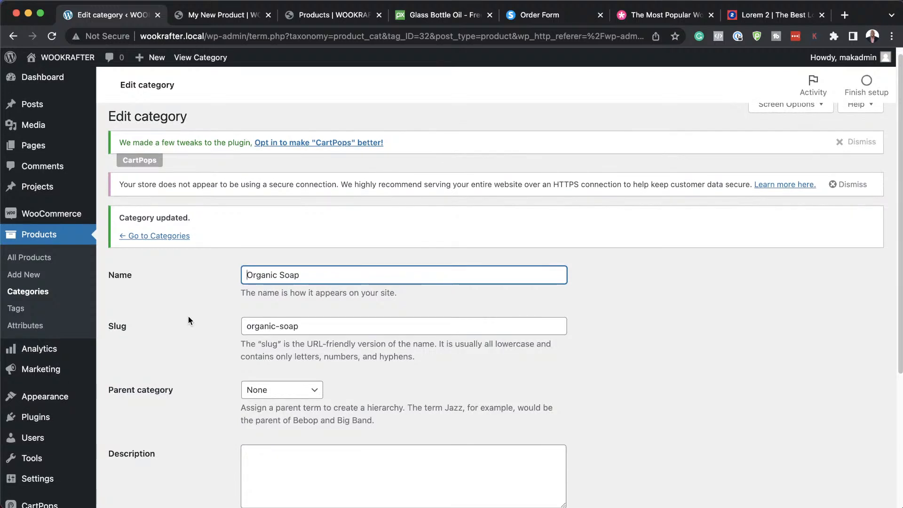
scroll(188, 320, "up", 2)
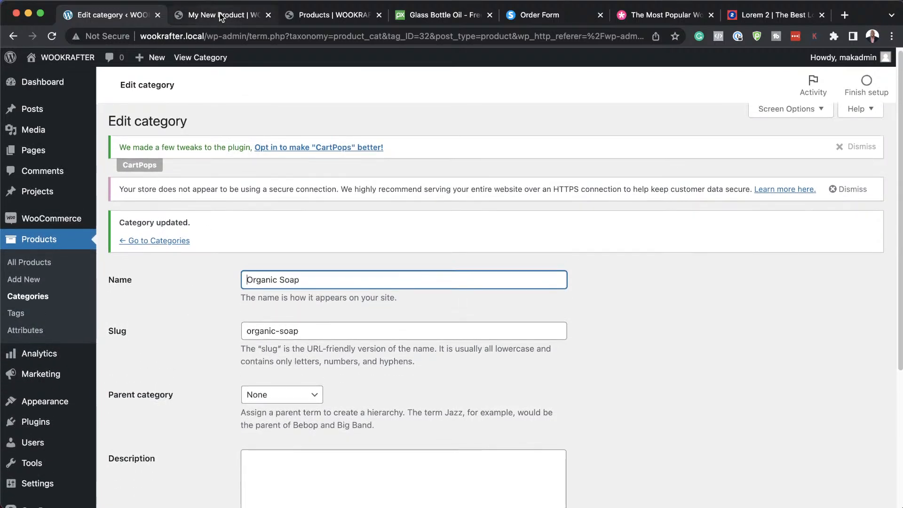
scroll(33, 414, "down", 6)
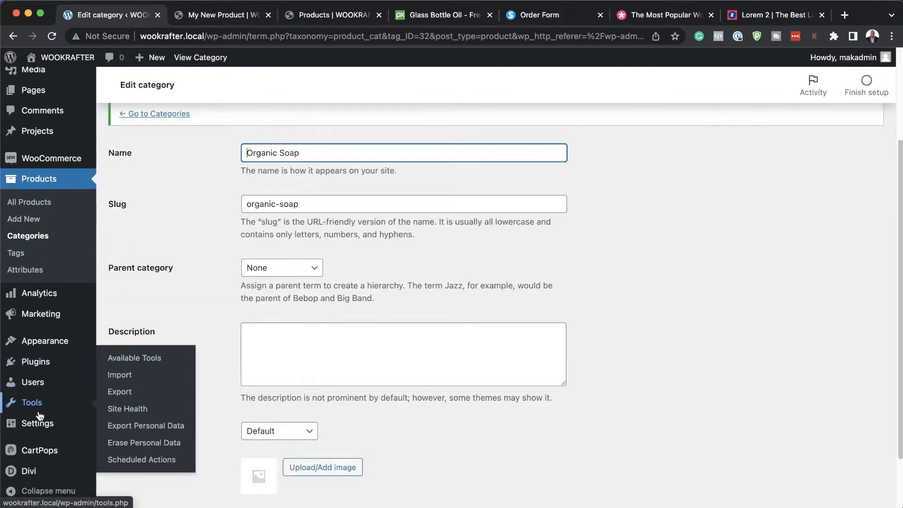
Open the Divi Theme Builder, toggle off the All Product Category footer, and scroll to Shop.
mouse_move(22, 474)
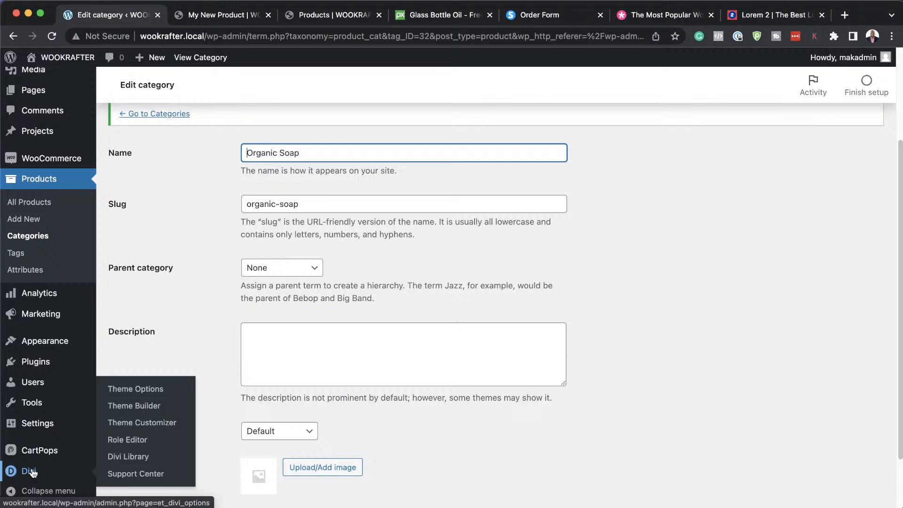
left_click(156, 407)
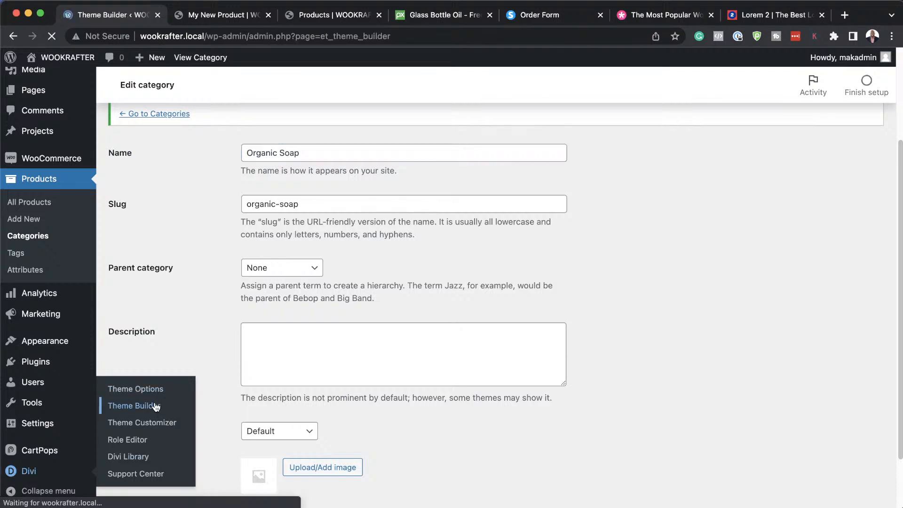
scroll(341, 380, "down", 5)
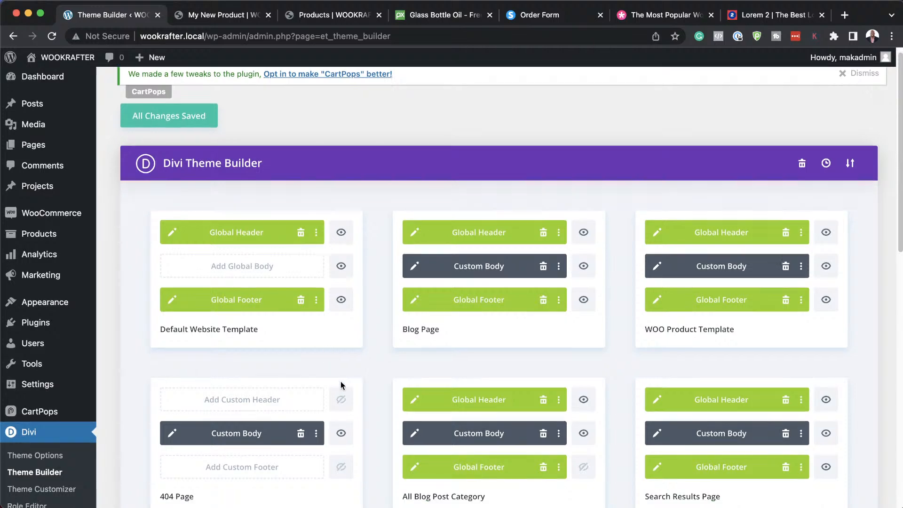
scroll(342, 386, "down", 10)
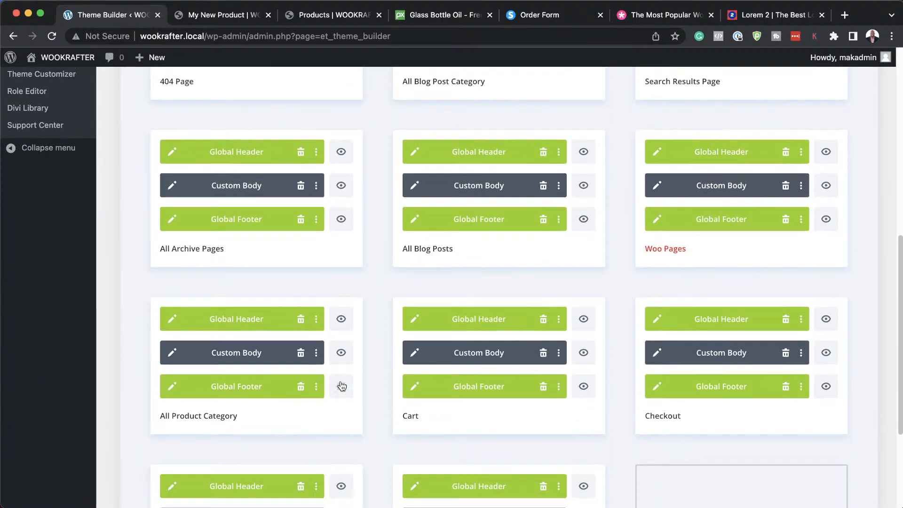
left_click(342, 385)
scroll(342, 386, "down", 5)
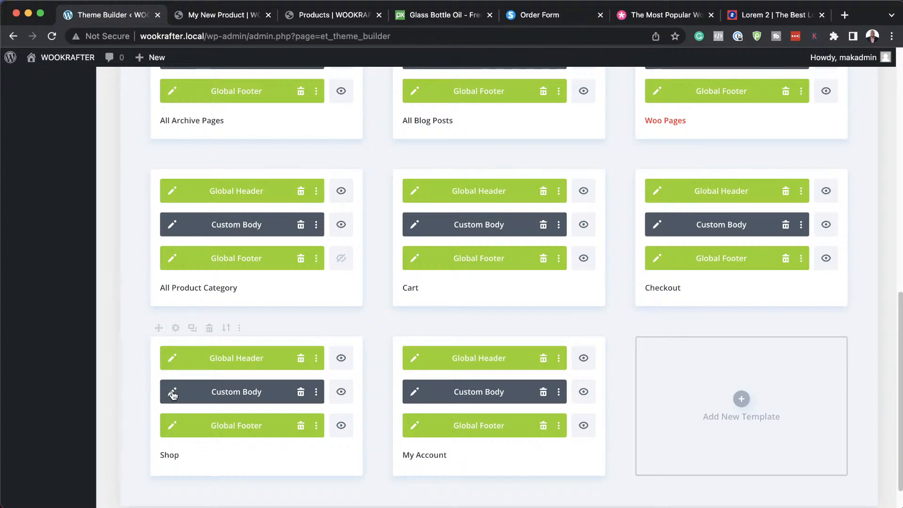
Open the Shop template's custom body and inspect the Product Categories sidebar module, discarding changes.
left_click(173, 393)
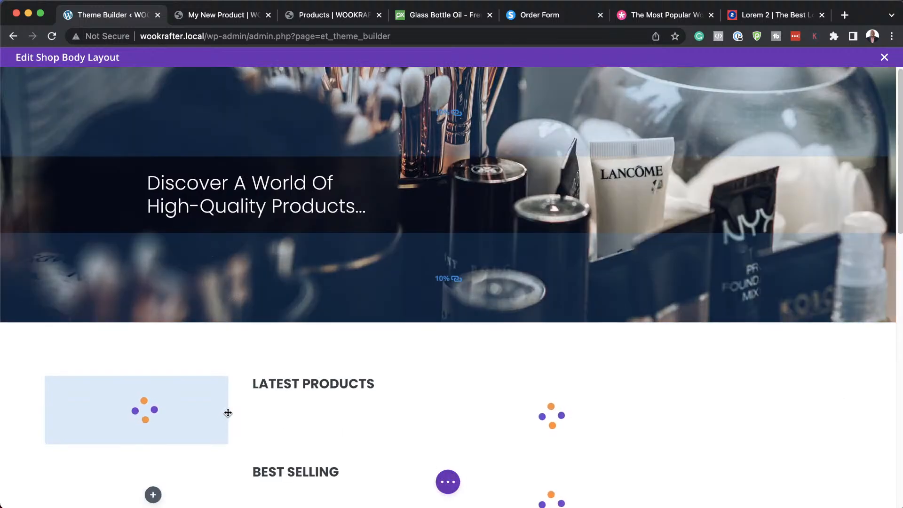
scroll(303, 400, "down", 3)
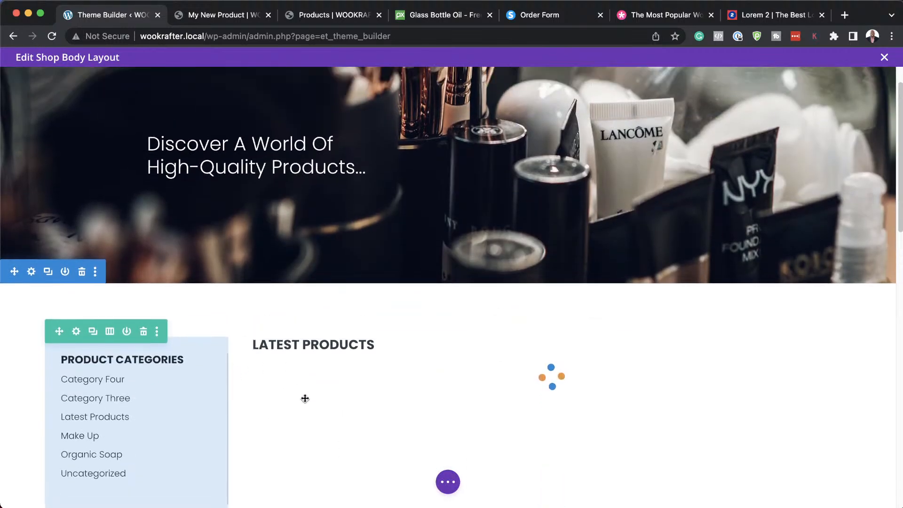
scroll(297, 395, "down", 1)
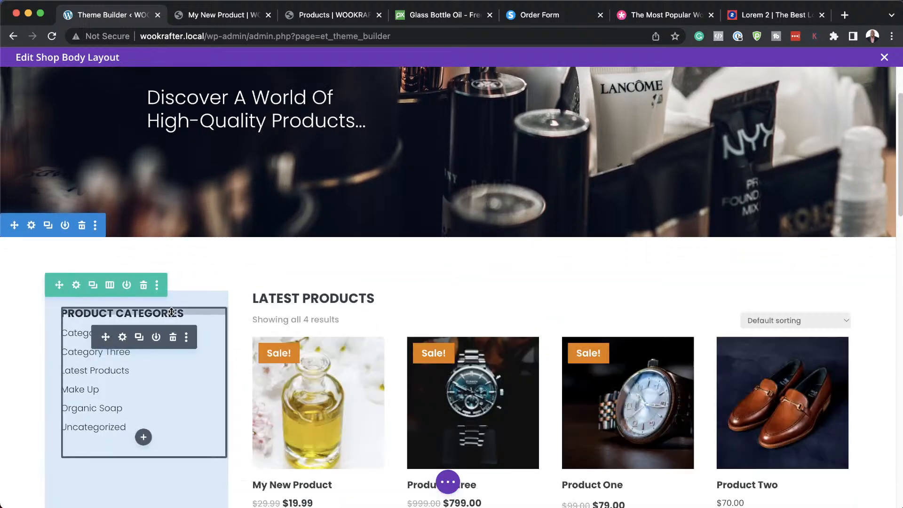
scroll(188, 358, "down", 2)
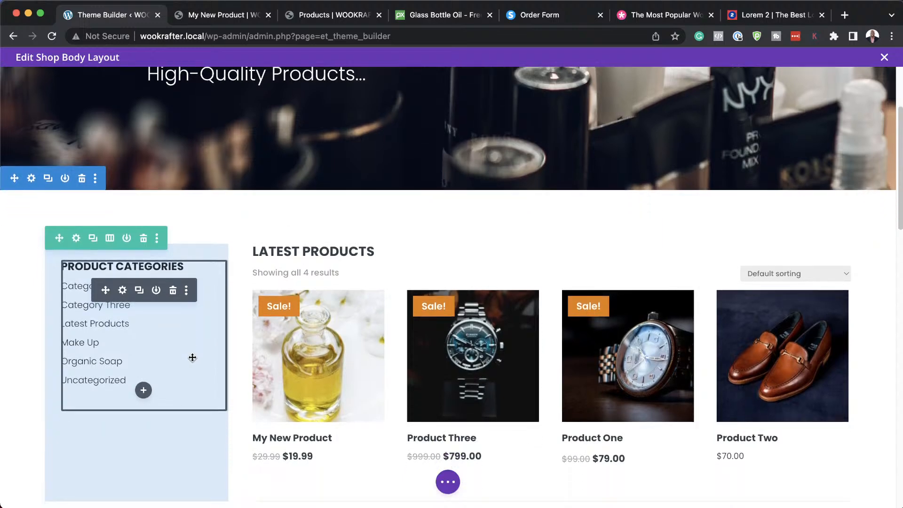
left_click(122, 290)
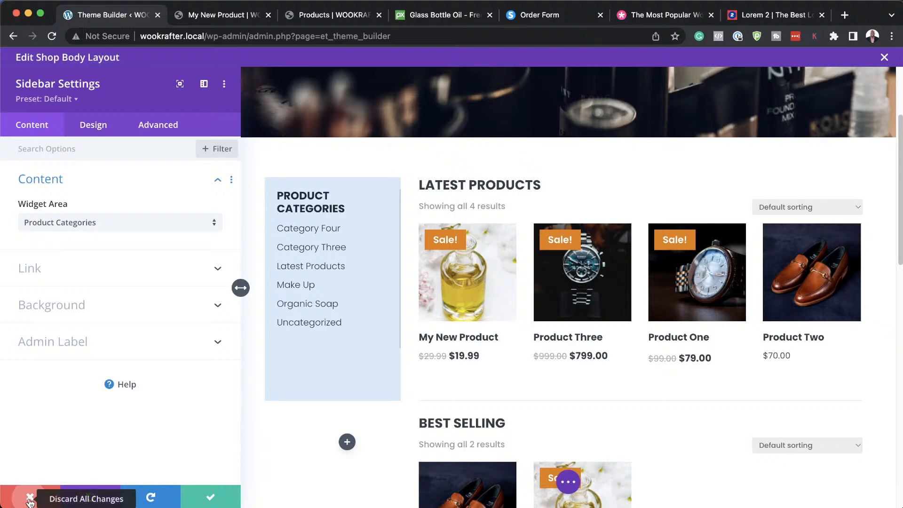
left_click(30, 500)
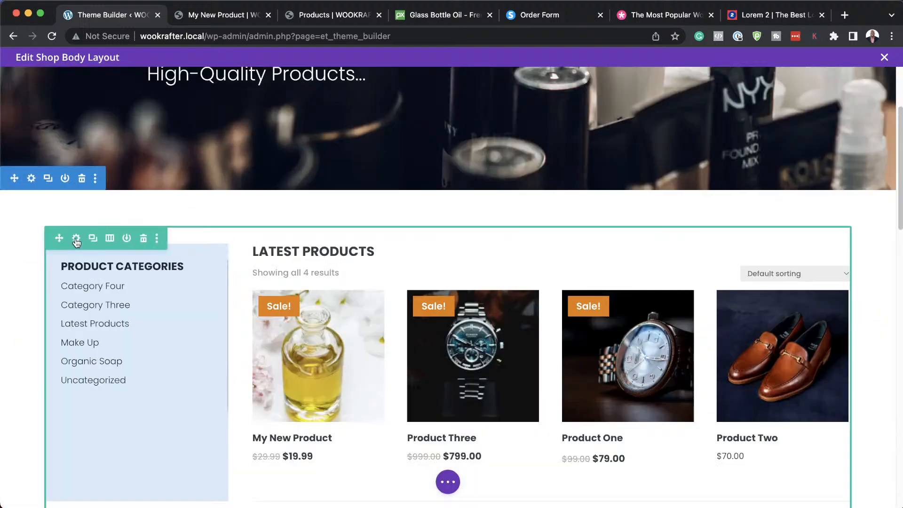
Change the sidebar column's background from light blue to pale pink #f9cfda and save the row.
left_click(76, 241)
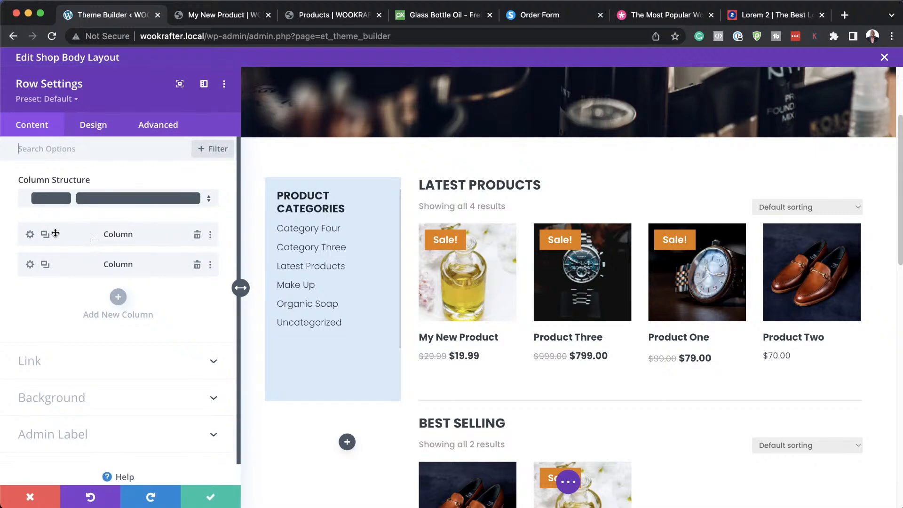
left_click(31, 235)
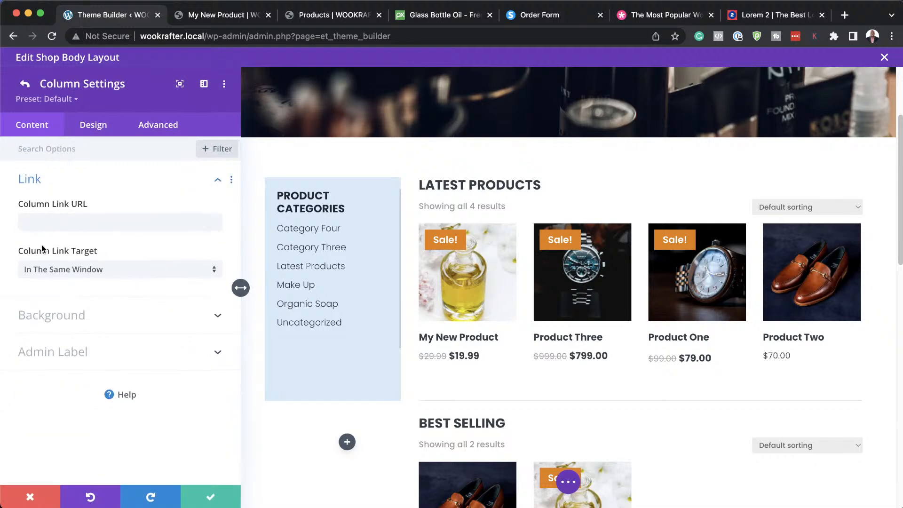
left_click(59, 320)
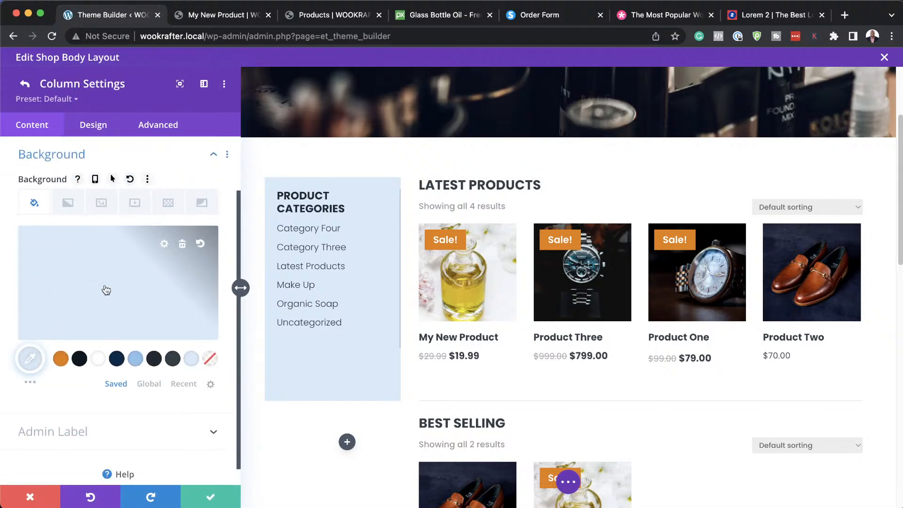
left_click(106, 290)
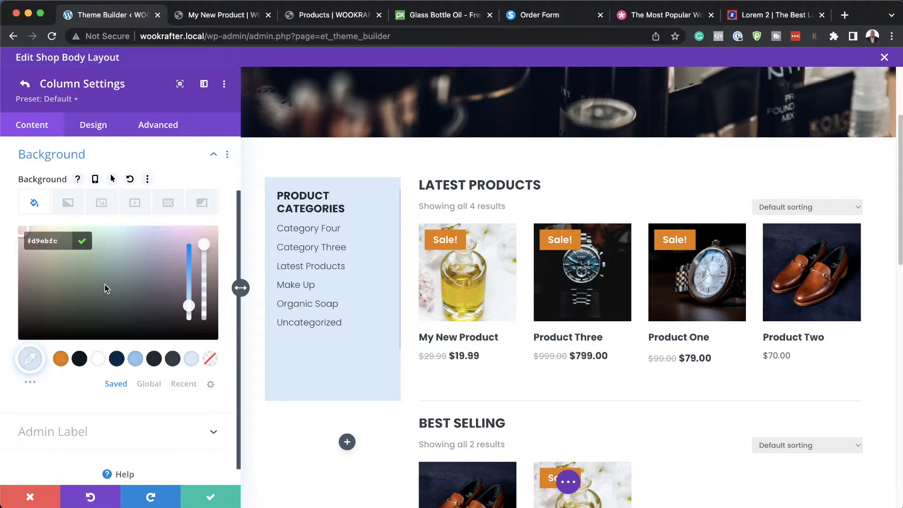
left_click(97, 262)
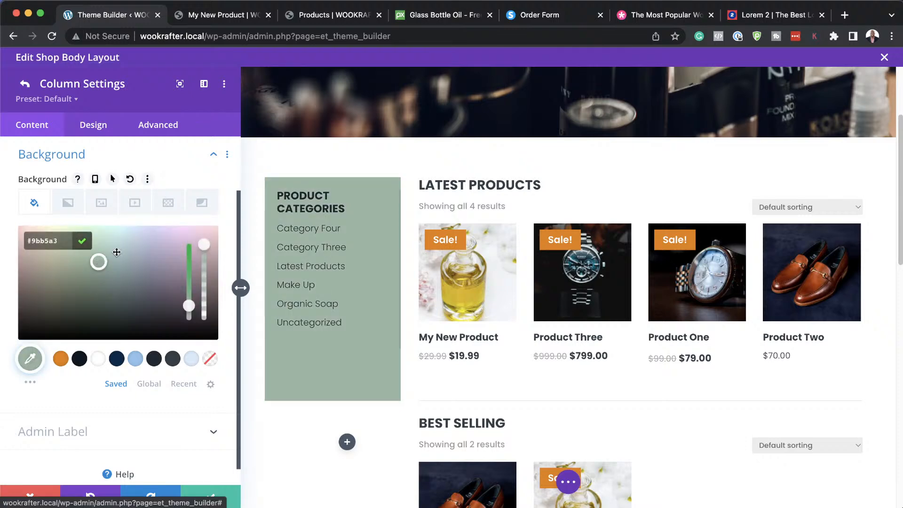
left_click(131, 240)
left_click_drag(131, 240, 214, 229)
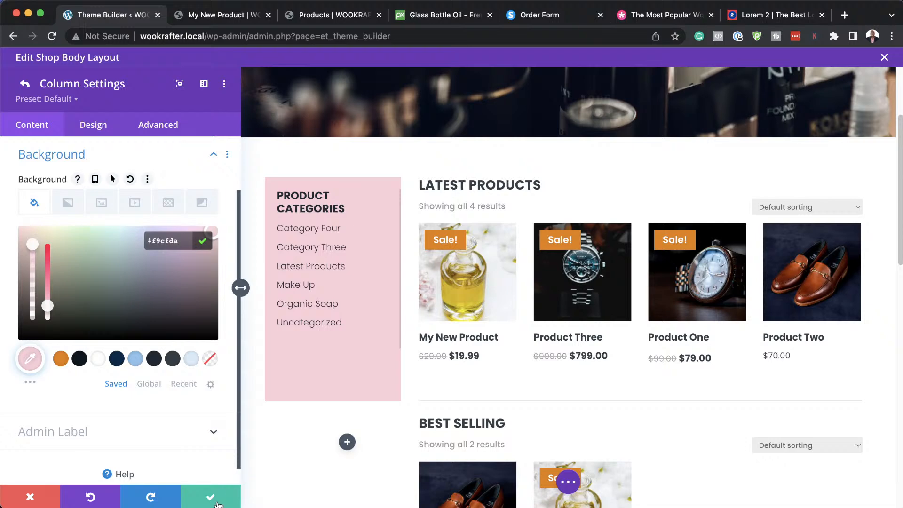
left_click(218, 504)
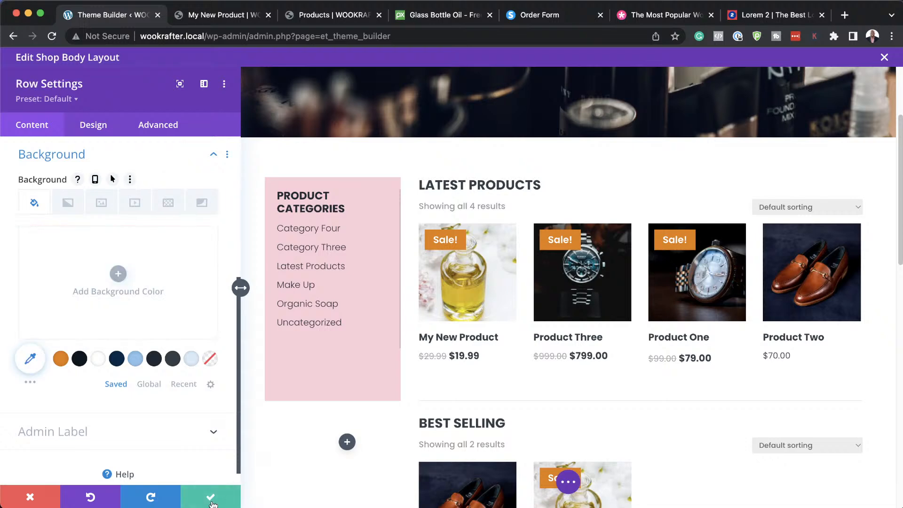
left_click(212, 502)
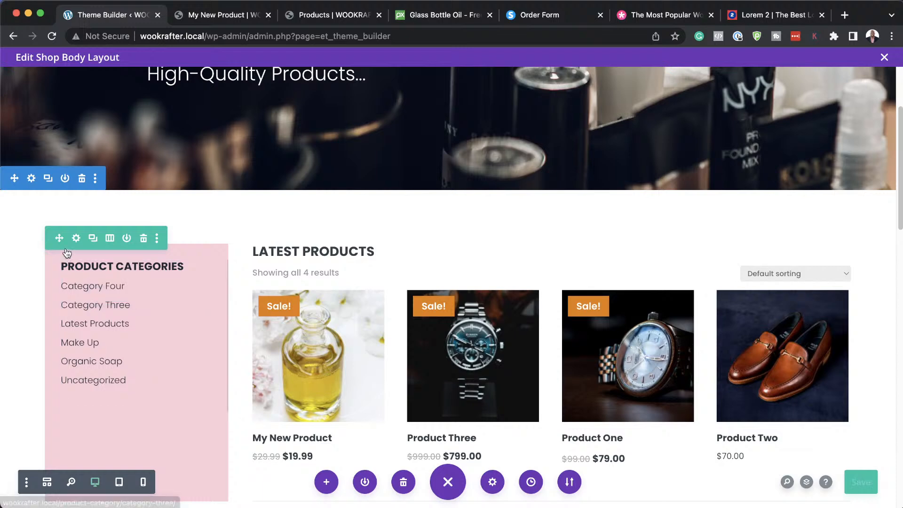
left_click(202, 13)
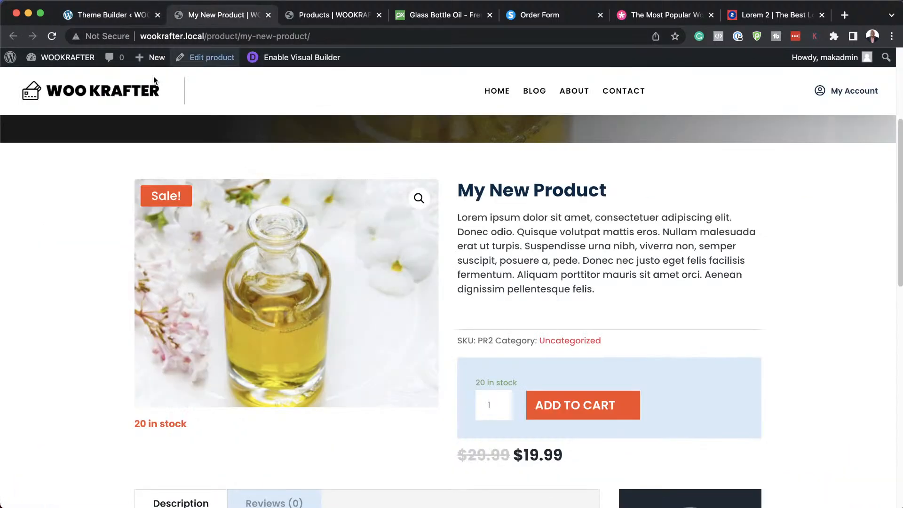
mouse_move(58, 62)
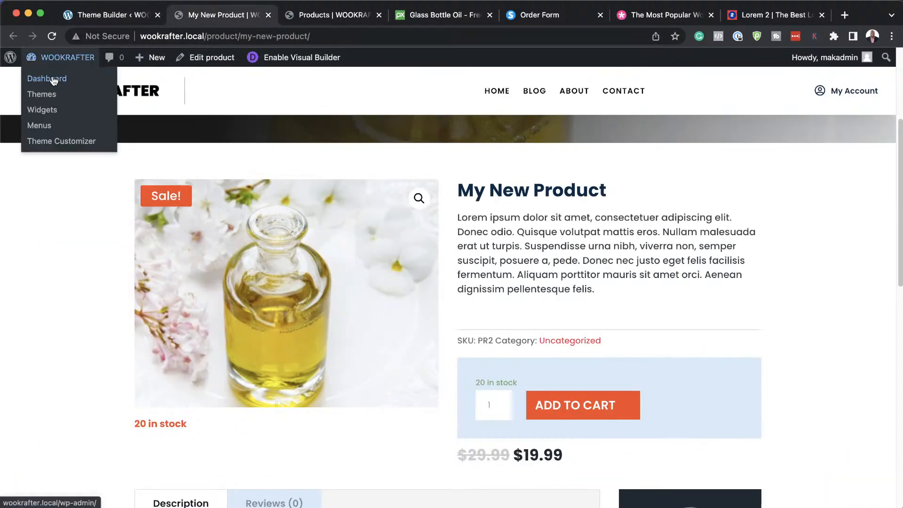
left_click(52, 78)
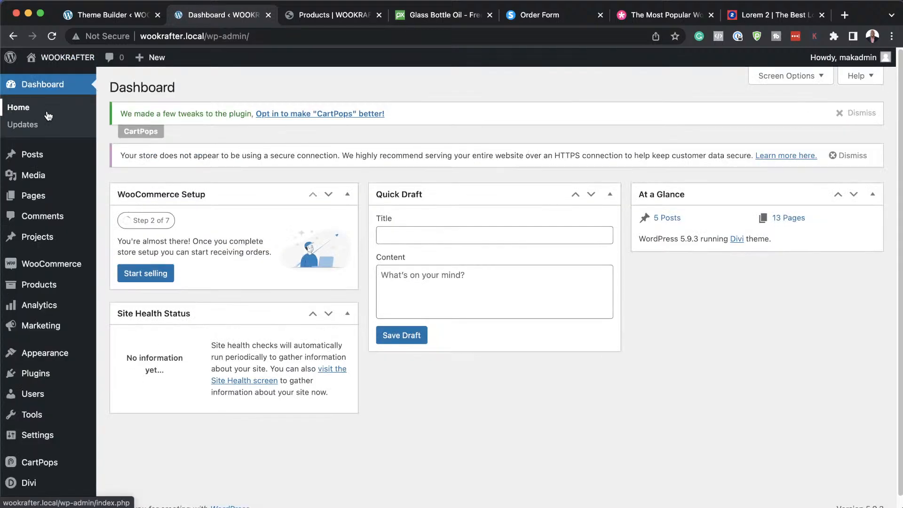
mouse_move(60, 82)
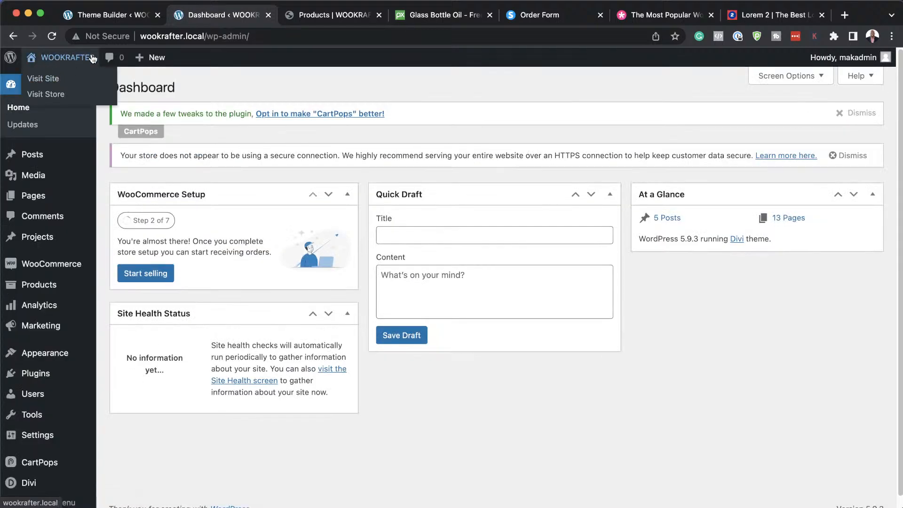
mouse_move(168, 61)
scroll(66, 348, "down", 1)
mouse_move(72, 347)
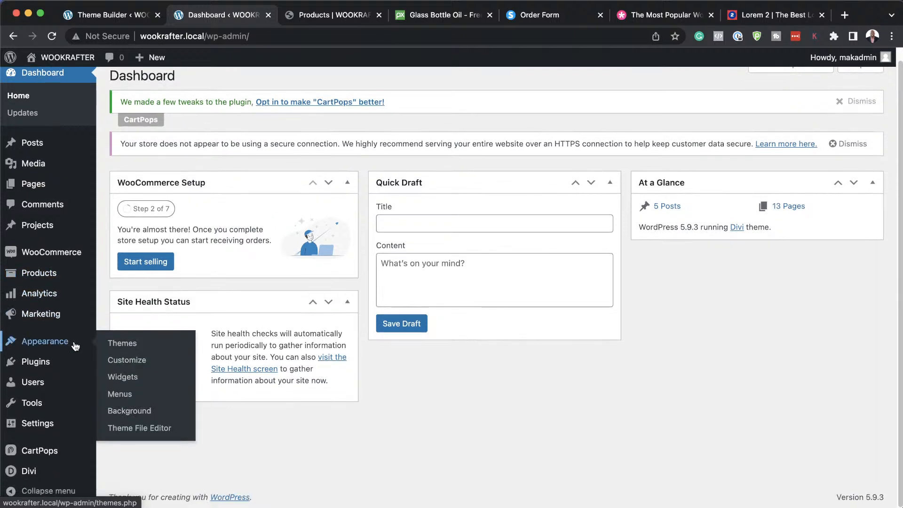
left_click(138, 383)
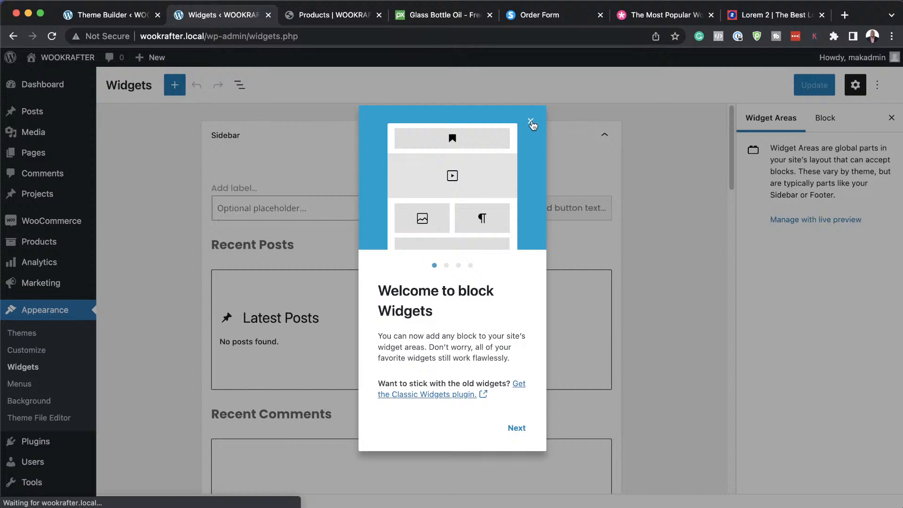
left_click(531, 122)
scroll(617, 318, "down", 1)
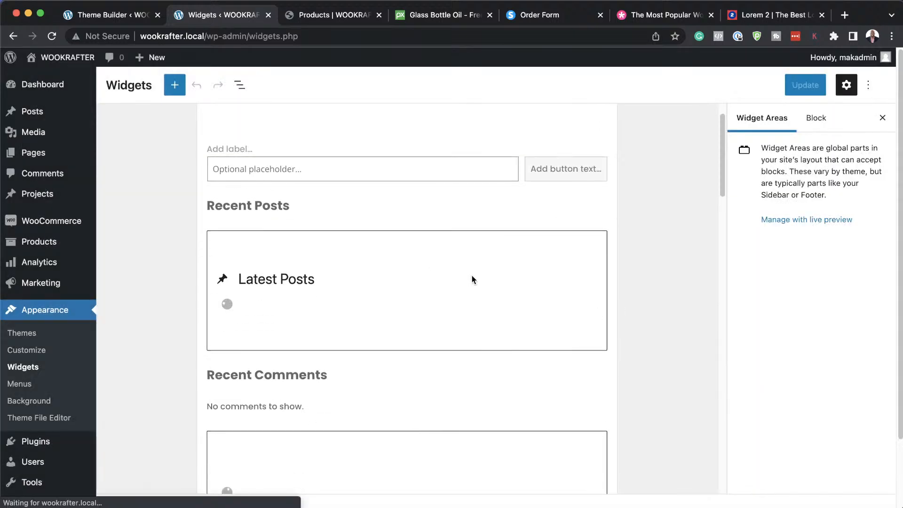
scroll(472, 275, "down", 2)
scroll(472, 275, "down", 1)
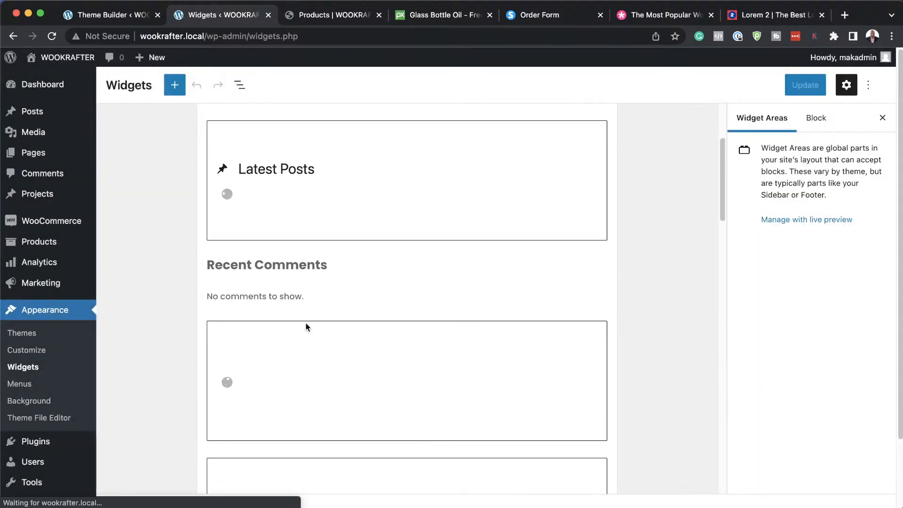
scroll(423, 319, "down", 5)
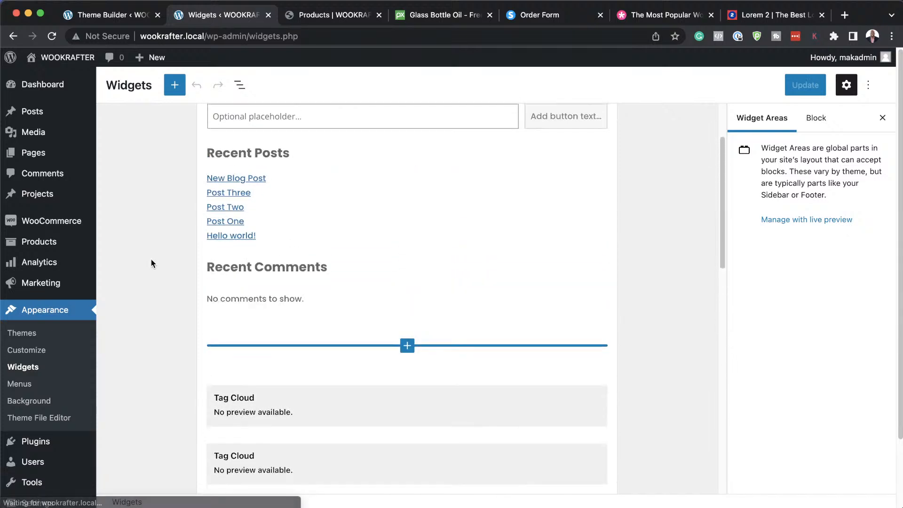
scroll(182, 294, "down", 5)
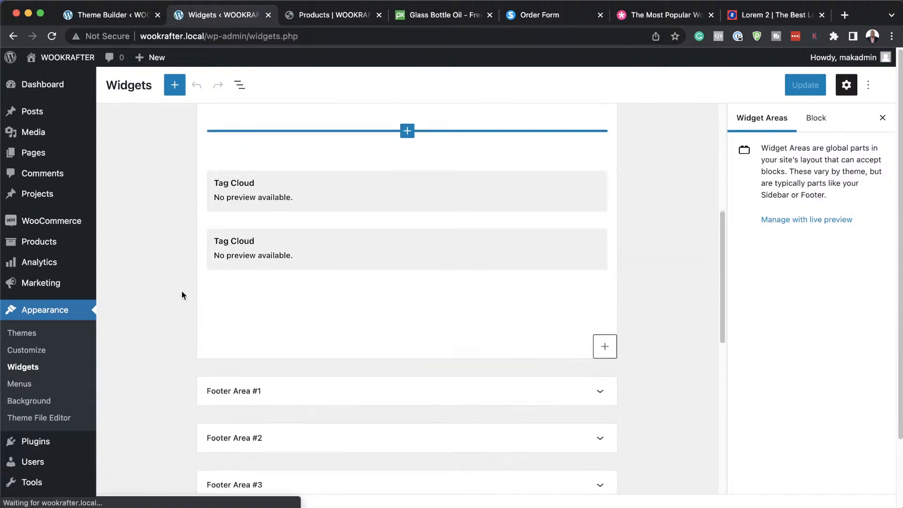
scroll(181, 294, "down", 5)
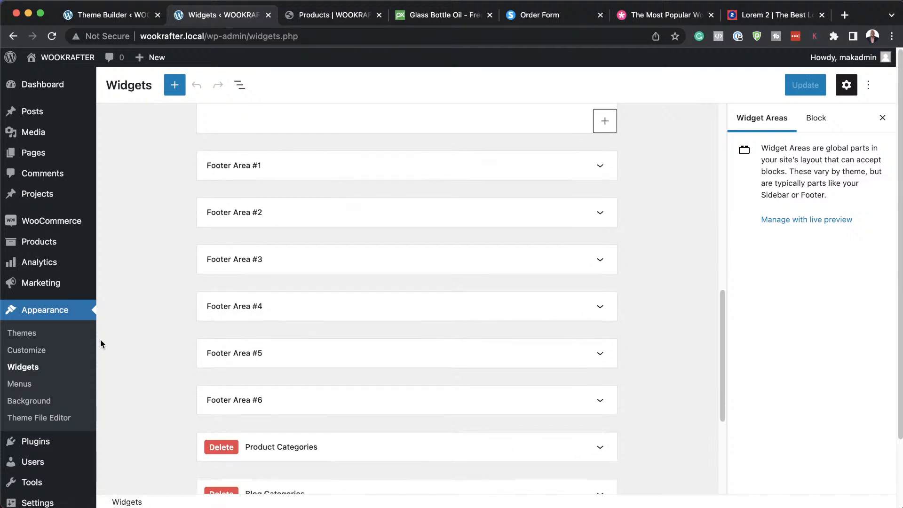
scroll(167, 344, "down", 2)
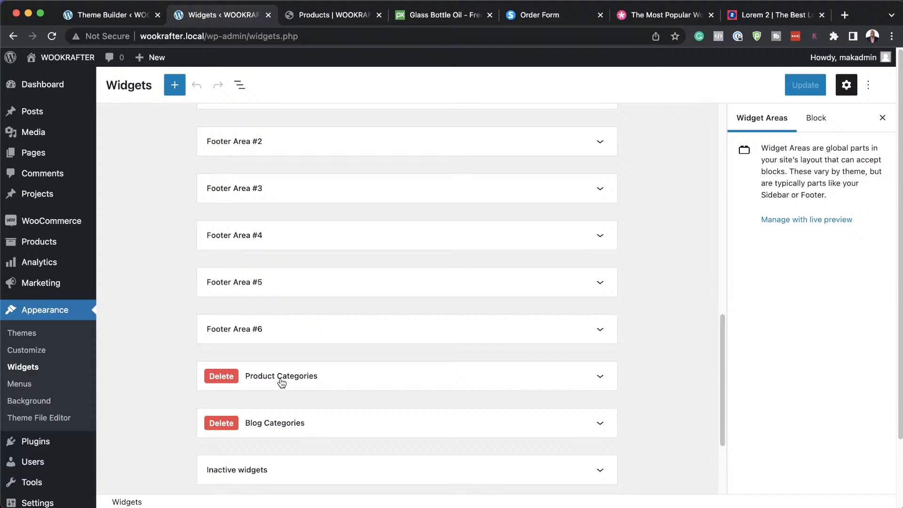
left_click(330, 379)
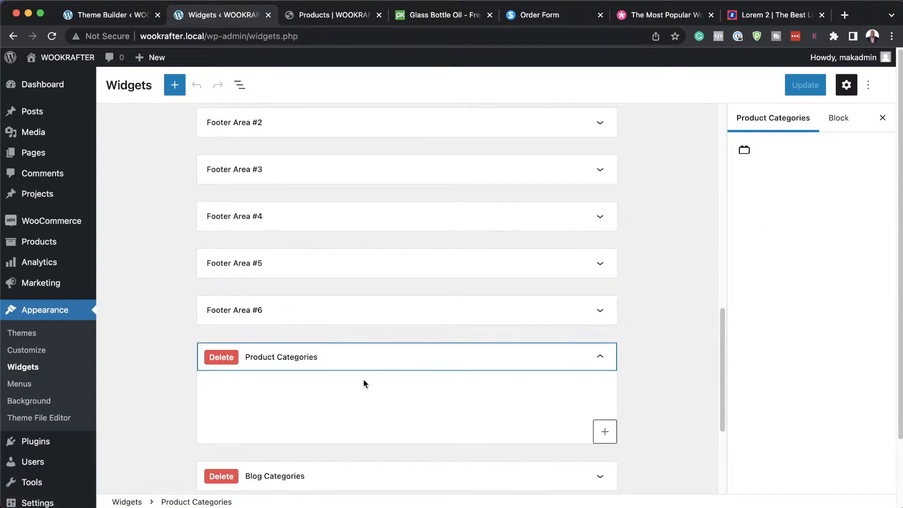
left_click(600, 357)
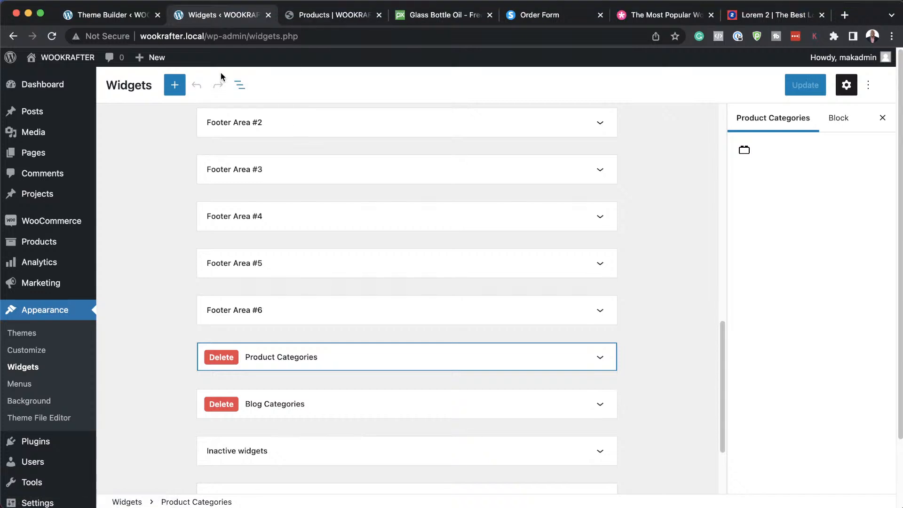
mouse_move(54, 85)
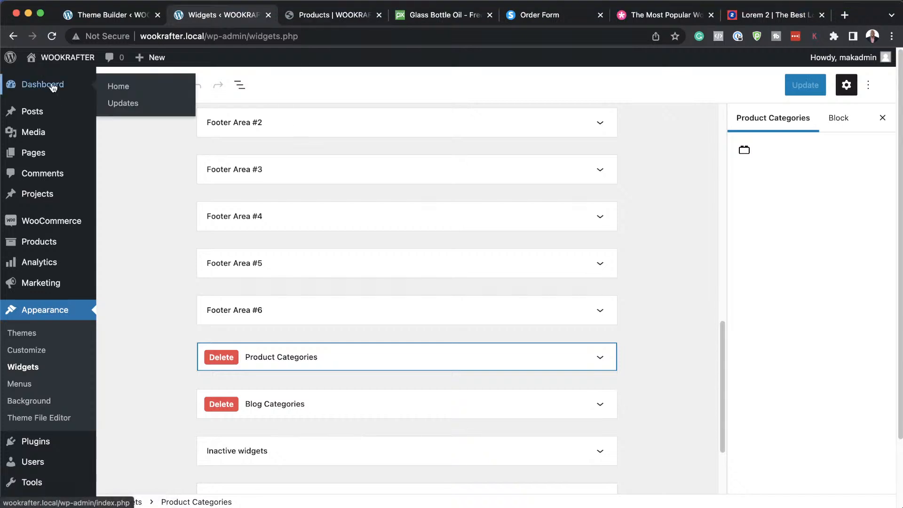
Return to the Shop body layout editor and scroll down to the Praesent Dapibus section.
left_click(105, 13)
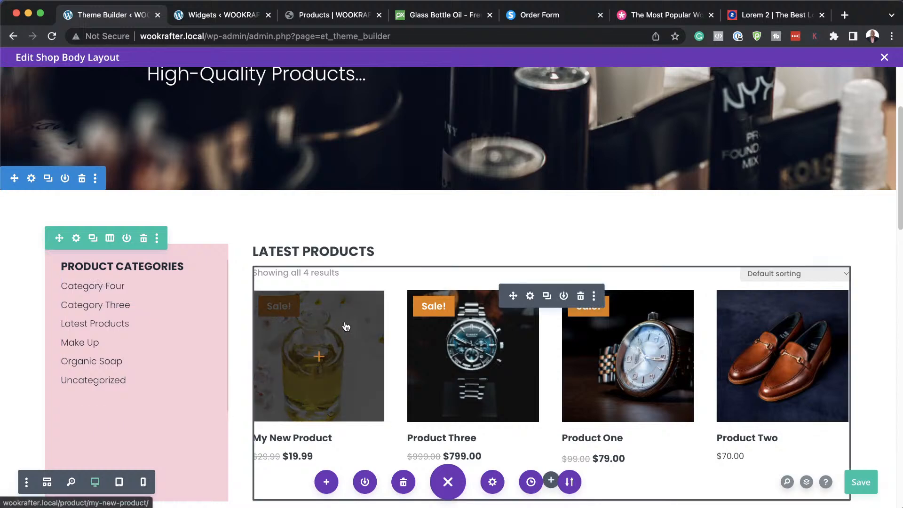
scroll(399, 357, "down", 5)
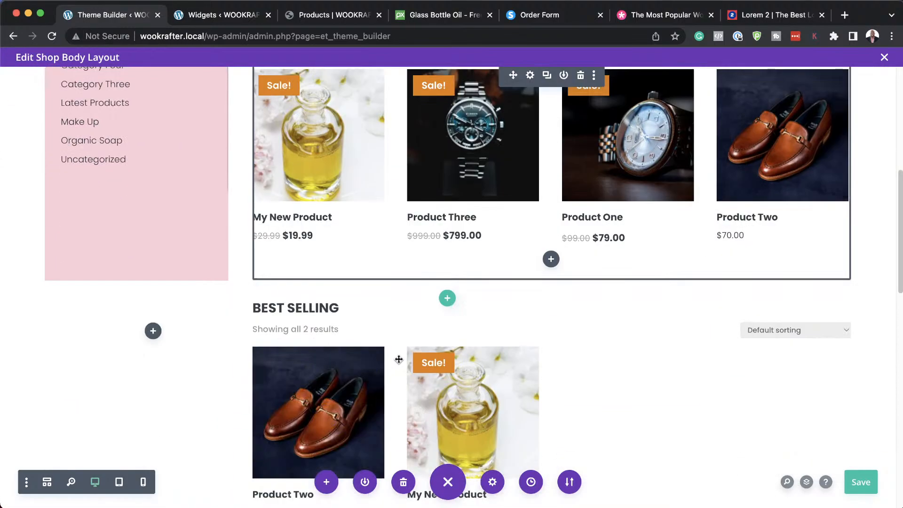
scroll(398, 360, "down", 9)
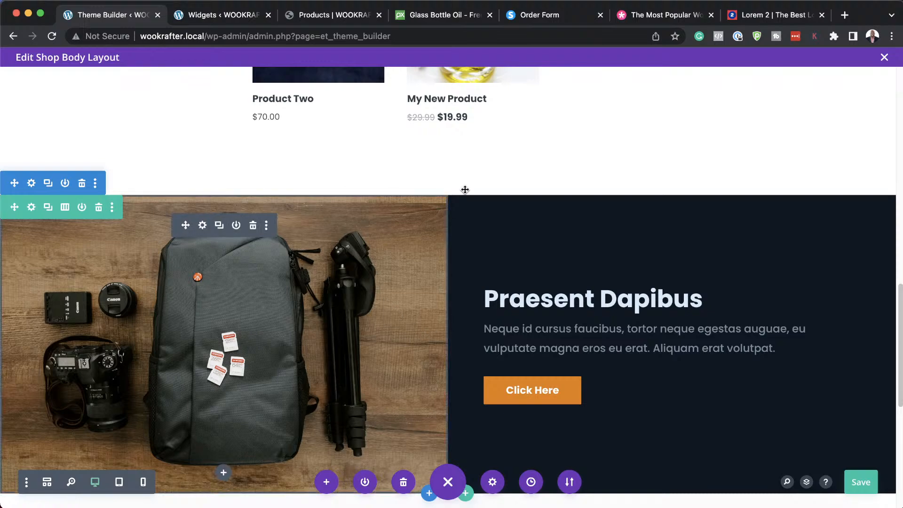
Search Pixabay for makeup photos and browse the results.
left_click(447, 15)
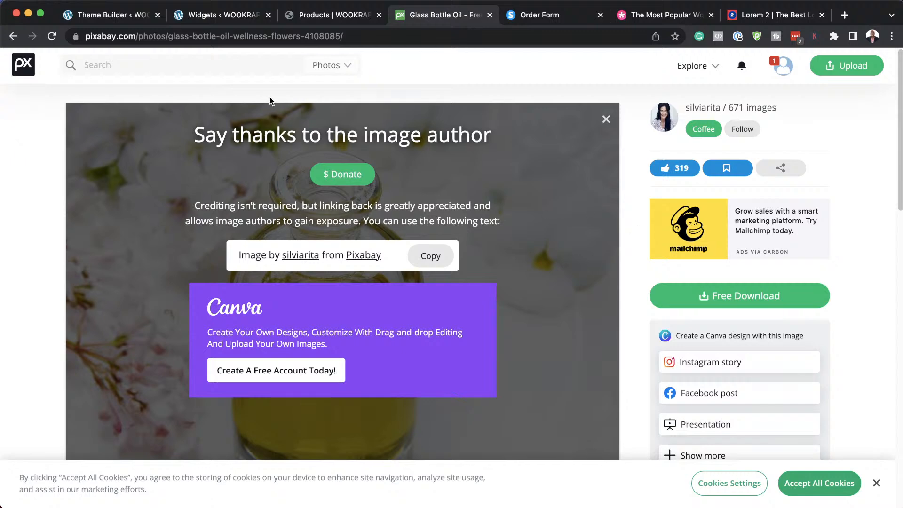
type("make")
left_click(161, 87)
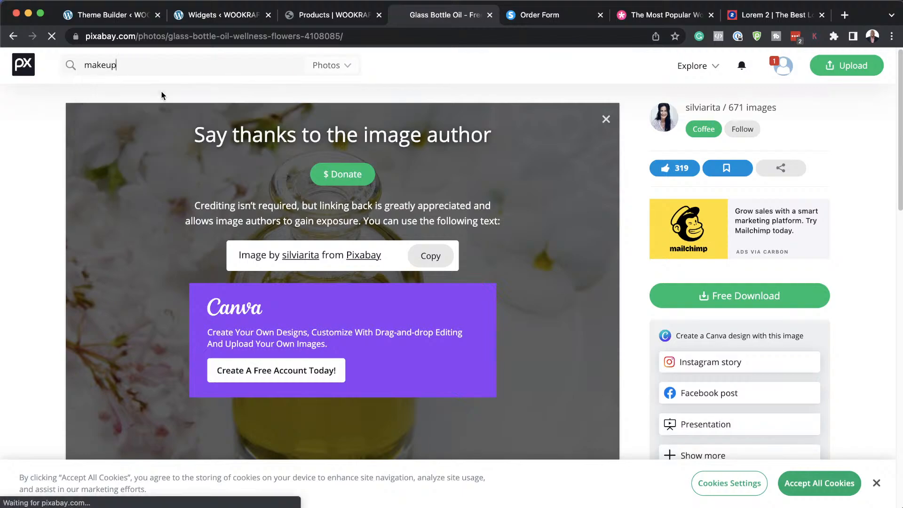
scroll(424, 243, "down", 7)
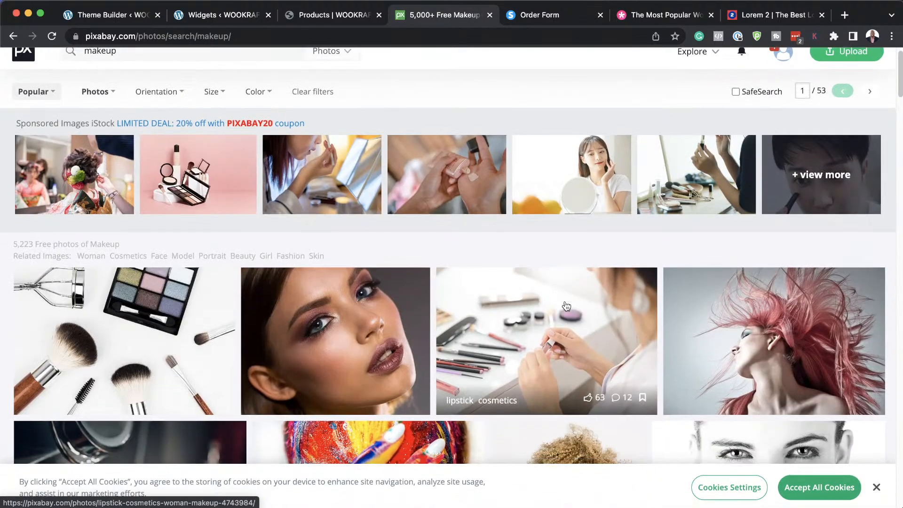
scroll(567, 306, "down", 9)
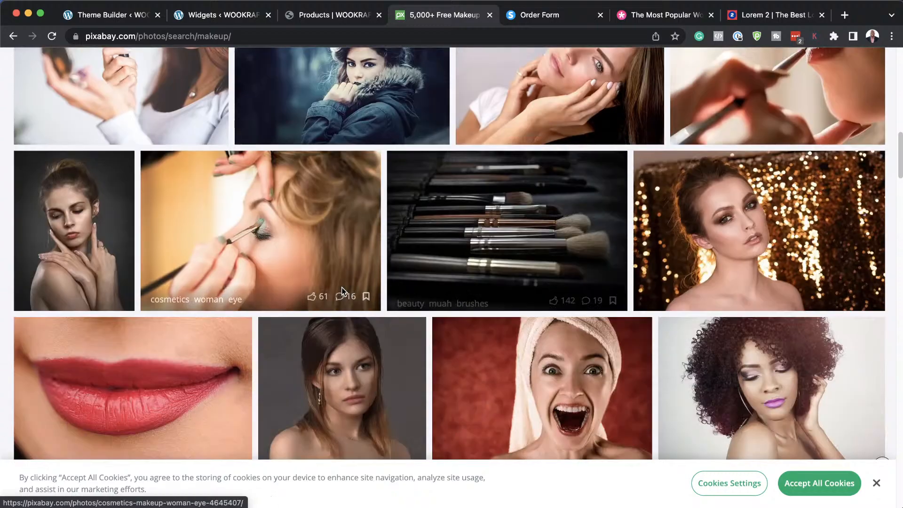
scroll(263, 244, "down", 1)
Download the makeup brushes photo at 1920×1280, then open a lipstick photo.
left_click(536, 187)
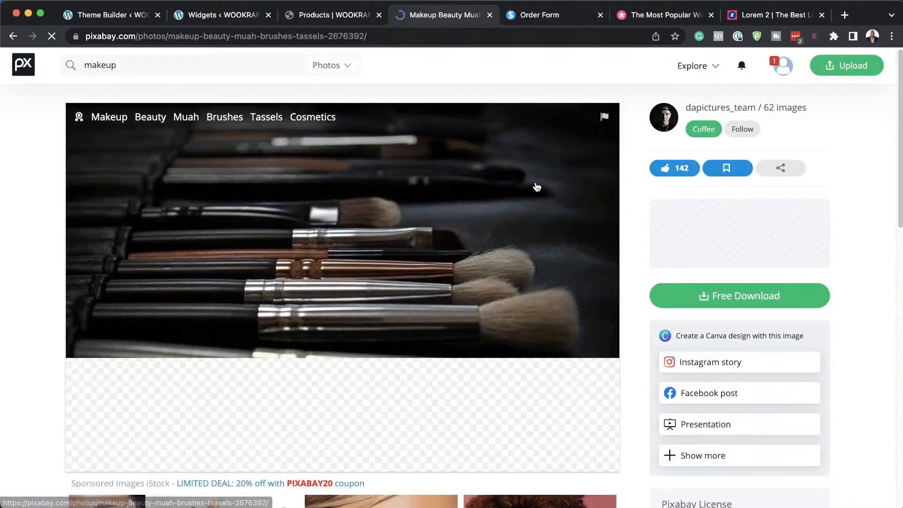
left_click(759, 302)
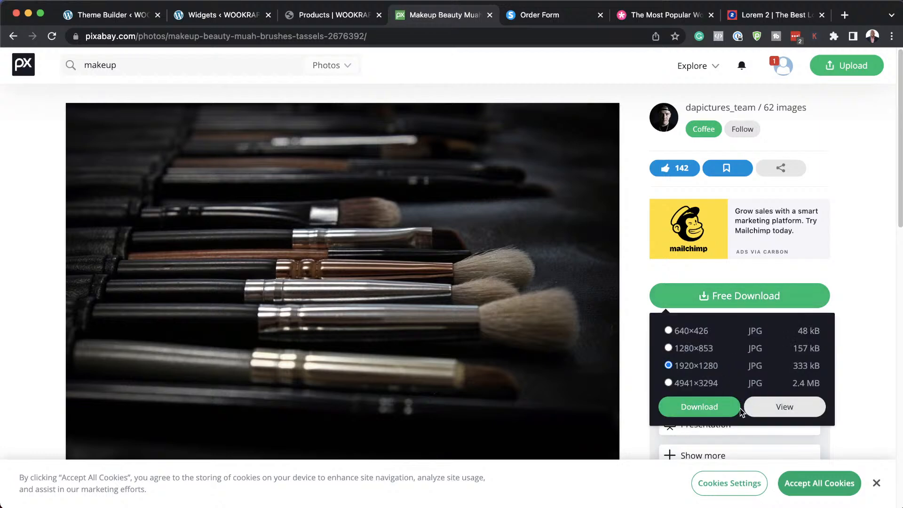
left_click(728, 407)
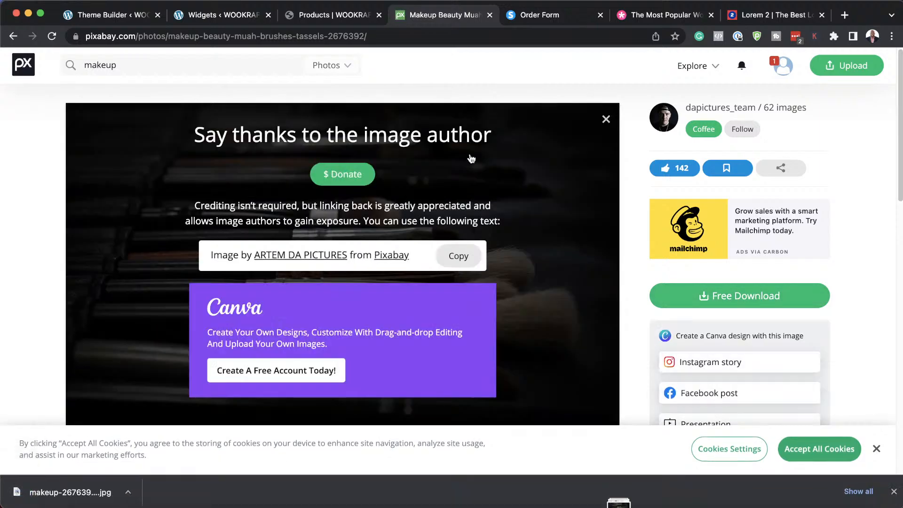
left_click(14, 37)
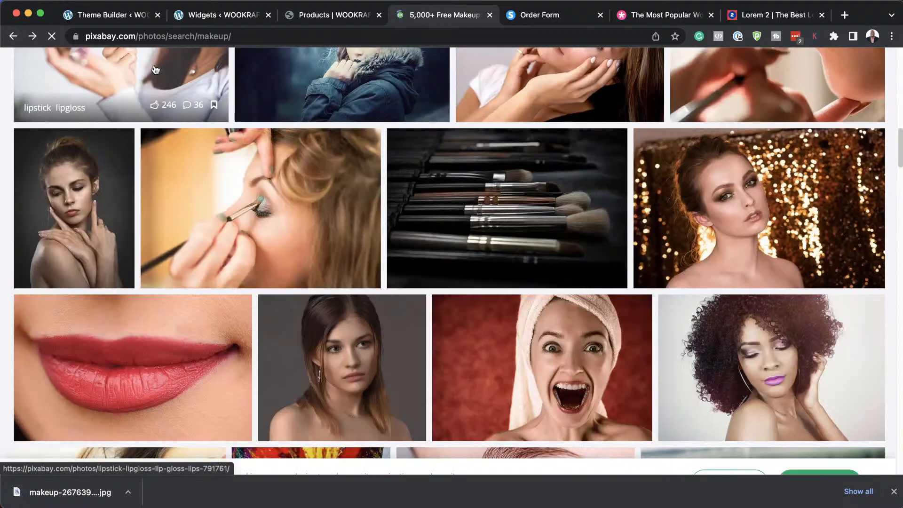
left_click(122, 366)
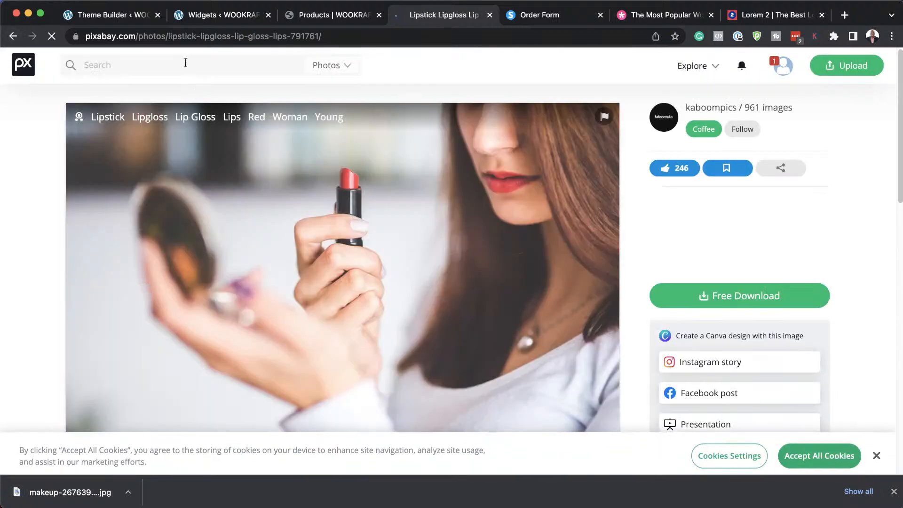
Search Pixabay for soap photos and browse the results.
left_click(185, 63)
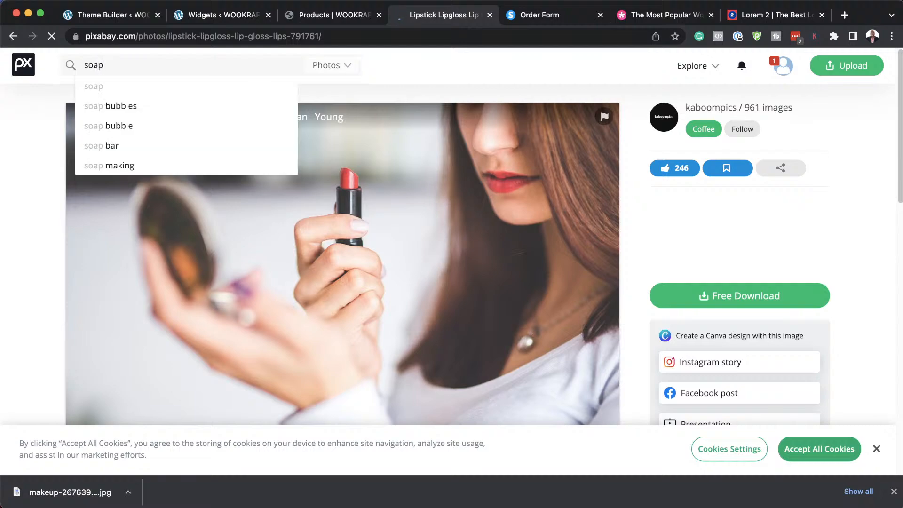
key("Return")
scroll(435, 233, "down", 2)
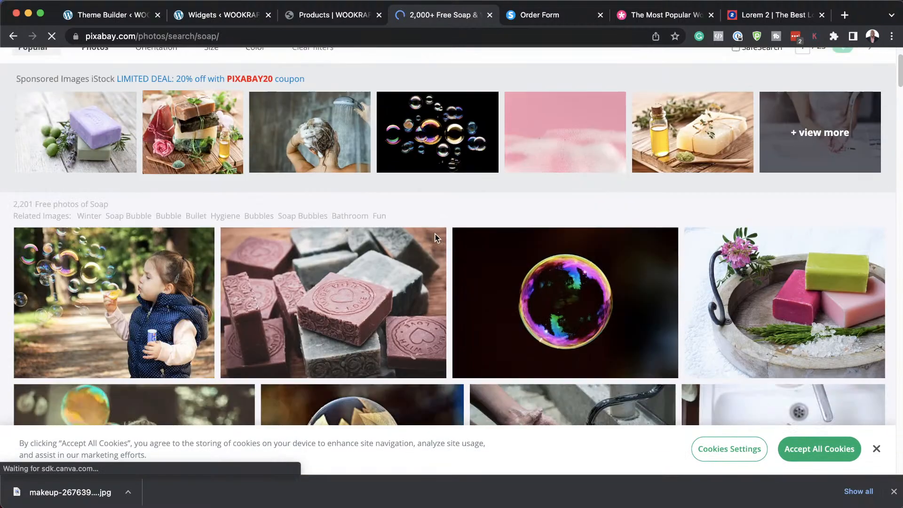
scroll(436, 234, "down", 5)
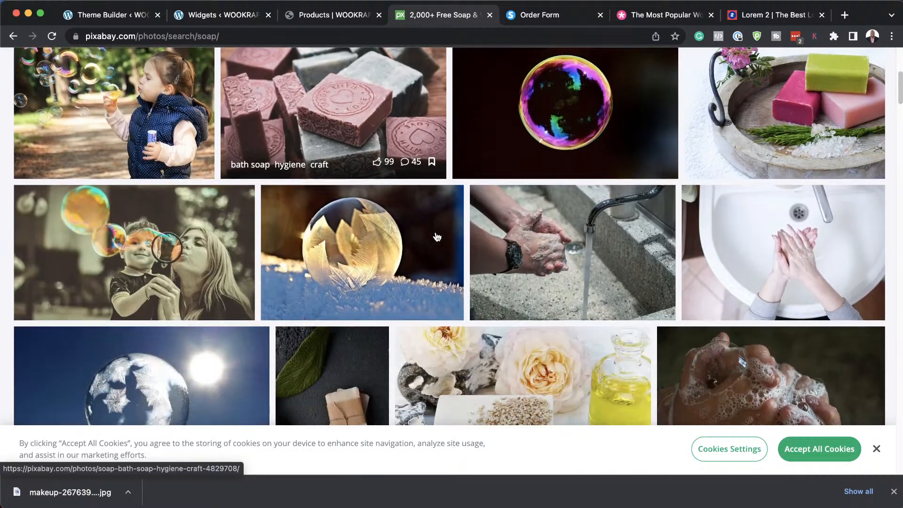
scroll(436, 237, "down", 4)
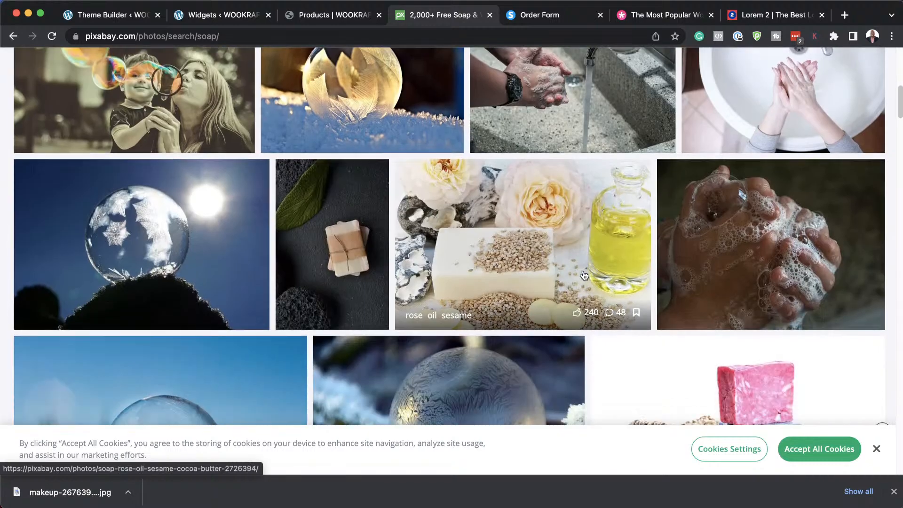
scroll(584, 275, "down", 4)
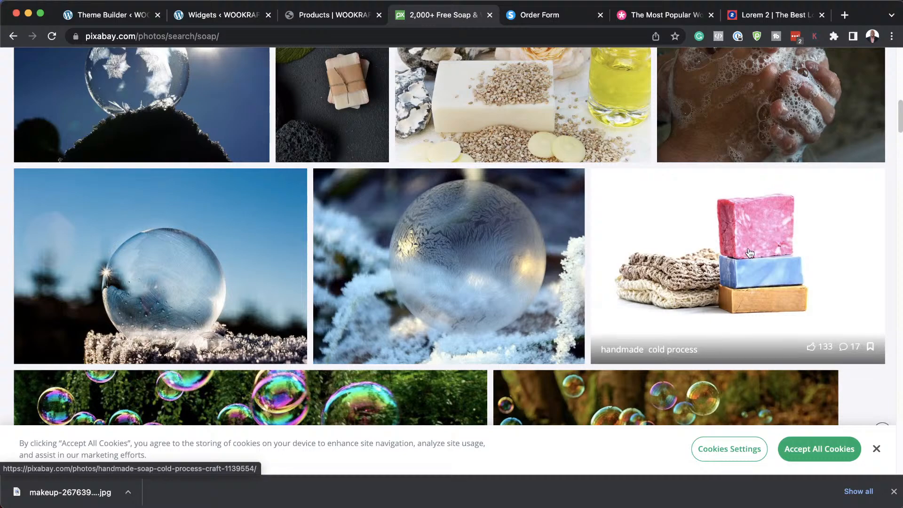
scroll(558, 295, "down", 15)
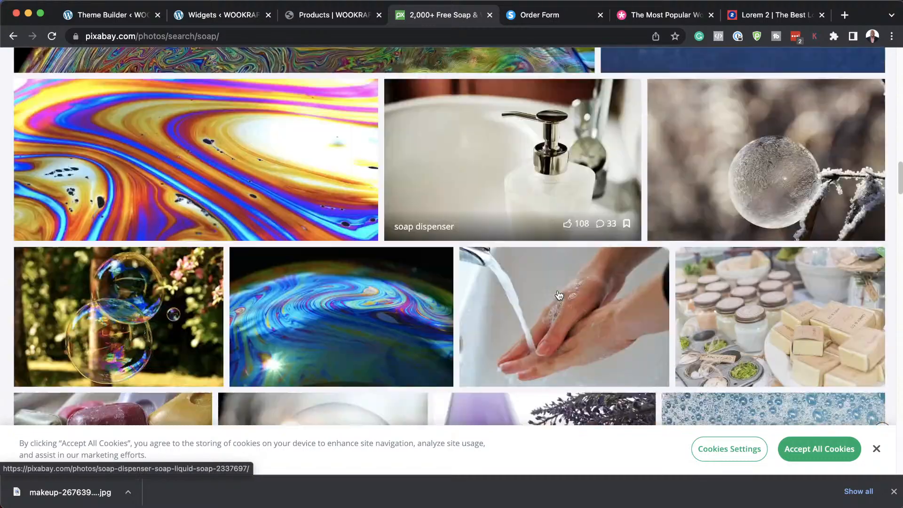
scroll(559, 295, "down", 5)
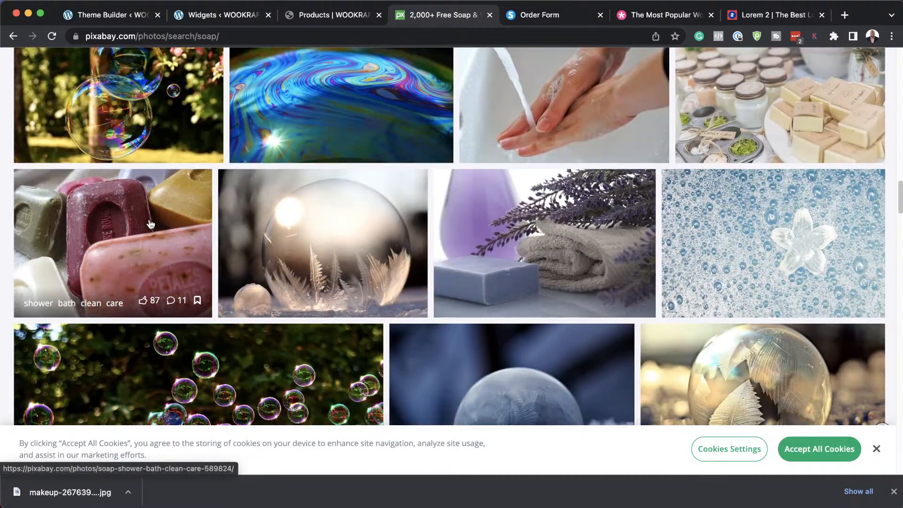
Download the coloured soap bars photo at 1920×1440 and return to the layout editor.
left_click(150, 224)
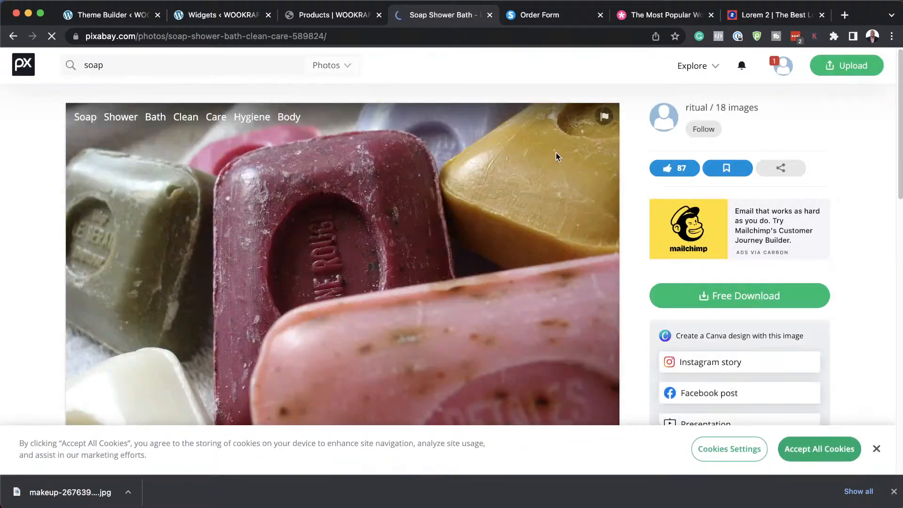
left_click(763, 301)
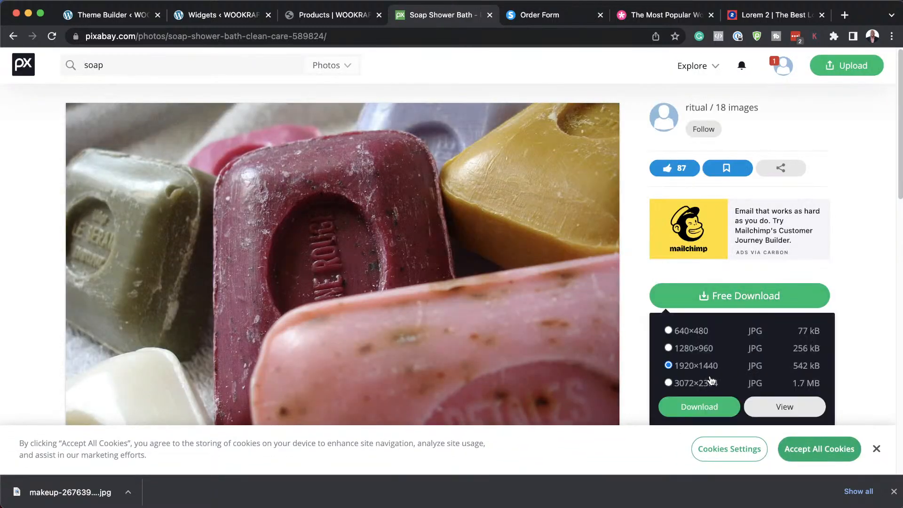
left_click(698, 405)
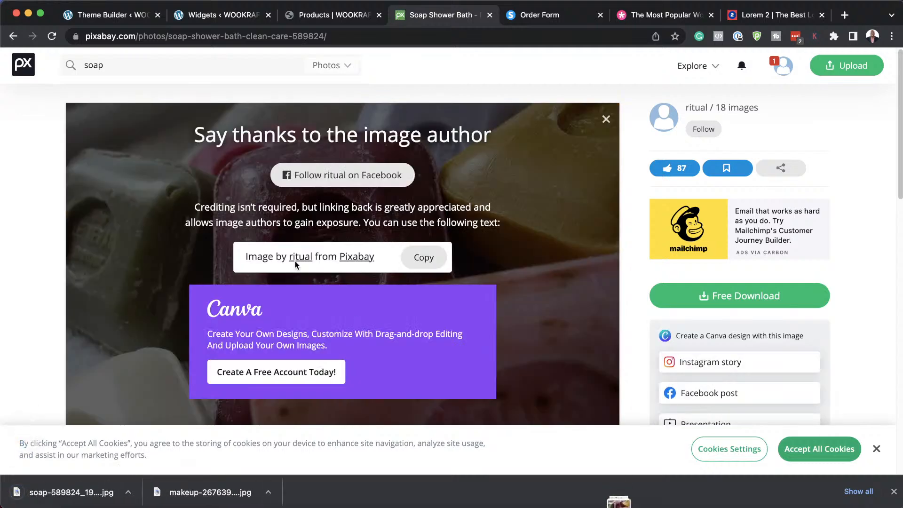
left_click(114, 18)
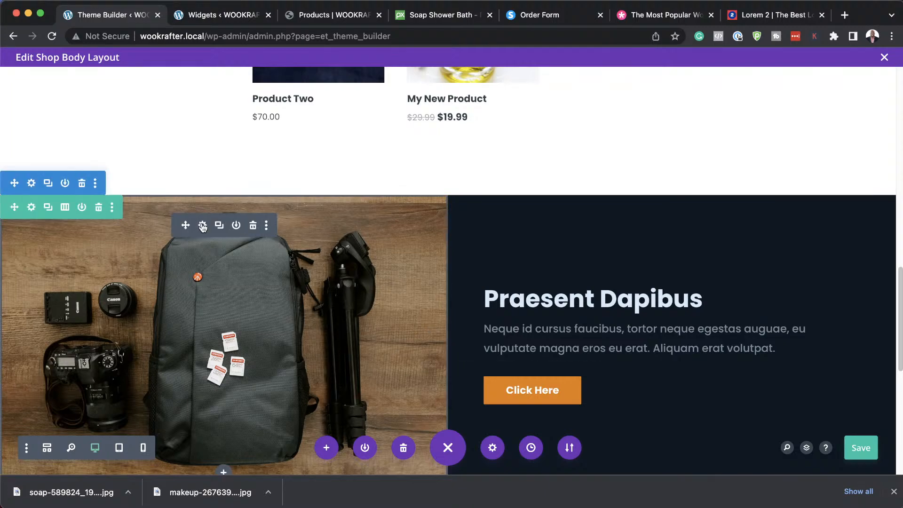
Clear the Praesent Dapibus image module and upload the soap and makeup brushes photos.
left_click(202, 226)
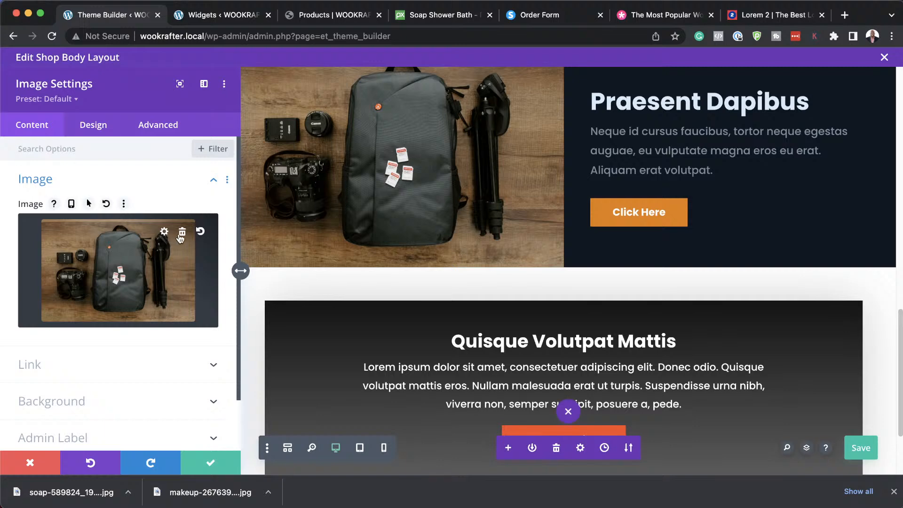
left_click(183, 231)
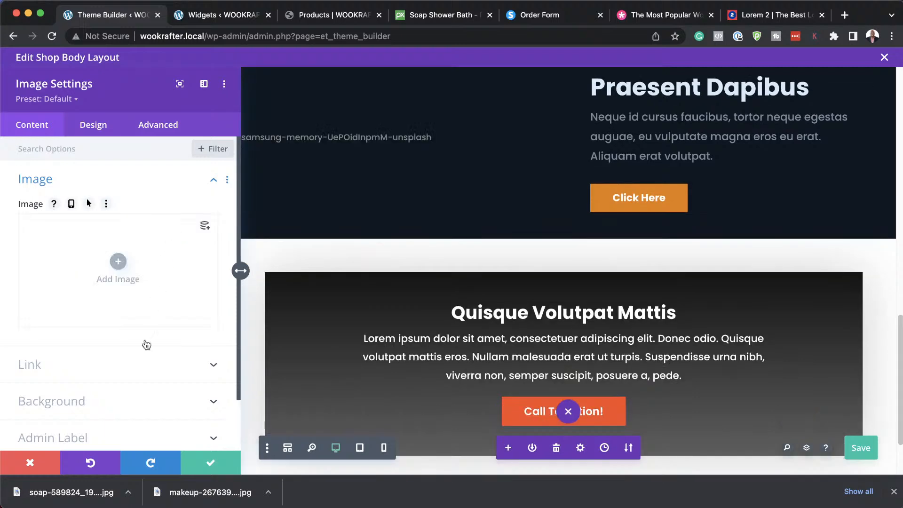
left_click(118, 261)
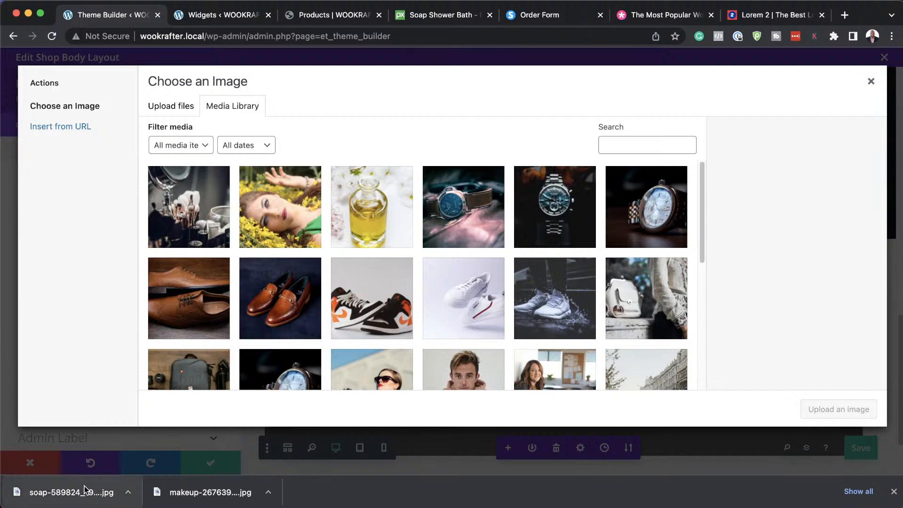
left_click(179, 106)
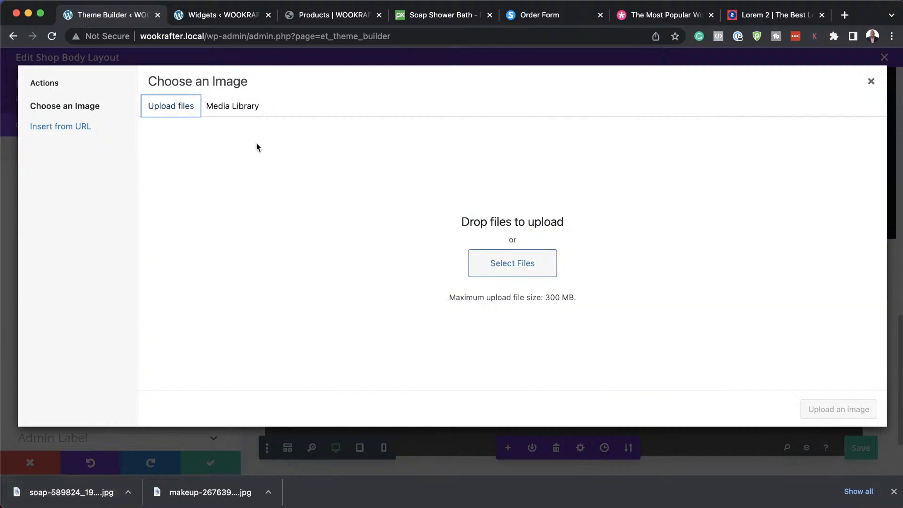
left_click_drag(60, 497, 276, 287)
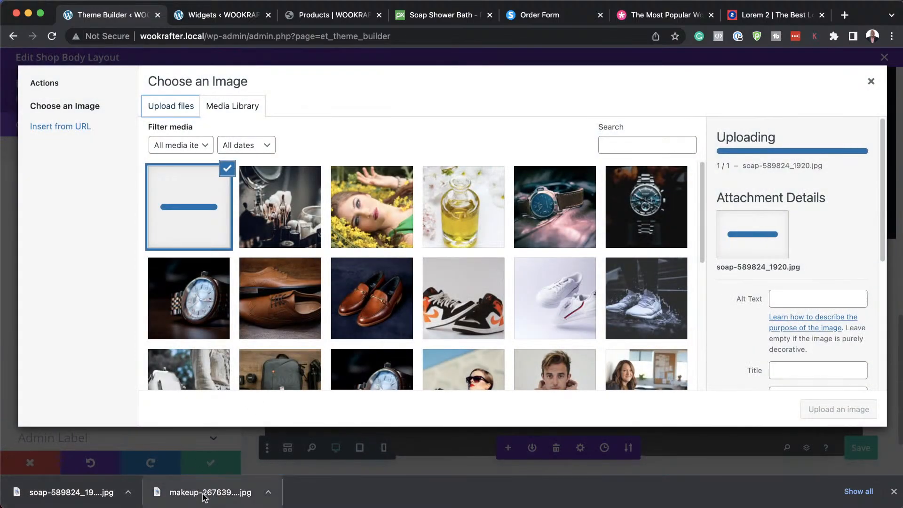
left_click_drag(204, 498, 298, 269)
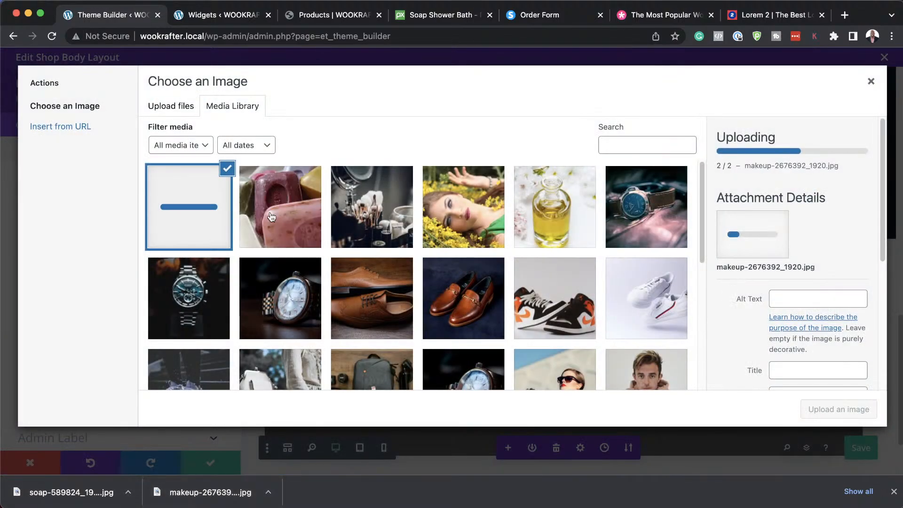
left_click(894, 492)
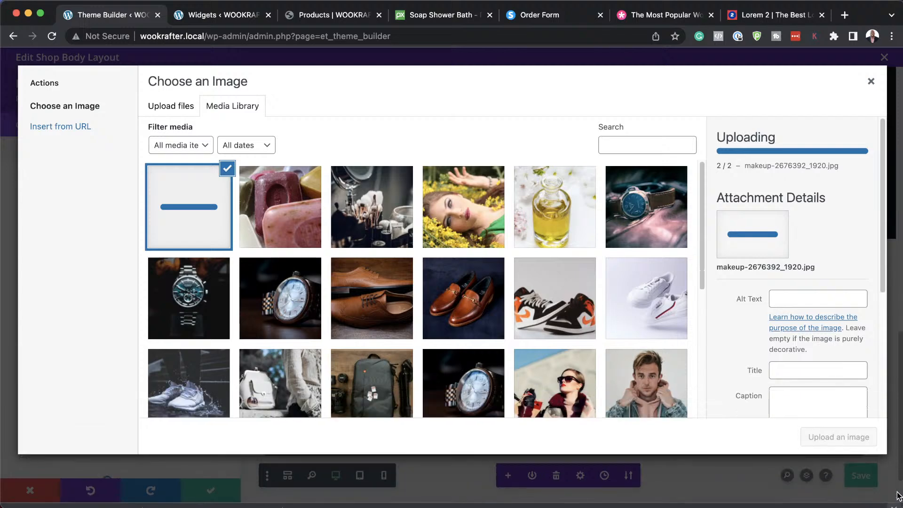
Insert the soap-589824_1920 photo into the image module and confirm.
left_click(296, 203)
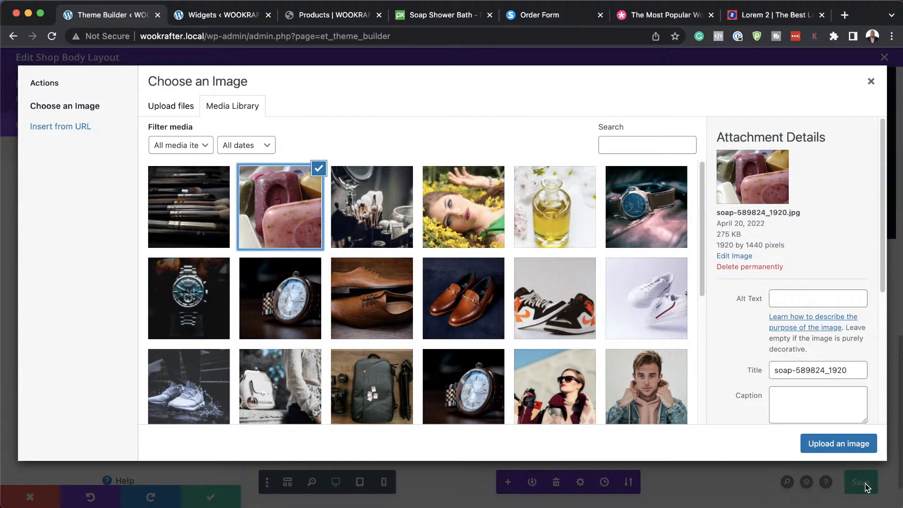
left_click(840, 444)
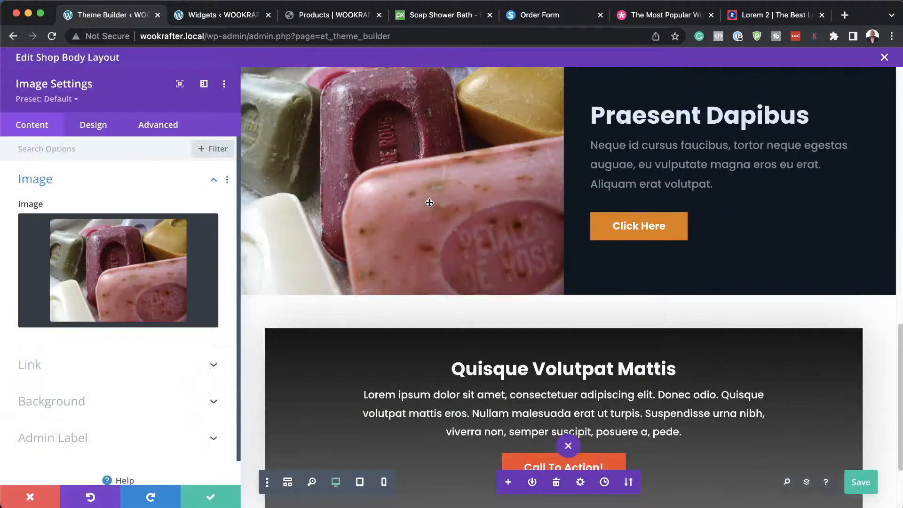
left_click(207, 496)
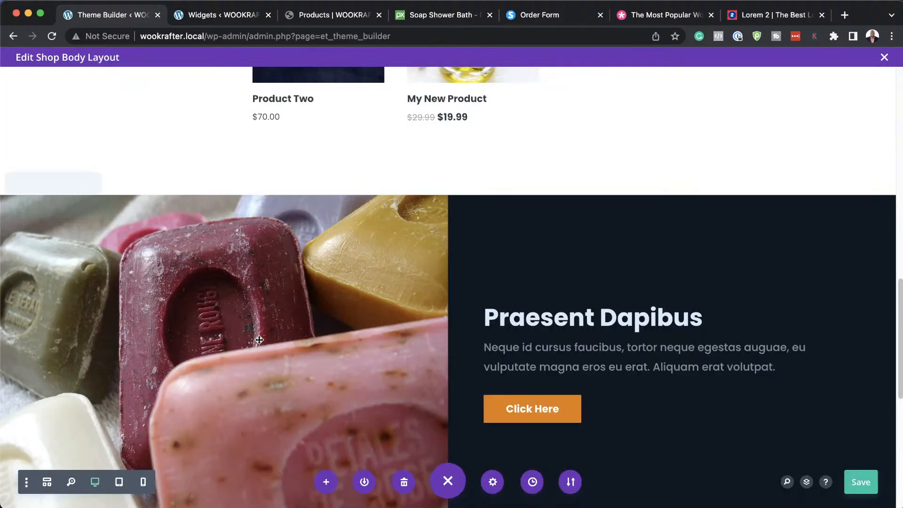
scroll(371, 306, "down", 3)
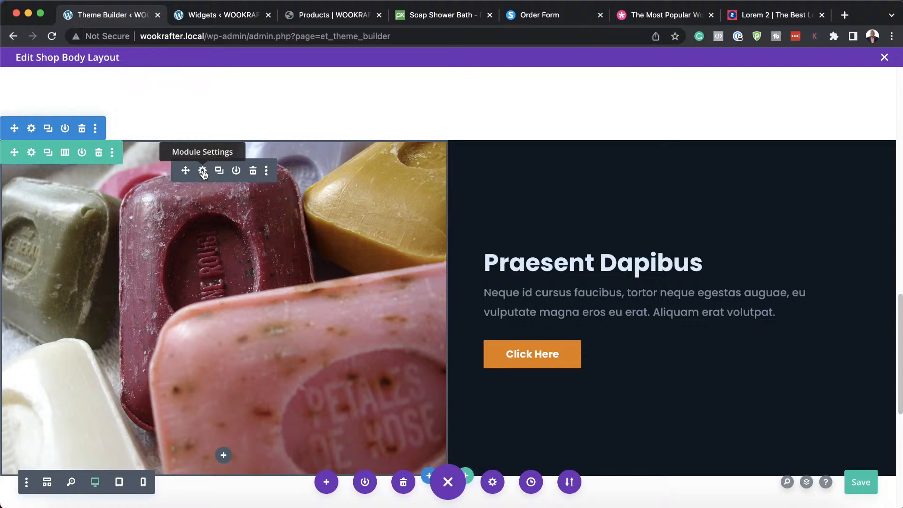
Swap the module's soap image for the makeup brushes photo from the Media Library.
left_click(203, 174)
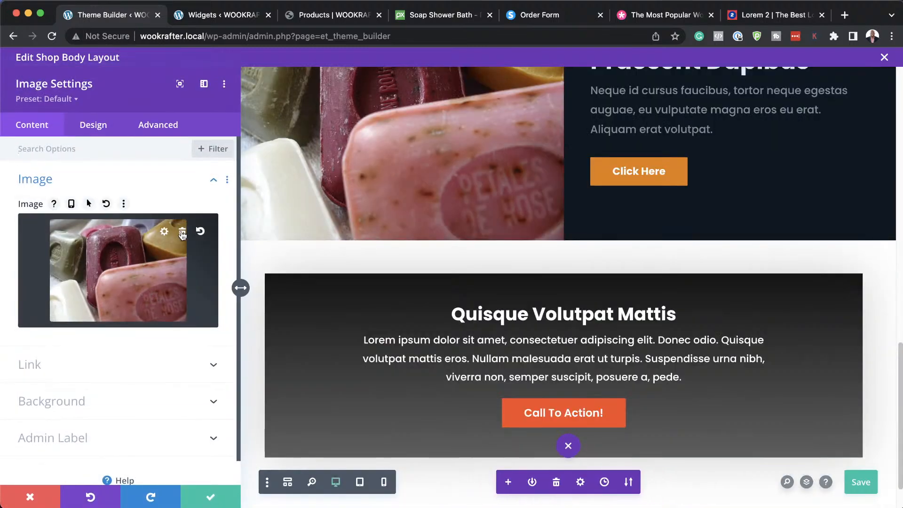
left_click(183, 234)
left_click(118, 261)
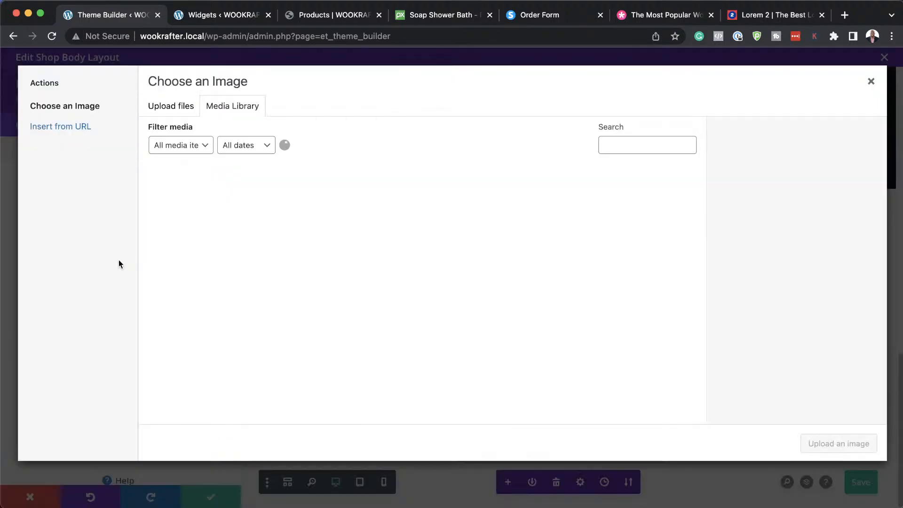
left_click(185, 230)
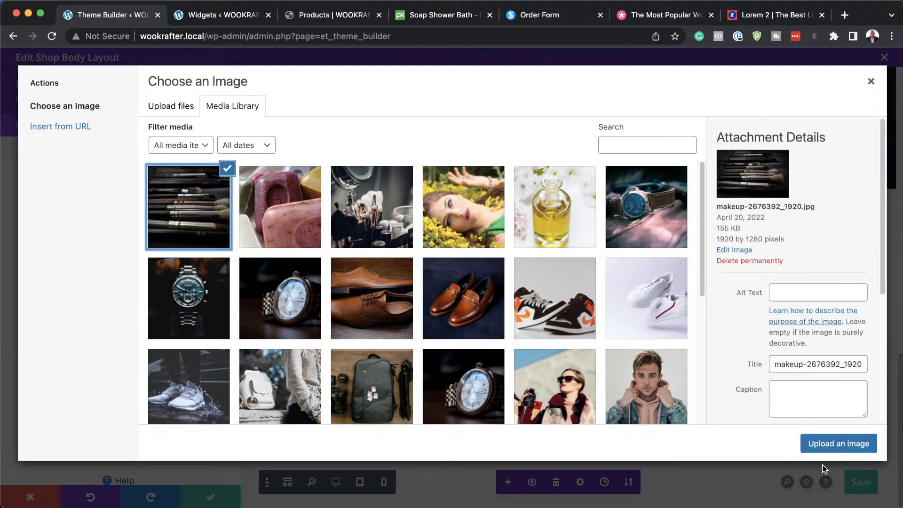
left_click(832, 443)
scroll(548, 289, "up", 3)
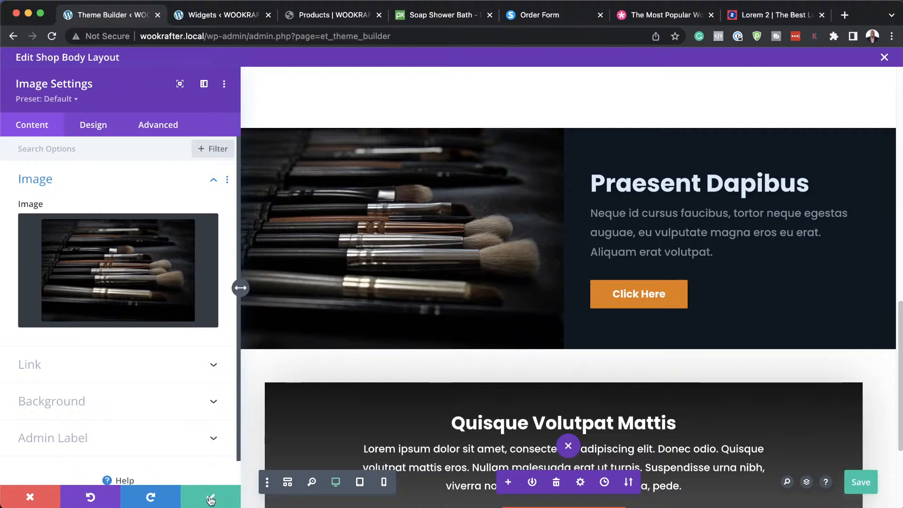
left_click(199, 496)
scroll(643, 281, "down", 2)
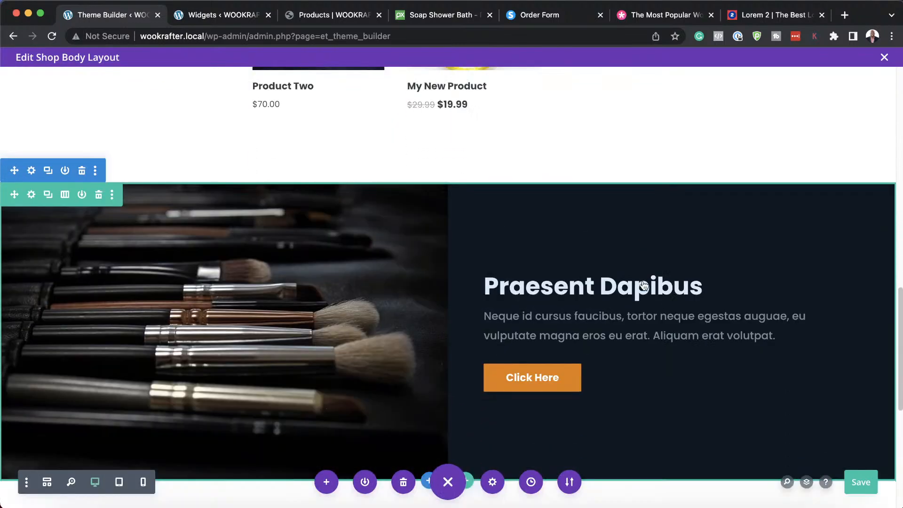
Save the shop body layout and return to the Widgets admin page.
key("super+s")
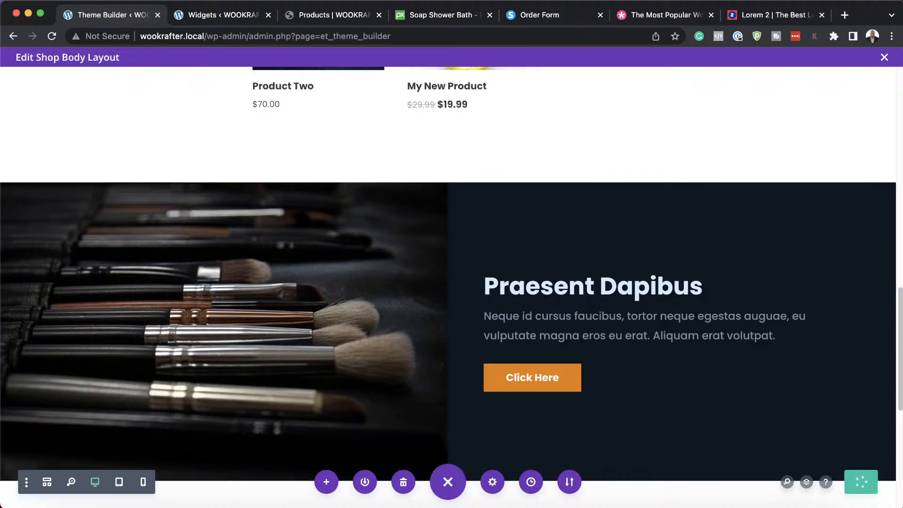
left_click_drag(0, 150, 0, 188)
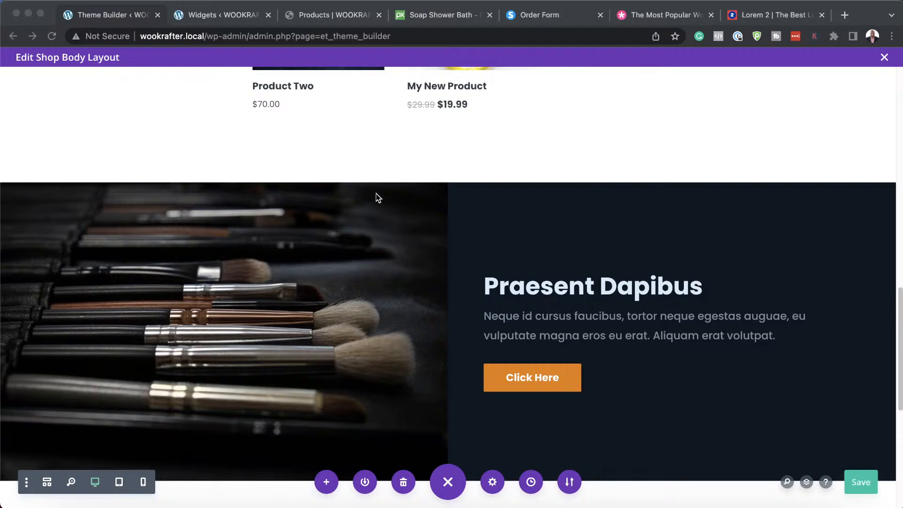
scroll(526, 273, "up", 4)
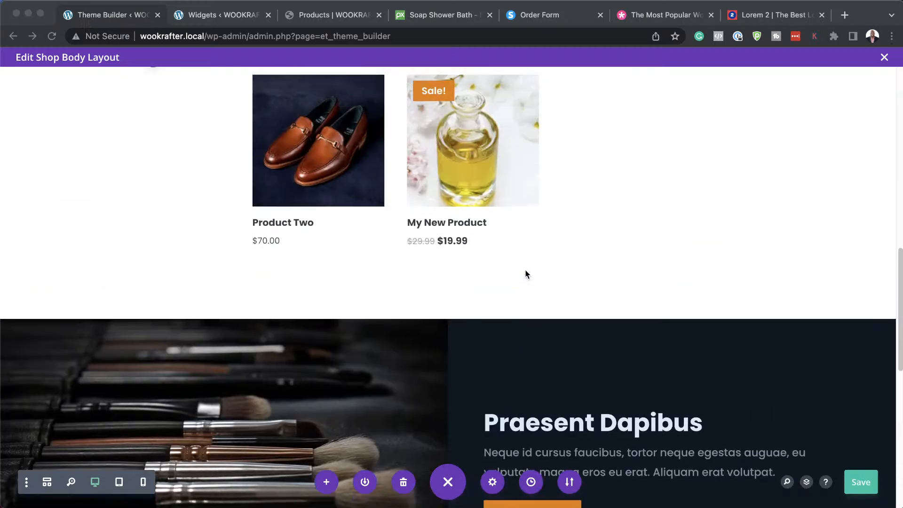
scroll(526, 274, "up", 1)
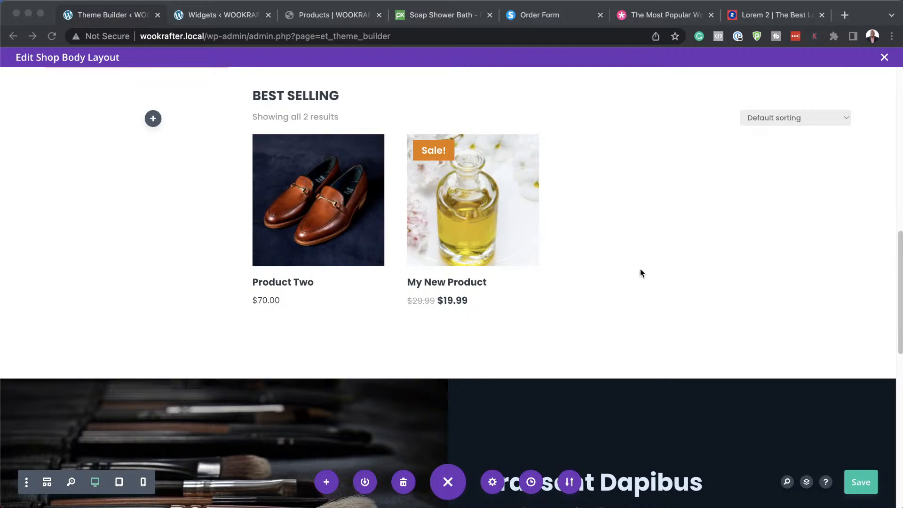
scroll(207, 213, "up", 9)
scroll(208, 217, "up", 4)
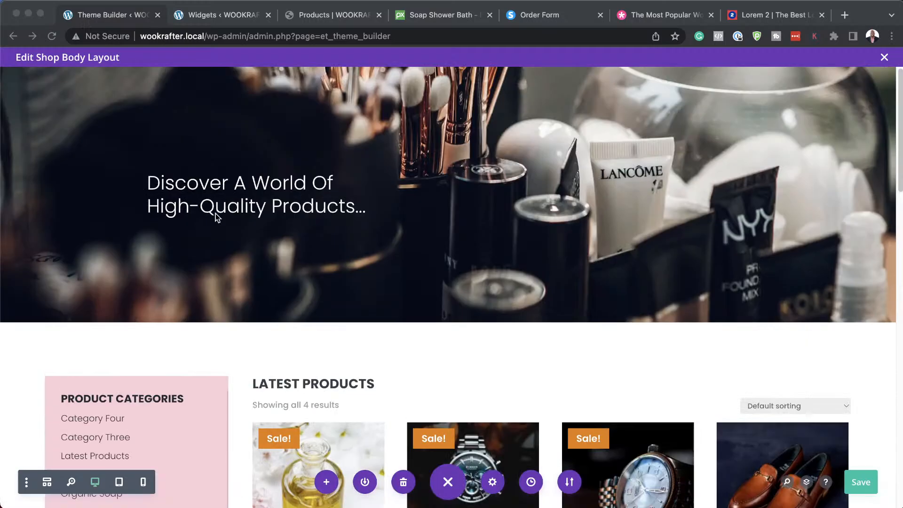
left_click(190, 18)
Move the Widgets tab first and open the WooCommerce All Products list of four products.
left_click_drag(190, 18, 80, 18)
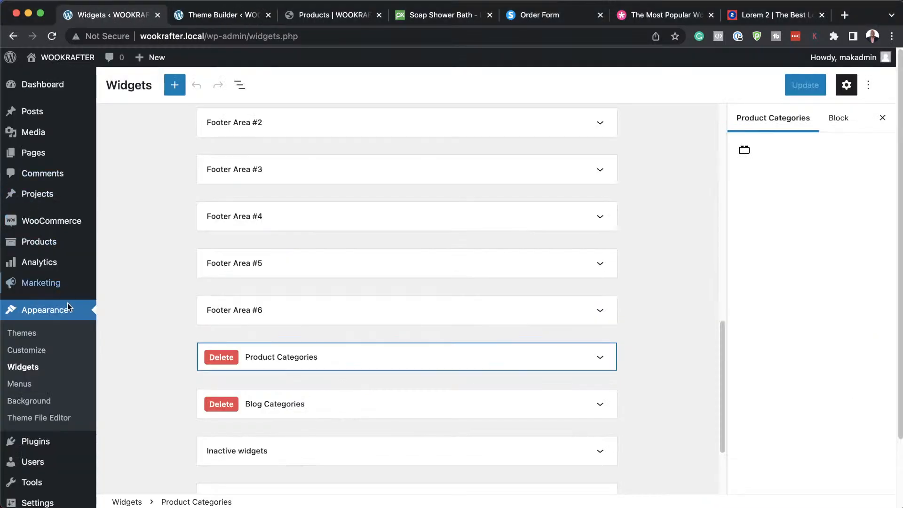
scroll(74, 362, "down", 1)
scroll(75, 361, "up", 1)
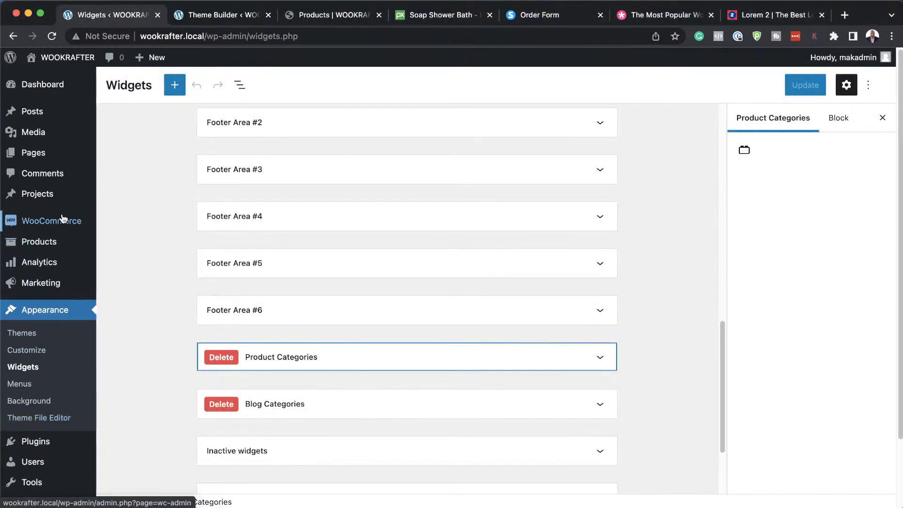
mouse_move(52, 241)
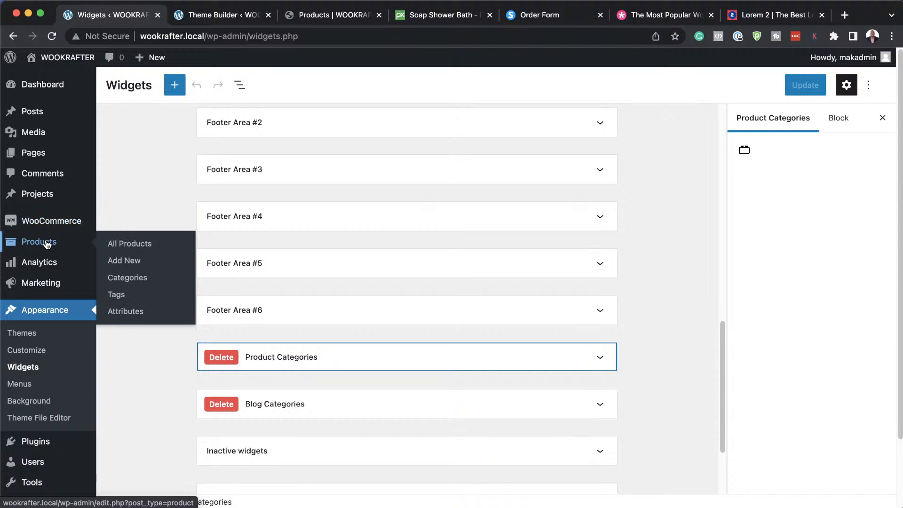
left_click(125, 262)
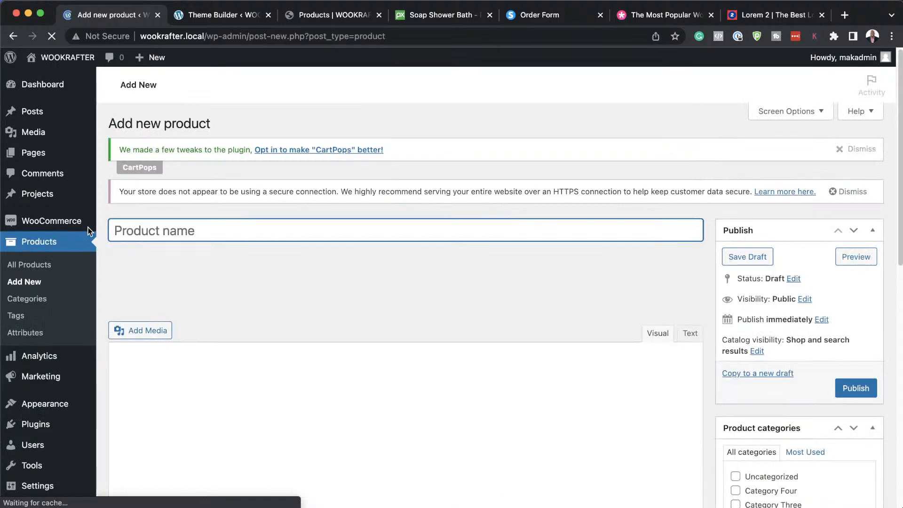
left_click(44, 266)
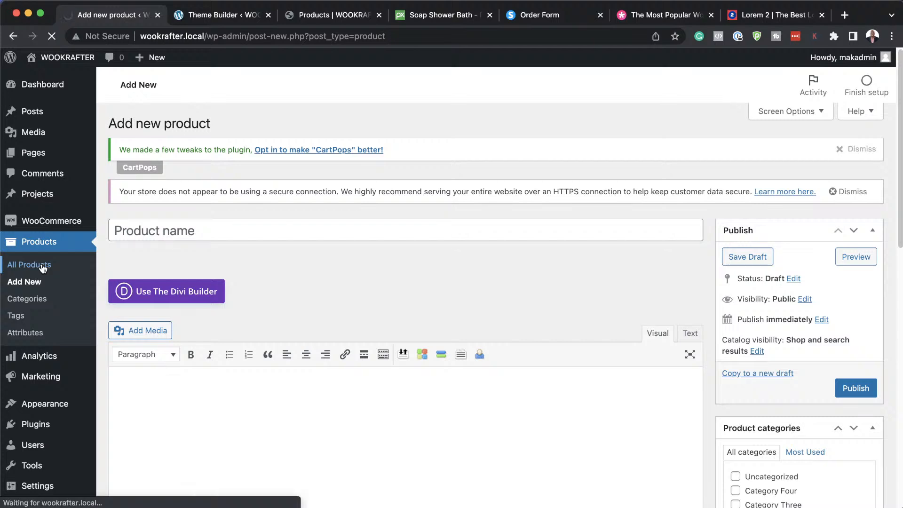
scroll(352, 357, "down", 1)
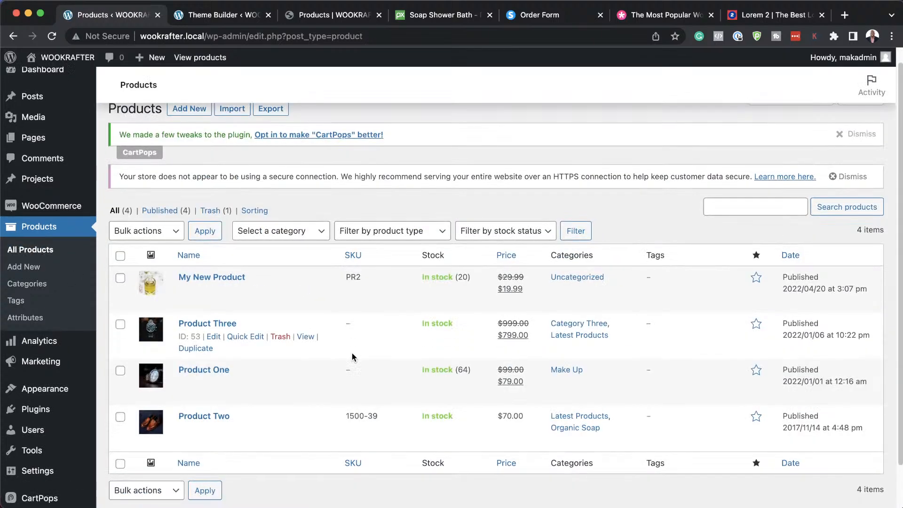
scroll(352, 353, "down", 2)
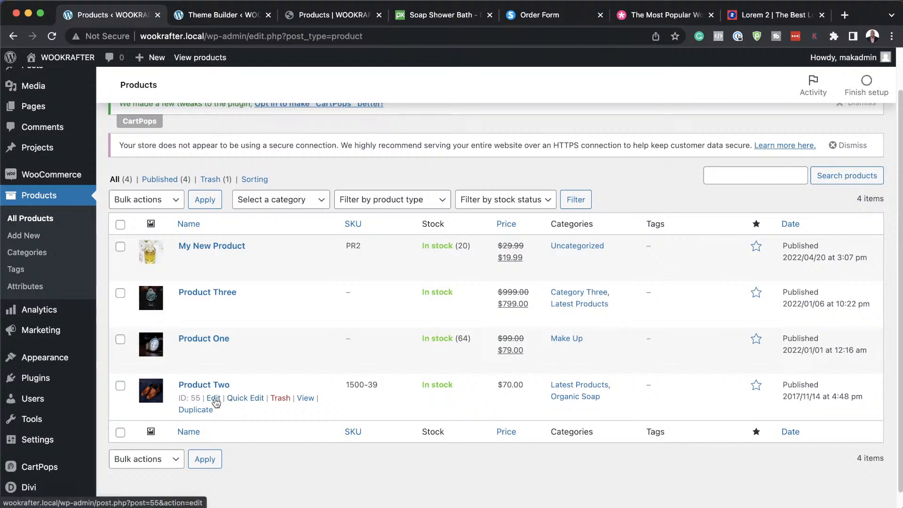
Open Product Two in the editor and retitle it Organic Soap.
left_click(214, 399)
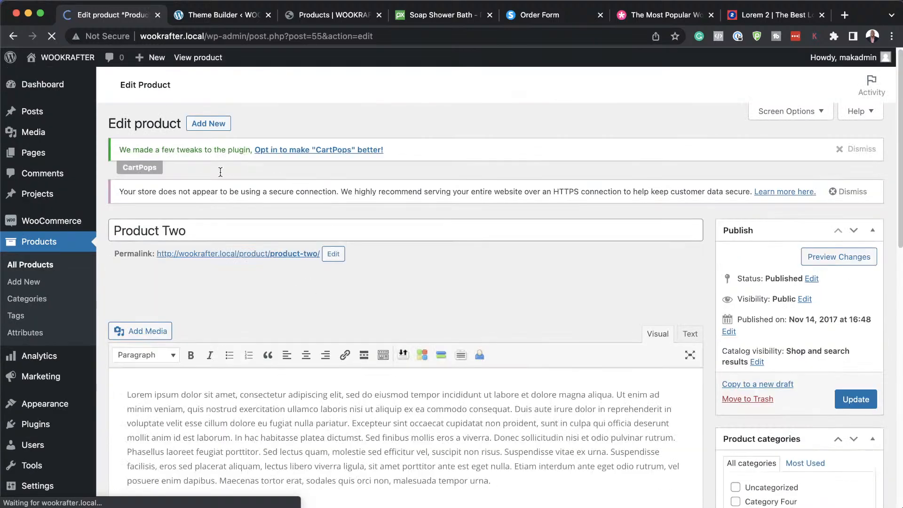
triple_click(196, 234)
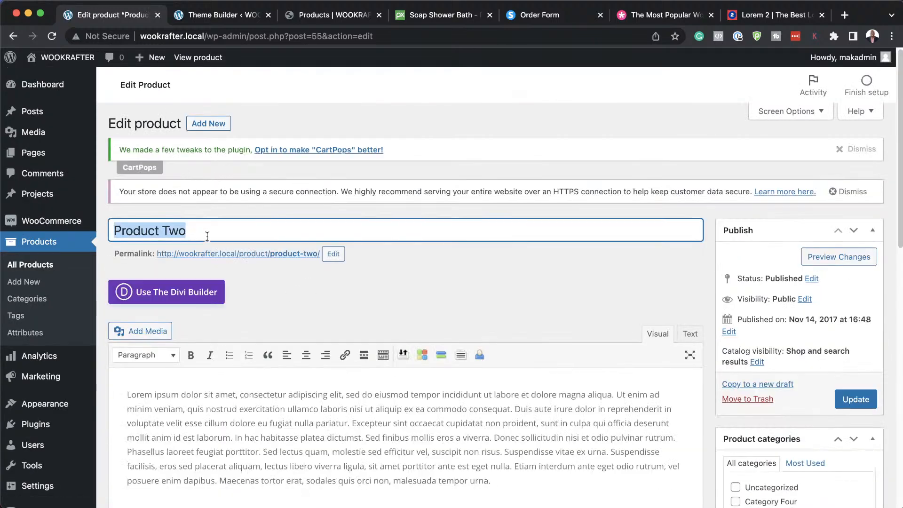
type("Organic Soap")
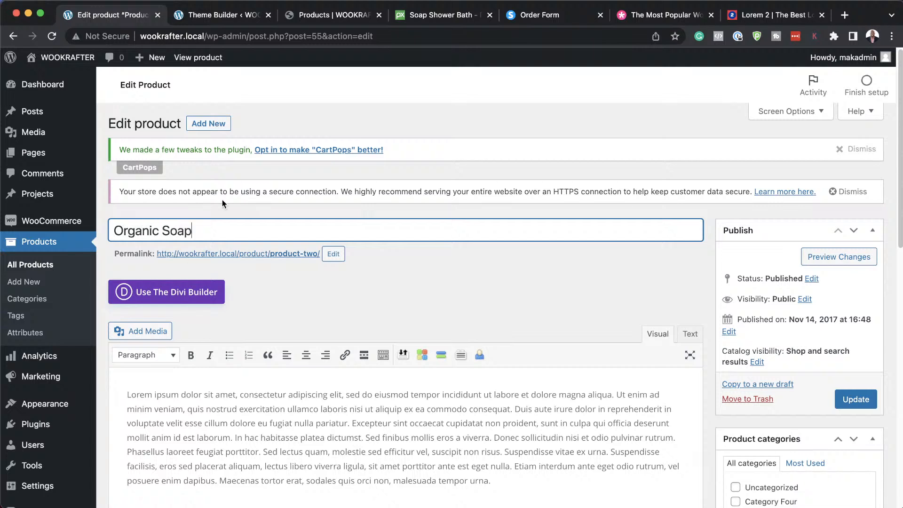
Copy the title into the permalink so the slug becomes organic-soap.
key("alt+shift+Left")
key("alt+shift+Left")
key("super+c")
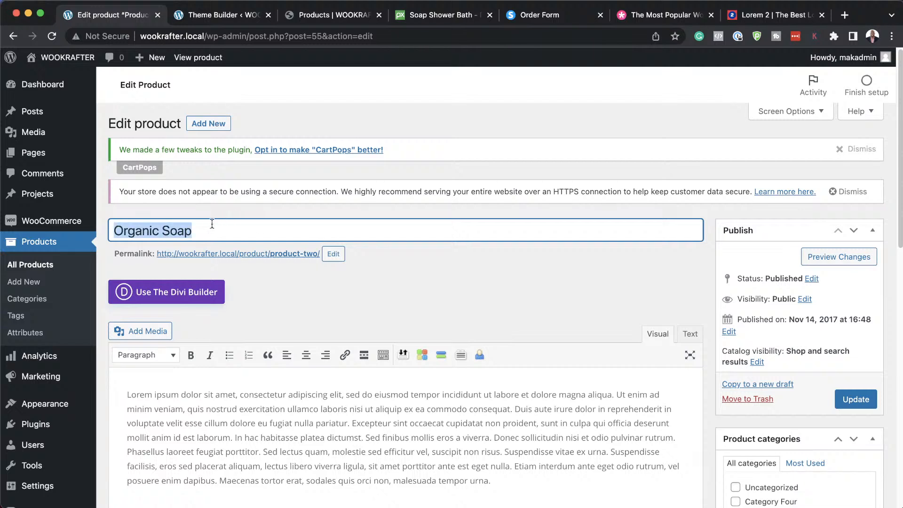
left_click(333, 254)
key("alt+shift+Left")
key("alt+shift+Left")
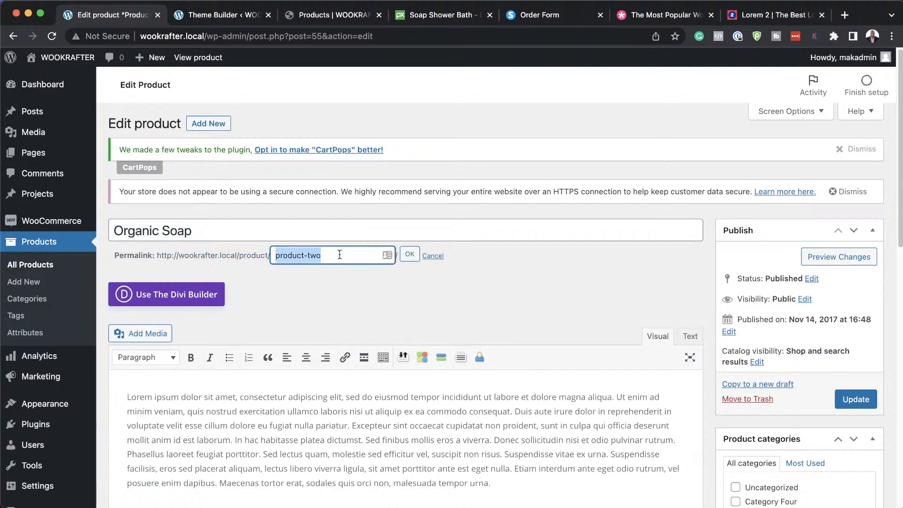
key("super+v")
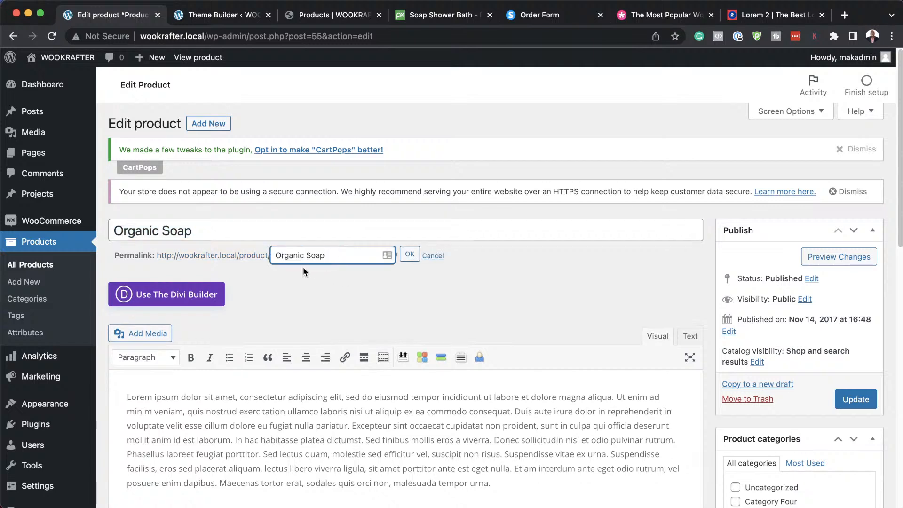
left_click(410, 254)
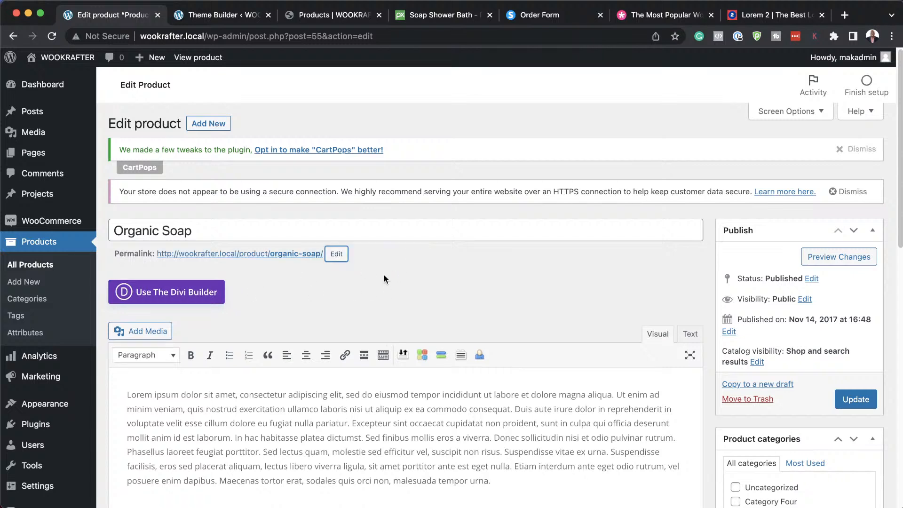
Change the regular price from 70 to 9.99.
scroll(518, 298, "down", 5)
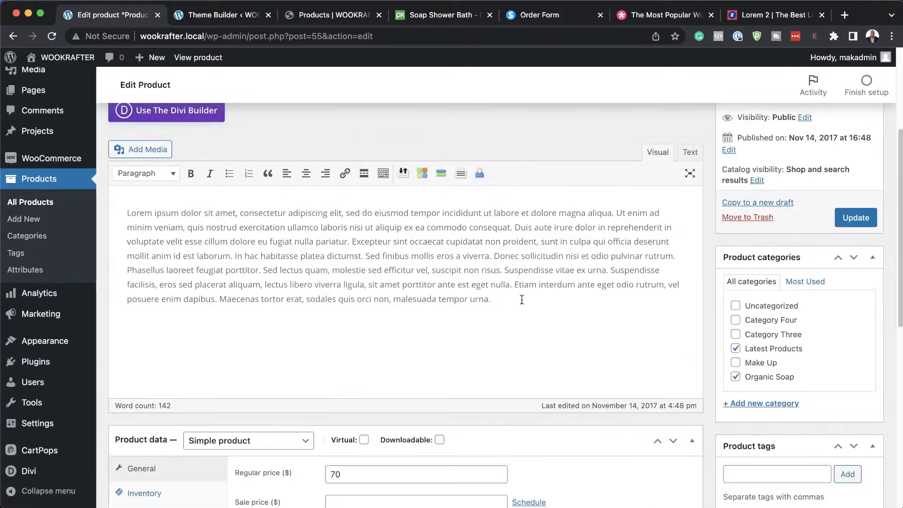
left_click_drag(353, 418, 319, 421)
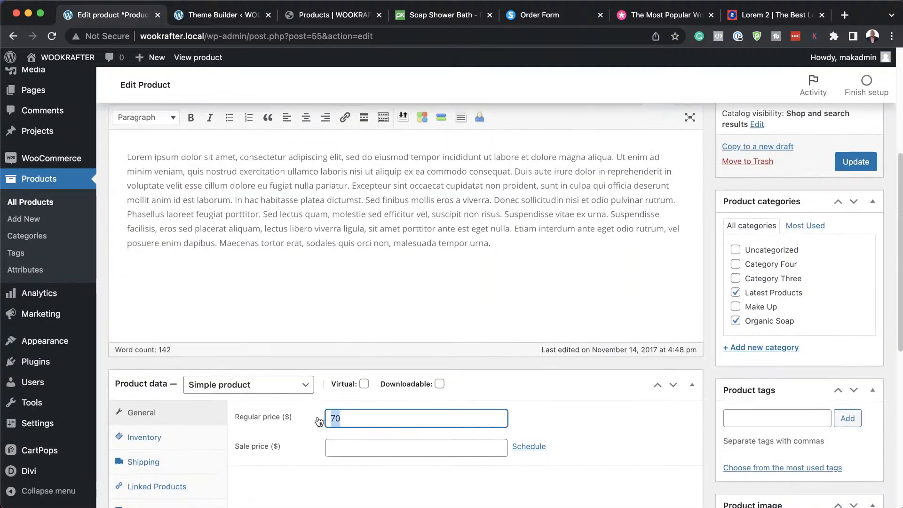
type("9.99")
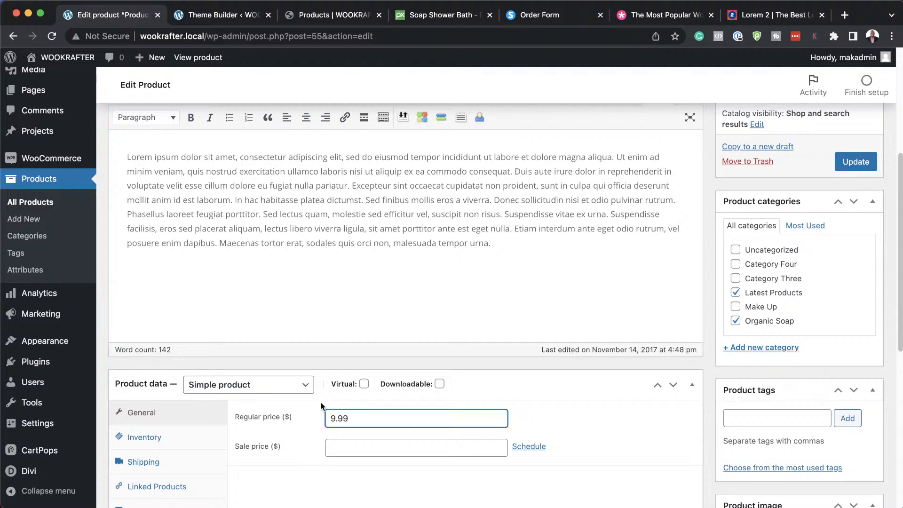
Replace the loafers product image with the soap-589824_1920 photo.
scroll(325, 386, "down", 3)
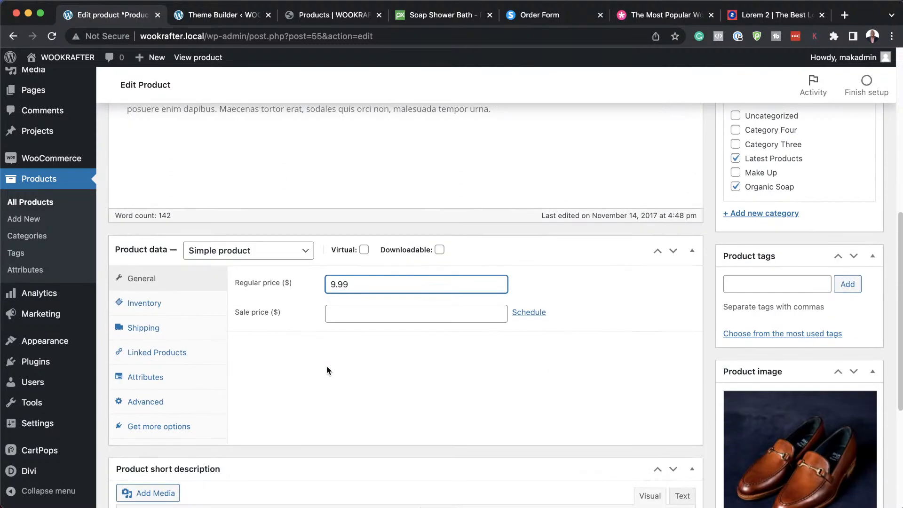
scroll(327, 369, "down", 1)
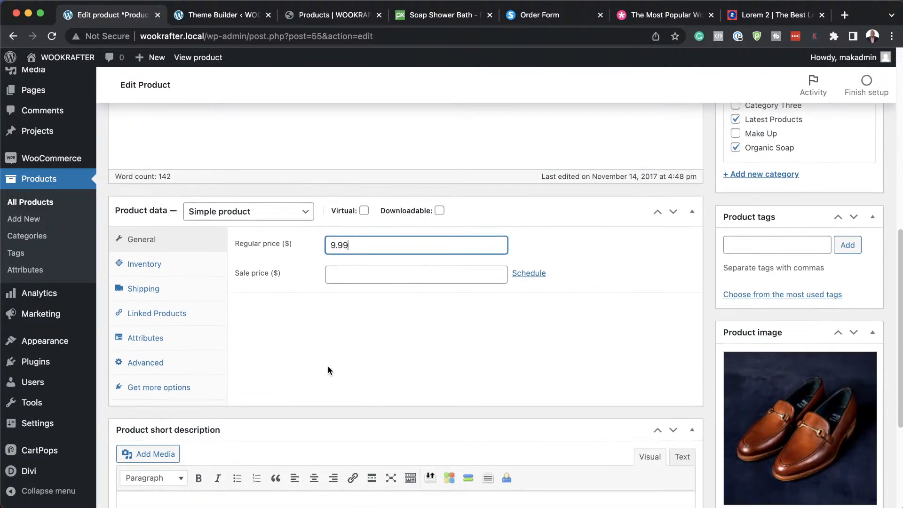
left_click(817, 416)
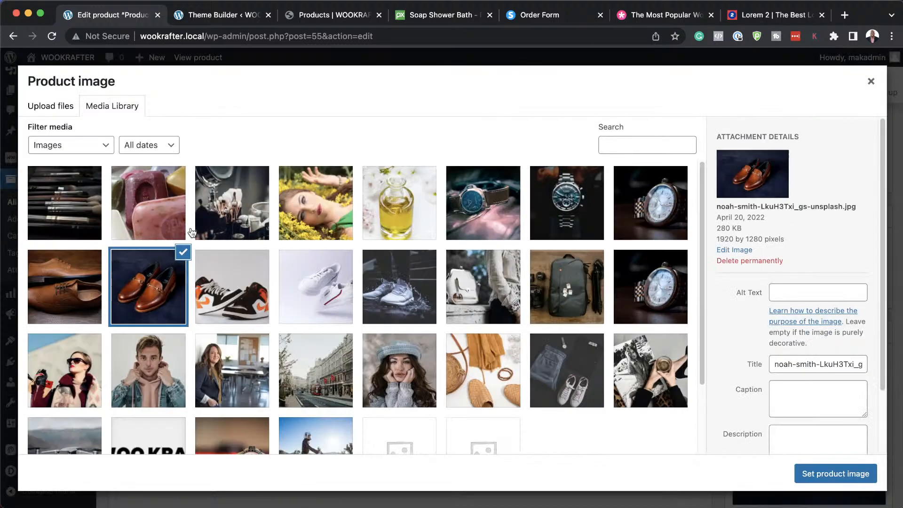
left_click(154, 218)
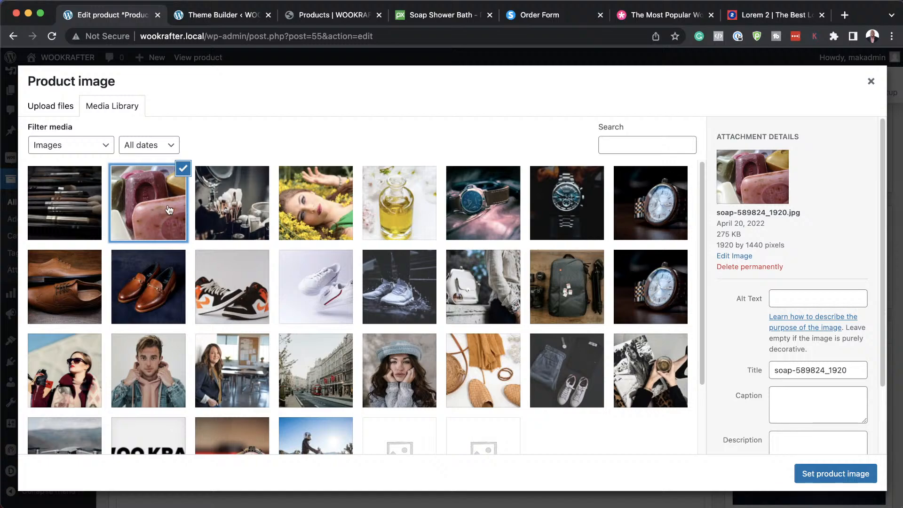
left_click(828, 474)
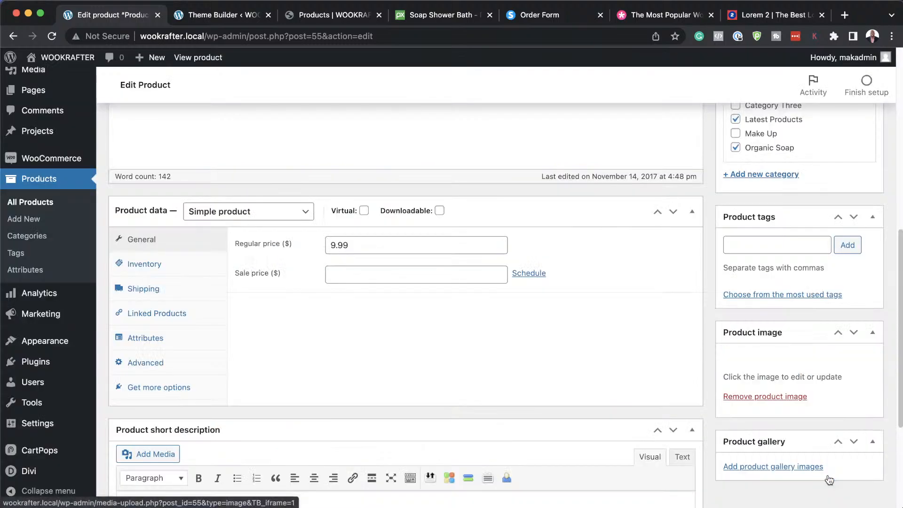
Break the description into a new paragraph before 'Excepteur', update the product, and return to the shop.
scroll(820, 423, "down", 5)
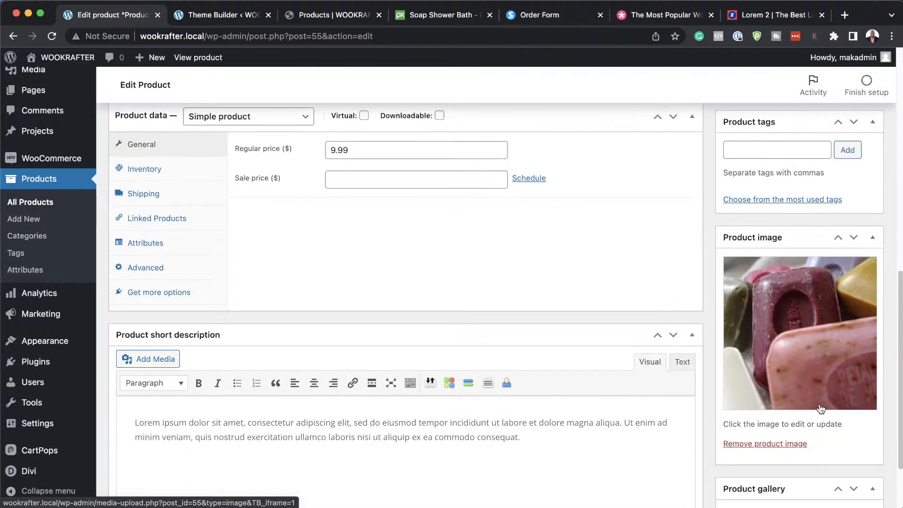
scroll(819, 404, "up", 10)
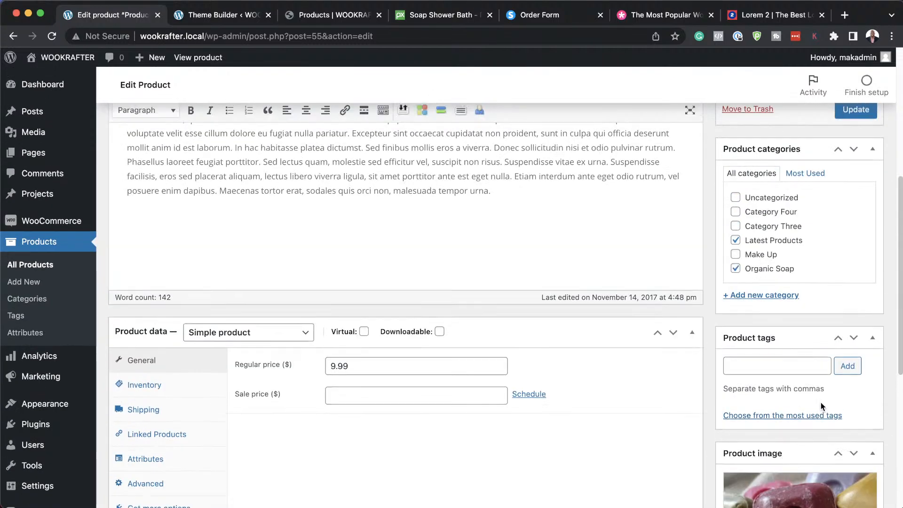
scroll(500, 226, "up", 2)
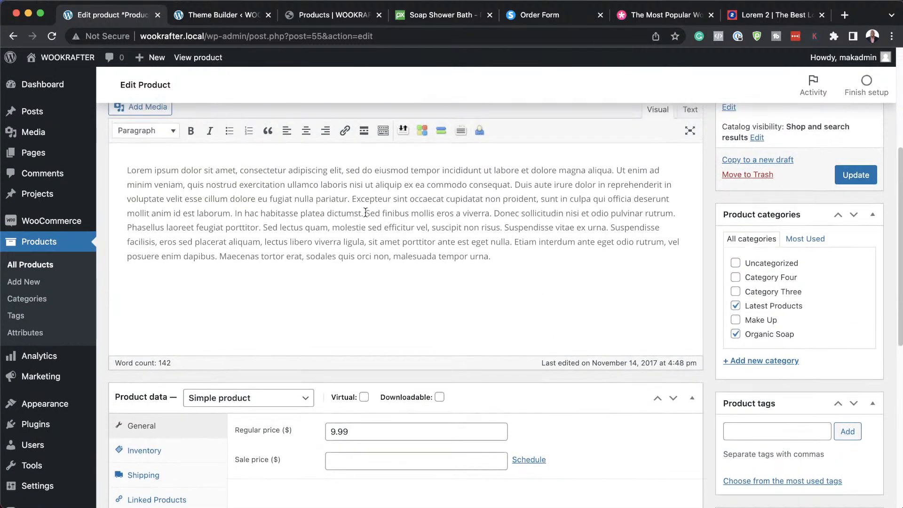
key("Return")
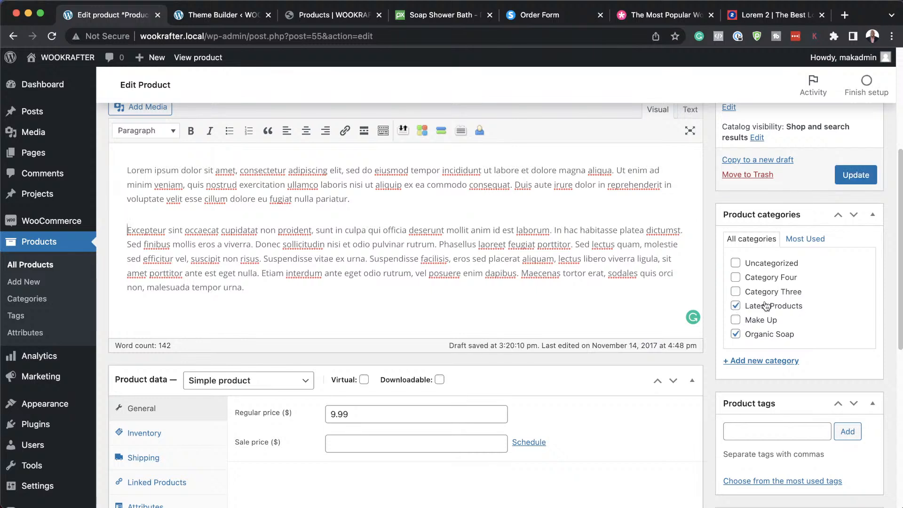
left_click(870, 175)
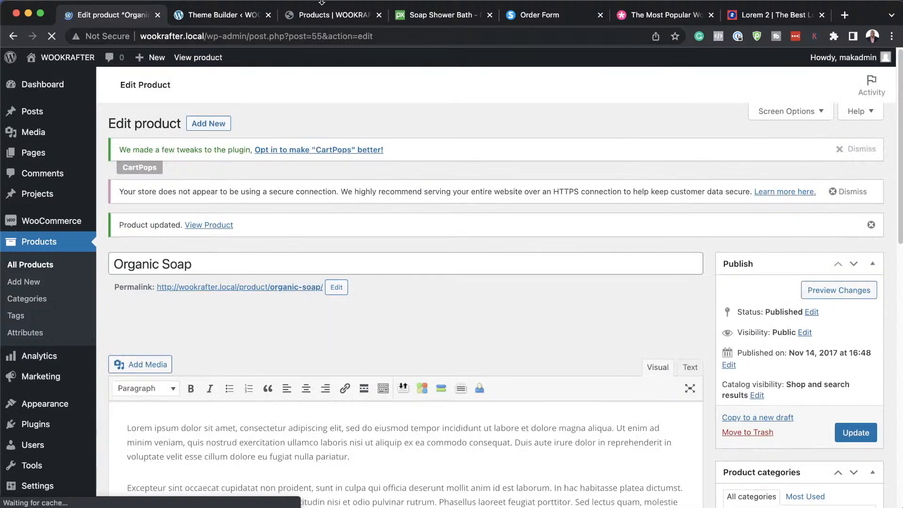
left_click(310, 18)
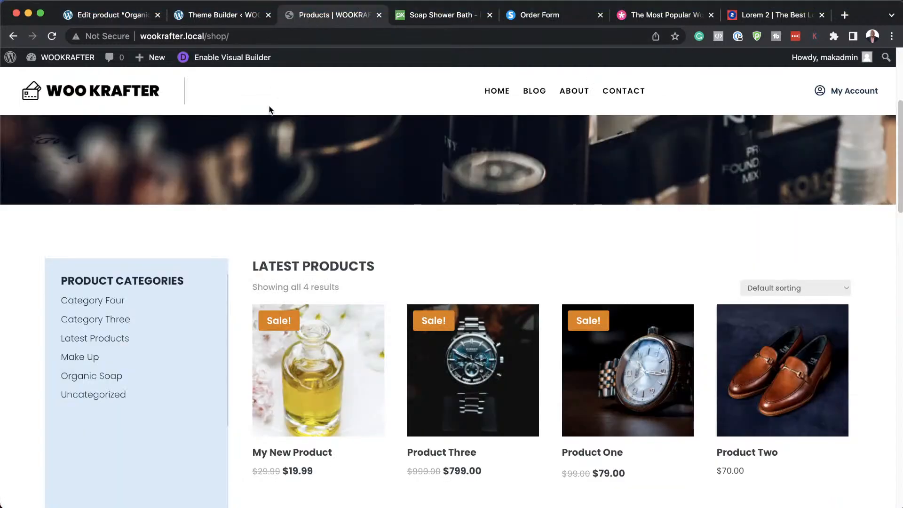
Reload the shop and browse the Organic Soap page showing the soap photo and $9.99 price.
left_click(53, 36)
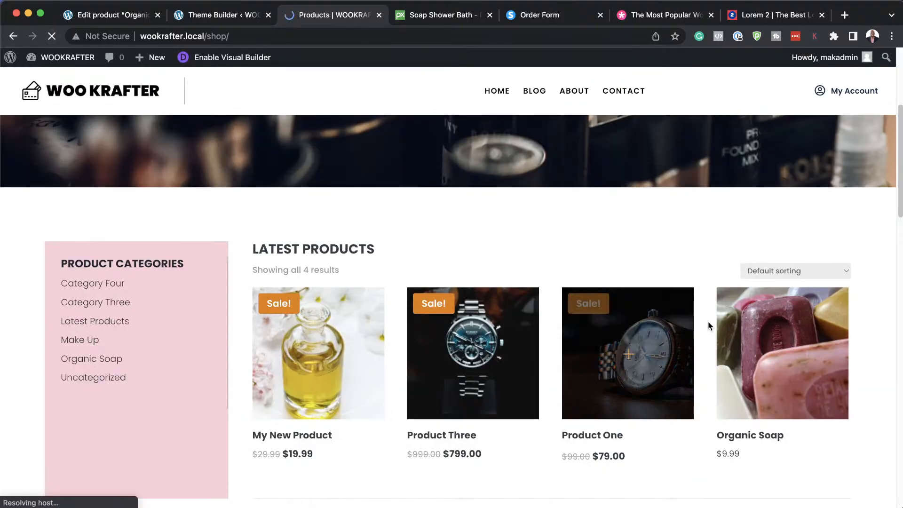
left_click(800, 385)
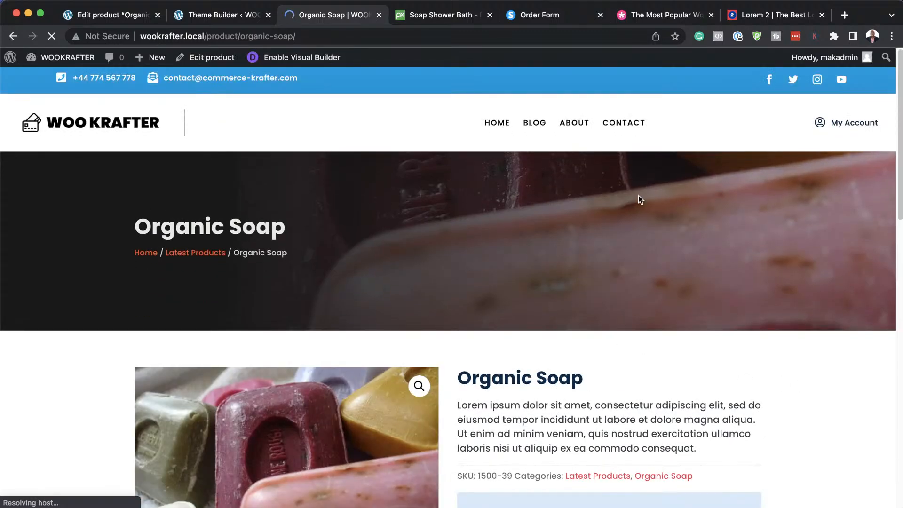
scroll(80, 384, "down", 7)
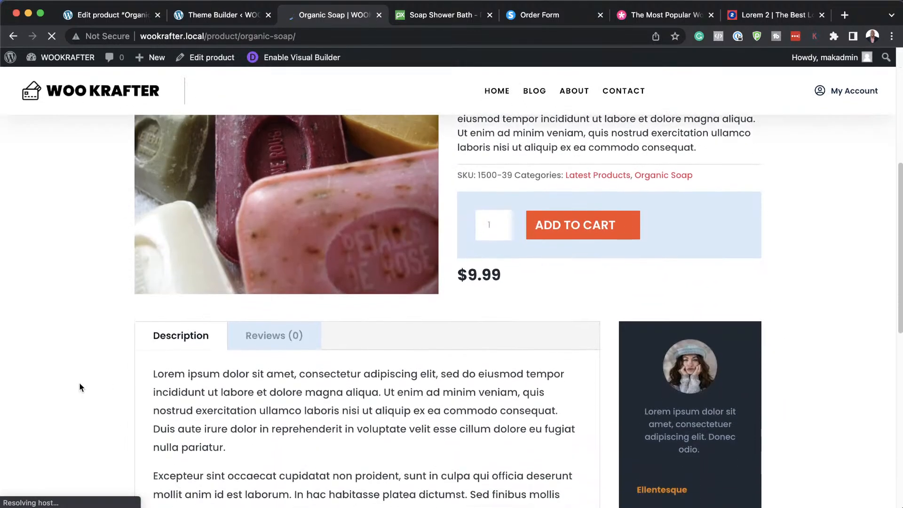
scroll(80, 384, "down", 8)
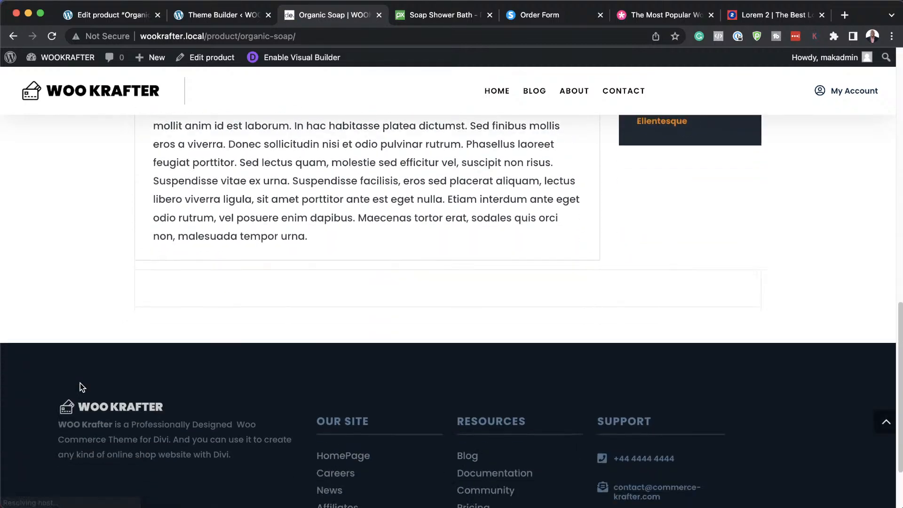
scroll(80, 383, "up", 15)
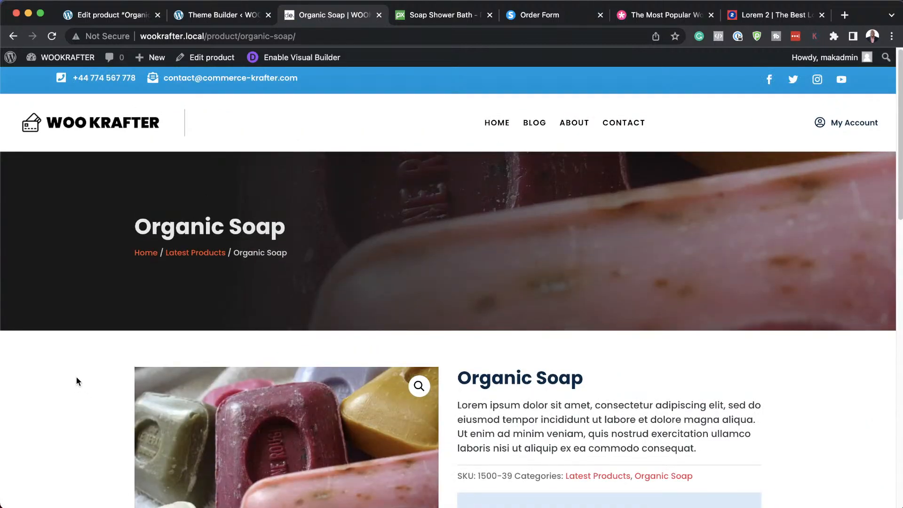
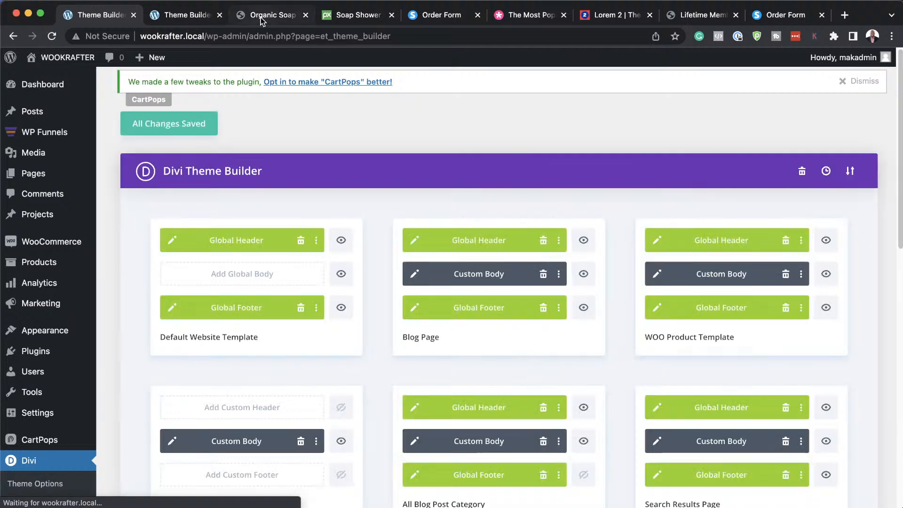
Glance at the Organic Soap page, then return to the Divi Theme Builder template list.
left_click(261, 17)
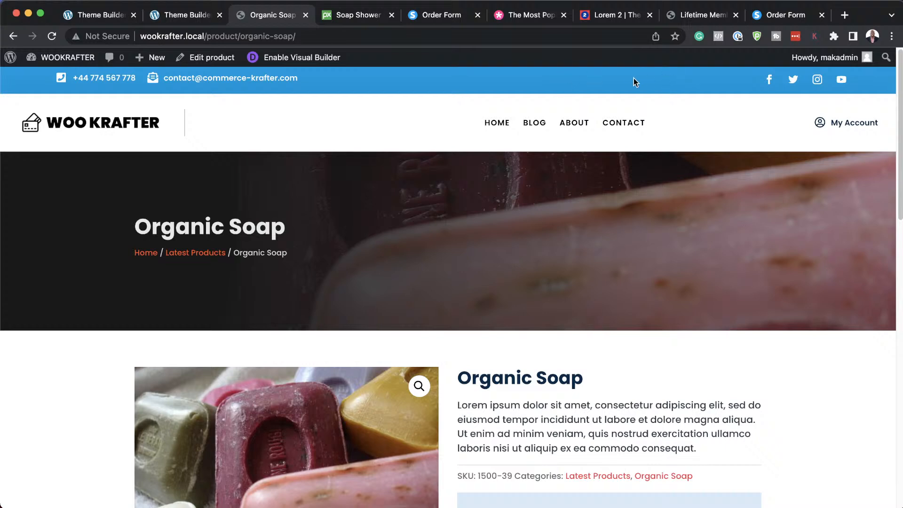
left_click(113, 16)
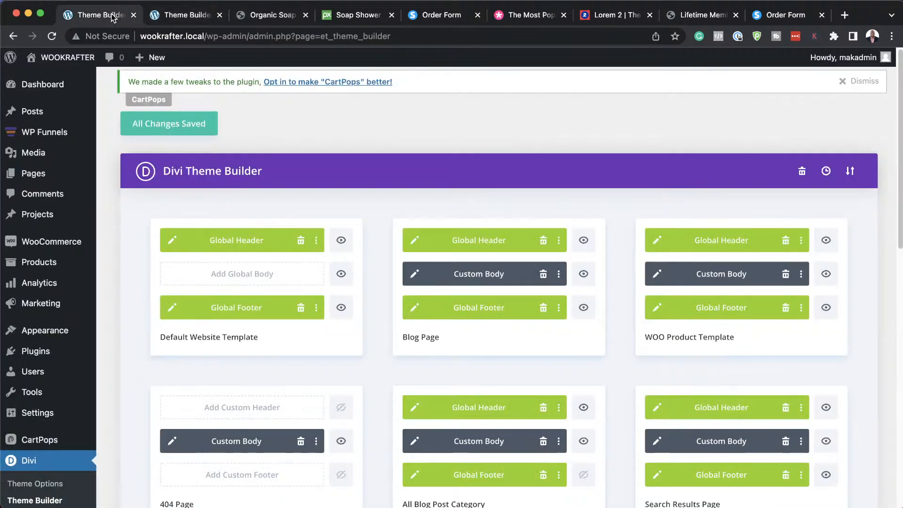
Open the Global Header layout and make its top contact bar section background orange.
left_click(172, 241)
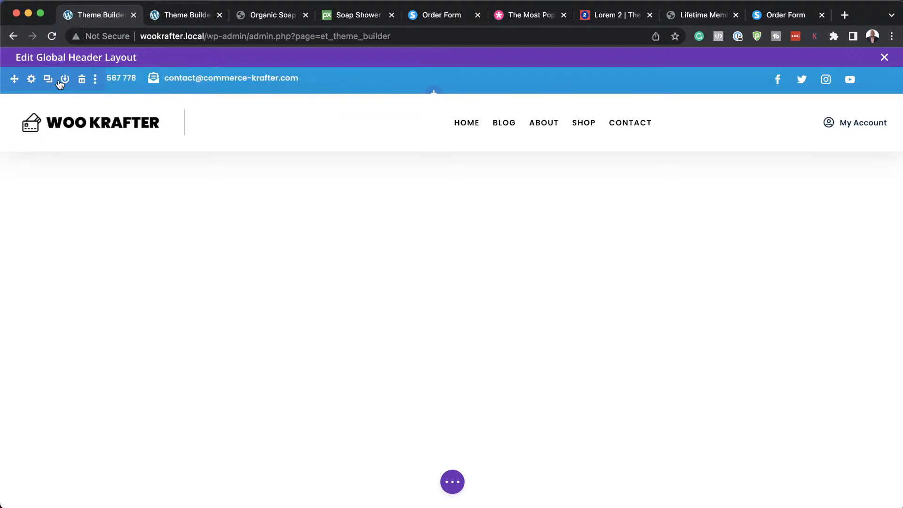
left_click(32, 81)
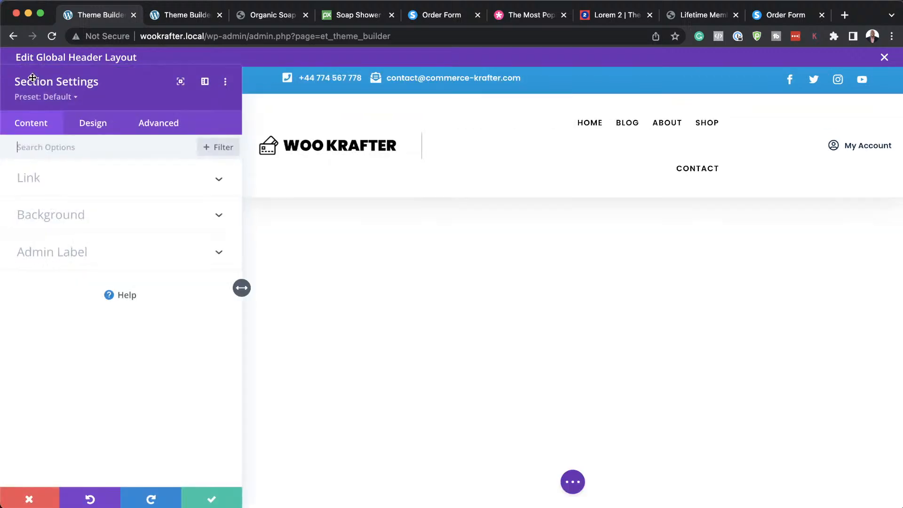
left_click(76, 217)
left_click(62, 360)
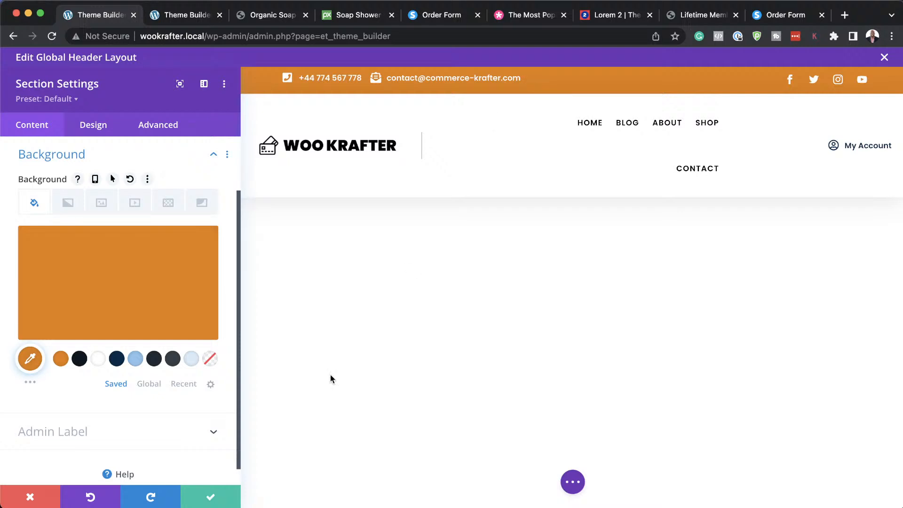
left_click(212, 495)
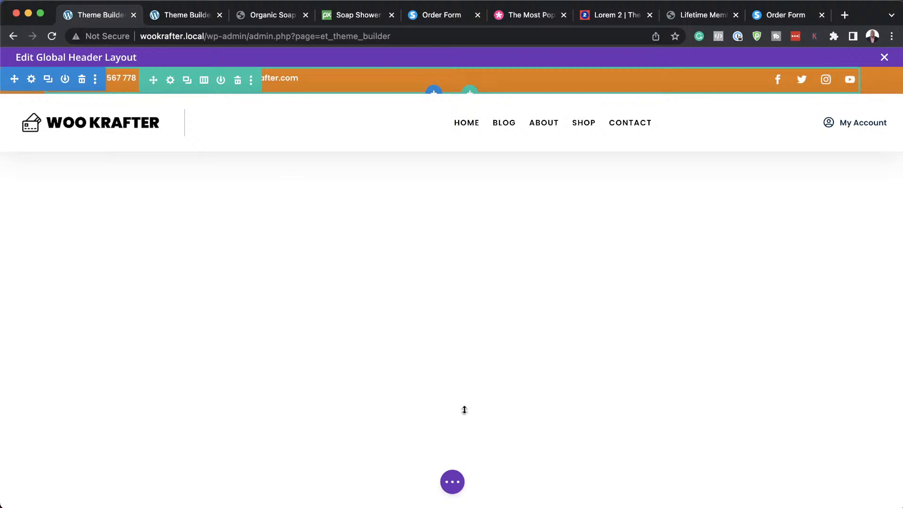
left_click(452, 482)
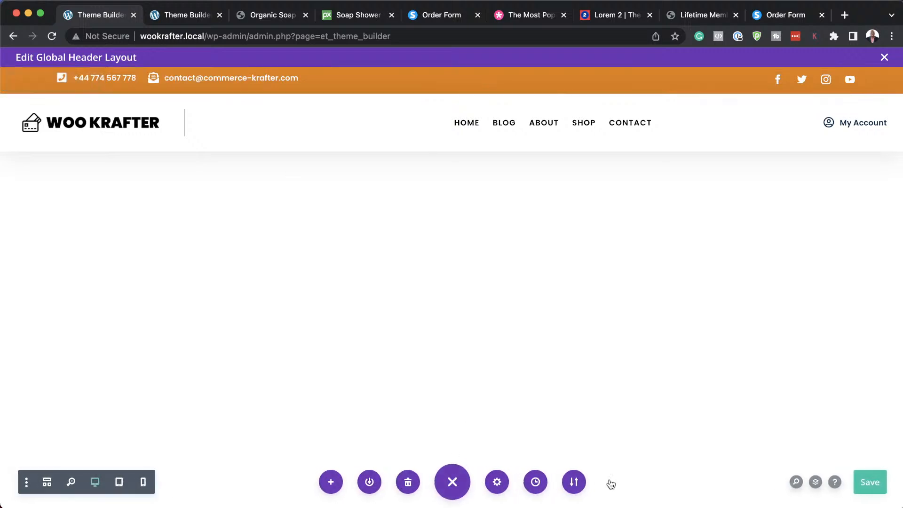
Use the Layers panel to reach the top bar's phone-number blurb settings.
left_click(816, 482)
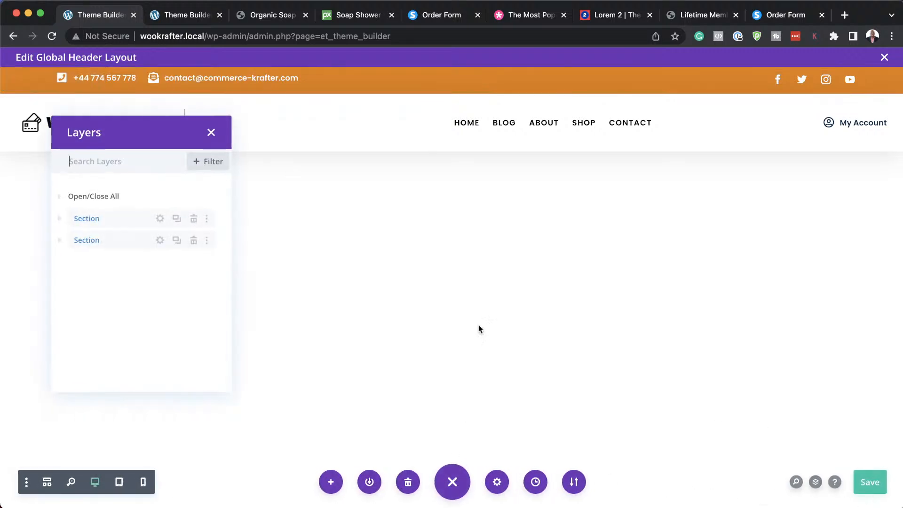
left_click_drag(162, 139, 400, 121)
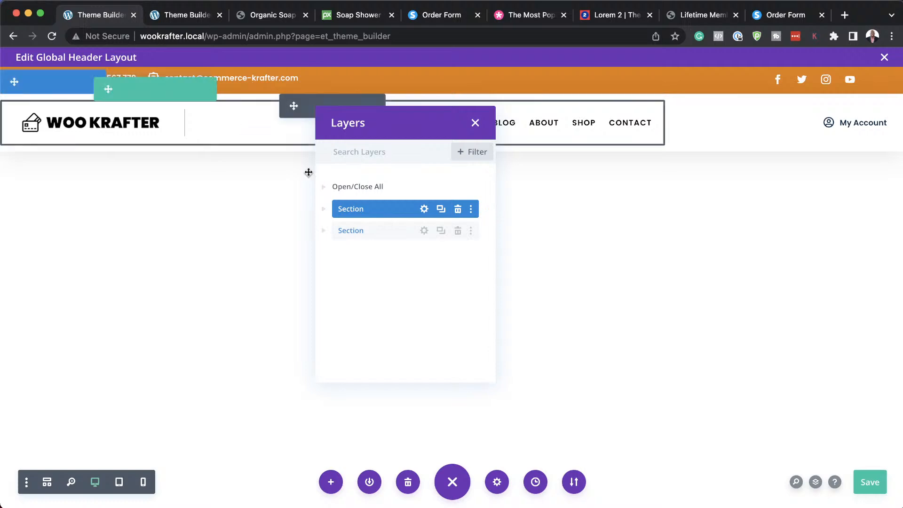
left_click(324, 209)
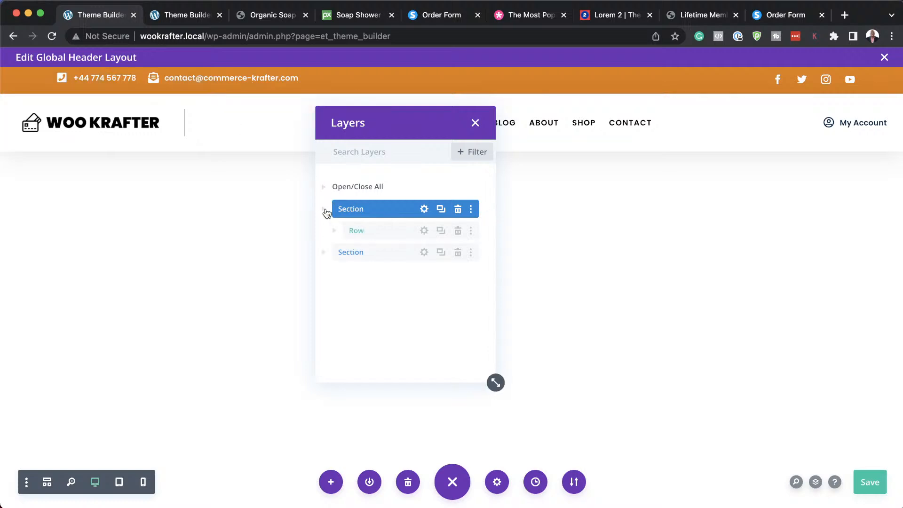
left_click(334, 232)
left_click(345, 253)
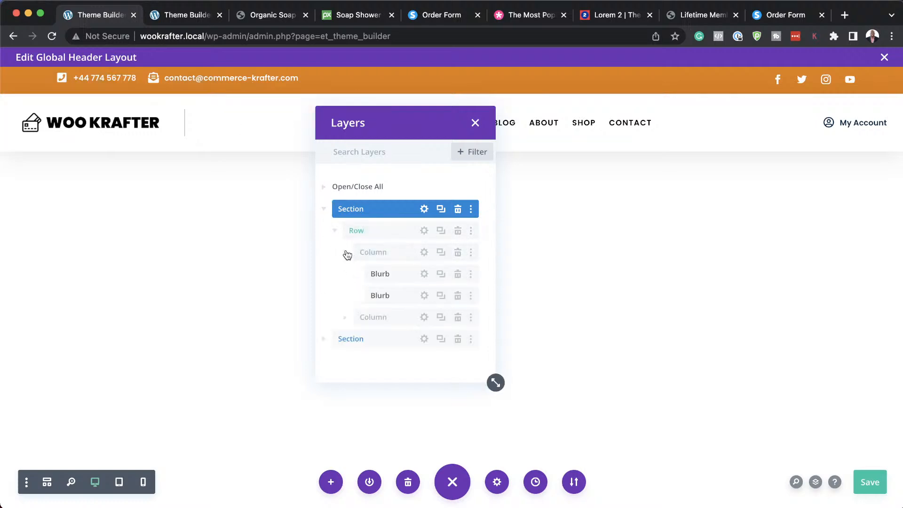
left_click(425, 275)
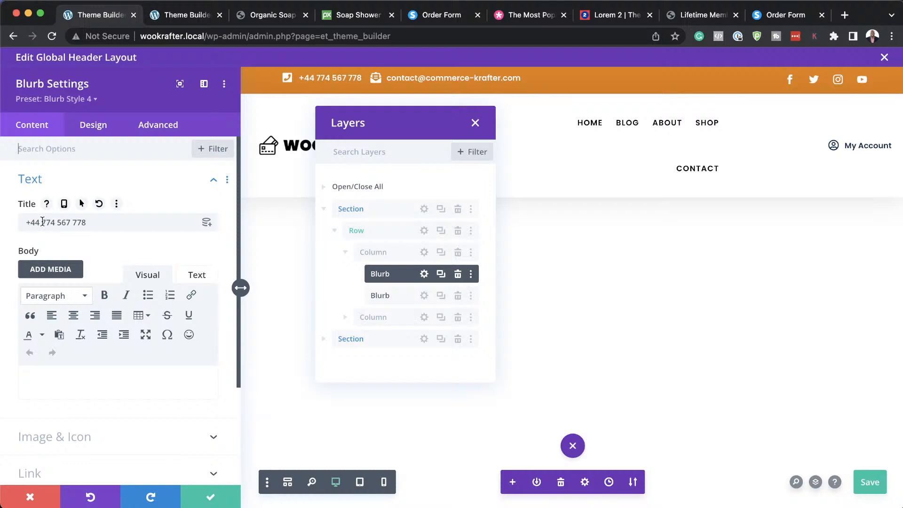
Replace the blurb title's phone digits with the new number and save the layout.
left_click_drag(42, 222, 93, 222)
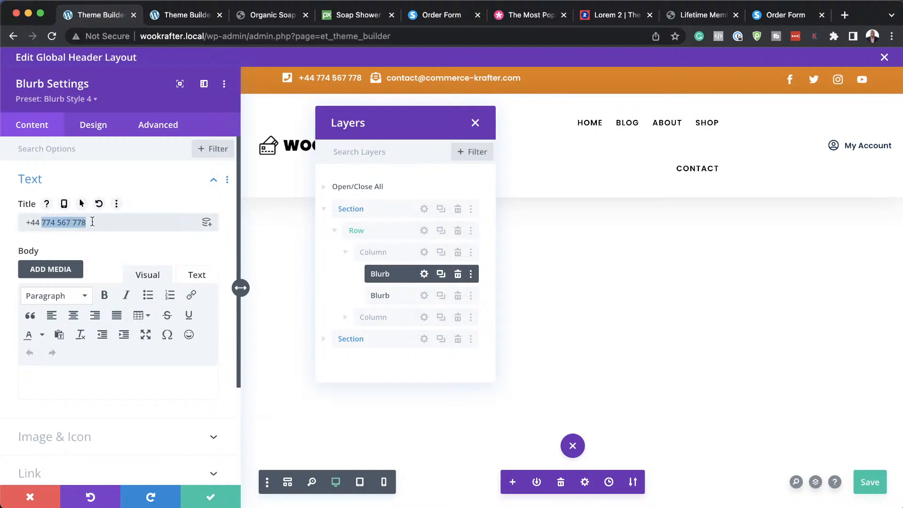
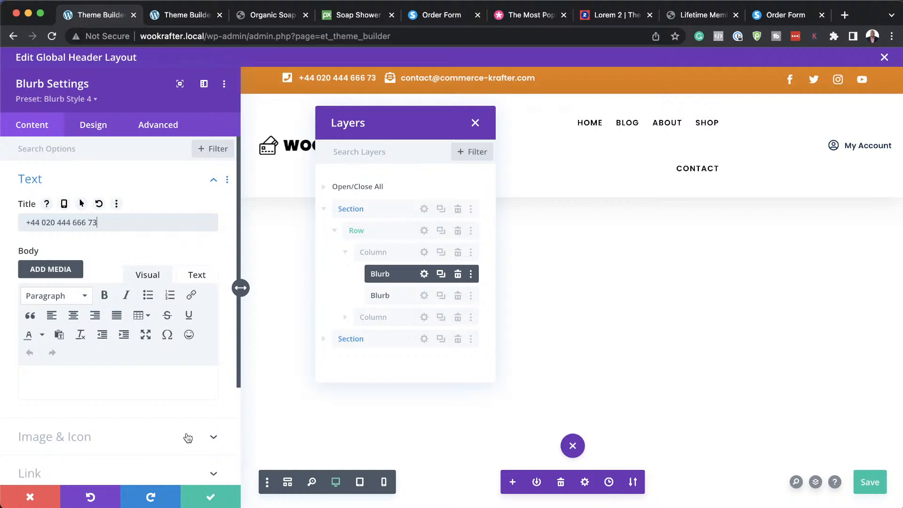
key("super+s")
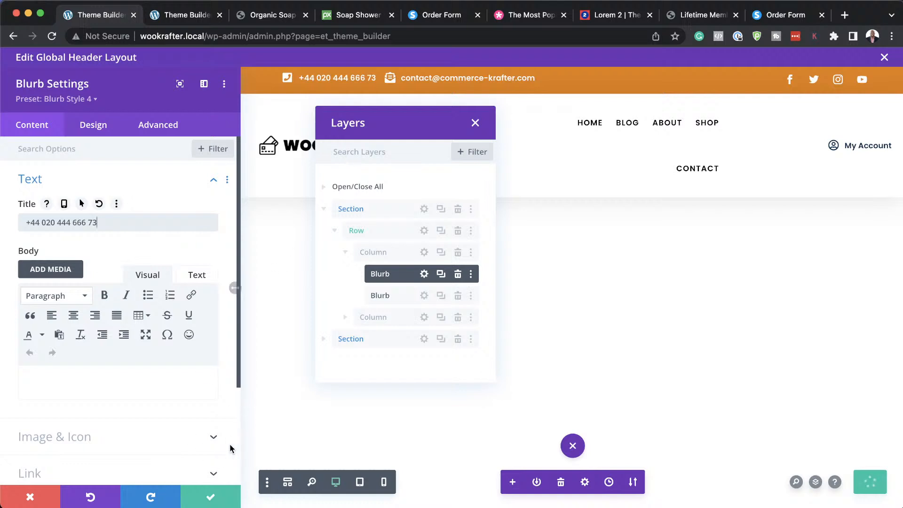
left_click(212, 497)
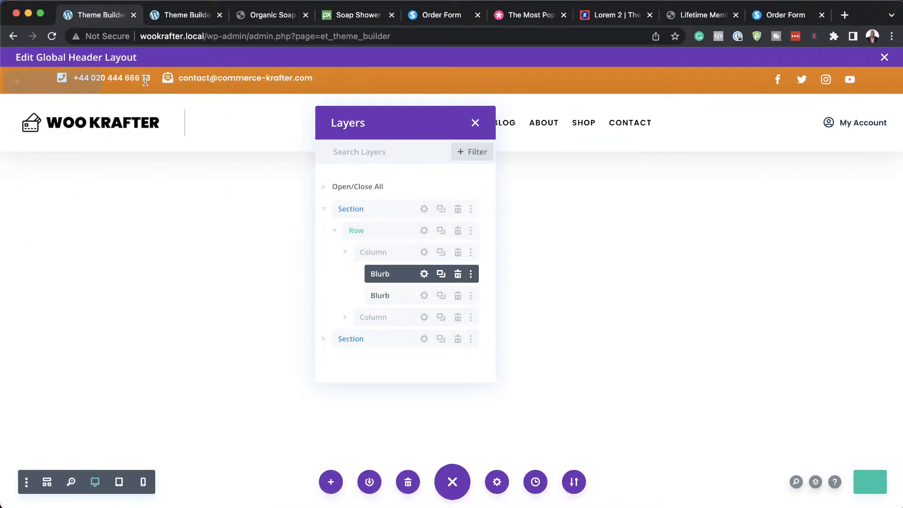
Change the e-mail blurb's address to a new name at the wookrafter domain, then close Layers.
left_click(424, 295)
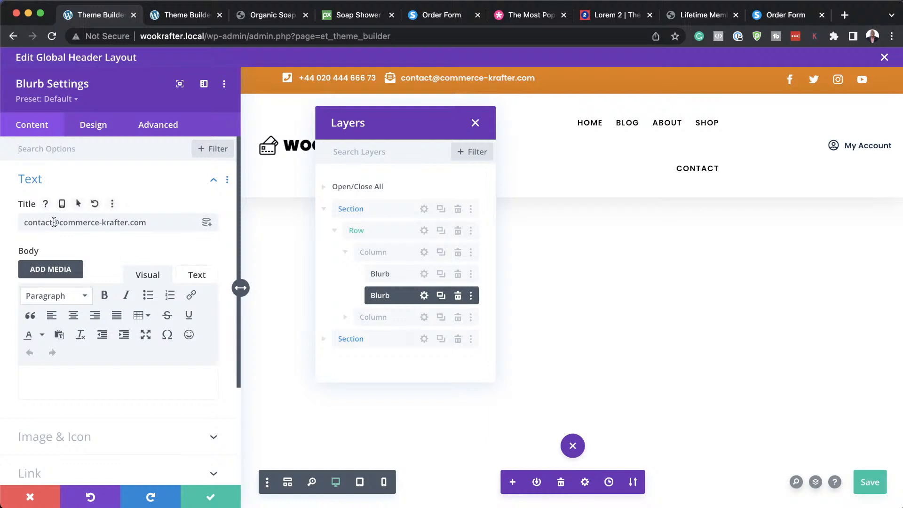
left_click_drag(55, 222, 2, 220)
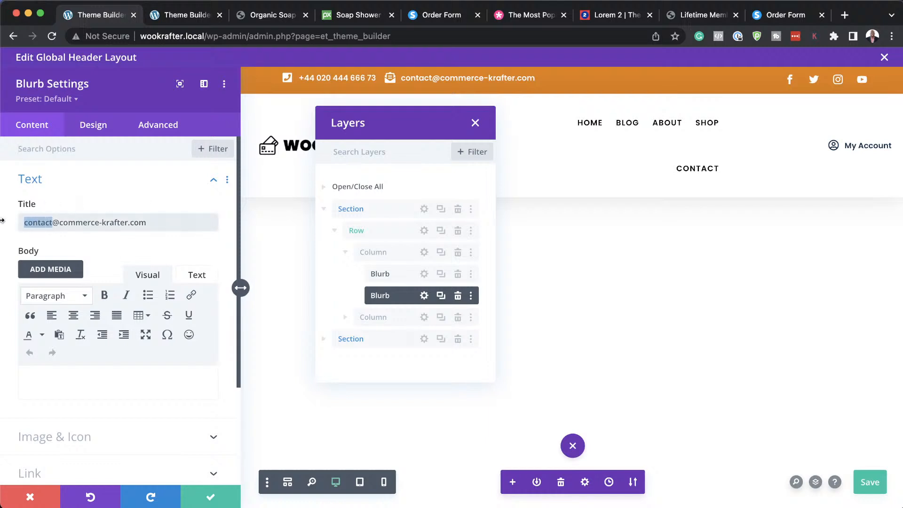
type("mak")
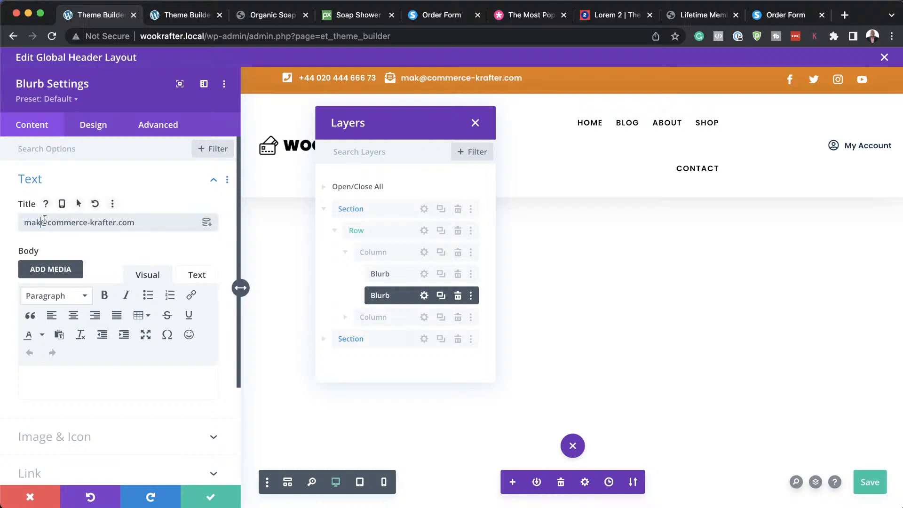
left_click_drag(47, 221, 92, 222)
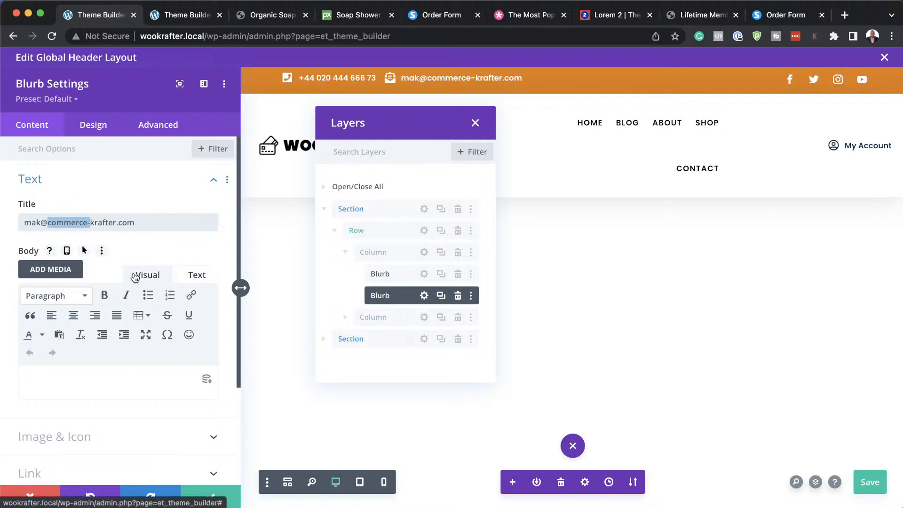
type("woo")
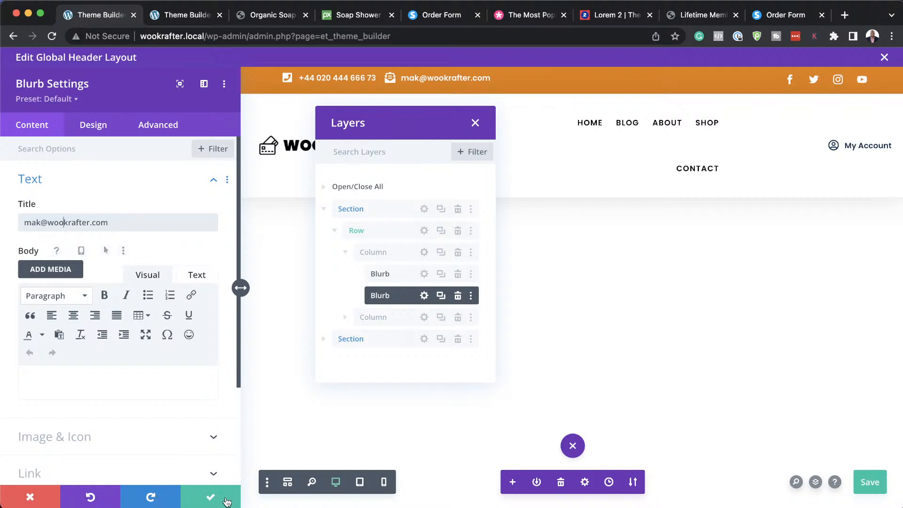
left_click(228, 496)
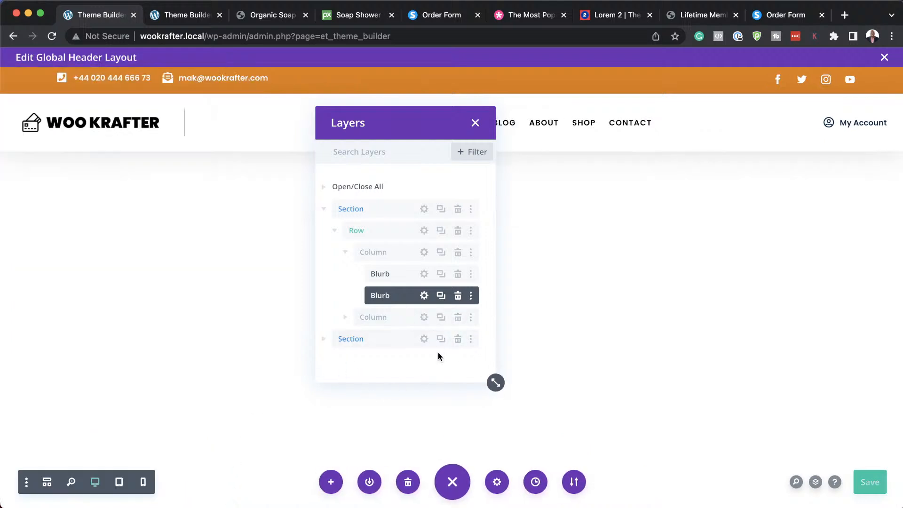
left_click(475, 123)
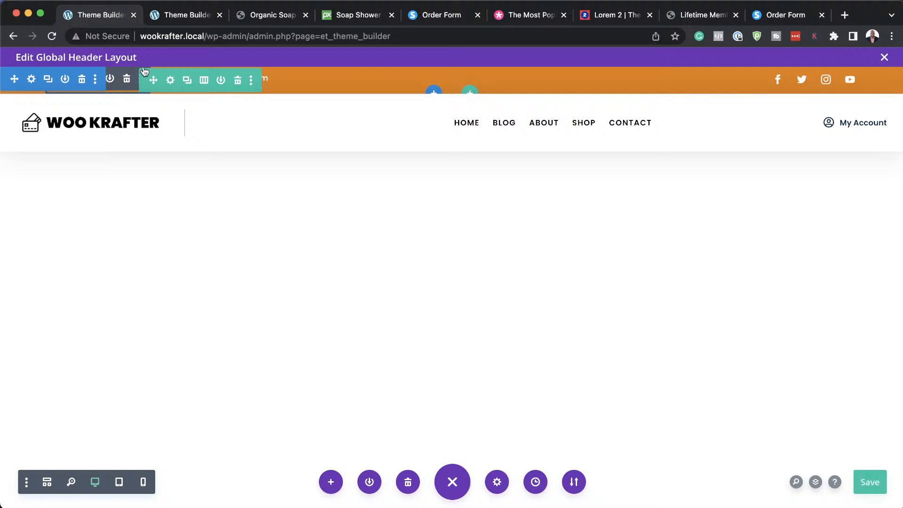
Close the duplicate Theme Builder tab, reload the Organic Soap page, and return to the header editor.
left_click(184, 15)
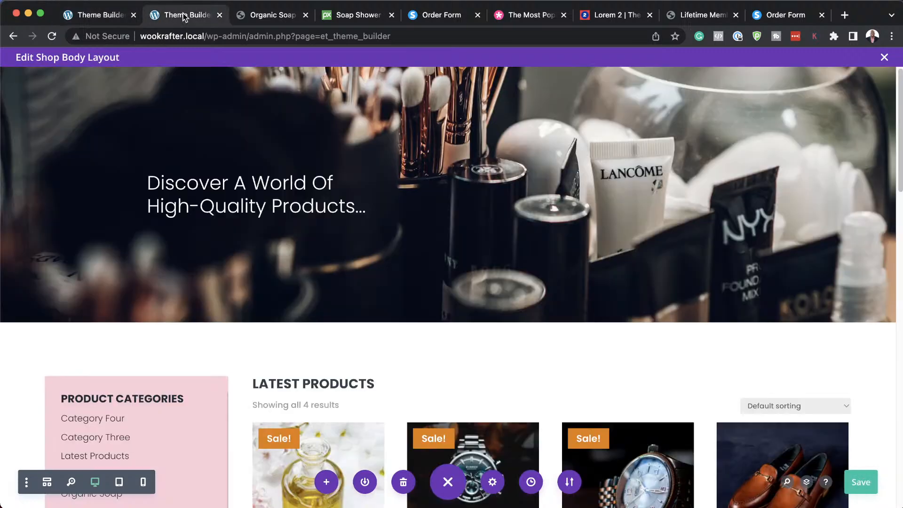
left_click(219, 15)
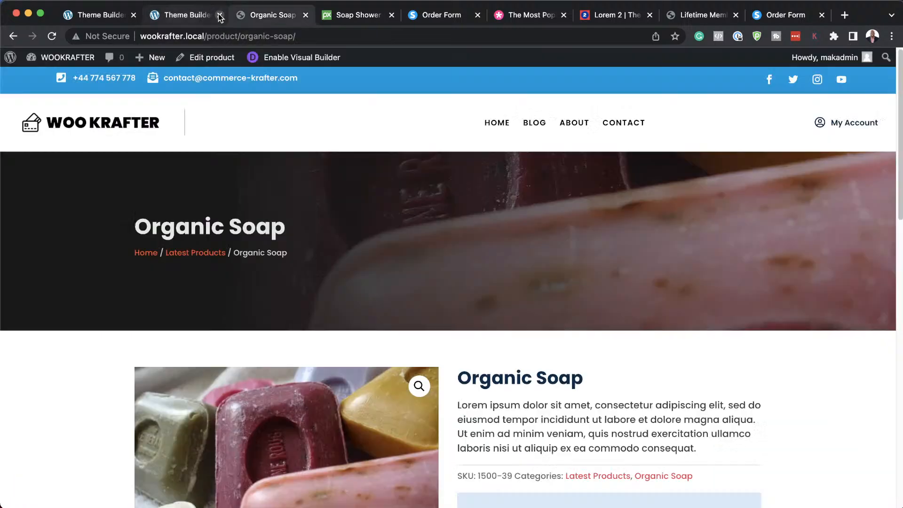
left_click(52, 37)
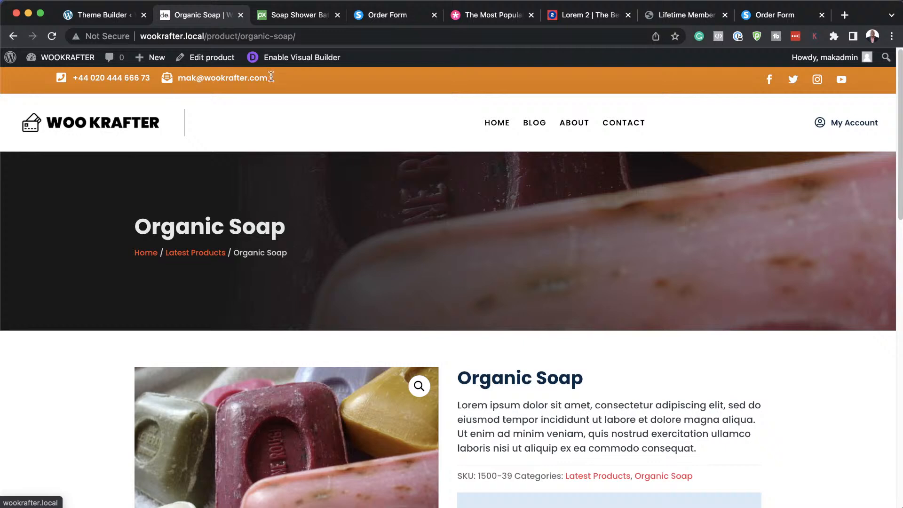
left_click(105, 16)
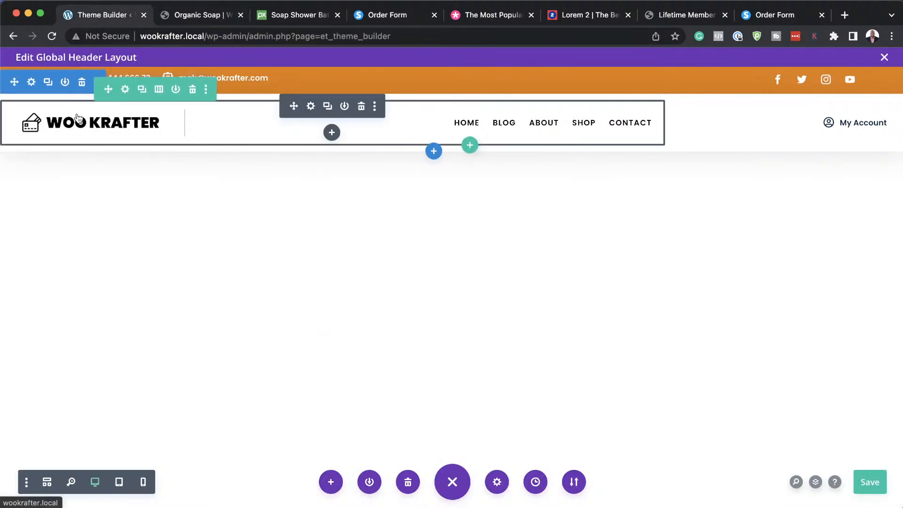
Set the header menu module's logo width to 28% under Design > Sizing and confirm.
left_click(311, 107)
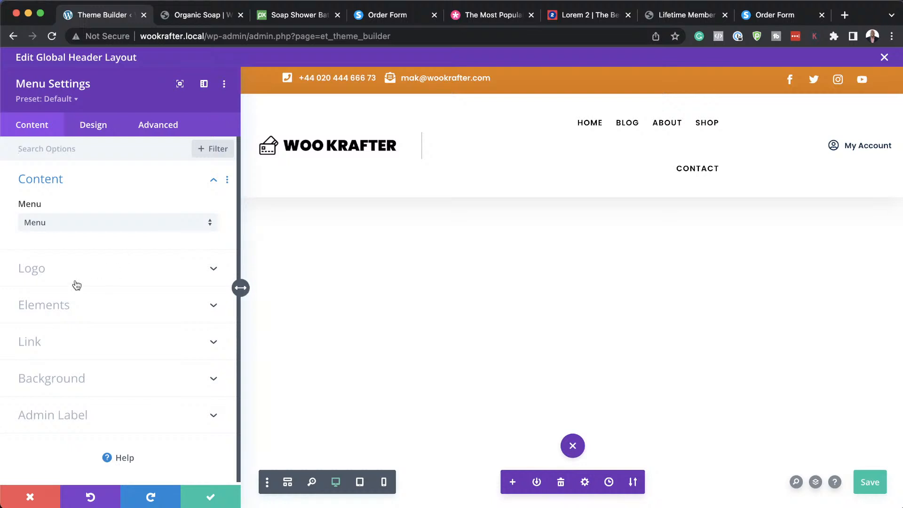
left_click(76, 284)
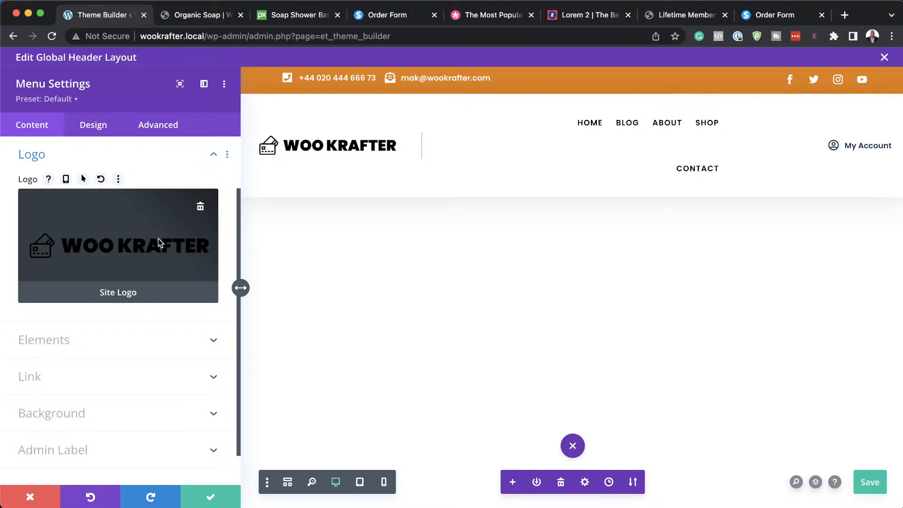
left_click(93, 125)
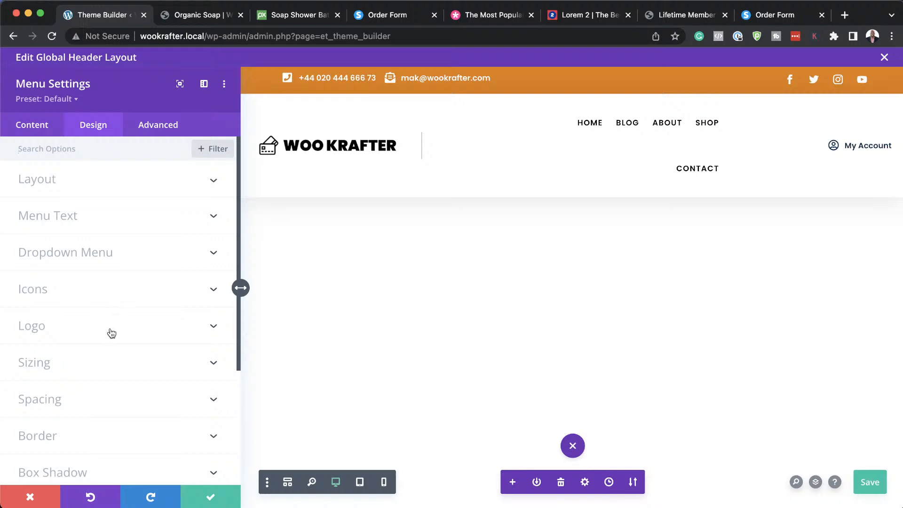
left_click(102, 366)
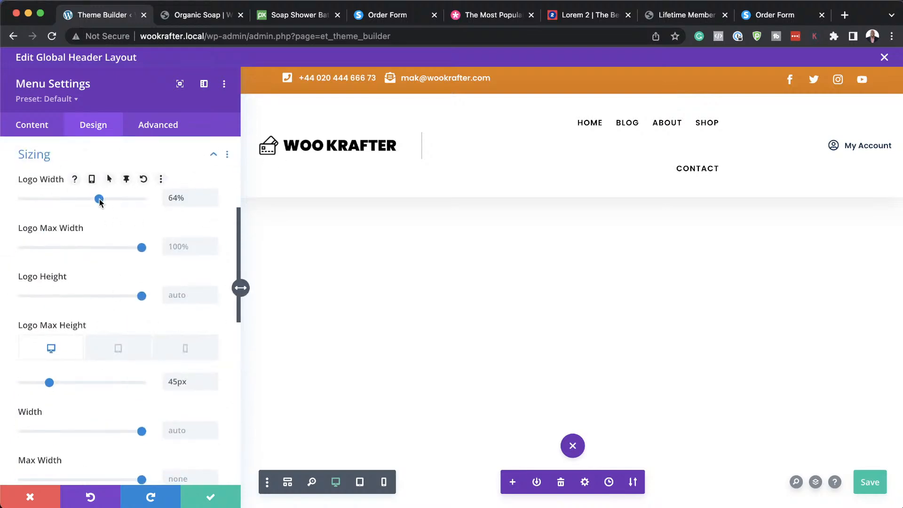
left_click_drag(100, 199, 56, 203)
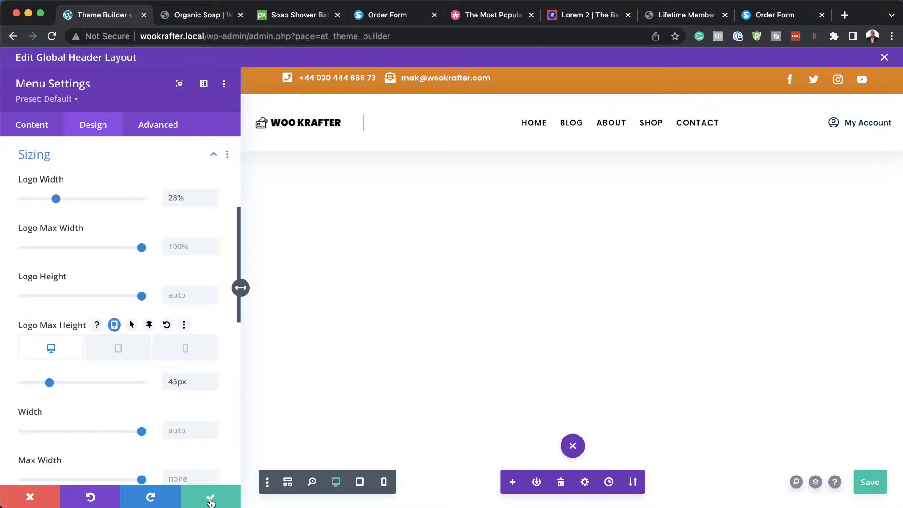
left_click(210, 501)
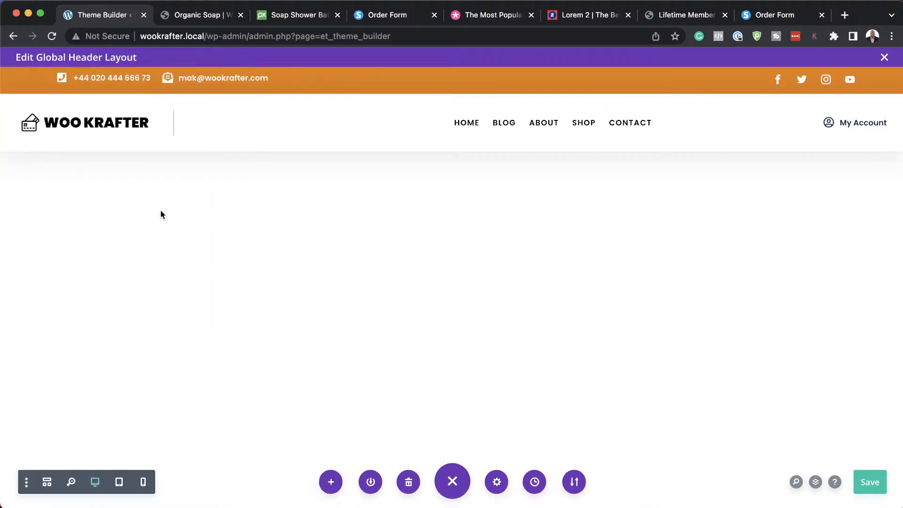
mouse_move(484, 123)
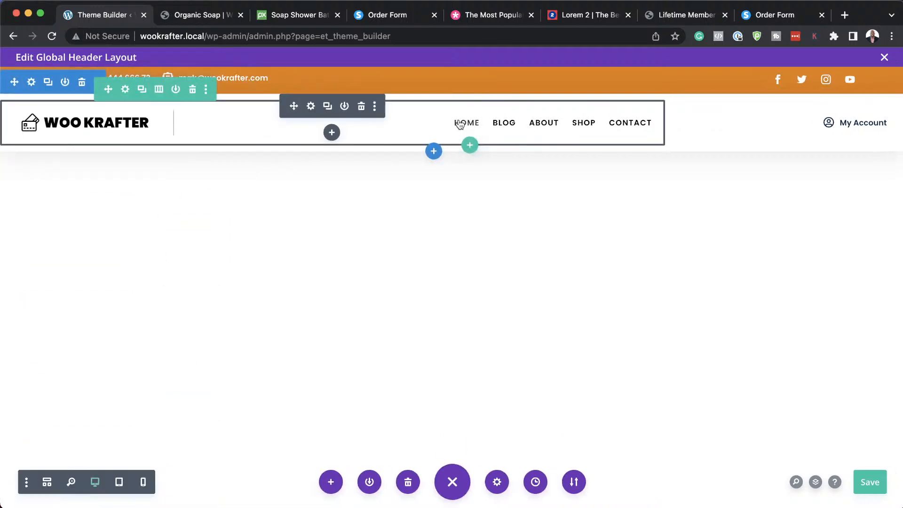
left_click(311, 106)
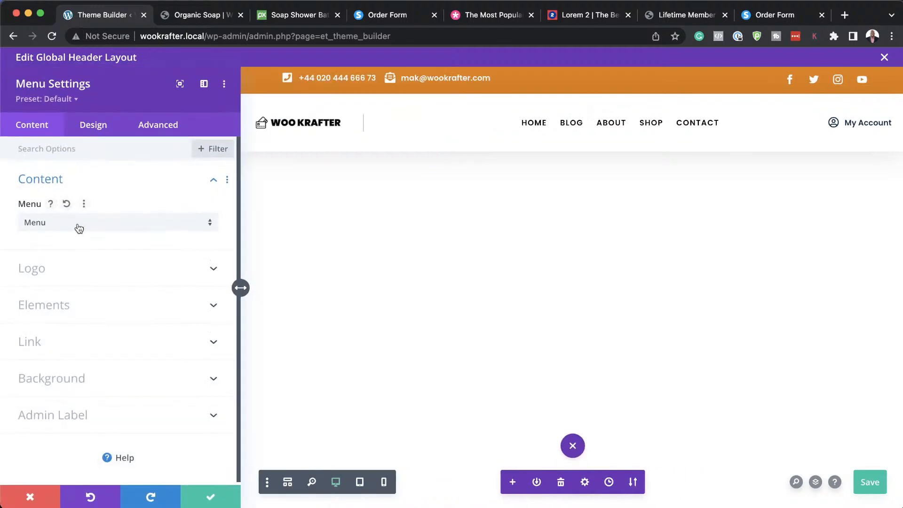
left_click(76, 225)
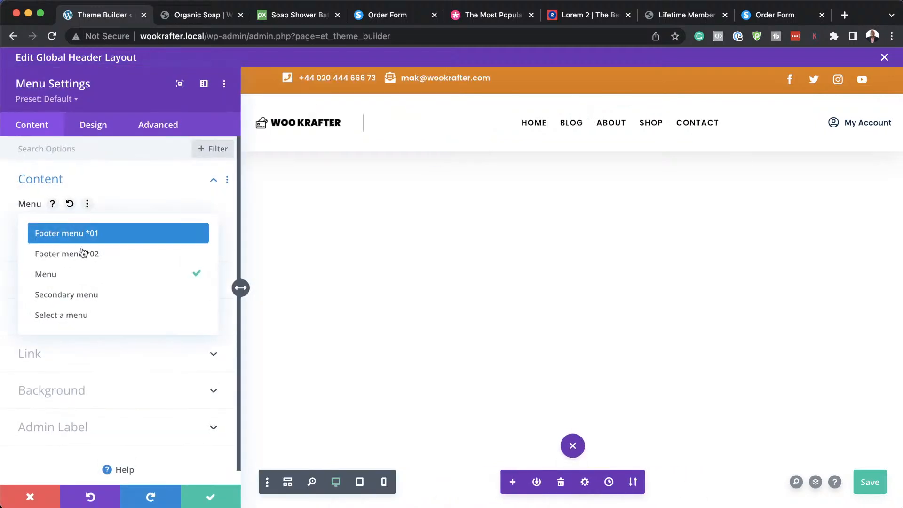
left_click(172, 182)
left_click(207, 496)
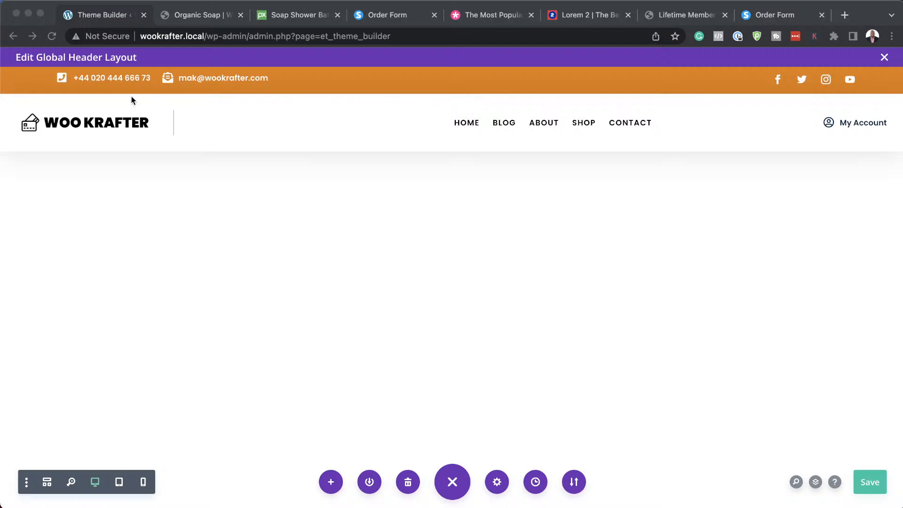
left_click(154, 195)
mouse_move(67, 79)
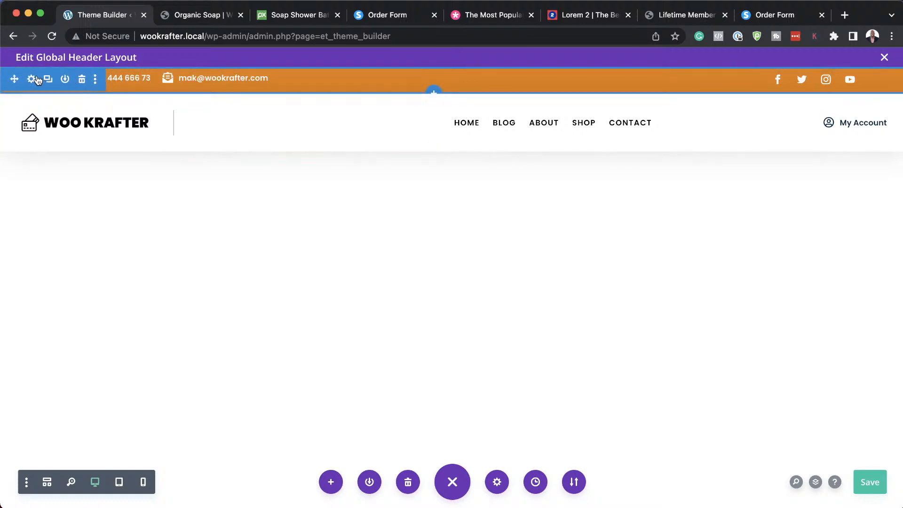
left_click(37, 80)
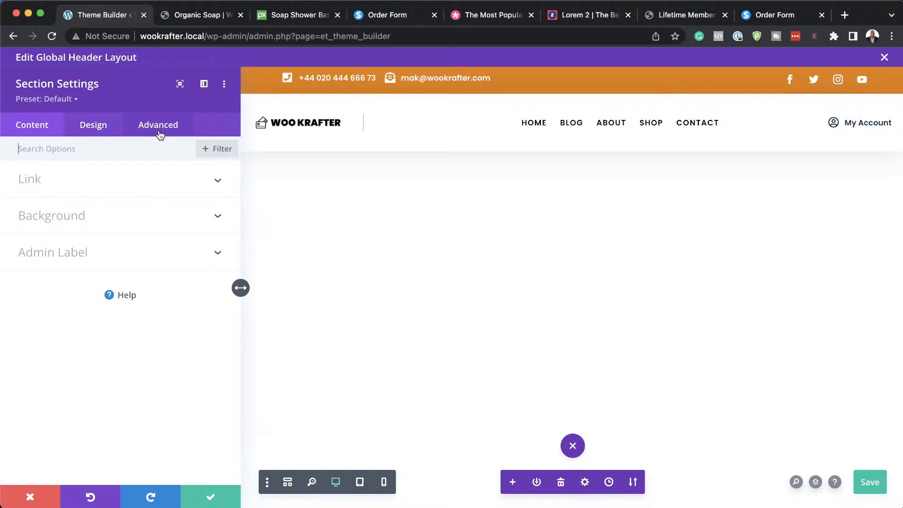
Disable the top contact bar section on phone, tablet and desktop under Advanced > Visibility.
left_click(160, 127)
left_click(80, 295)
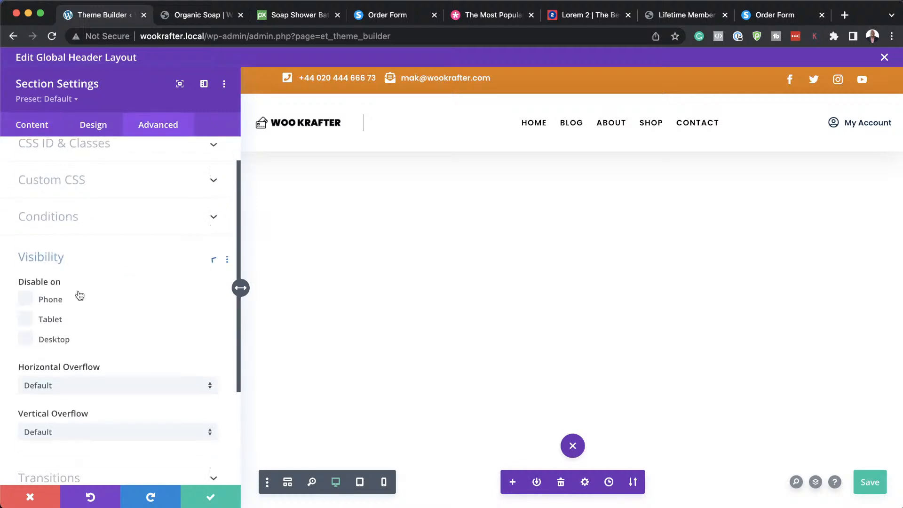
left_click(27, 201)
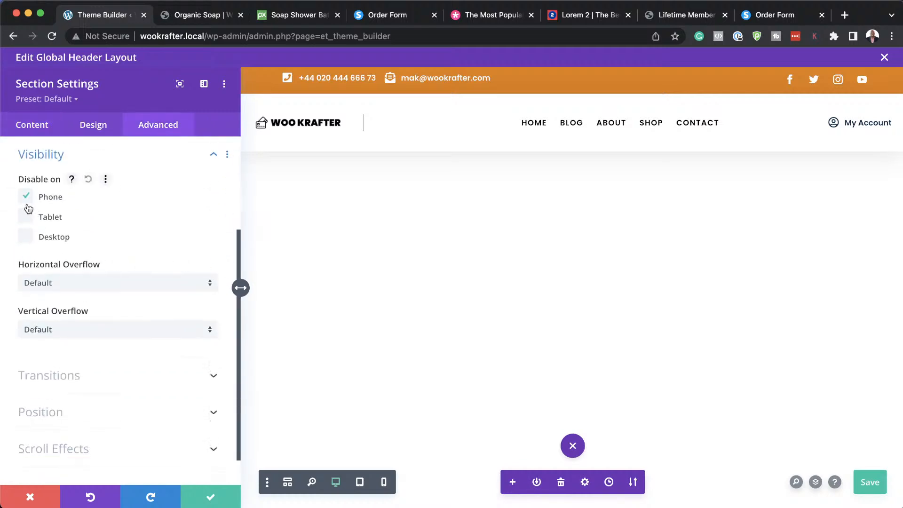
left_click(26, 216)
left_click(26, 237)
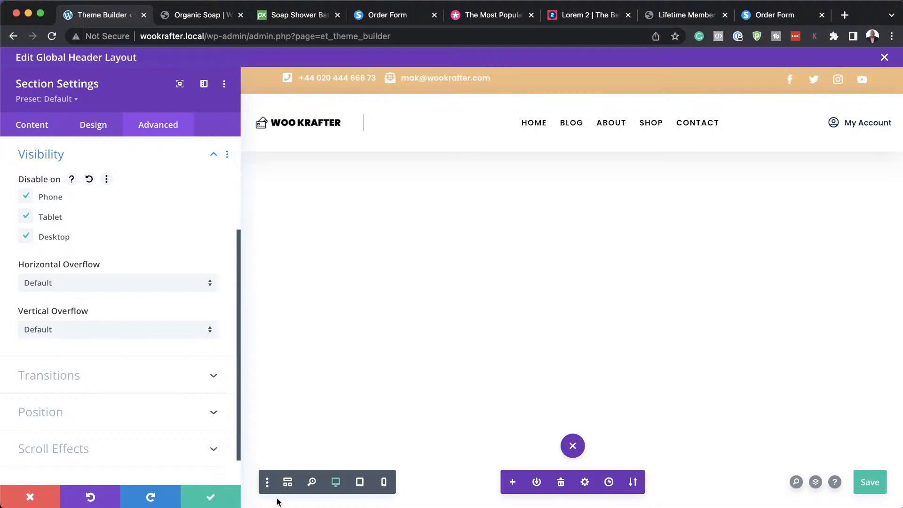
left_click(215, 497)
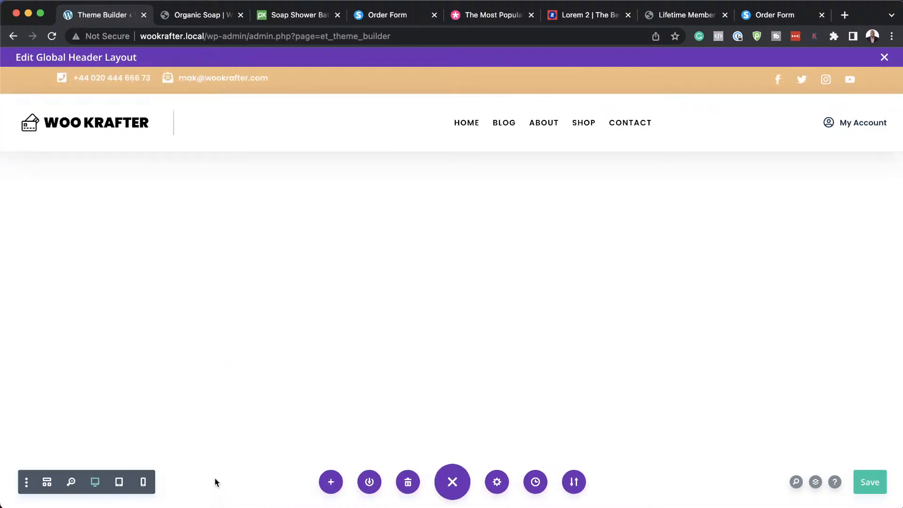
Reload the Organic Soap page and scroll down through it to the footer.
left_click(199, 15)
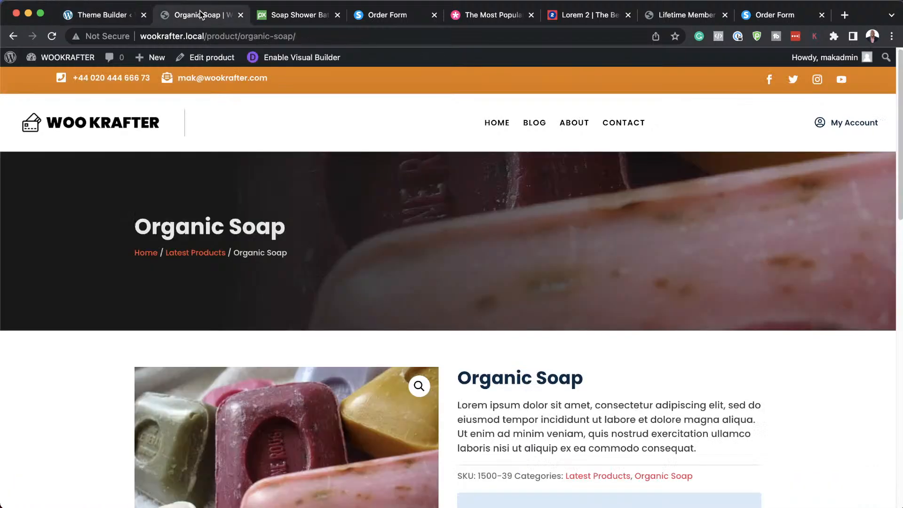
left_click(53, 36)
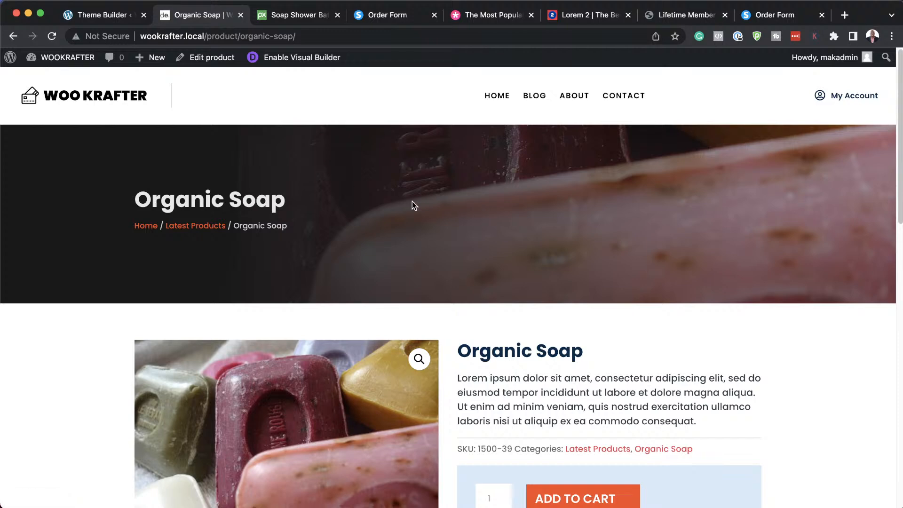
scroll(252, 157, "down", 5)
scroll(253, 157, "up", 5)
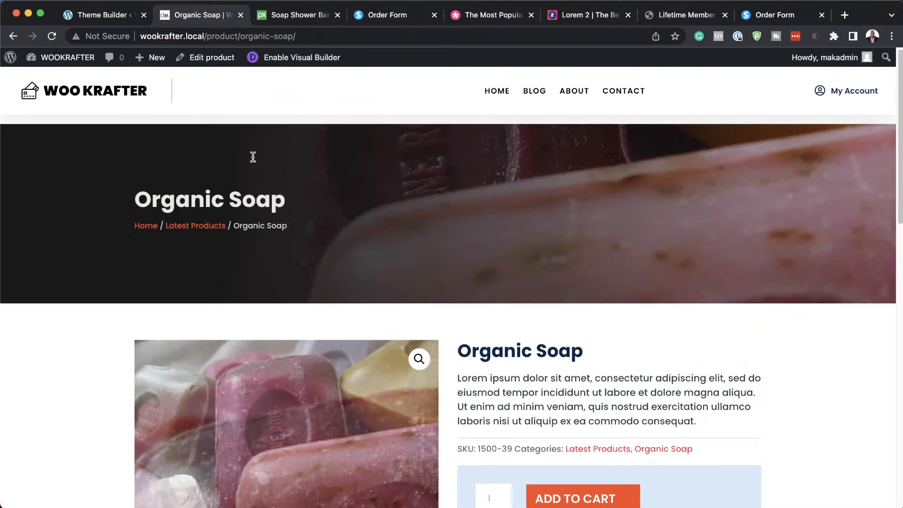
scroll(253, 157, "down", 1)
scroll(252, 157, "down", 5)
scroll(253, 157, "down", 10)
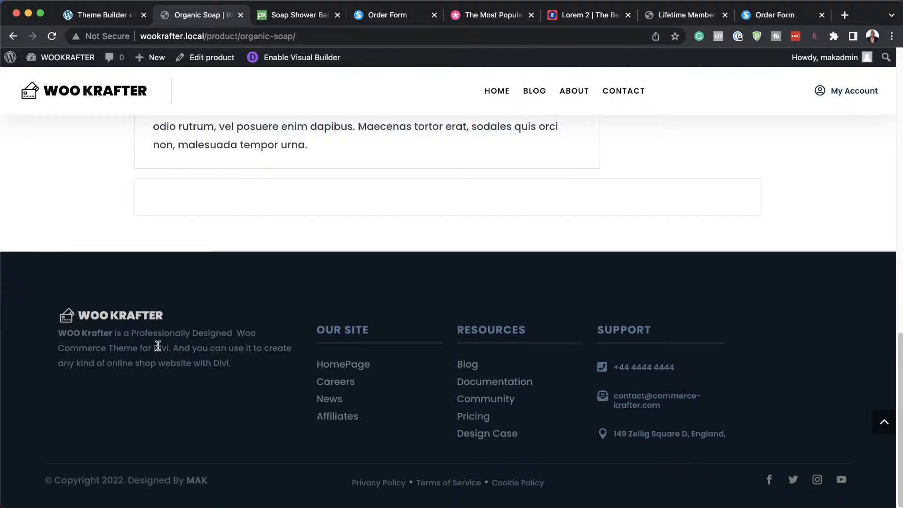
Exit the Global Header editor in Theme Builder and open Global Footer for editing.
left_click(112, 19)
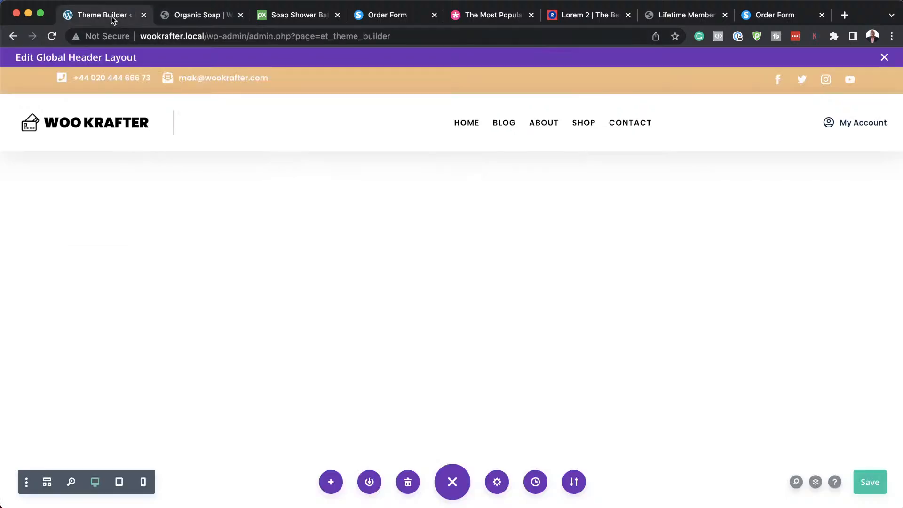
left_click(884, 57)
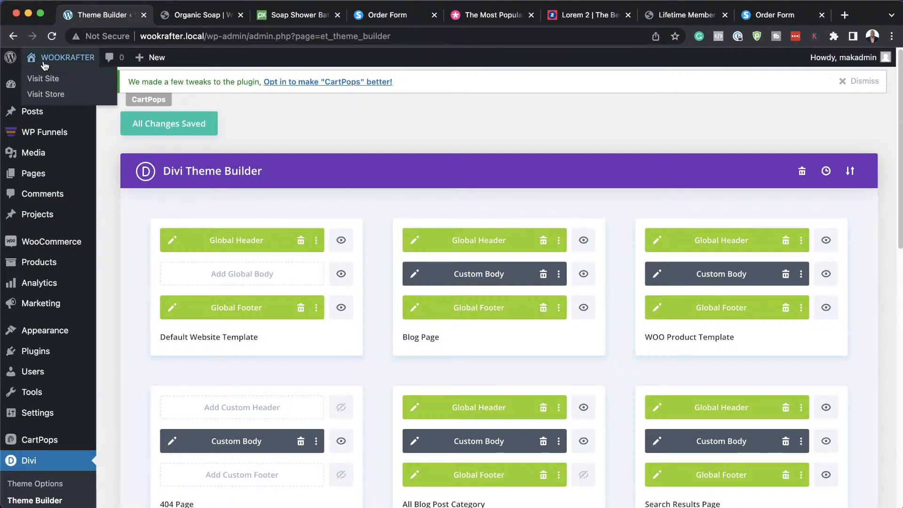
left_click(174, 309)
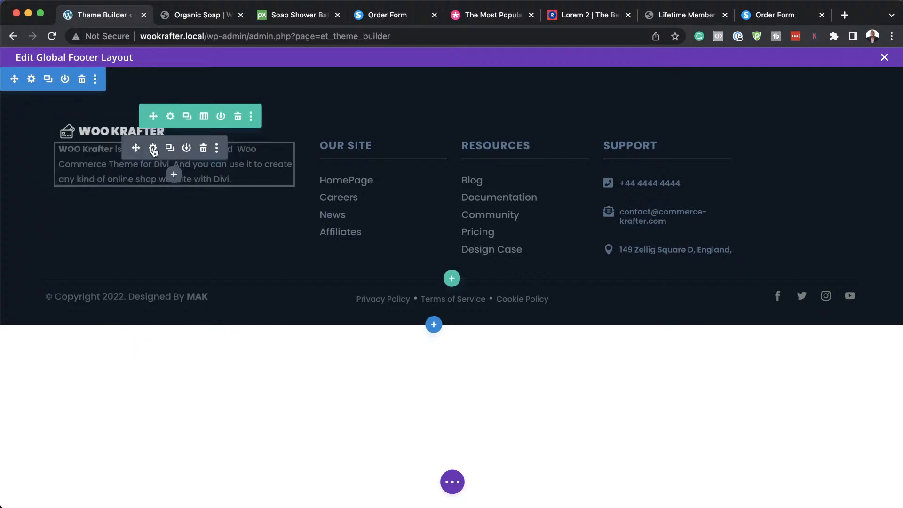
Inspect the footer's WOO Krafter about-text description, then close its settings.
left_click(153, 148)
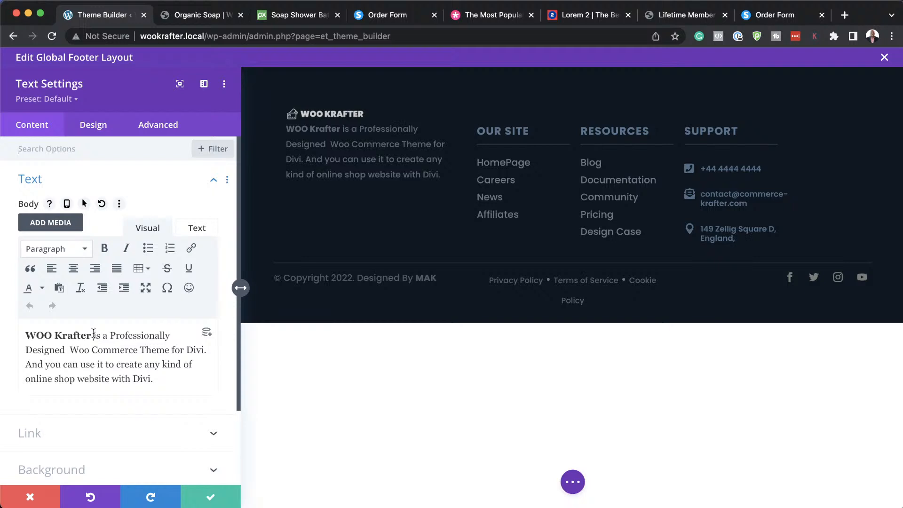
left_click_drag(94, 335, 154, 379)
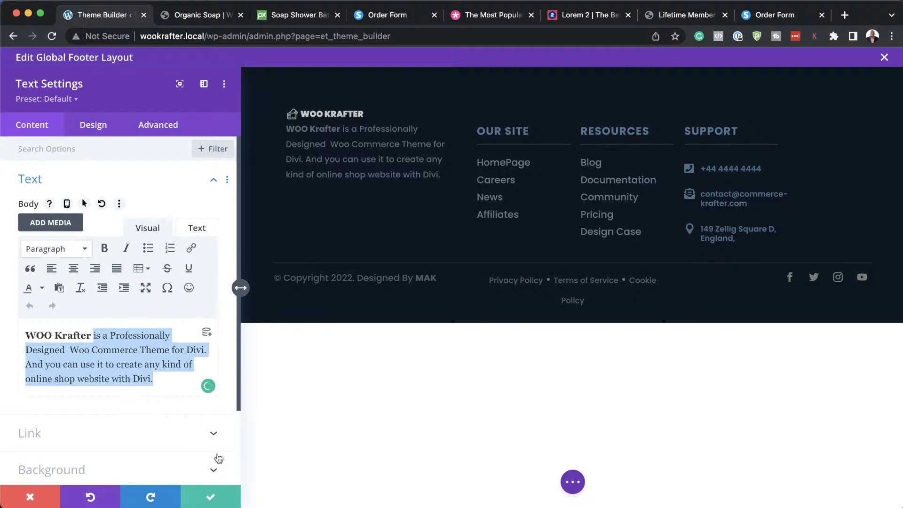
left_click(211, 497)
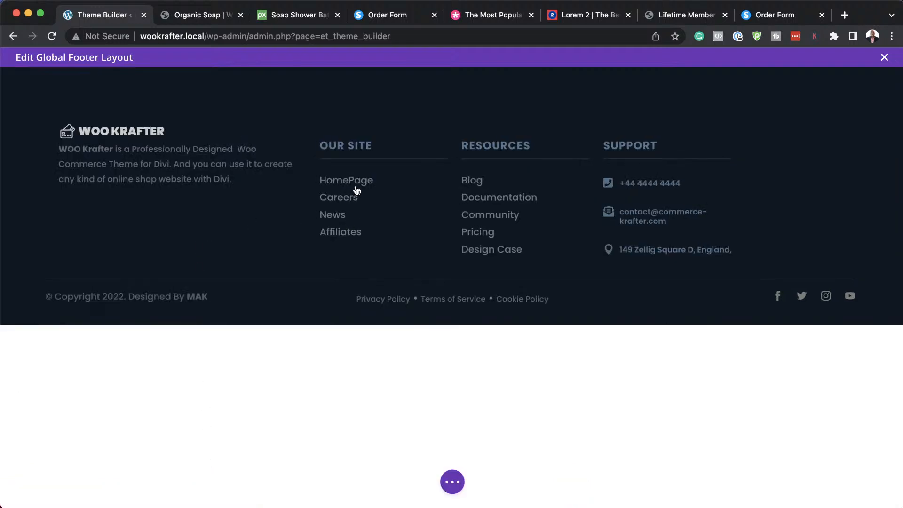
Review the Our Site HomePage link's URL and confirm the text module settings.
mouse_move(368, 180)
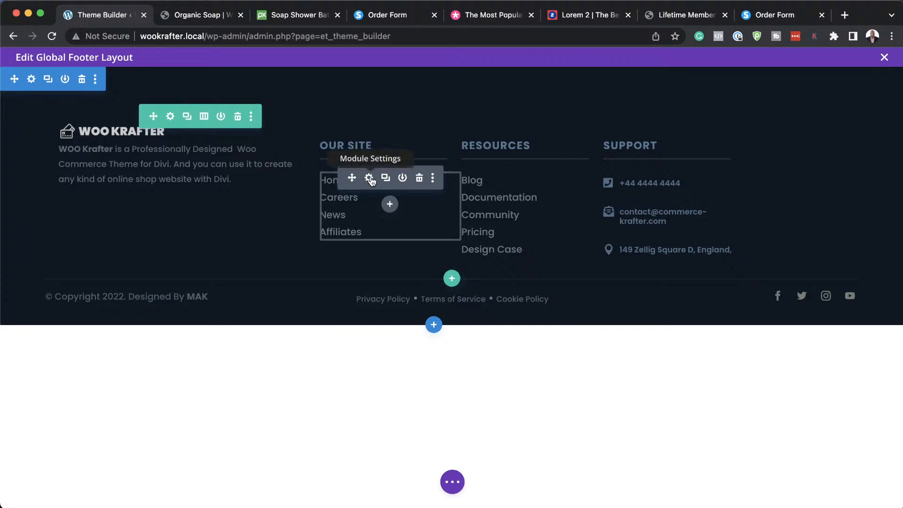
left_click(369, 178)
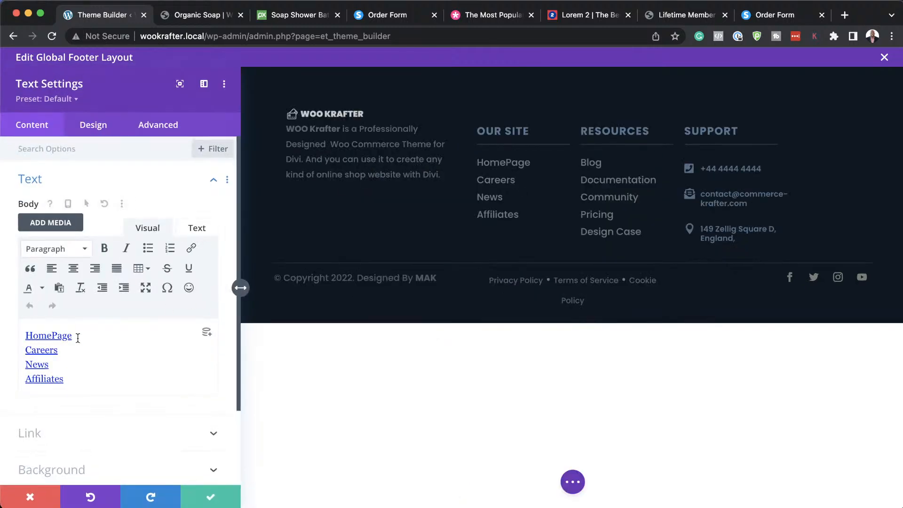
left_click_drag(75, 336, 21, 334)
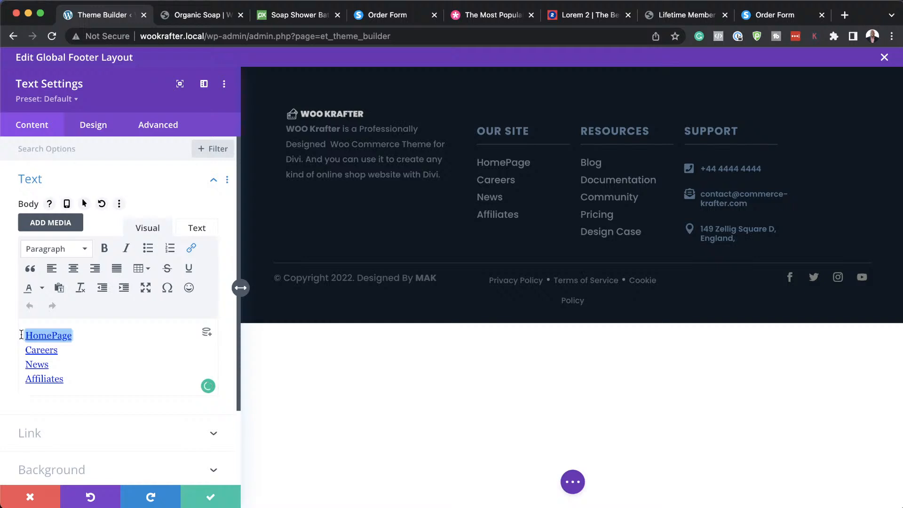
left_click(191, 248)
left_click(432, 237)
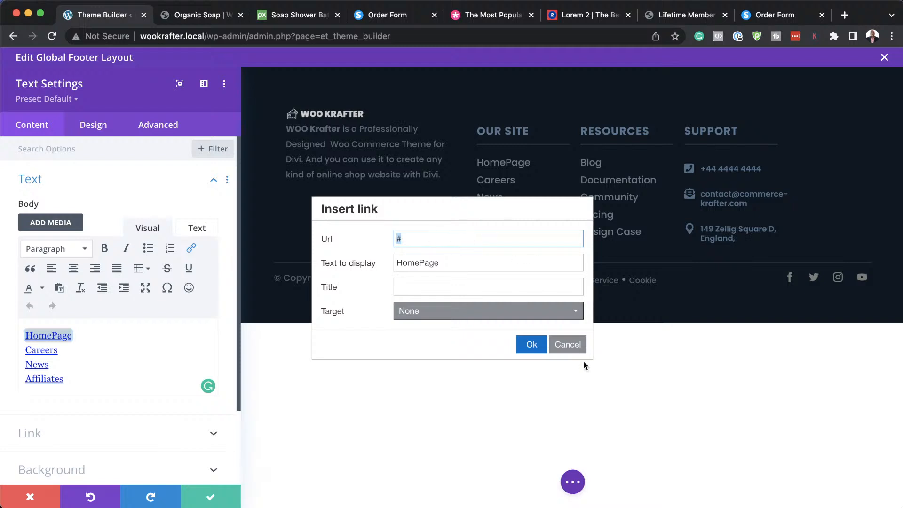
left_click(531, 345)
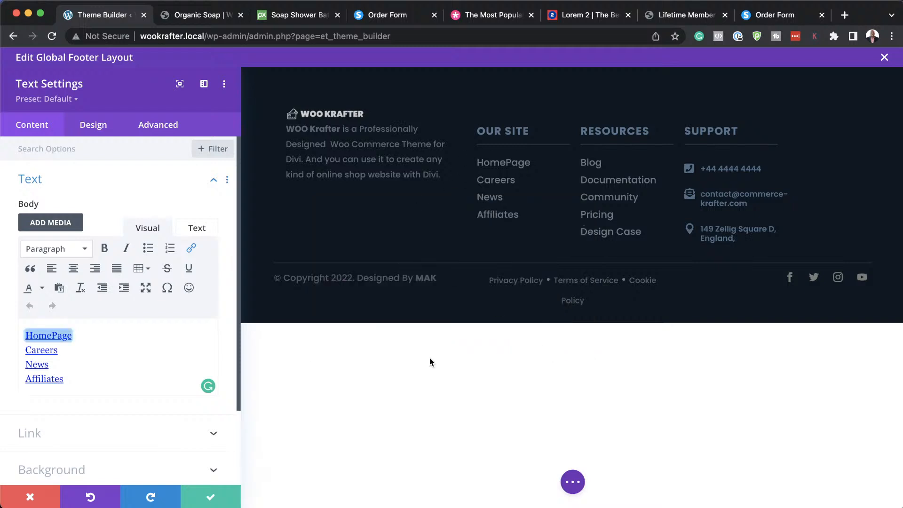
left_click(215, 490)
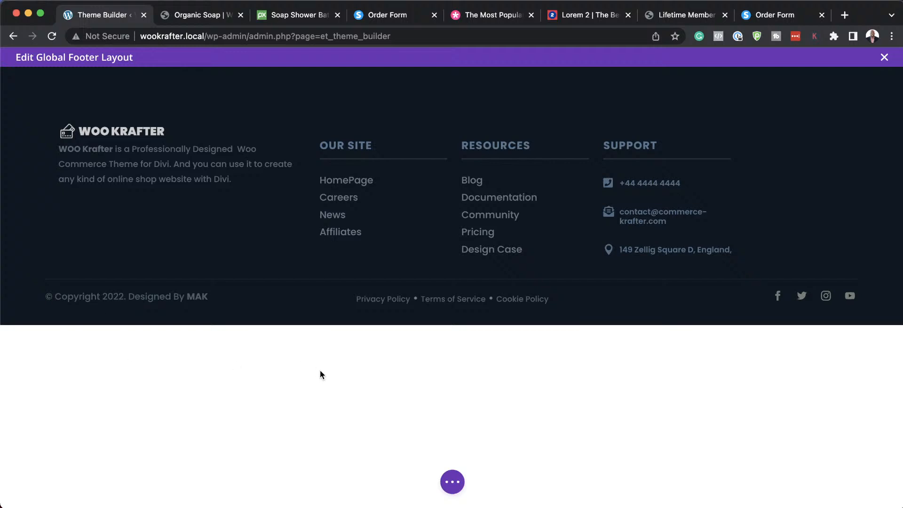
Save and close the footer layout editor, then go to the CartPops plugin page.
left_click(884, 58)
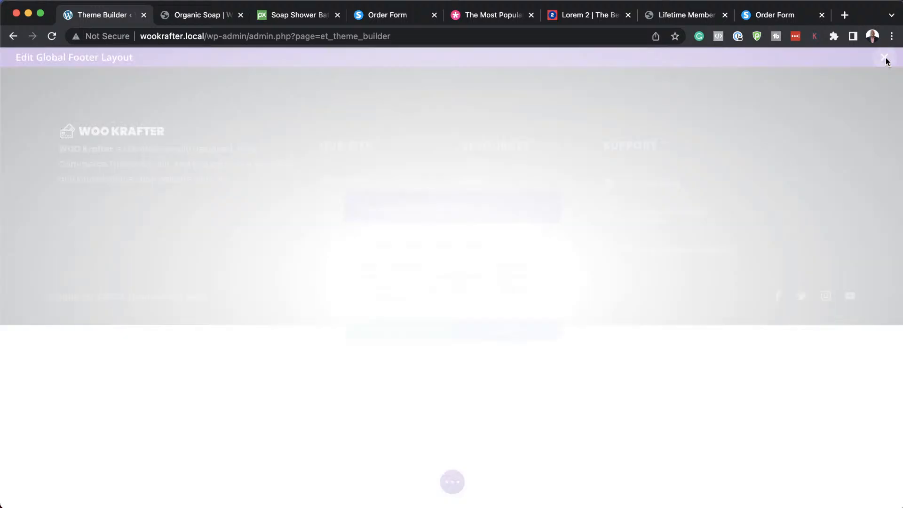
left_click(515, 342)
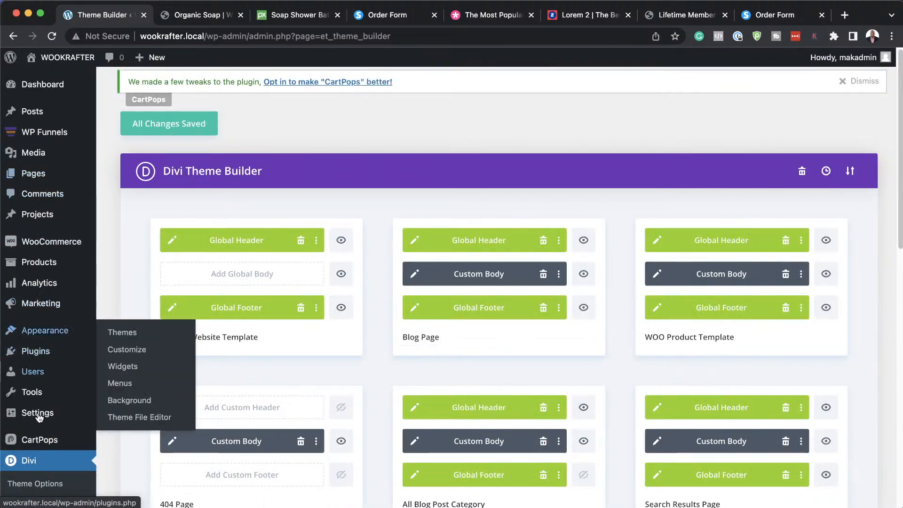
left_click(57, 442)
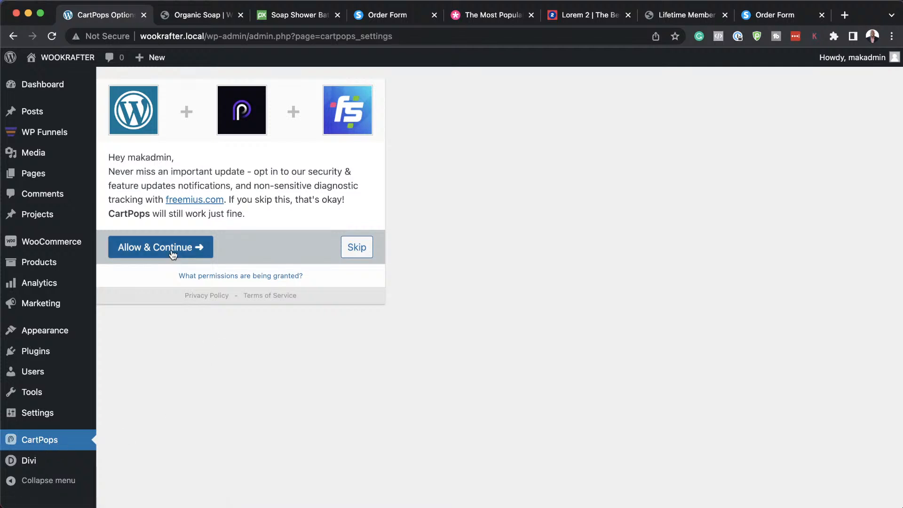
Skip the CartPops opt-in and save 'Delete plugin settings upon deactivation' switched on.
left_click(357, 248)
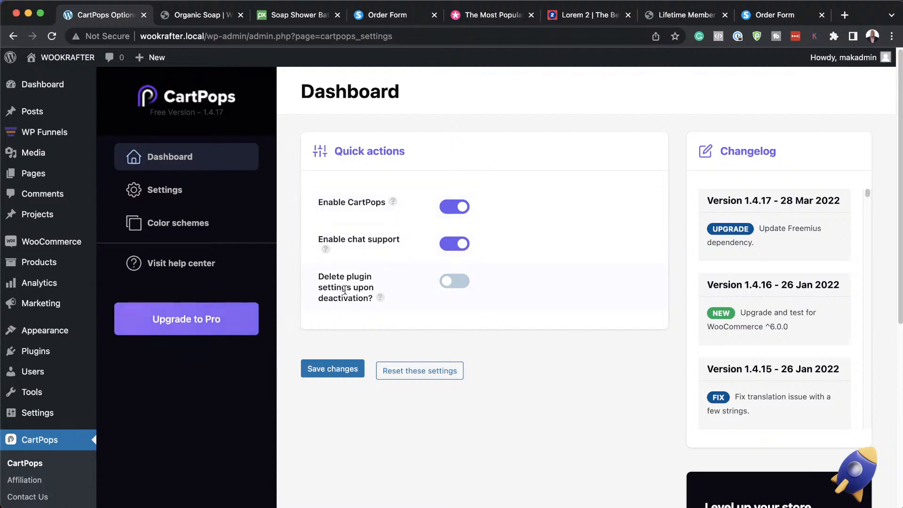
left_click(464, 284)
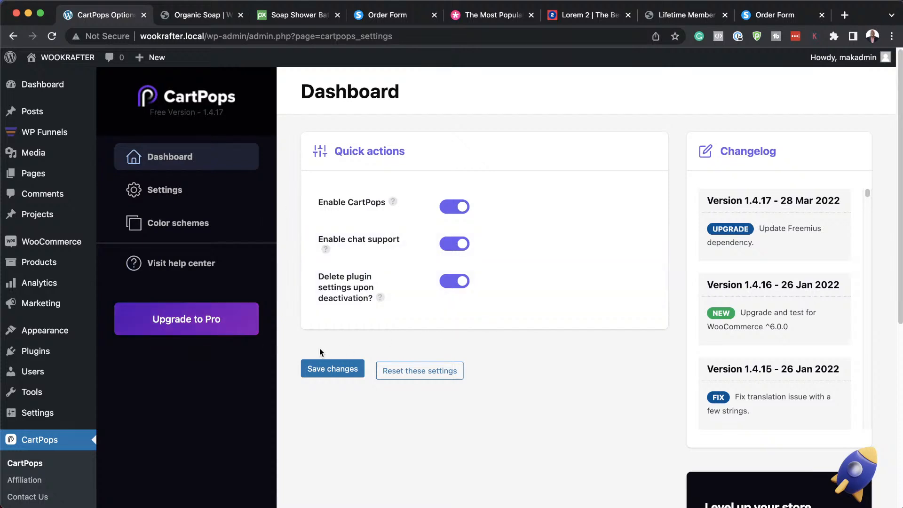
left_click(324, 371)
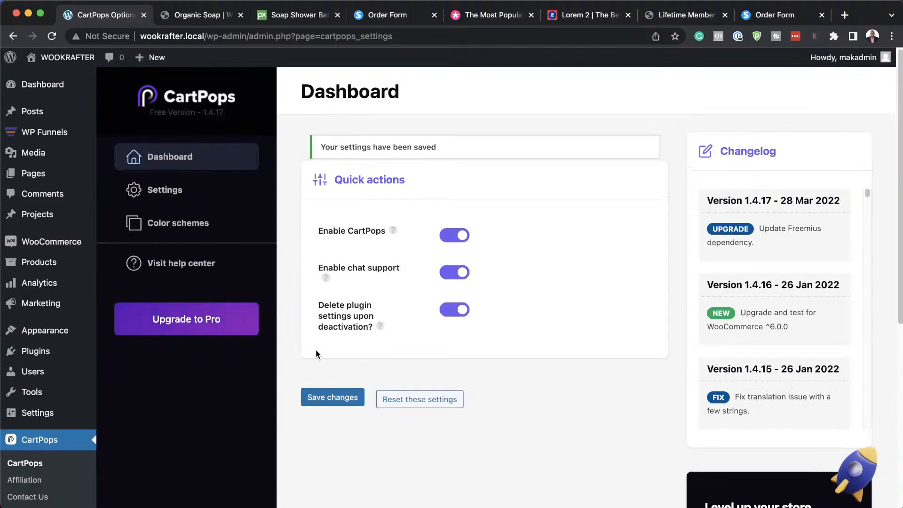
left_click(205, 15)
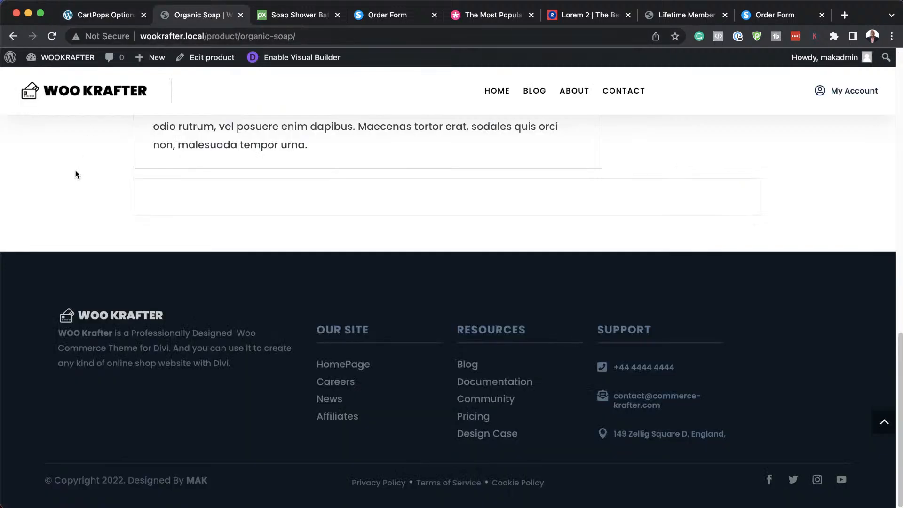
Reload the Organic Soap product page, then go back to the CartPops dashboard.
left_click(52, 36)
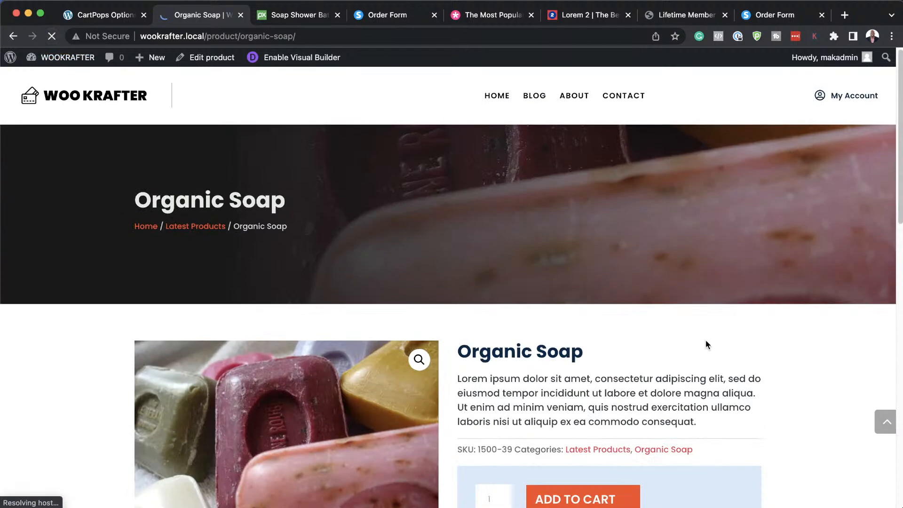
left_click(118, 18)
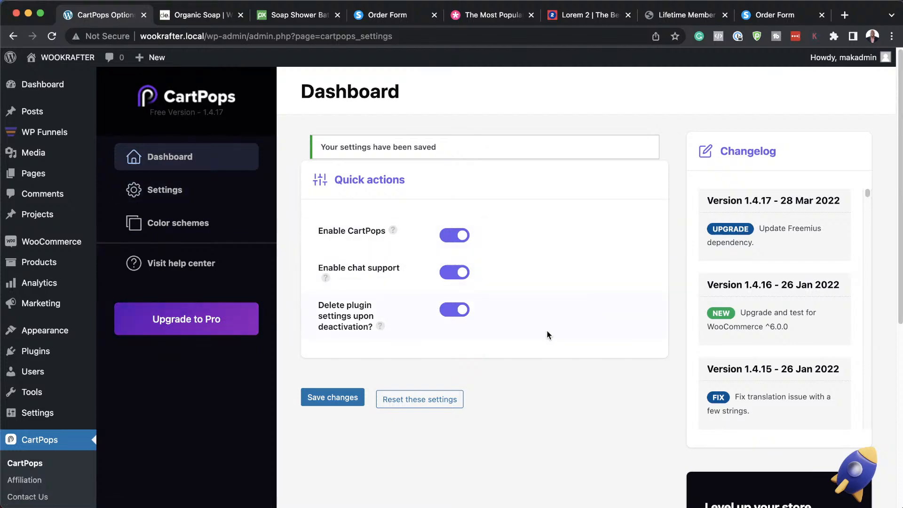
Save the CartPops General Settings with Drawer kept as the add-to-cart trigger.
scroll(547, 330, "down", 5)
scroll(548, 329, "up", 5)
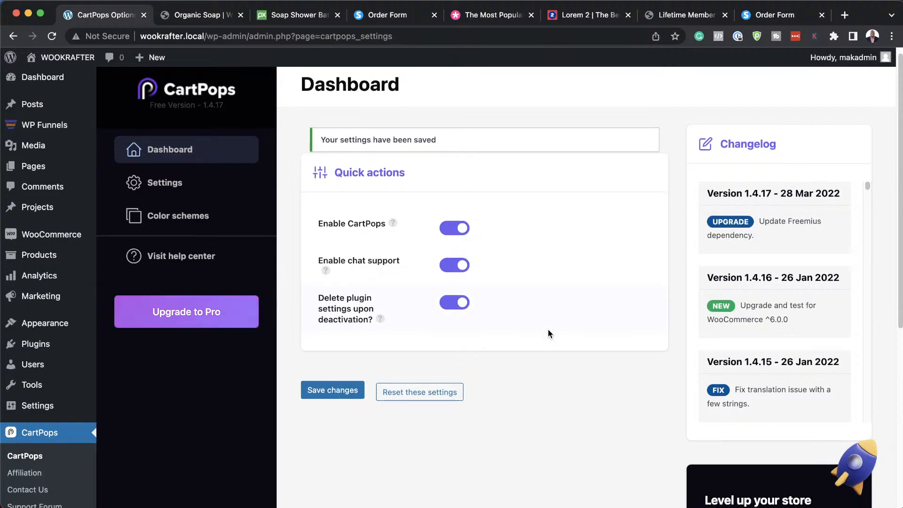
left_click(169, 195)
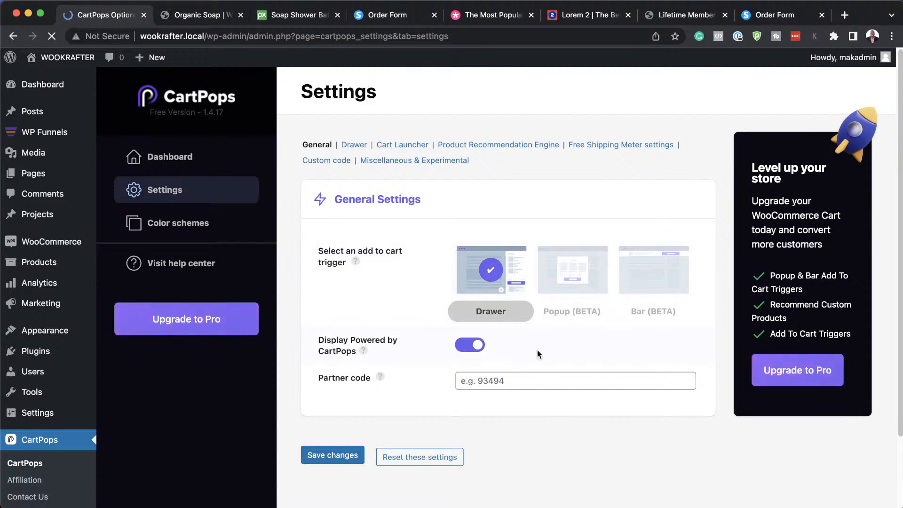
scroll(537, 350, "down", 3)
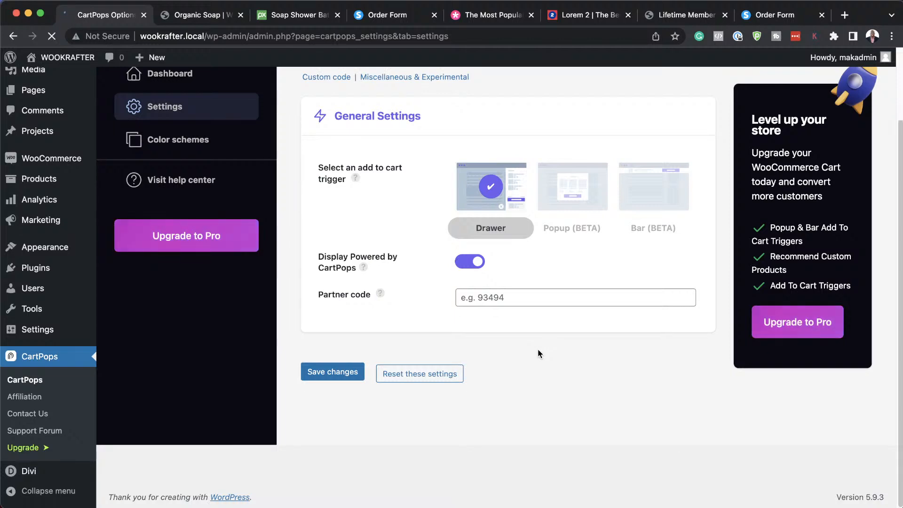
scroll(429, 323, "up", 3)
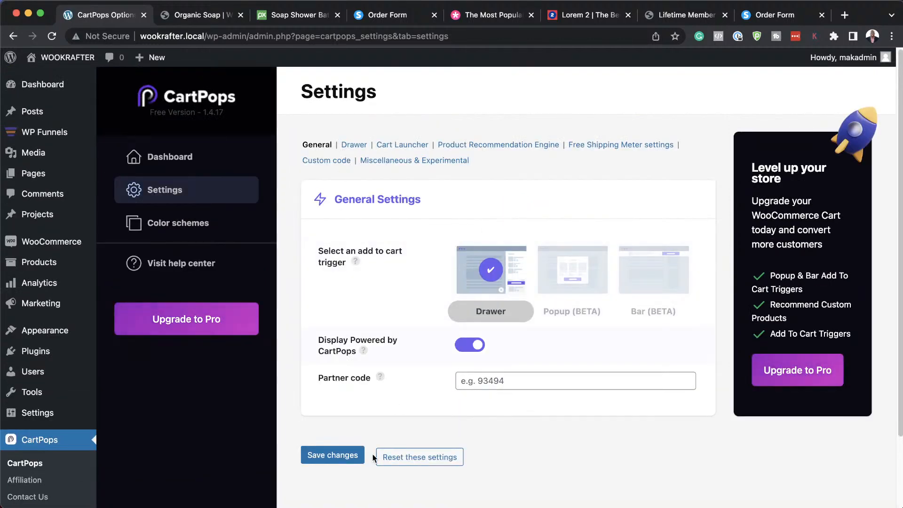
left_click(341, 457)
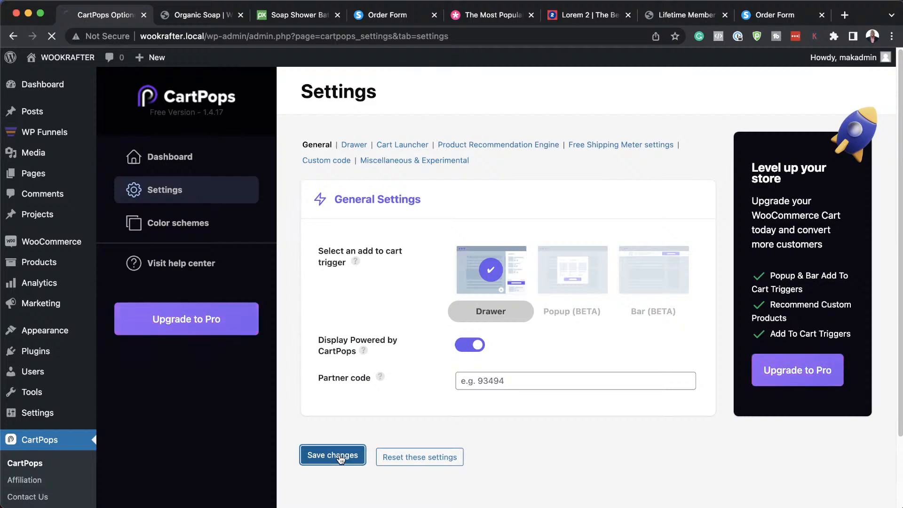
Add Organic Soap to the cart and raise its quantity to 3 in the side cart.
left_click(194, 19)
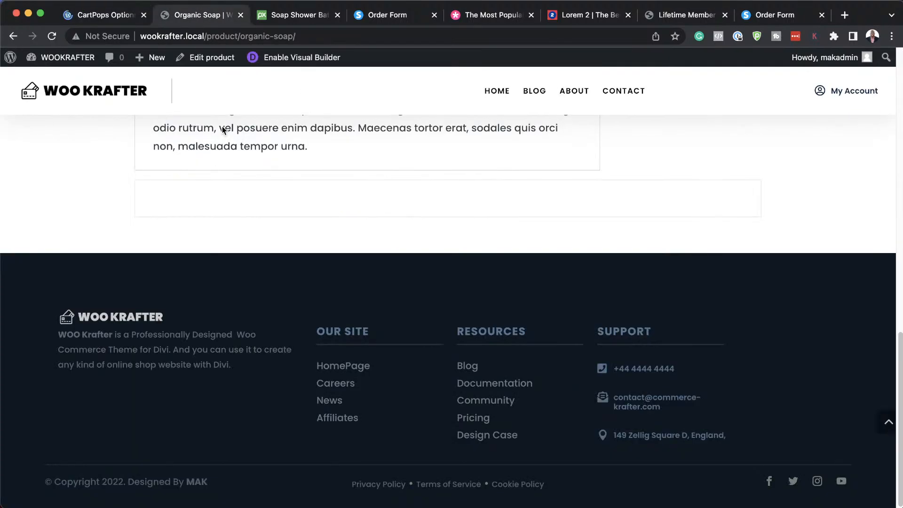
scroll(377, 297, "up", 15)
scroll(379, 301, "down", 8)
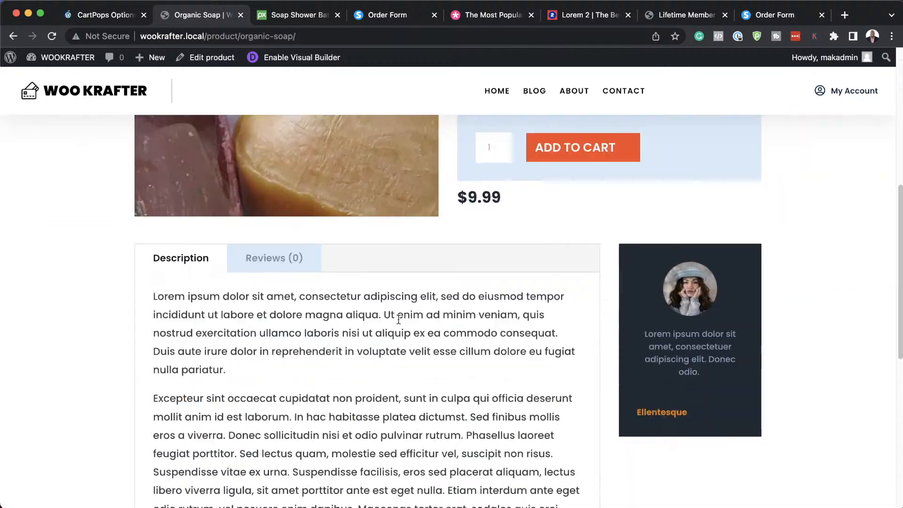
left_click(578, 133)
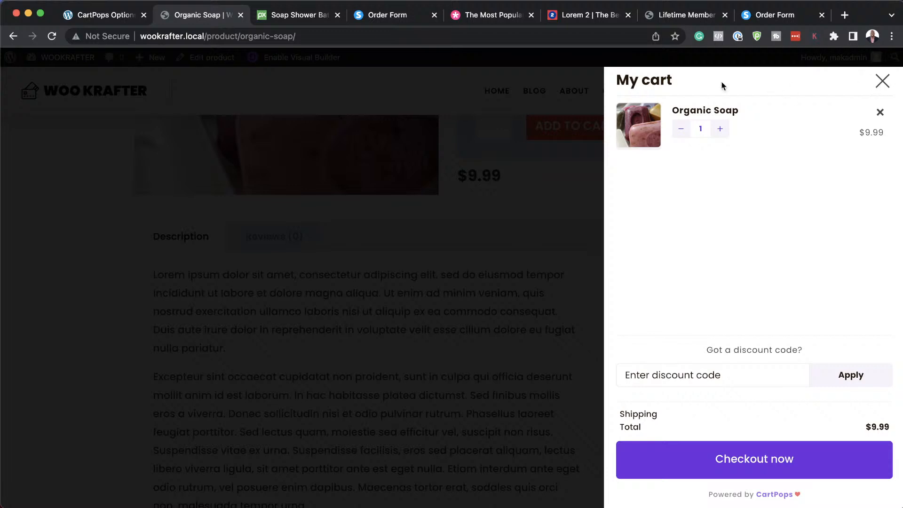
left_click(720, 129)
left_click(721, 130)
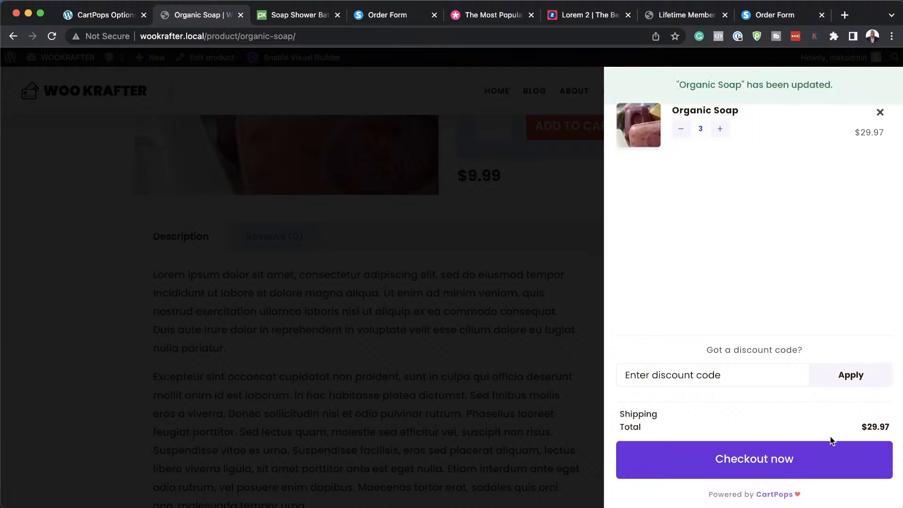
left_click(749, 377)
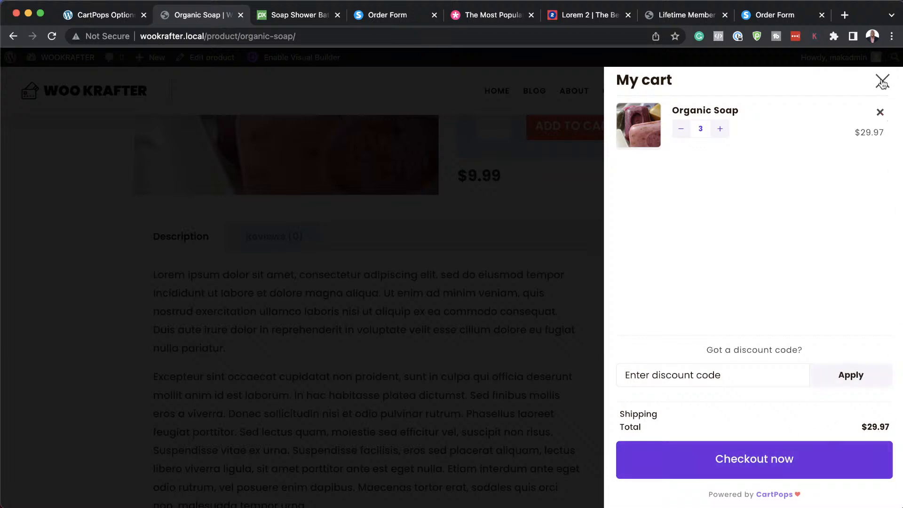
Remove Organic Soap from the cart, then add a single Organic Soap back.
left_click(880, 113)
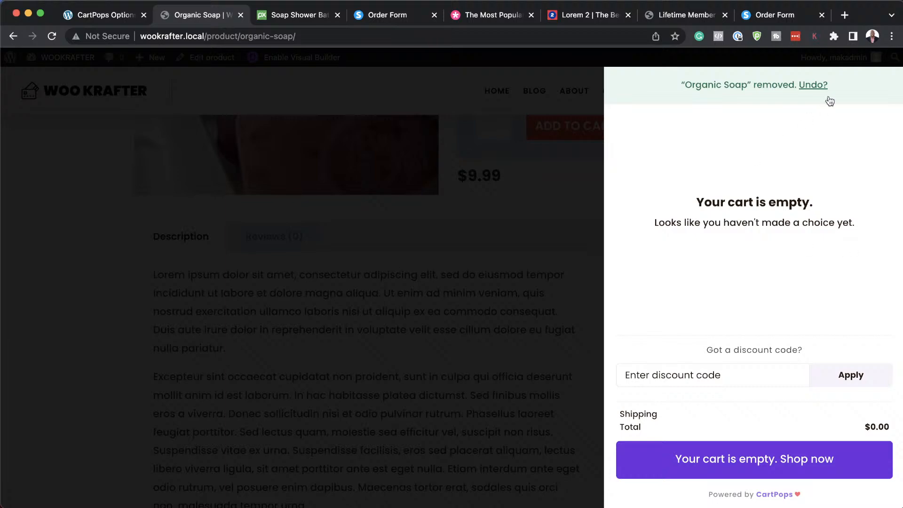
left_click(825, 476)
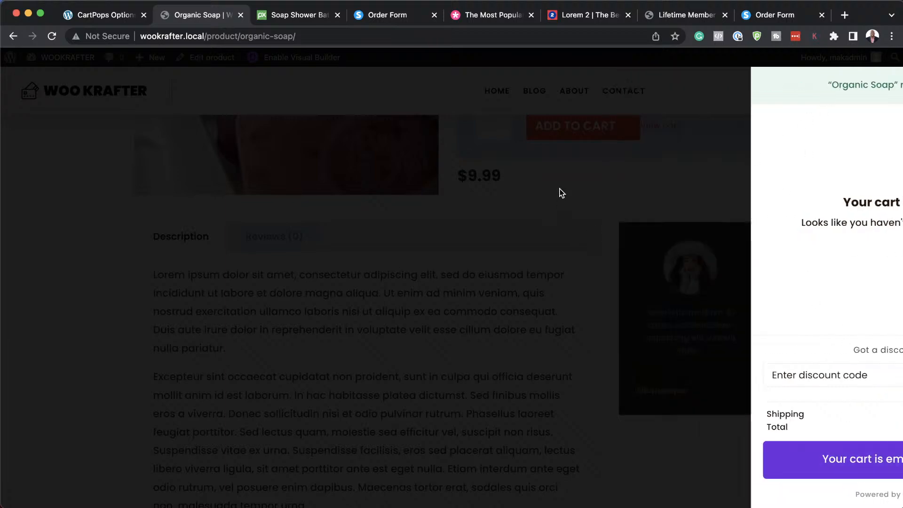
scroll(573, 358, "up", 5)
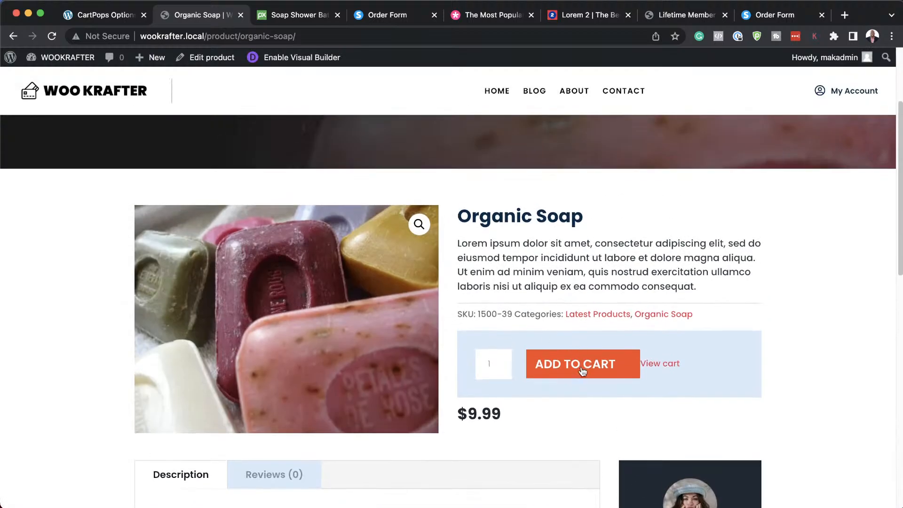
left_click(580, 366)
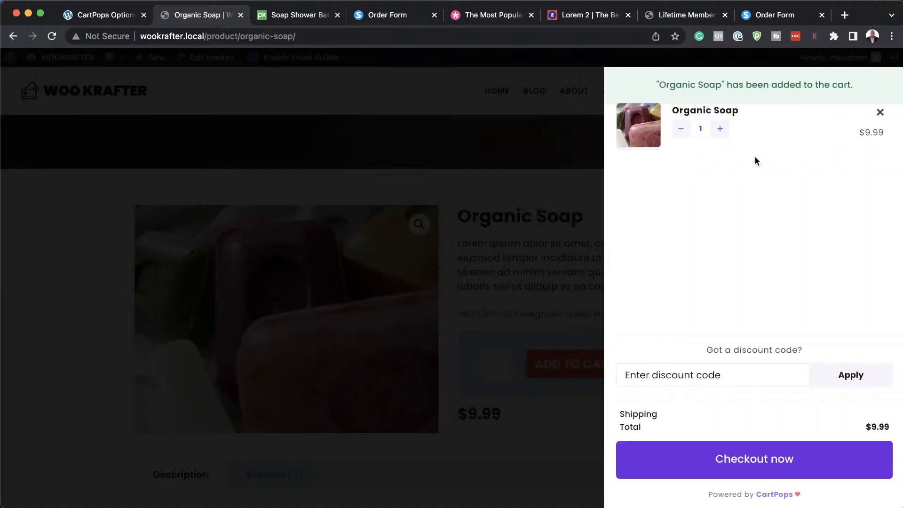
left_click(462, 194)
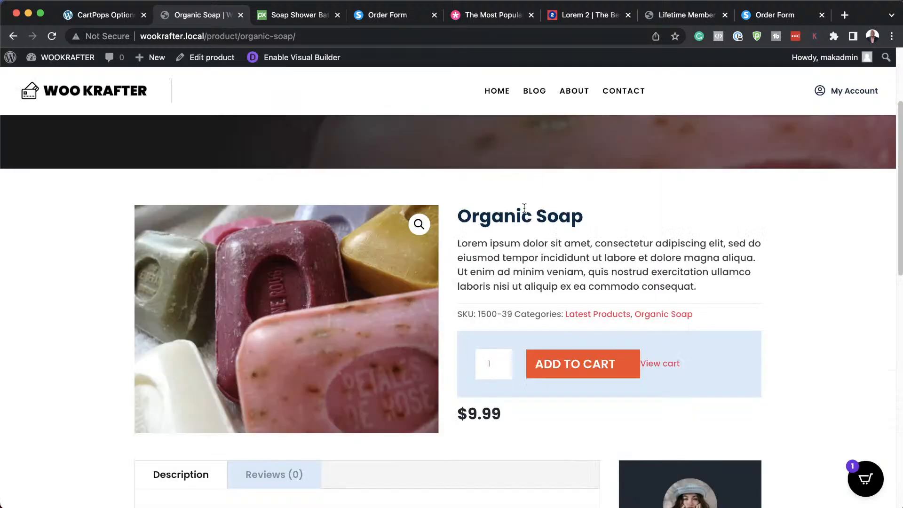
scroll(457, 188, "up", 3)
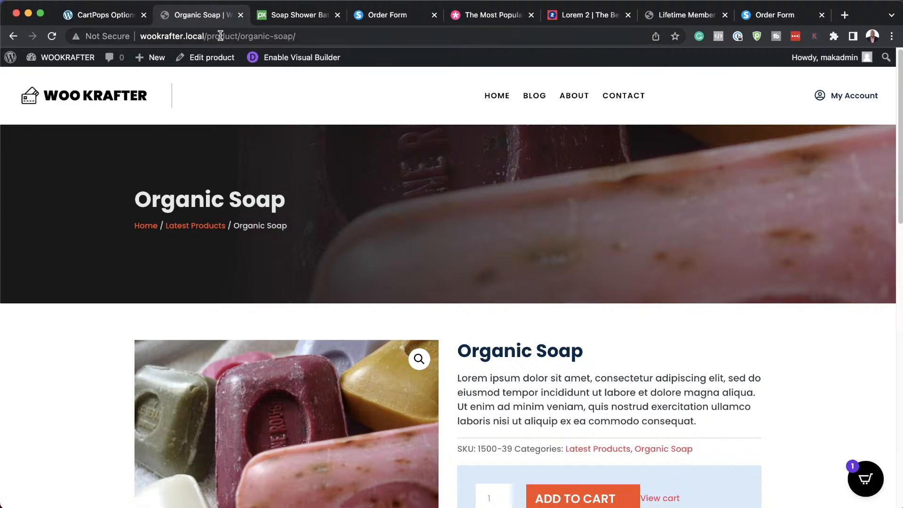
scroll(421, 266, "down", 20)
scroll(421, 267, "up", 20)
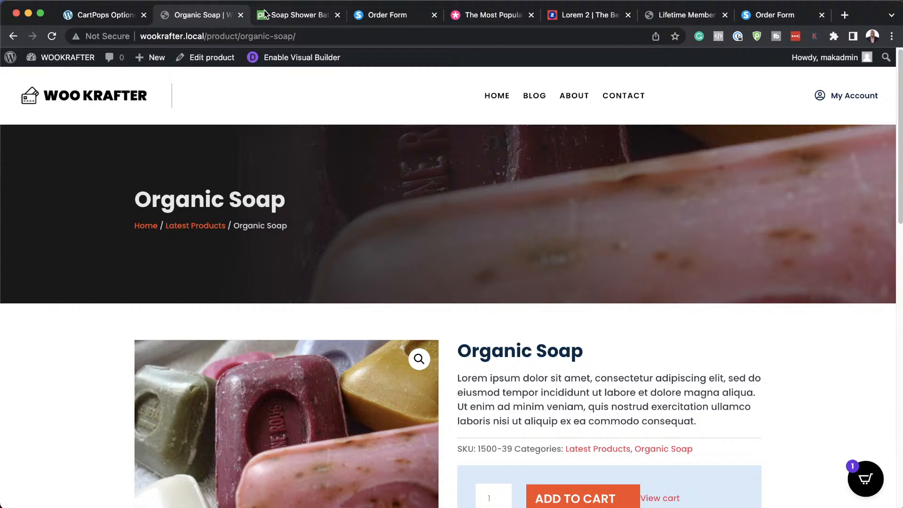
left_click_drag(206, 37, 306, 37)
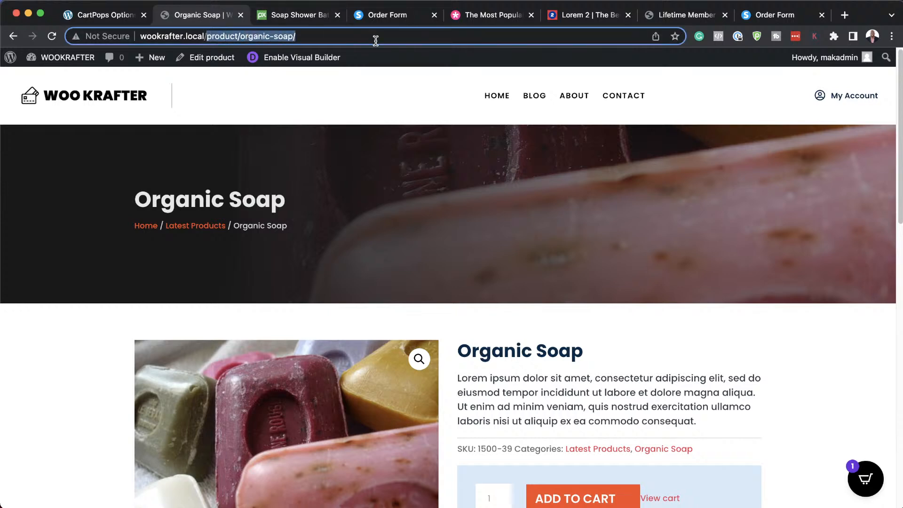
Load the /shop page and open the My New Product page.
type("shop")
key("Return")
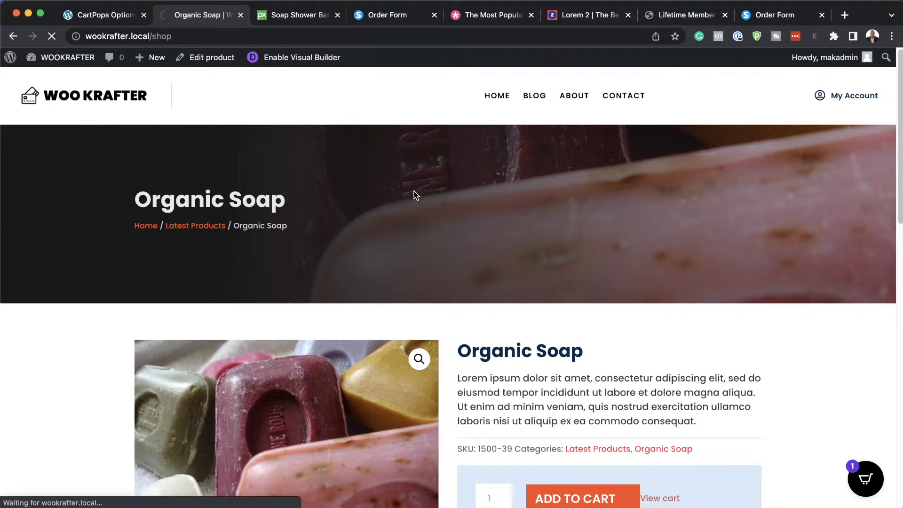
scroll(340, 266, "down", 3)
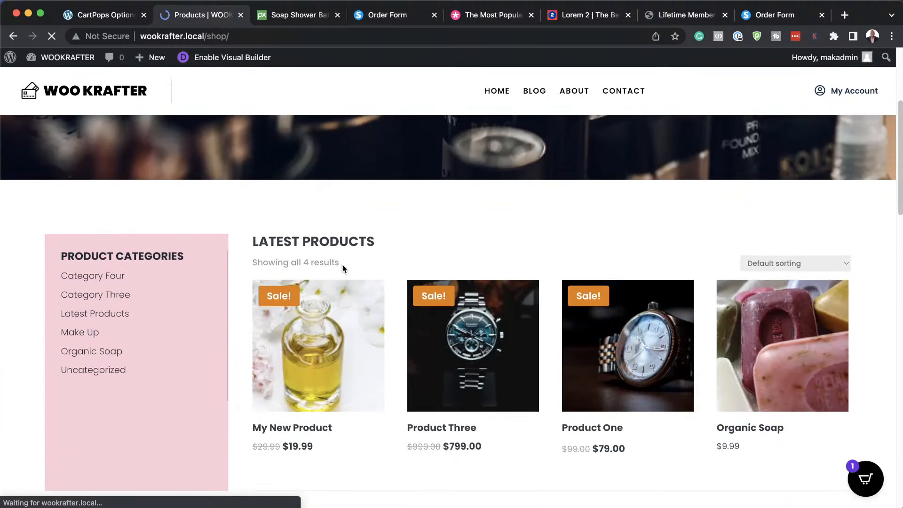
scroll(342, 268, "down", 3)
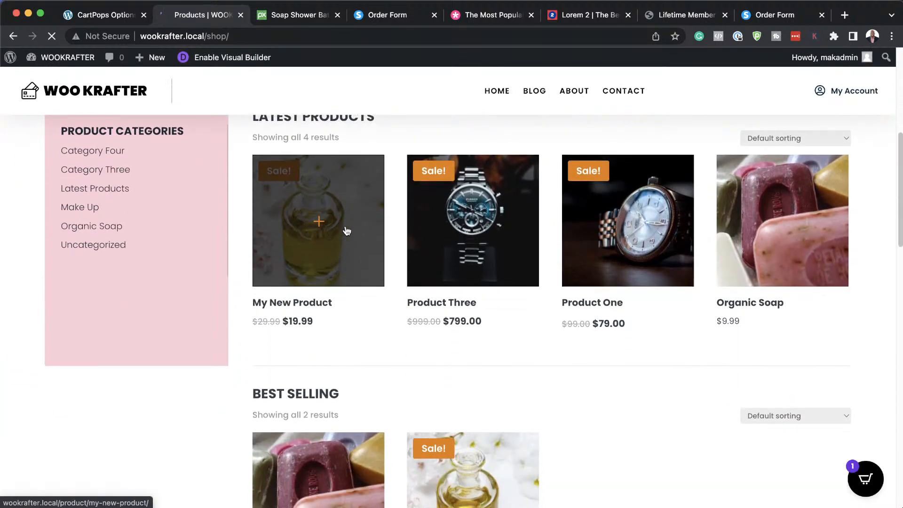
left_click(347, 231)
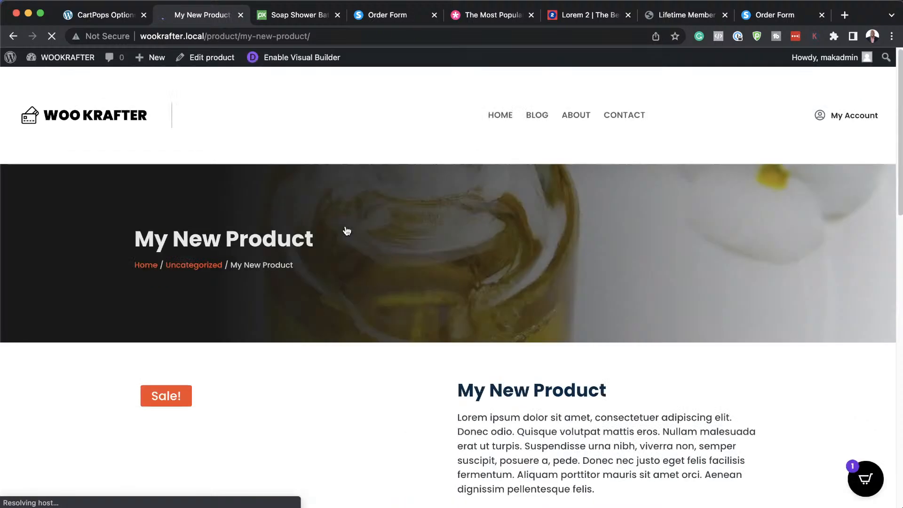
Add My New Product to the cart and proceed to checkout with both items.
scroll(614, 328, "down", 10)
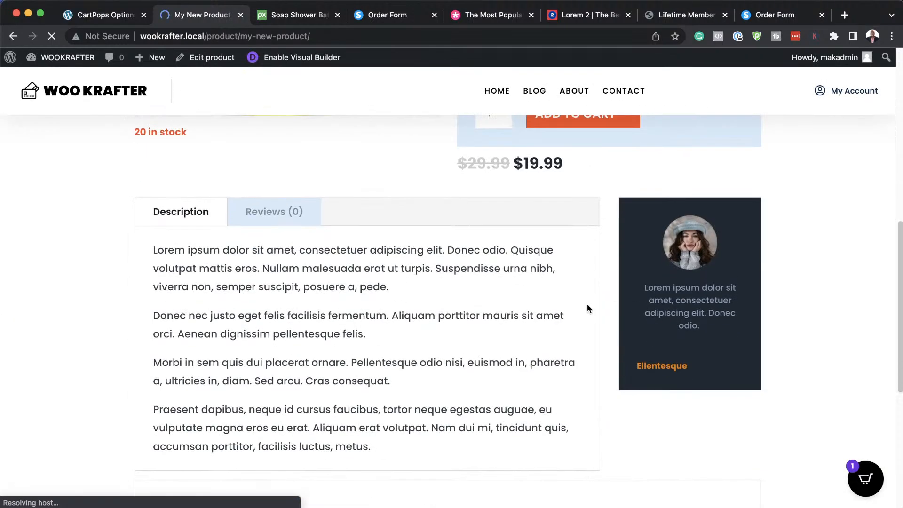
scroll(587, 303, "up", 3)
left_click(585, 263)
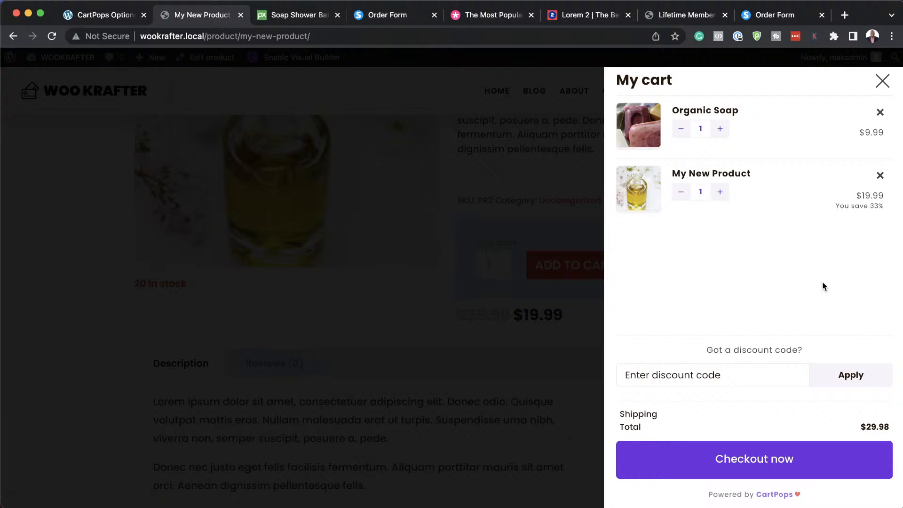
left_click(759, 463)
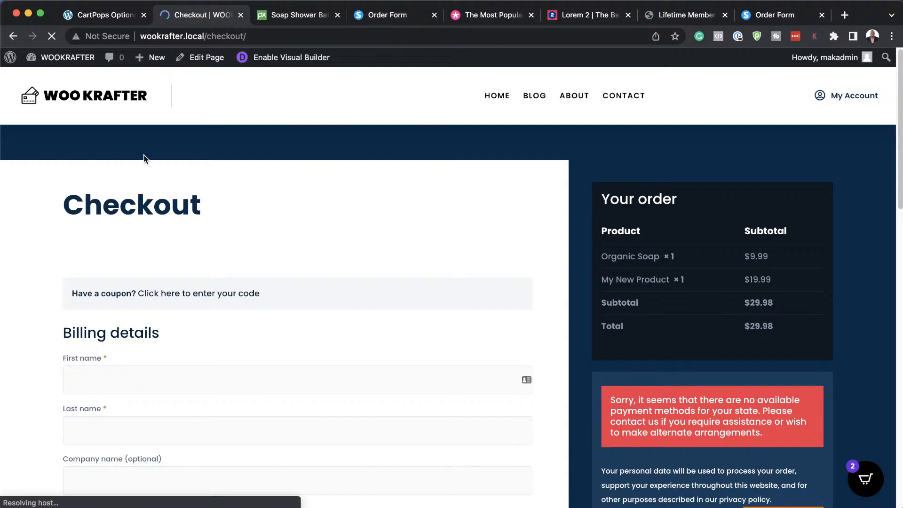
Scroll through the checkout page listing Organic Soap and My New Product.
scroll(580, 312, "down", 5)
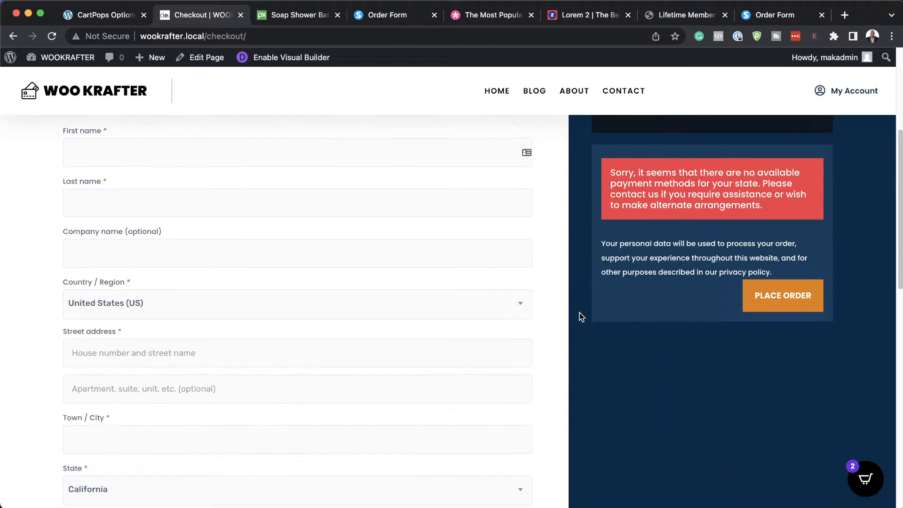
scroll(579, 312, "up", 3)
scroll(580, 312, "up", 1)
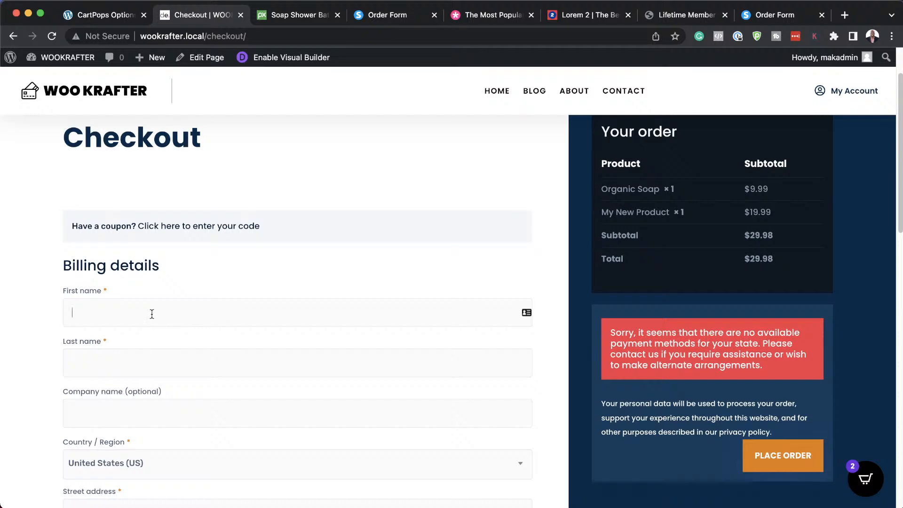
scroll(344, 351, "down", 1)
scroll(343, 351, "down", 6)
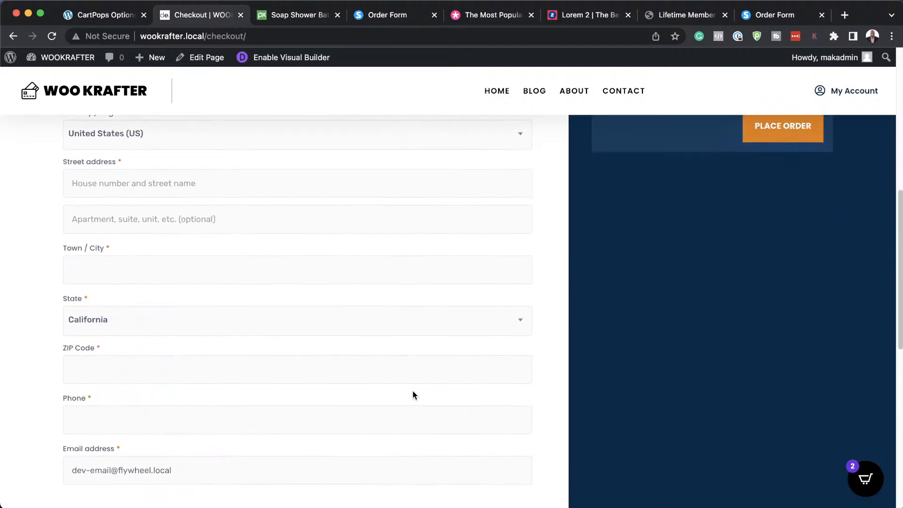
scroll(414, 390, "down", 7)
scroll(514, 388, "up", 12)
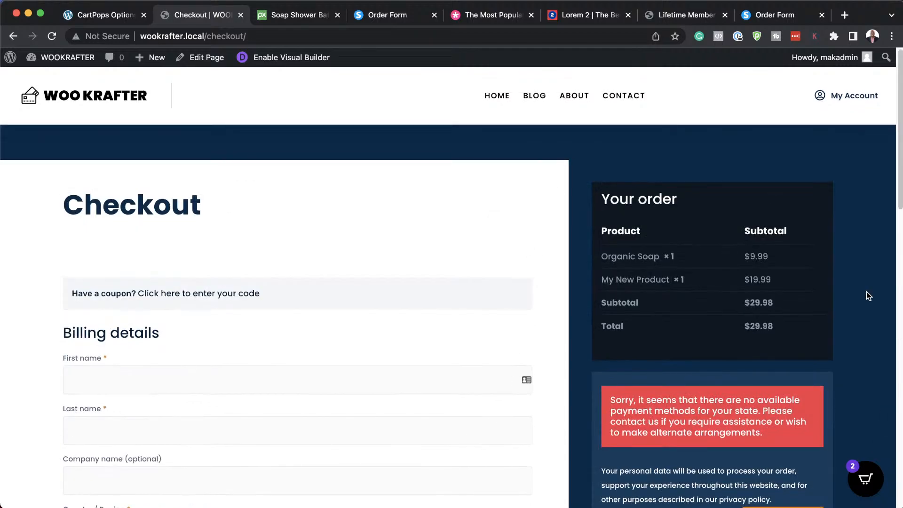
scroll(854, 390, "down", 3)
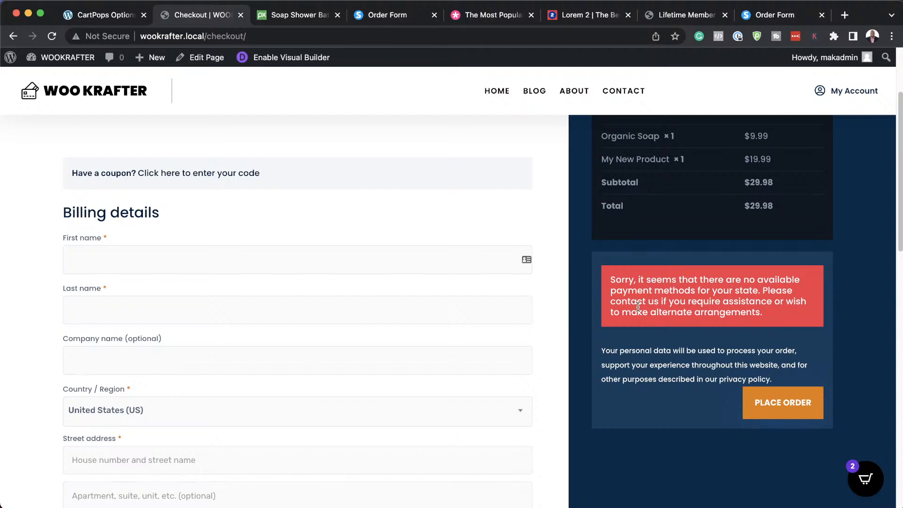
scroll(656, 311, "up", 3)
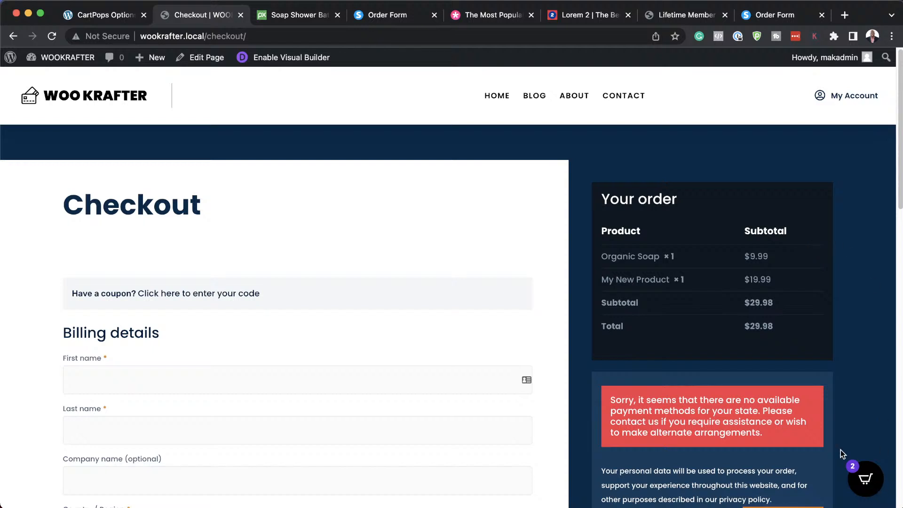
Open and close the slide-out cart drawer on checkout, then return to CartPops settings.
left_click(865, 478)
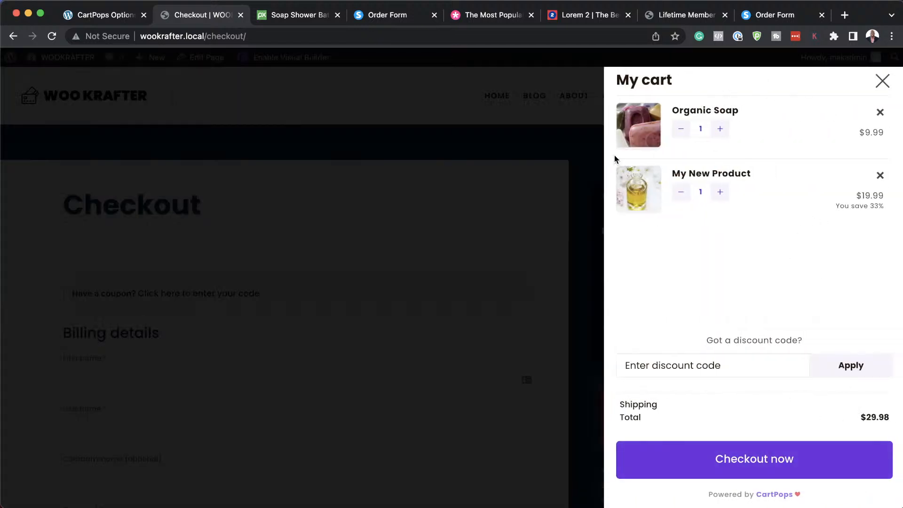
left_click(583, 145)
left_click(96, 13)
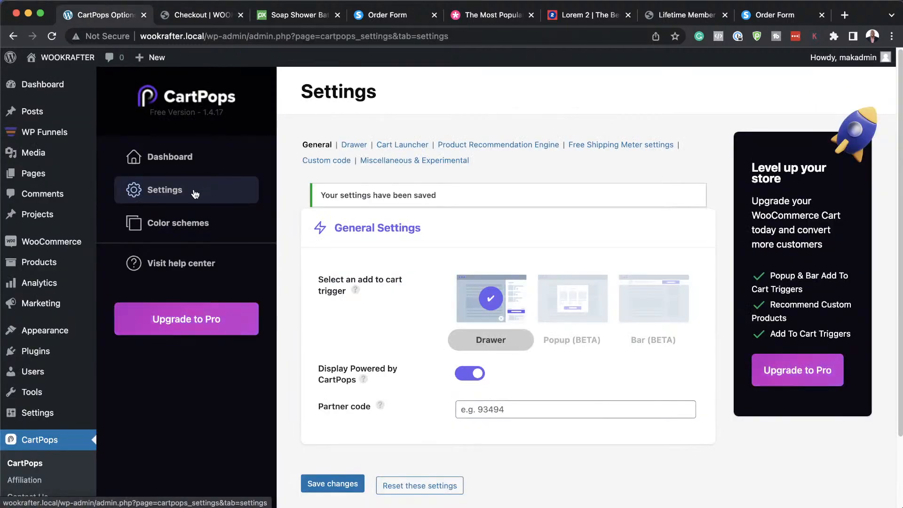
Review the Drawer and Cart Launcher sections, moving the launcher to Bottom left.
left_click(357, 148)
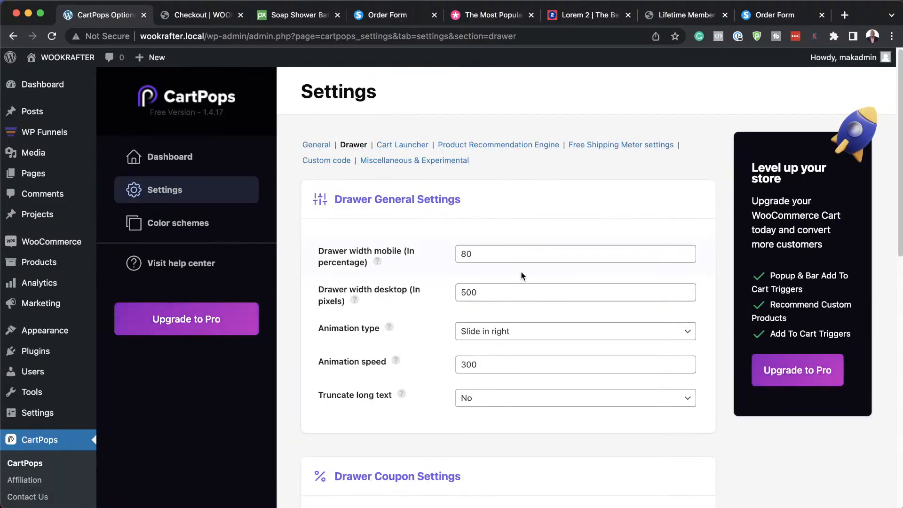
left_click(417, 148)
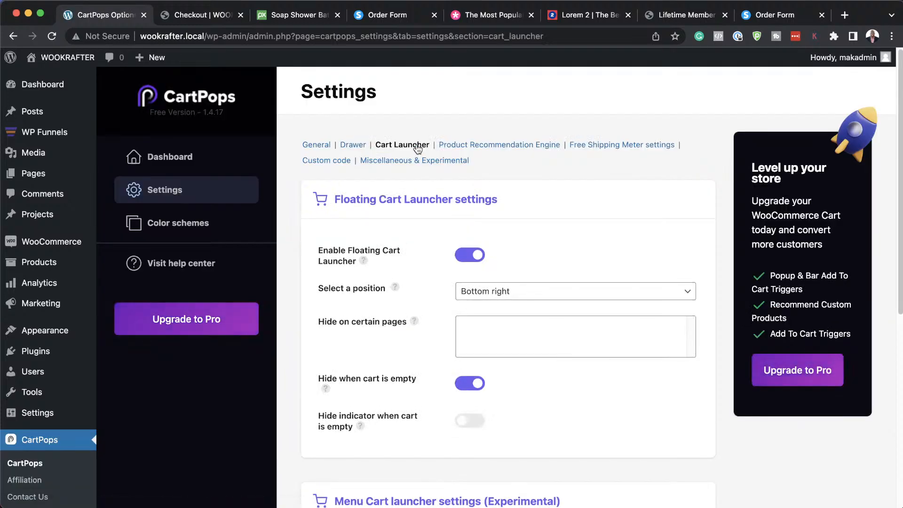
left_click(532, 297)
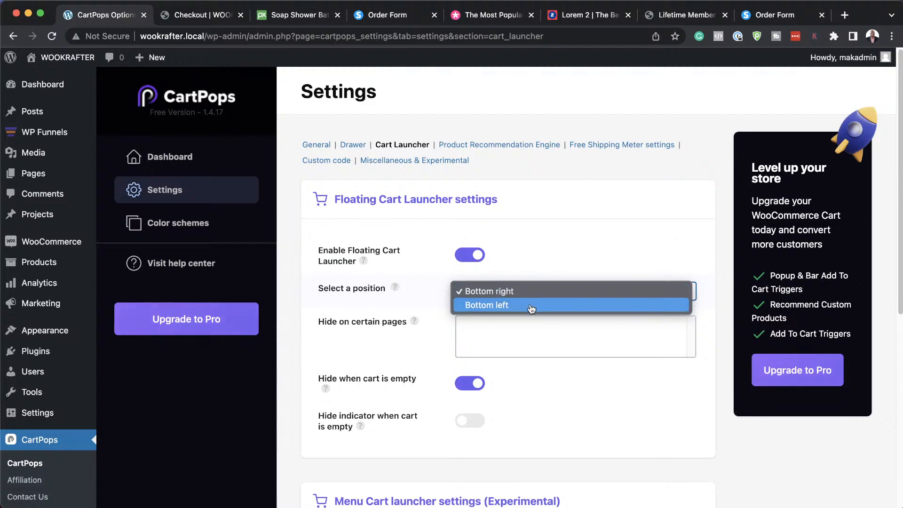
left_click(532, 306)
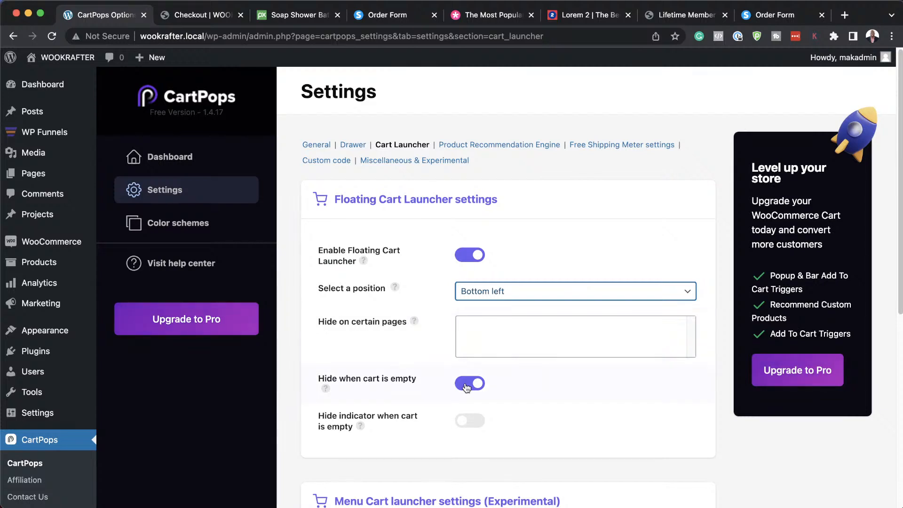
Try the Pro-only hide-when-empty toggles, then put the launcher back at Bottom right.
left_click(467, 386)
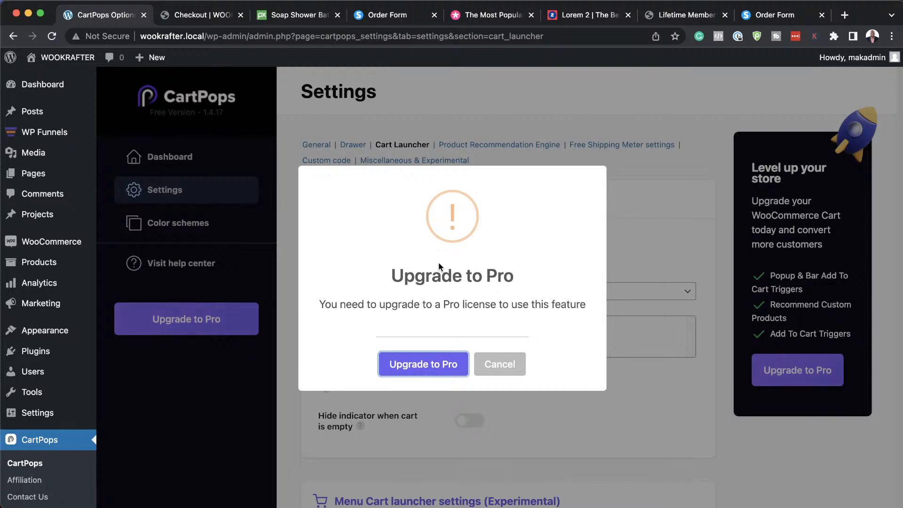
left_click(505, 363)
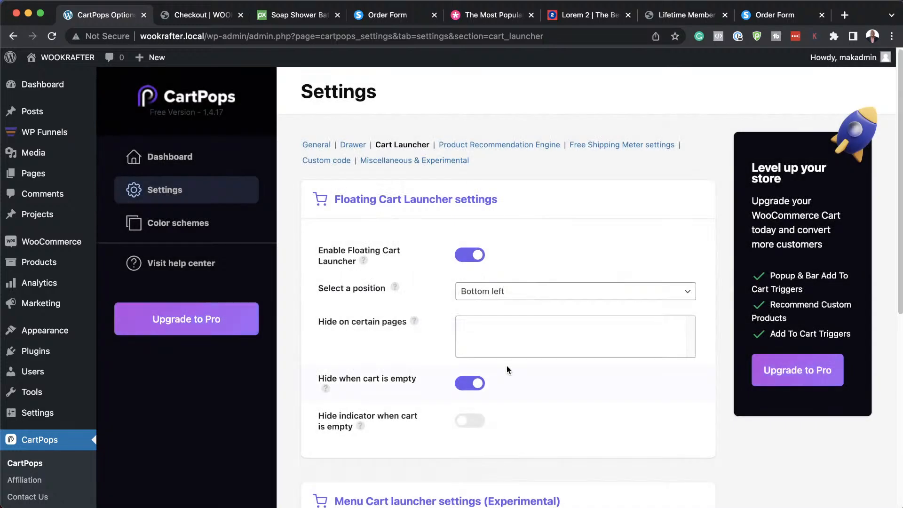
left_click(477, 421)
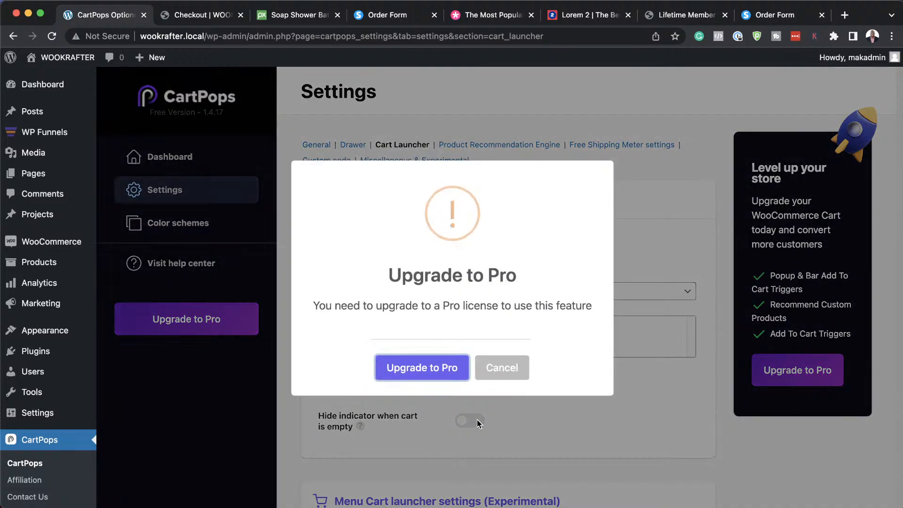
left_click(495, 365)
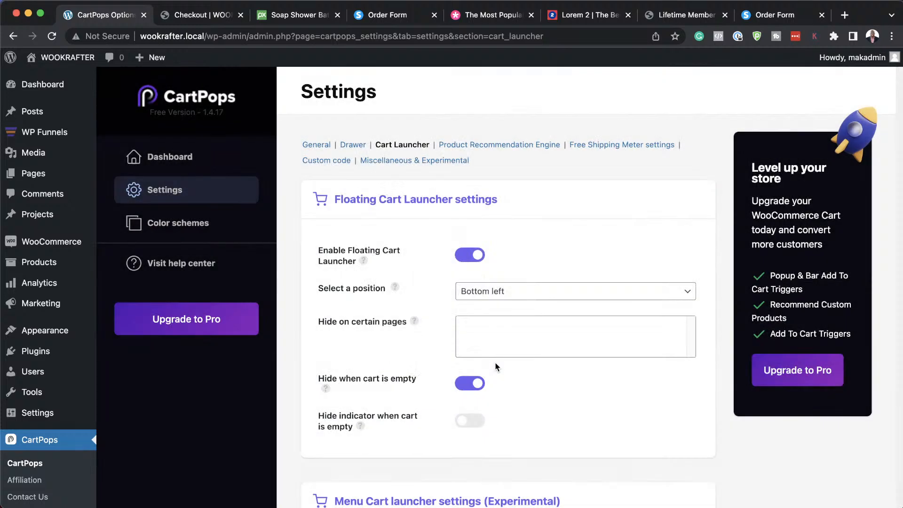
left_click(526, 291)
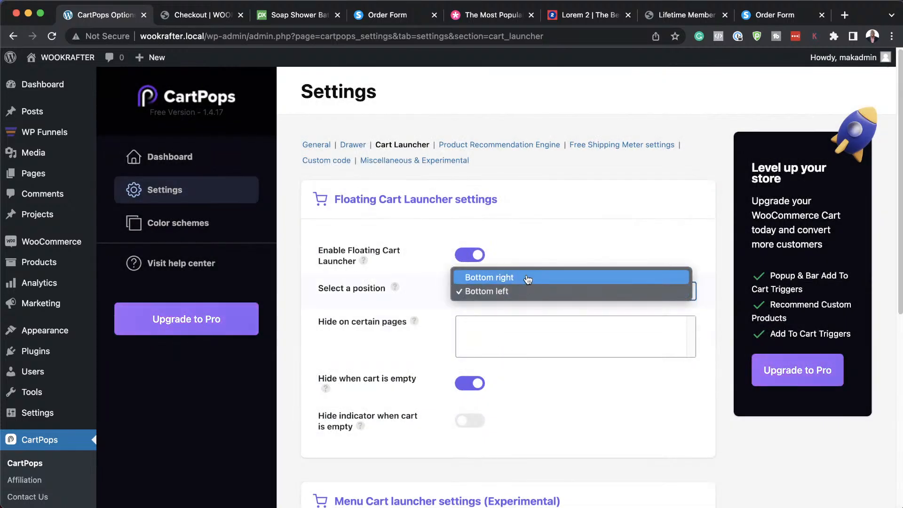
left_click(528, 278)
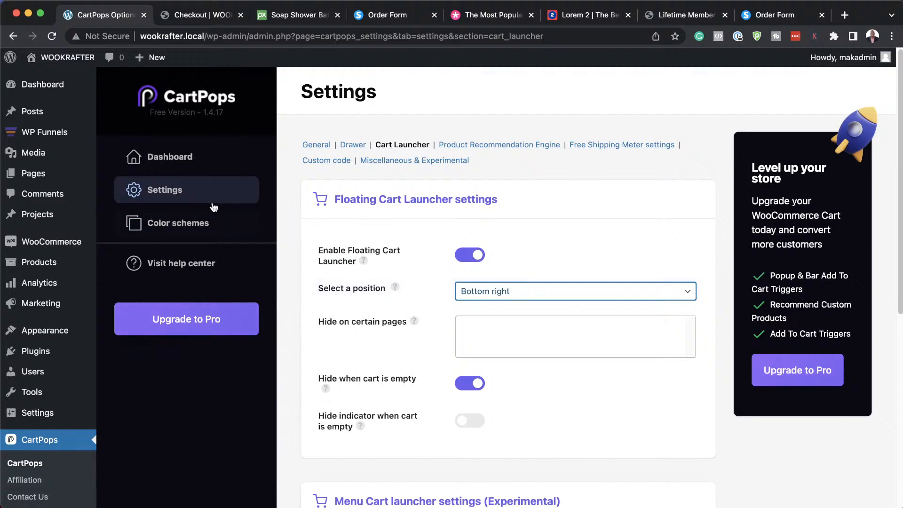
left_click(195, 226)
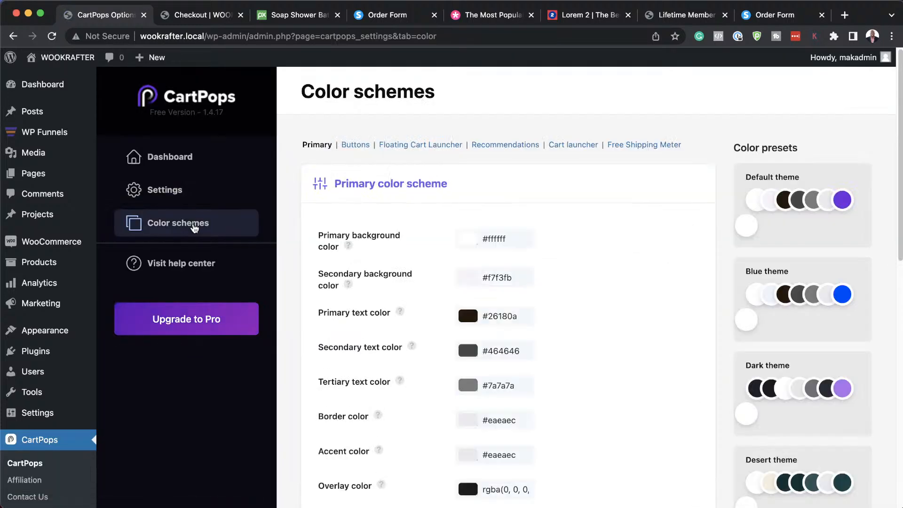
Apply the Orange colour preset to the CartPops cart, confirming the colour replacement.
scroll(415, 337, "down", 2)
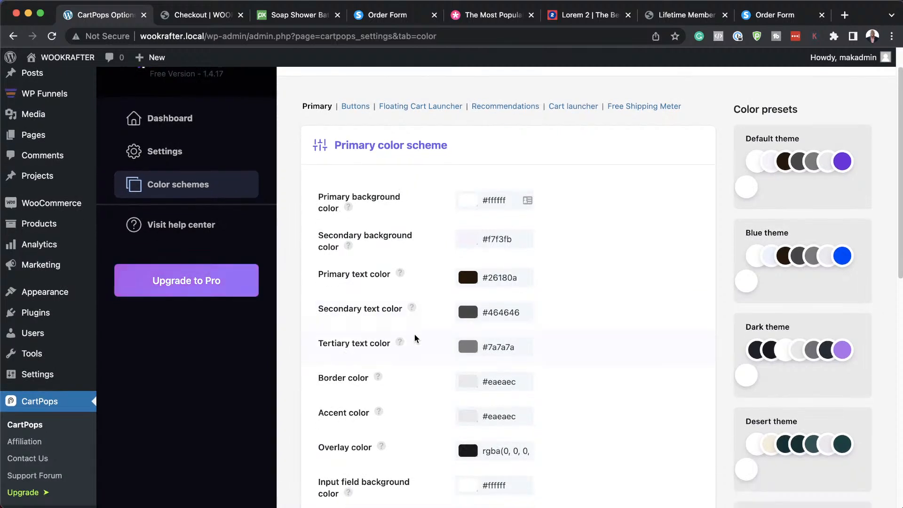
scroll(414, 338, "down", 2)
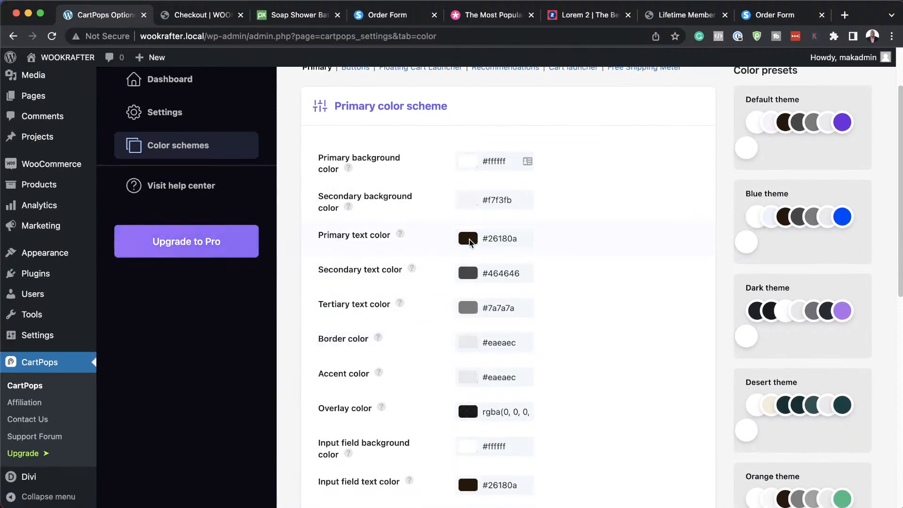
scroll(842, 405, "down", 5)
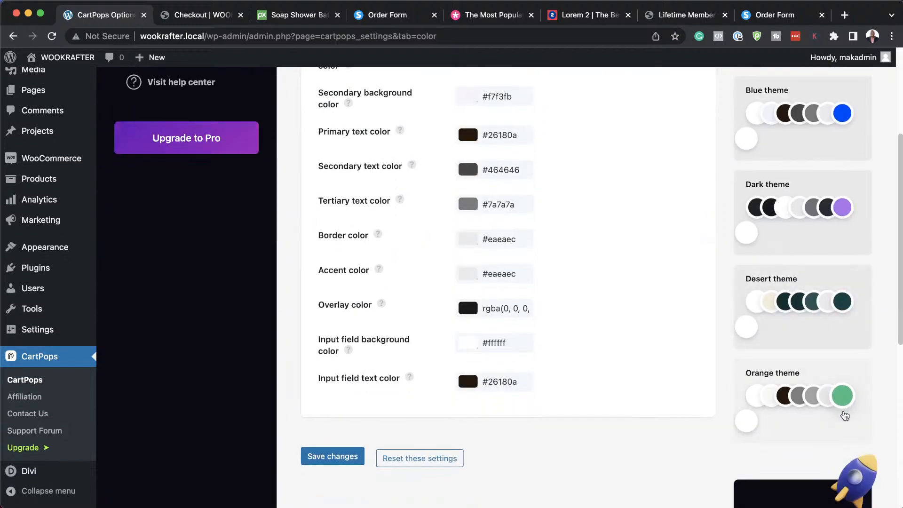
left_click(855, 377)
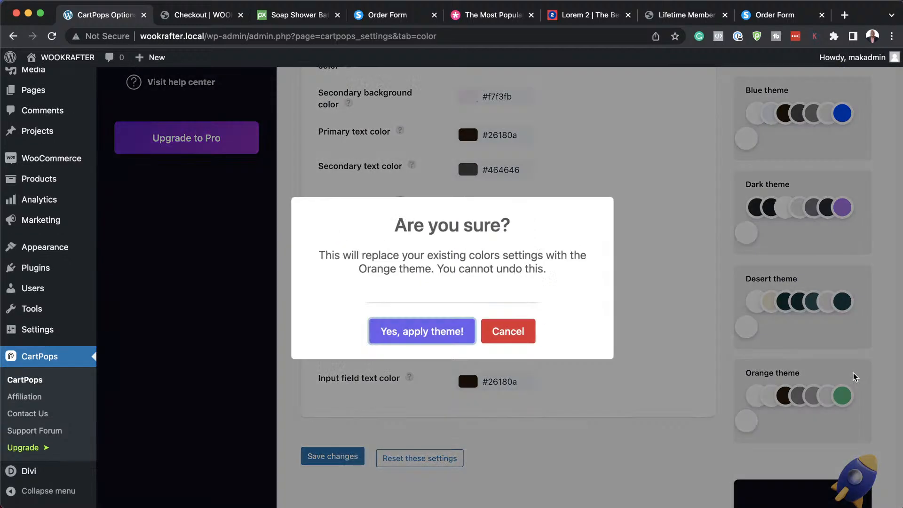
left_click(458, 330)
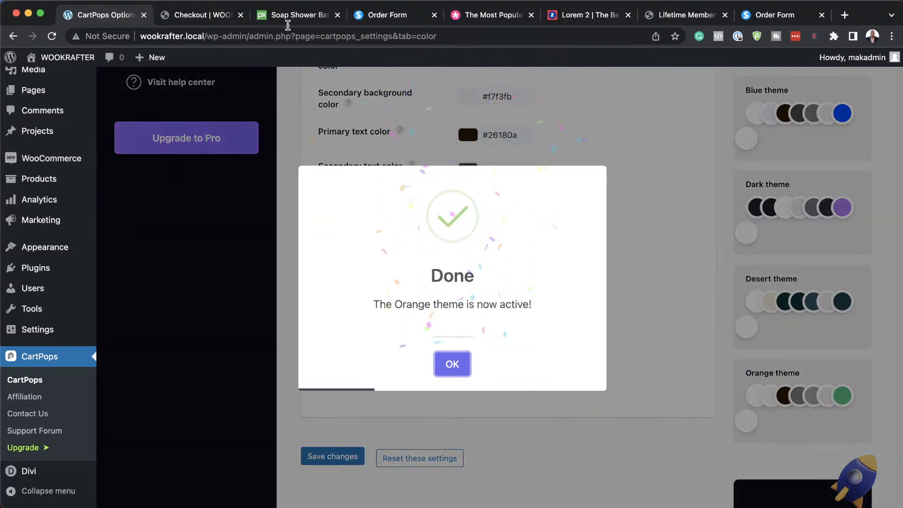
left_click(199, 15)
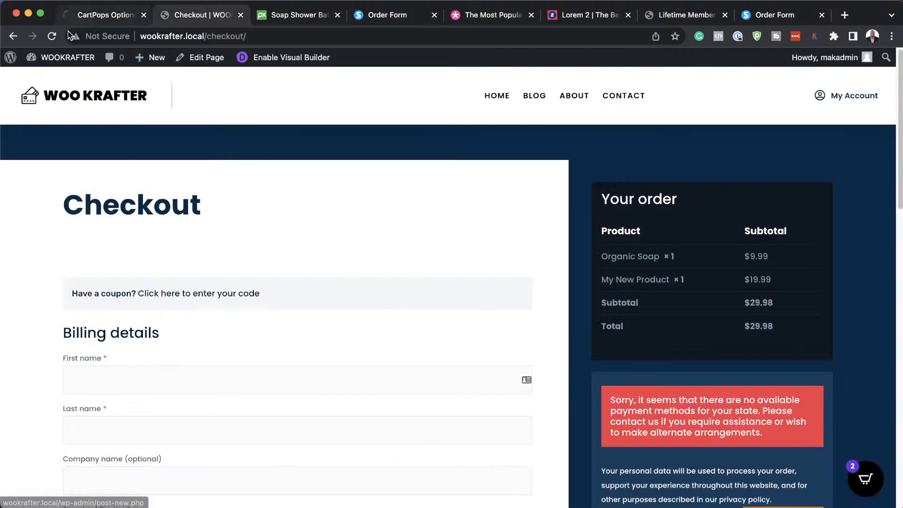
Reload checkout and open the cart drawer to verify its Orange styling with both items.
left_click(51, 36)
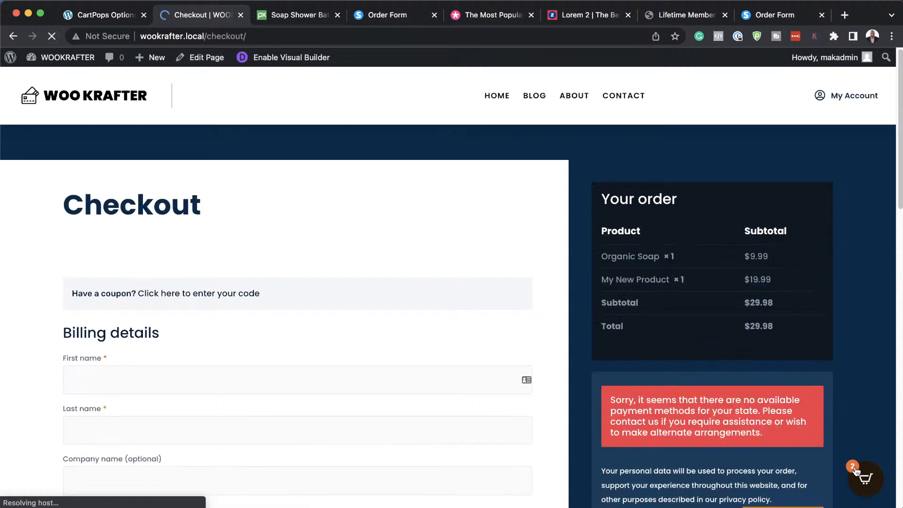
left_click(870, 479)
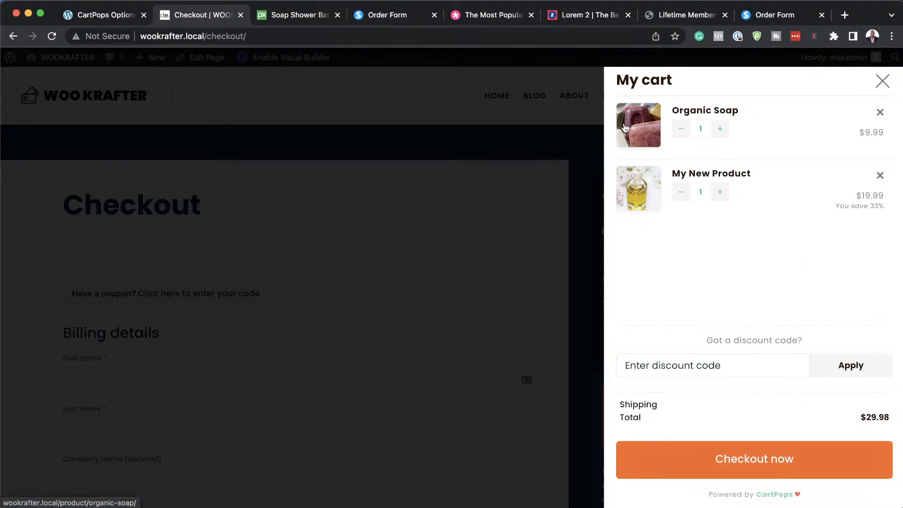
left_click(437, 104)
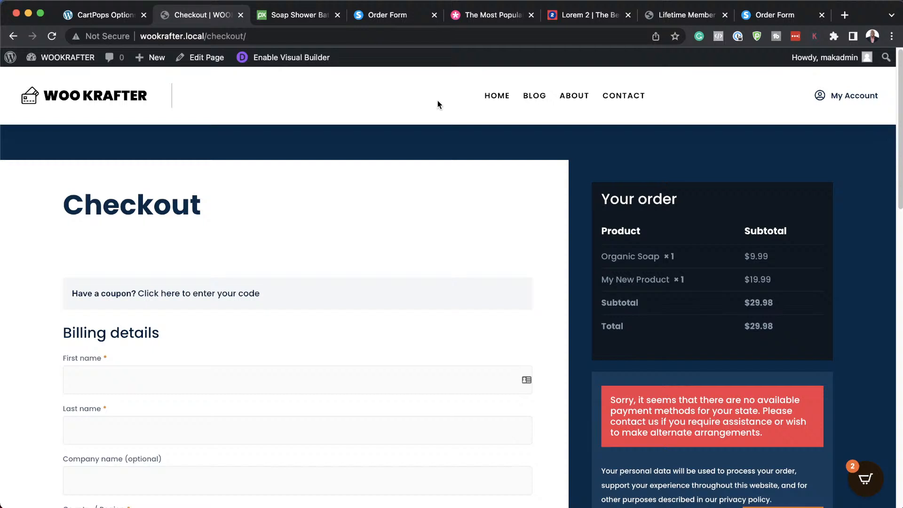